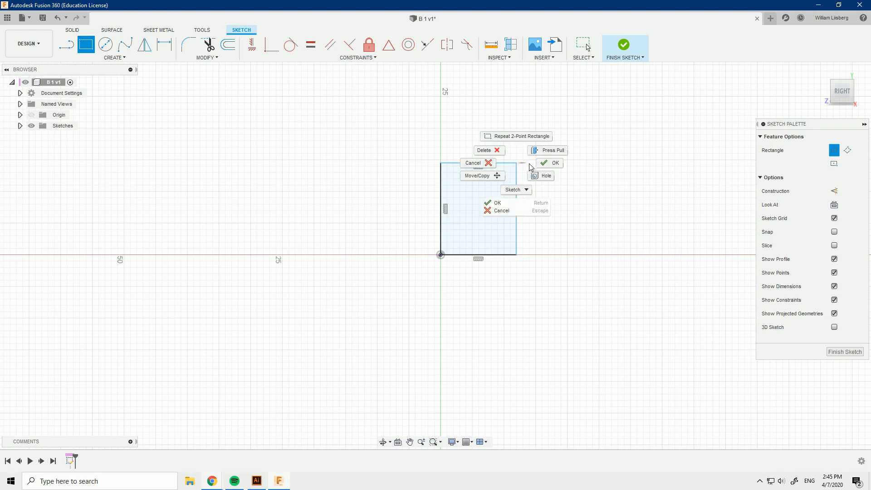
# - Accept the rectangle drawn from the origin and delete it from the sketch
pyautogui.click(549, 168)
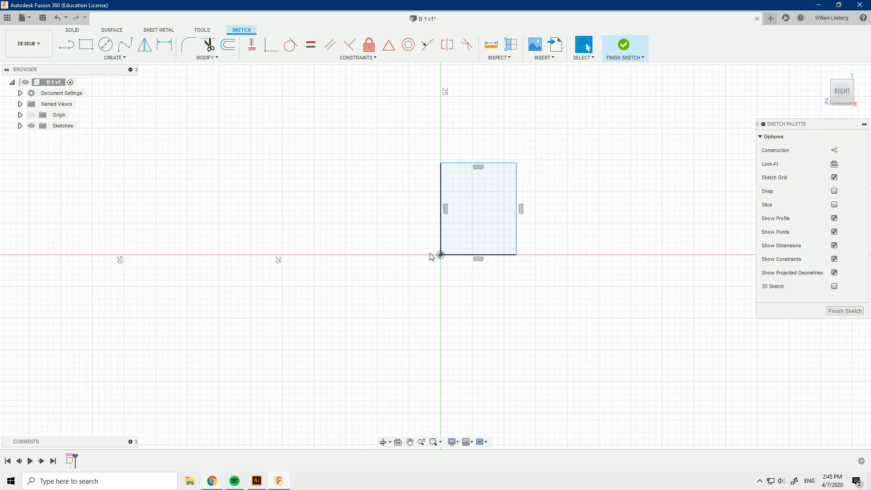
pyautogui.moveTo(413, 235); pyautogui.dragTo(472, 288)
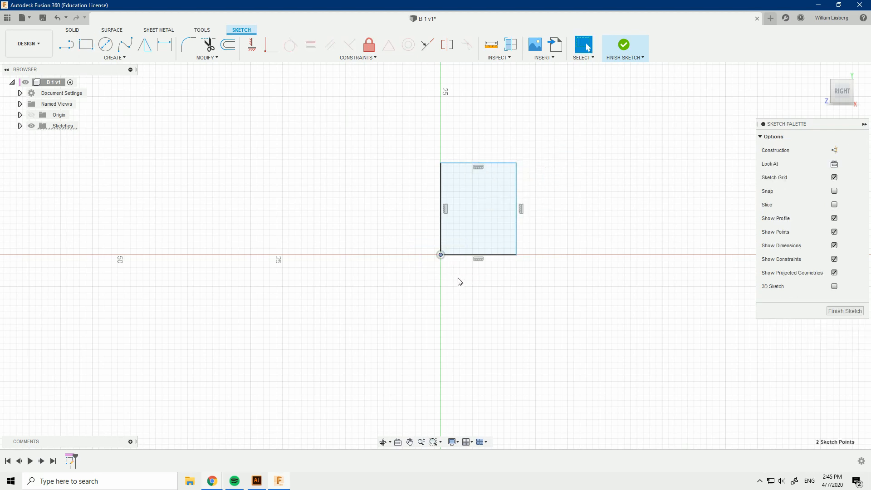
pyautogui.click(448, 280)
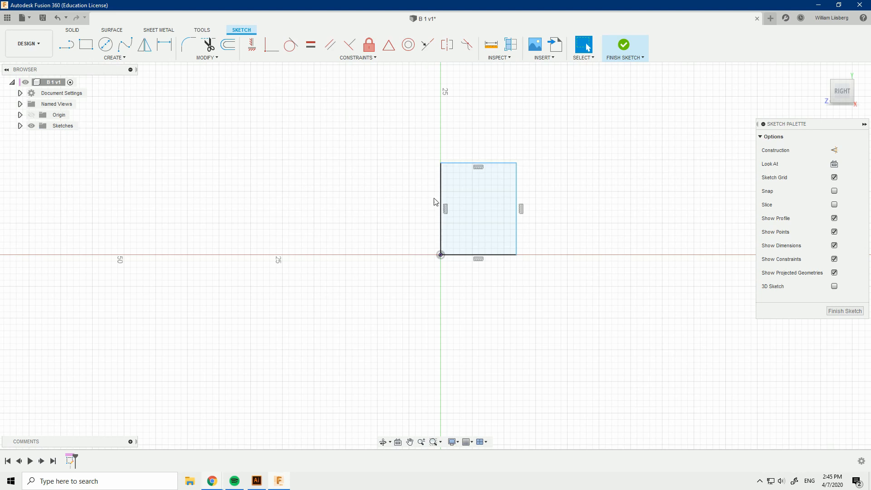
pyautogui.moveTo(446, 179); pyautogui.dragTo(445, 180)
pyautogui.moveTo(426, 226); pyautogui.dragTo(449, 258)
pyautogui.click(547, 177)
pyautogui.moveTo(586, 134); pyautogui.dragTo(399, 288)
pyautogui.press('Delete')
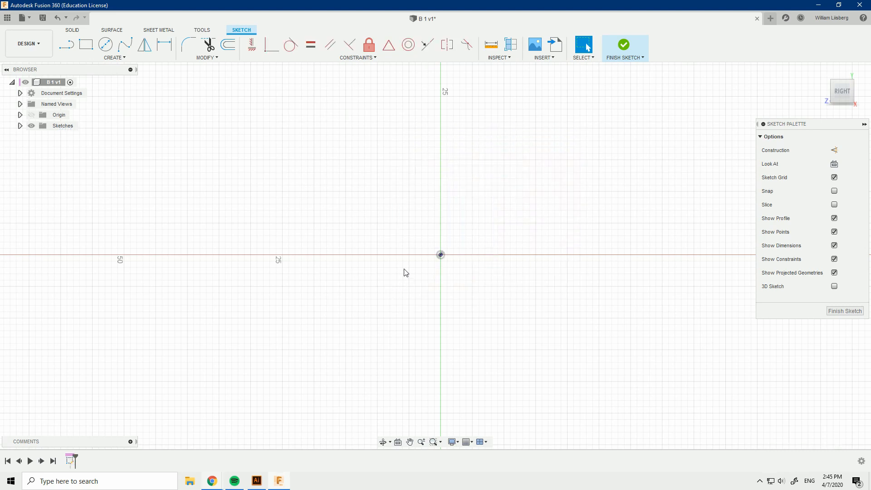
# - Sketch a center rectangle about 22.6 mm tall, centred on the origin
pyautogui.write('sx')
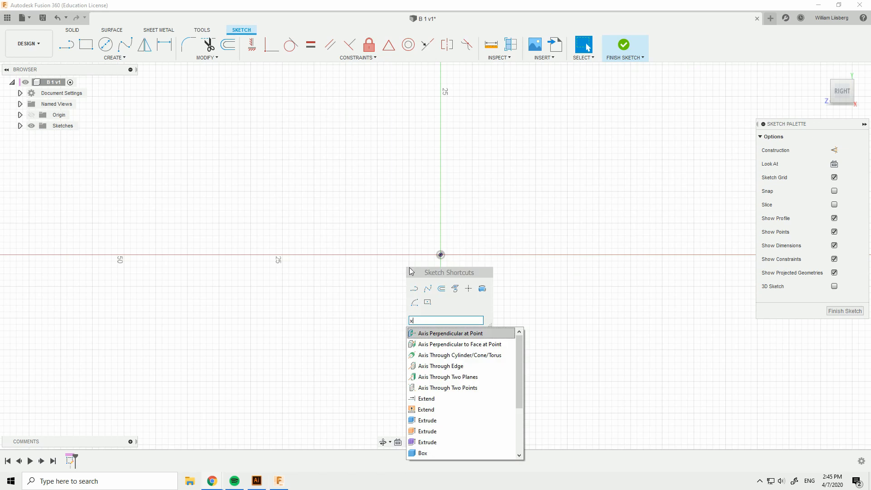
pyautogui.click(428, 303)
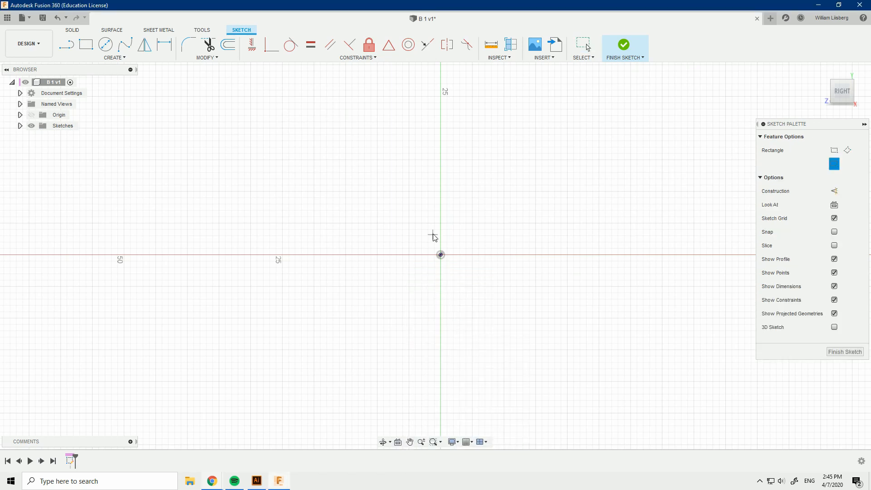
pyautogui.click(441, 255)
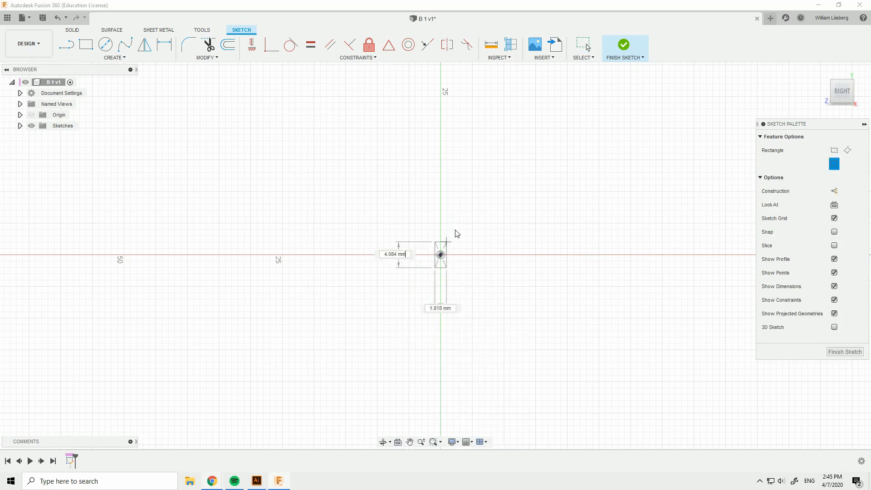
pyautogui.click(485, 183)
pyautogui.rightClick(483, 146)
pyautogui.click(517, 161)
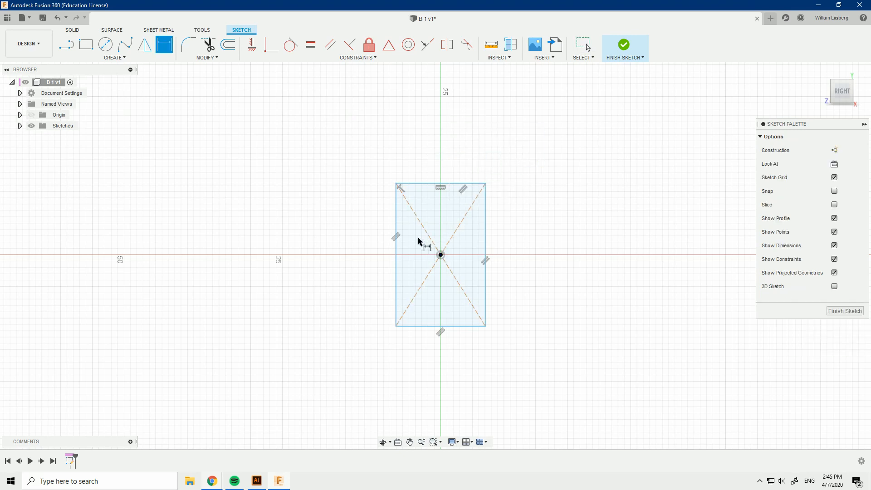
# - Set the center rectangle's height to 120 mm
pyautogui.click(395, 249)
pyautogui.click(358, 232)
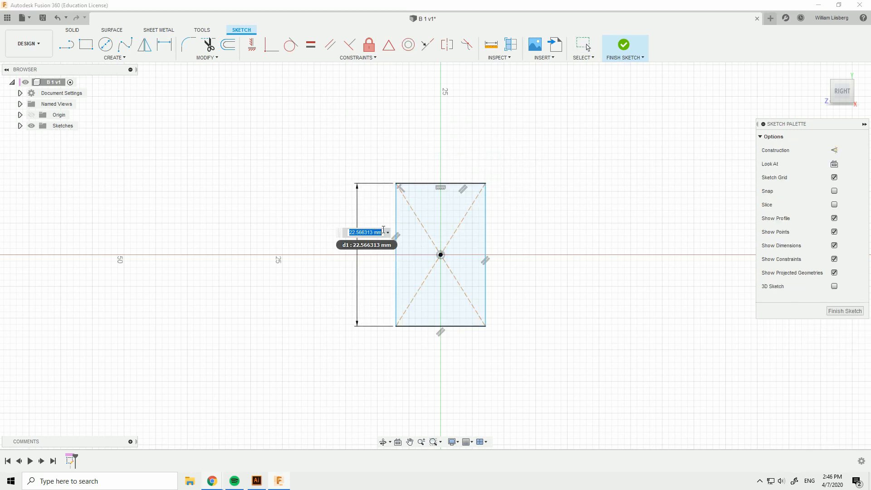
pyautogui.write('120')
pyautogui.press('Return')
# - Set the center rectangle's width to 25 mm, reposition the height dimension and finish the sketch
pyautogui.scroll(-3, 394, 172)
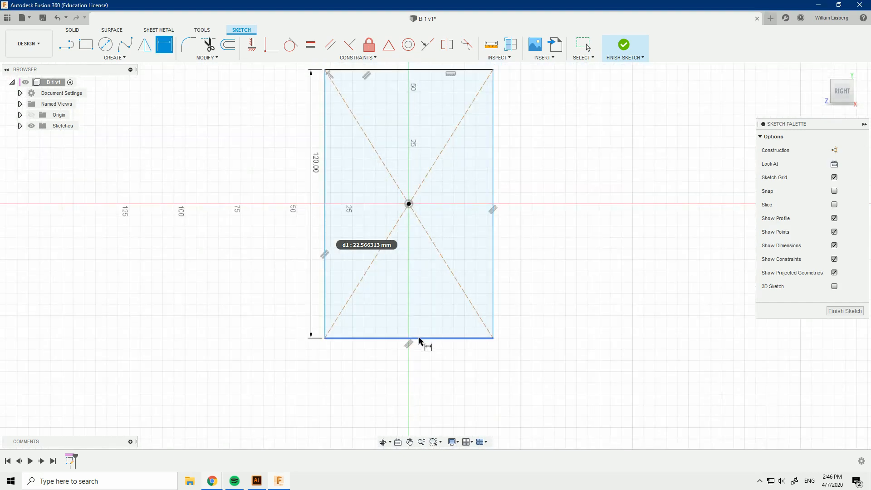
pyautogui.click(419, 341)
pyautogui.click(418, 376)
pyautogui.write('25')
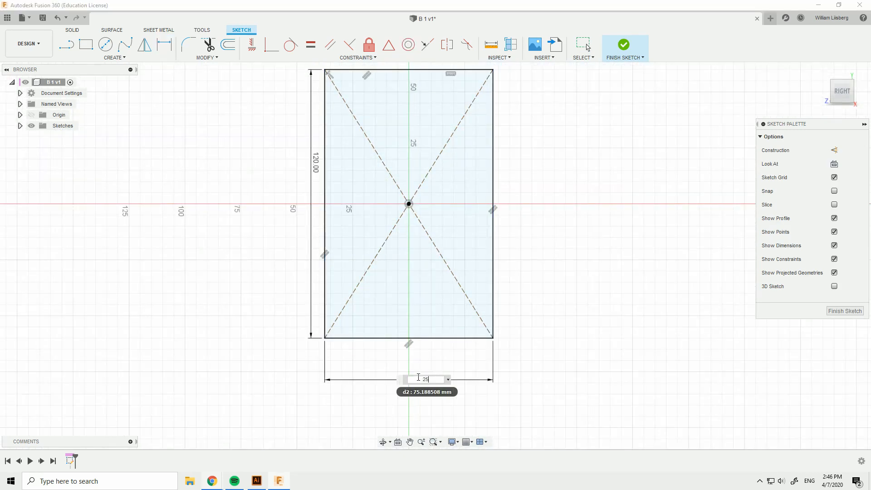
pyautogui.press('Return')
pyautogui.moveTo(372, 164); pyautogui.dragTo(363, 178)
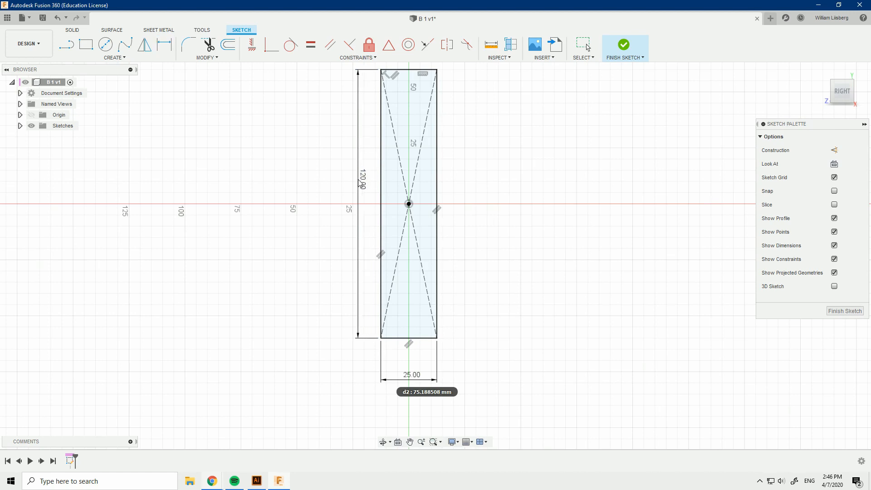
pyautogui.moveTo(307, 151); pyautogui.dragTo(331, 153, button='right')
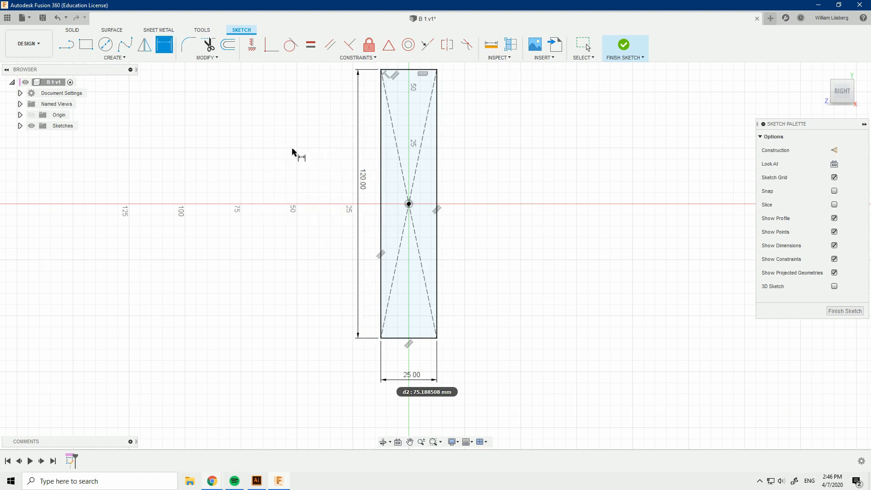
pyautogui.click(630, 51)
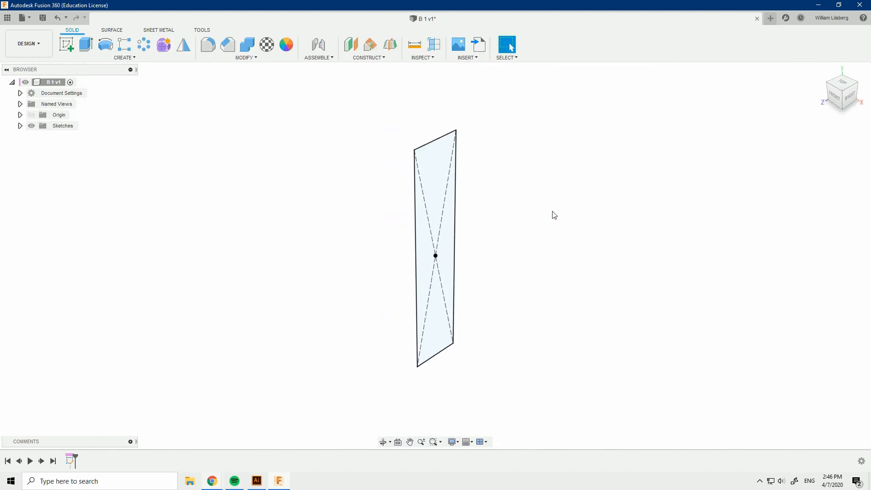
pyautogui.moveTo(506, 251)
pyautogui.keyDown('shift'); pyautogui.mouseDown(button='middle')
pyautogui.moveTo(508, 231)
pyautogui.moveTo(490, 233)
pyautogui.mouseUp(button='middle'); pyautogui.keyUp('shift')
pyautogui.click(409, 146)
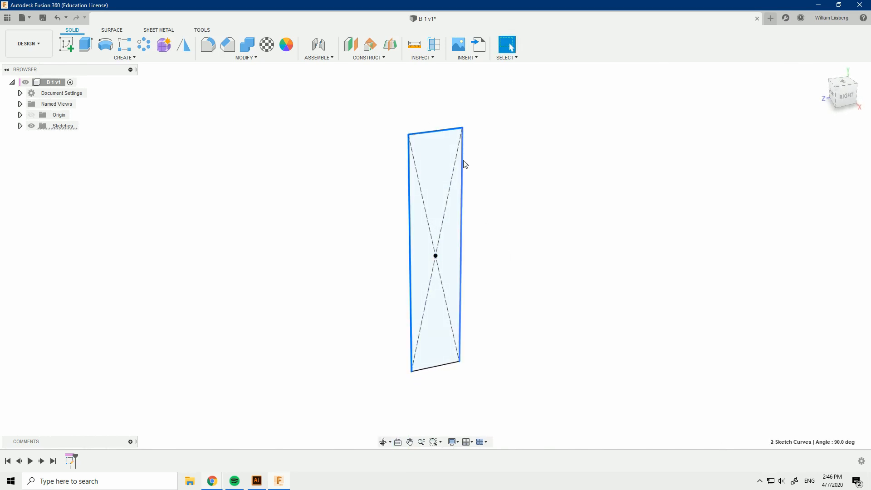
pyautogui.click(492, 168)
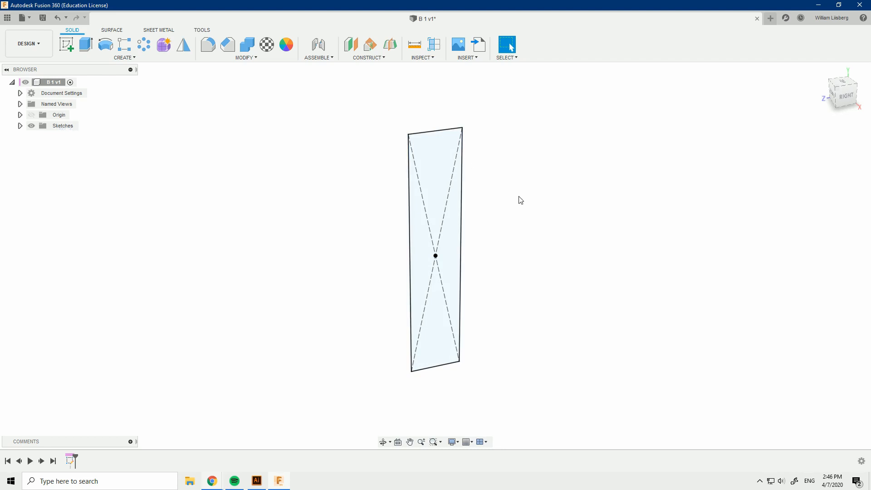
pyautogui.keyDown('shift'); pyautogui.moveTo(516, 217); pyautogui.dragTo(533, 215, button='middle'); pyautogui.keyUp('shift')
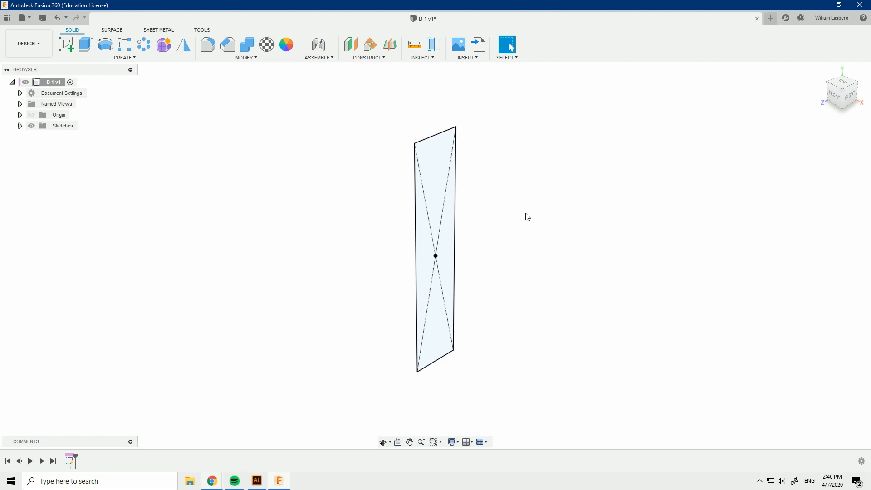
pyautogui.scroll(-1, 528, 217)
pyautogui.scroll(-3, 527, 213)
pyautogui.scroll(2, 512, 225)
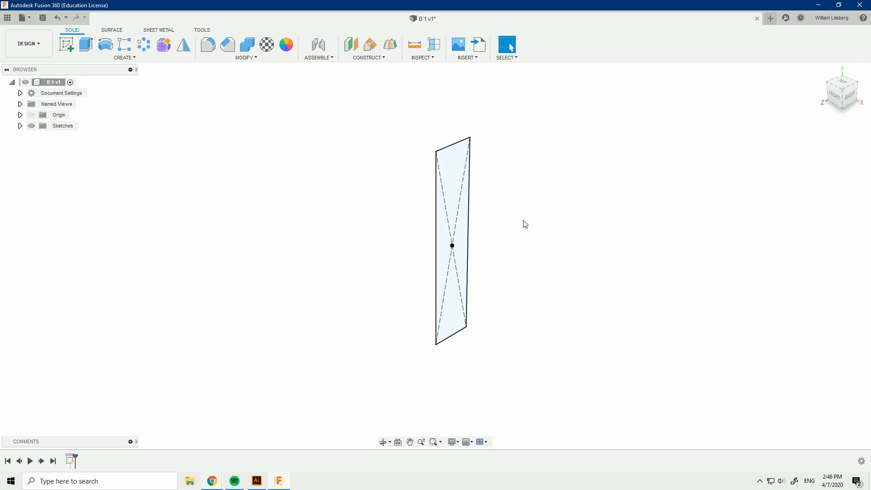
# - Start an Extrude of the rectangular profile as a new body with a distance of 600 mm
pyautogui.press('q')
pyautogui.click(459, 190)
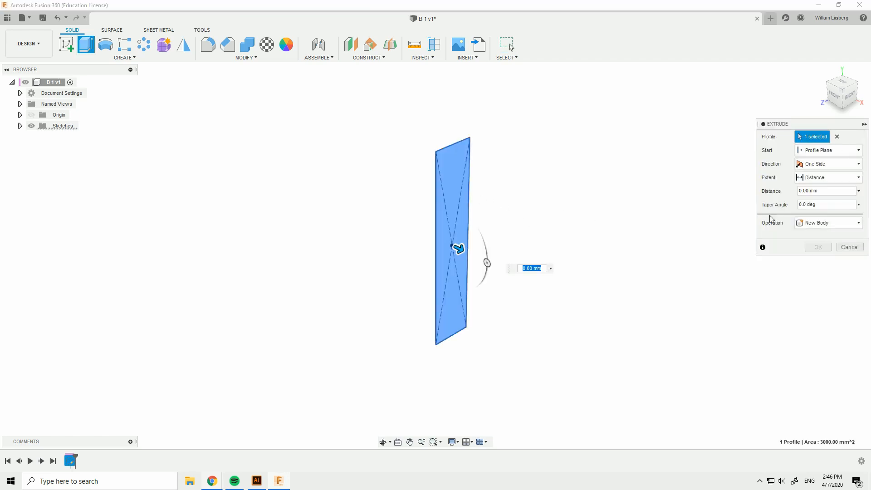
pyautogui.click(830, 192)
pyautogui.write('600')
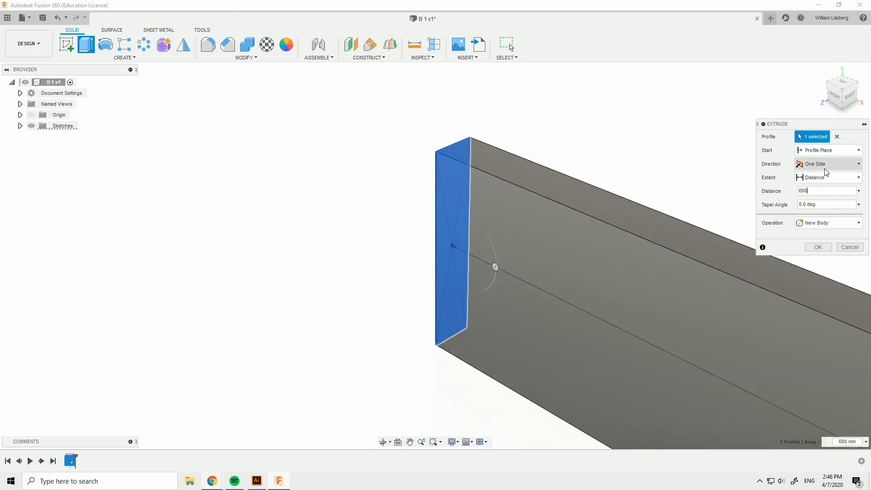
pyautogui.scroll(-5, 507, 189)
pyautogui.scroll(-2, 461, 168)
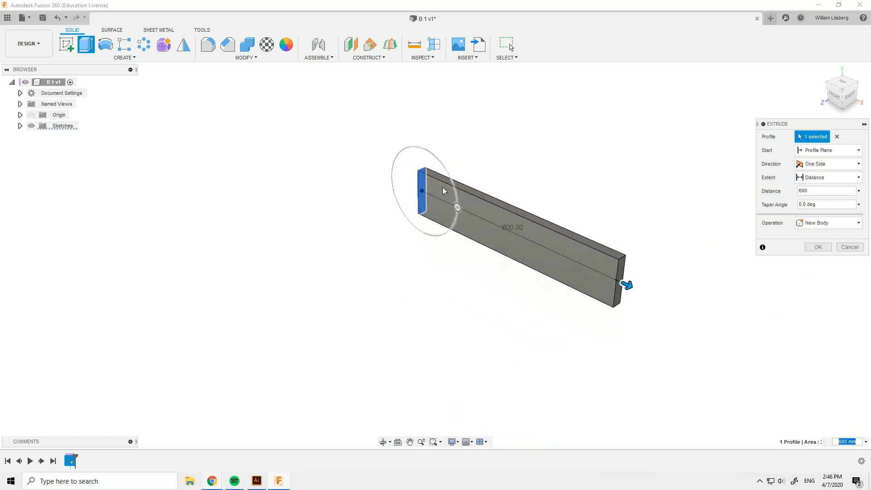
pyautogui.scroll(4, 442, 187)
pyautogui.moveTo(516, 120); pyautogui.dragTo(467, 153, button='middle')
pyautogui.scroll(-2, 468, 152)
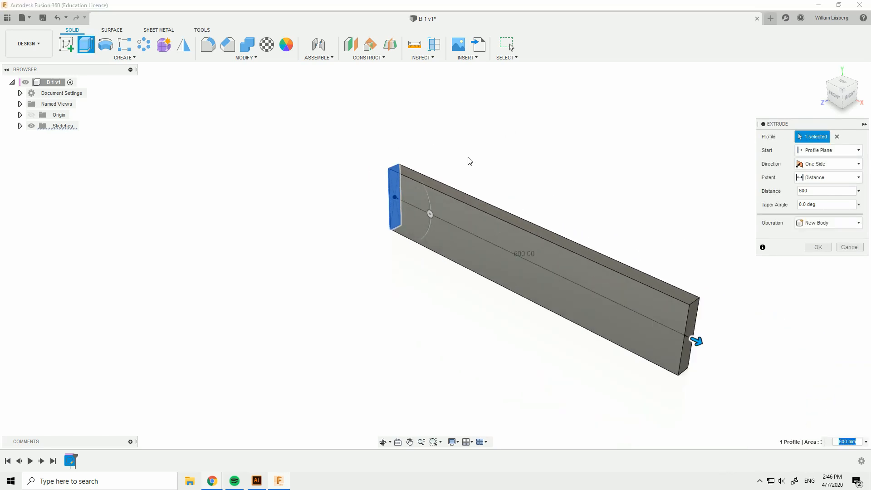
# - Make the extrusion symmetric about the sketch plane with 600 mm measured as the whole length, and complete it
pyautogui.click(830, 164)
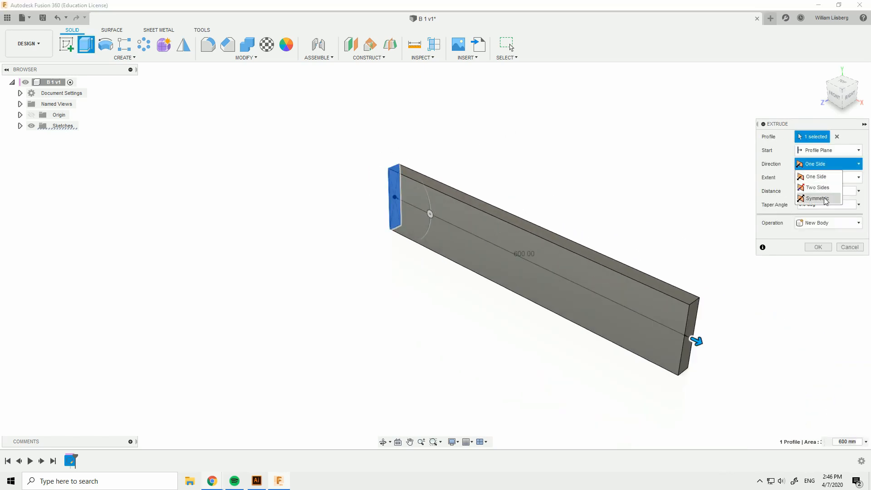
pyautogui.click(825, 200)
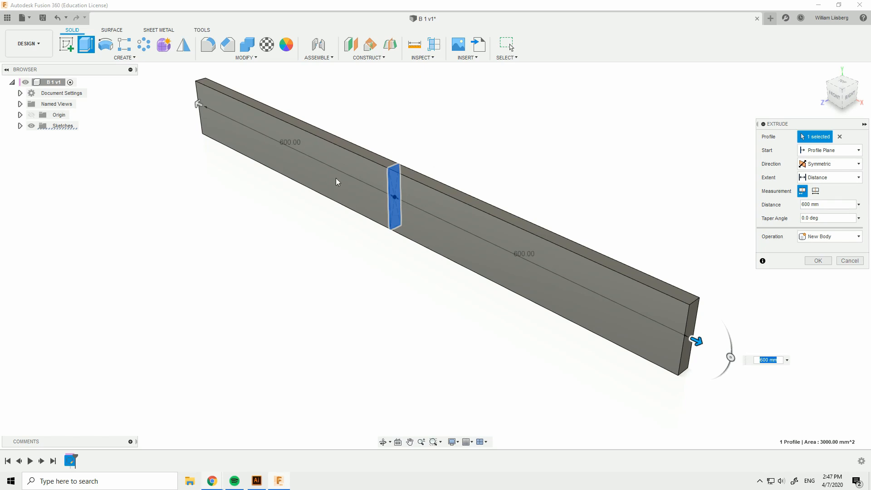
pyautogui.click(816, 191)
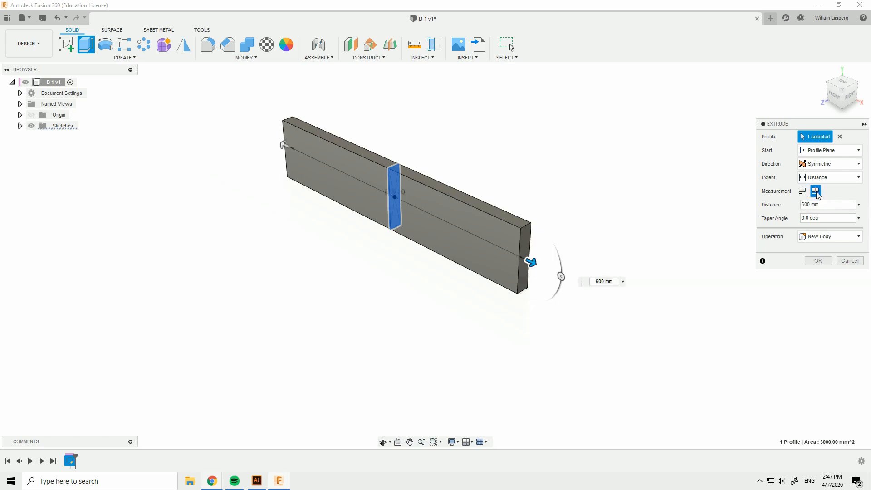
pyautogui.click(818, 261)
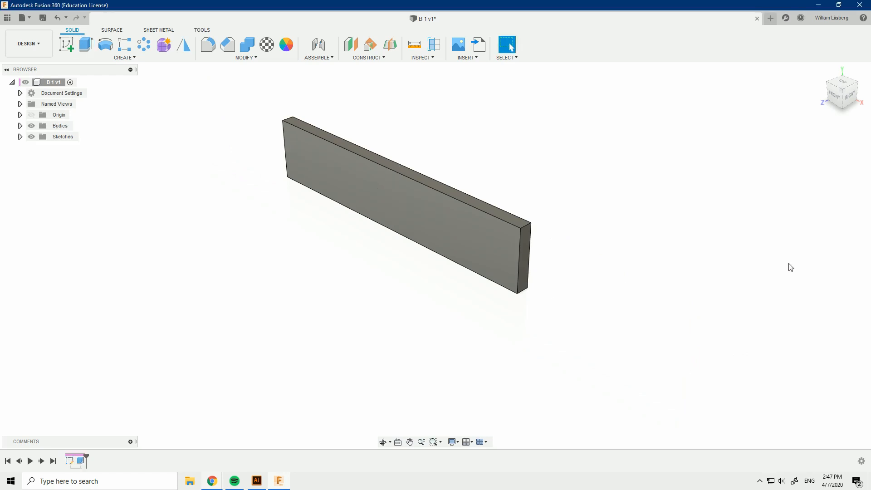
# - Create a sketch on the board's end face and project the face's left long edge into it
pyautogui.scroll(4, 542, 318)
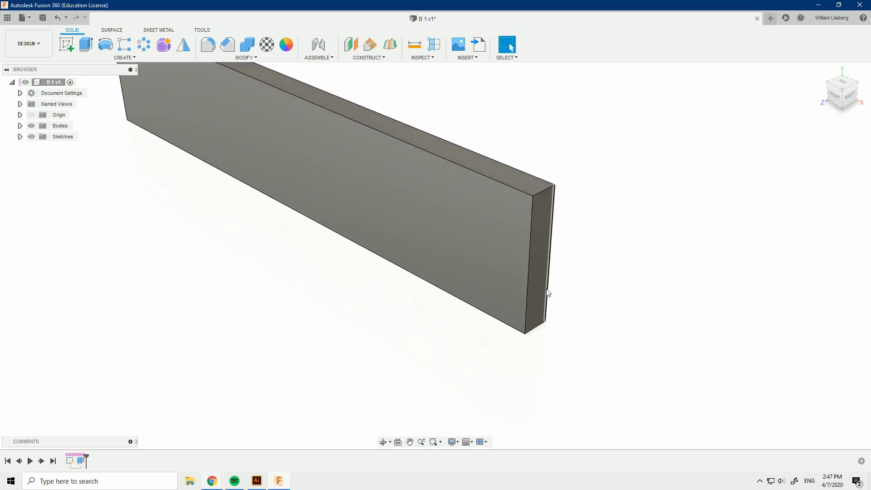
pyautogui.click(540, 207)
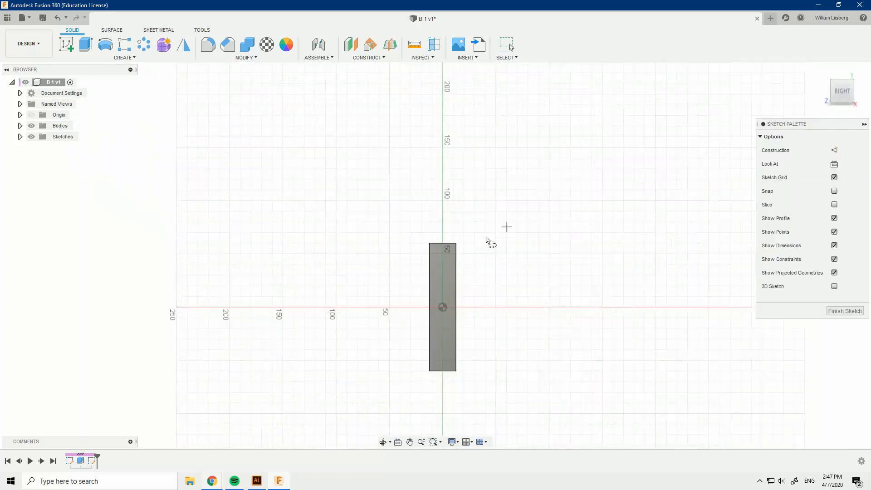
pyautogui.scroll(1, 429, 273)
pyautogui.press('p')
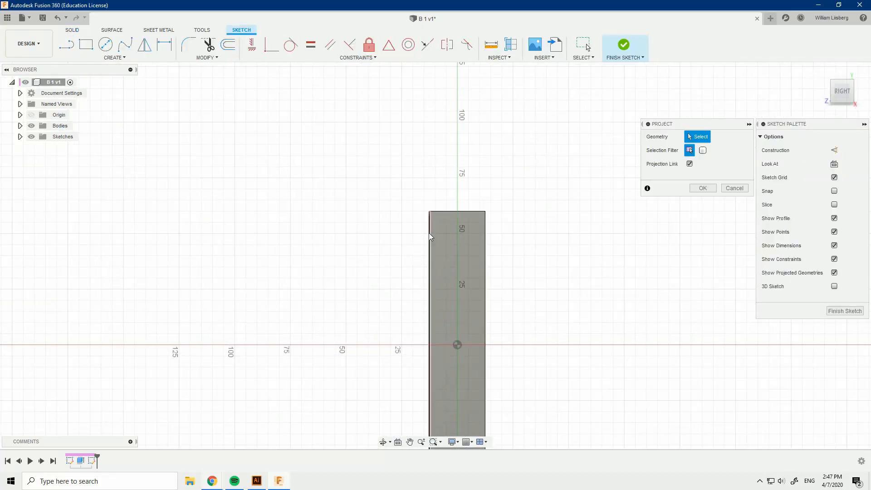
pyautogui.click(429, 233)
pyautogui.press('Return')
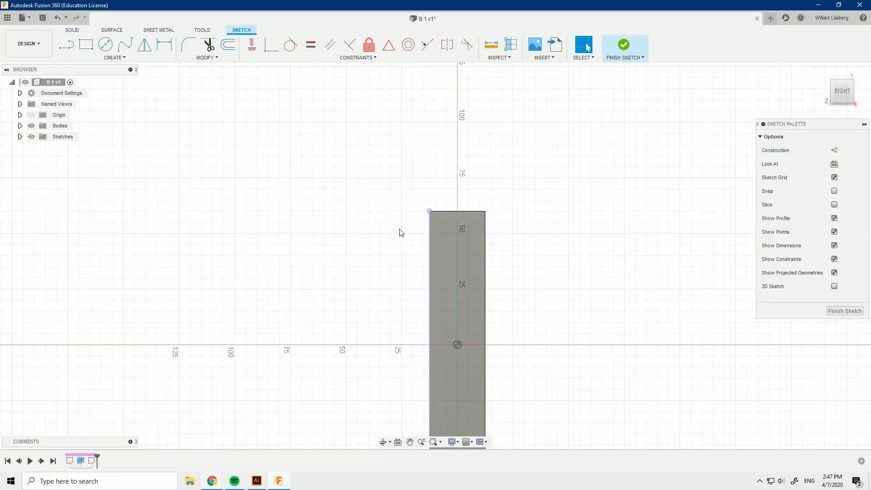
# - Sketch a rectangle about 18 by 16 mm outside the board, starting at the upper end of the projected edge
pyautogui.press('r')
pyautogui.click(430, 211)
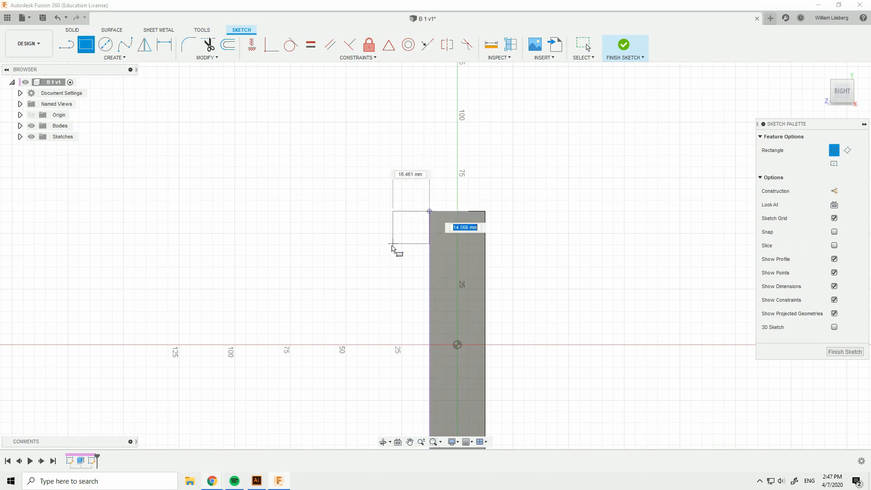
pyautogui.rightClick(389, 249)
pyautogui.click(350, 239)
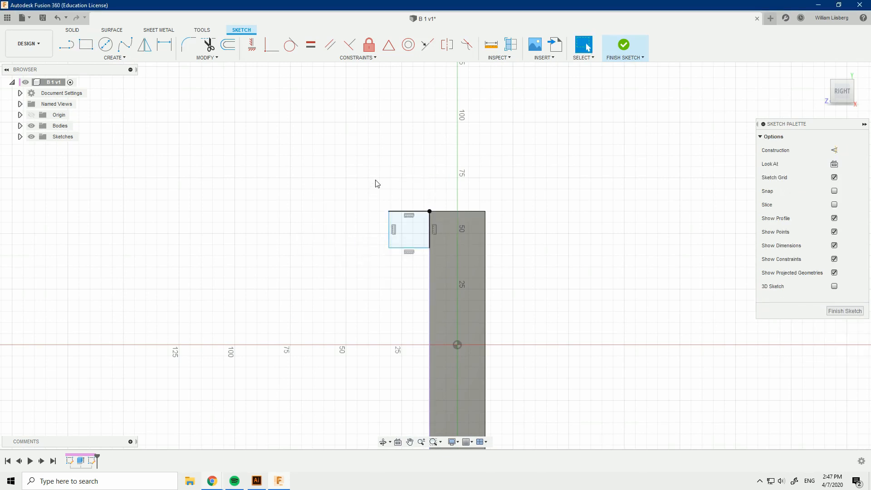
# - Set the small rectangle's width to 20 mm
pyautogui.press('d')
pyautogui.click(409, 212)
pyautogui.scroll(3, 409, 205)
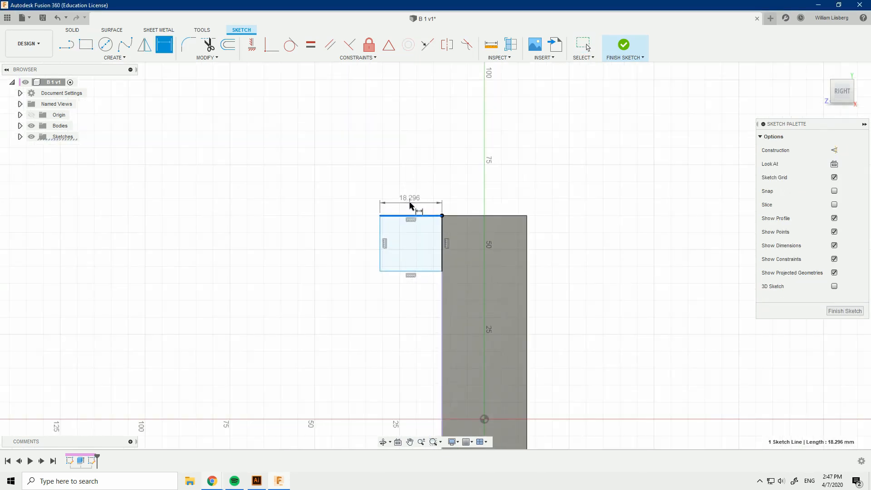
pyautogui.click(409, 206)
pyautogui.write('20')
pyautogui.press('Return')
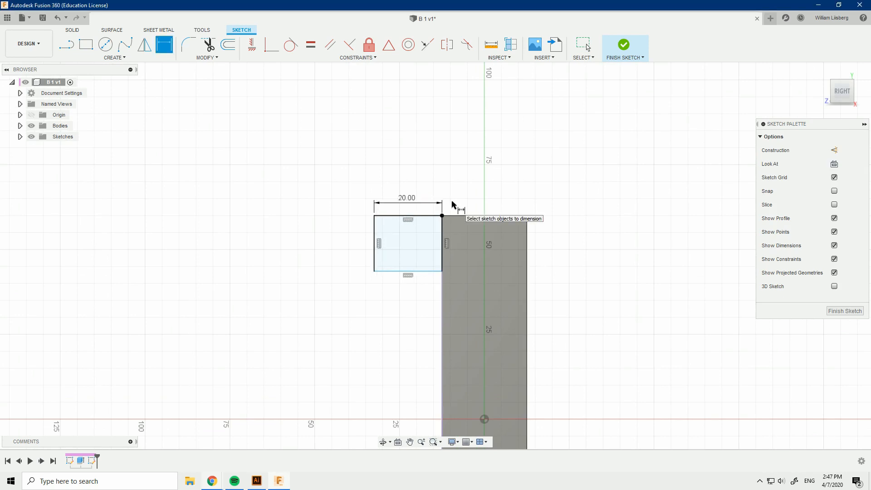
# - Set the small rectangle's height to 20 mm and finish the sketch
pyautogui.click(374, 241)
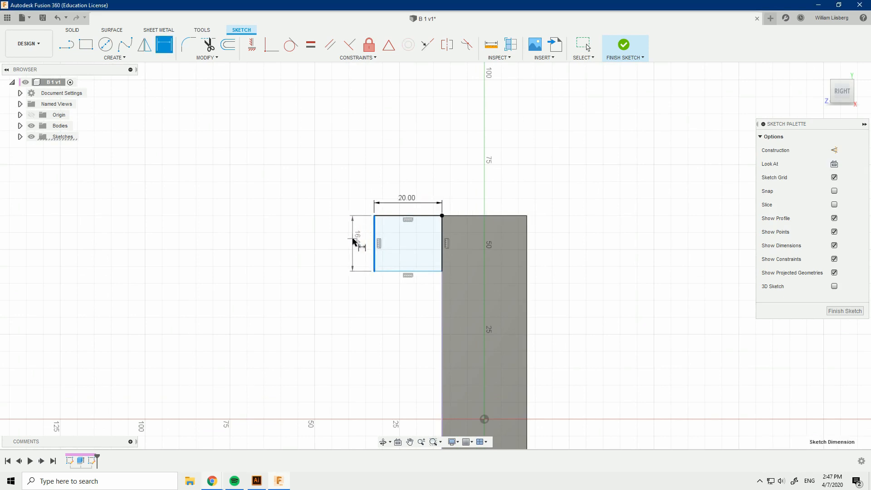
pyautogui.click(354, 242)
pyautogui.write('20')
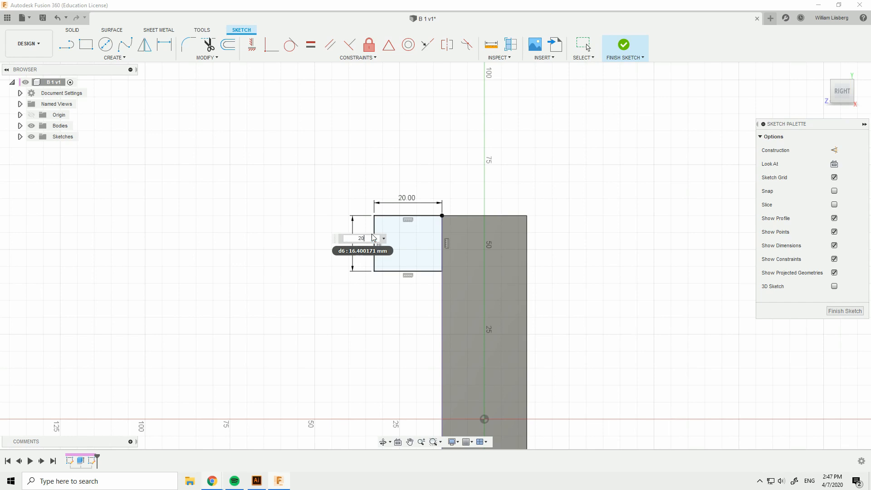
pyautogui.press('Return')
pyautogui.scroll(3, 501, 232)
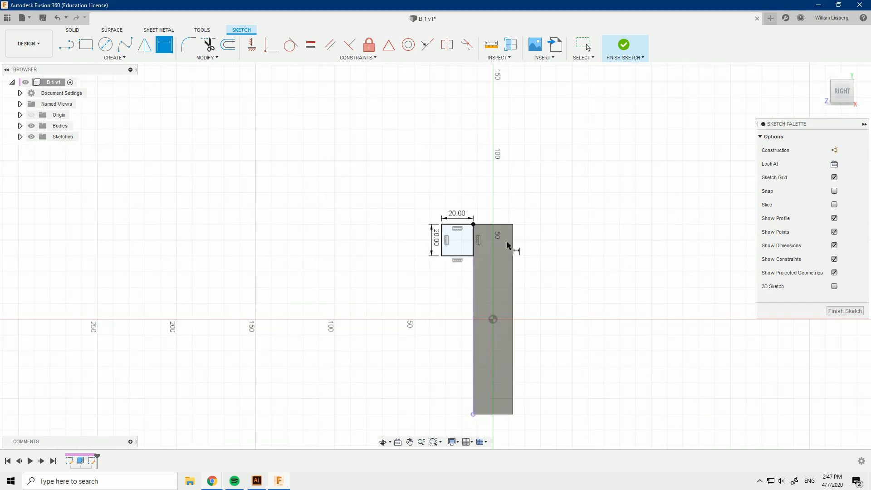
pyautogui.click(624, 44)
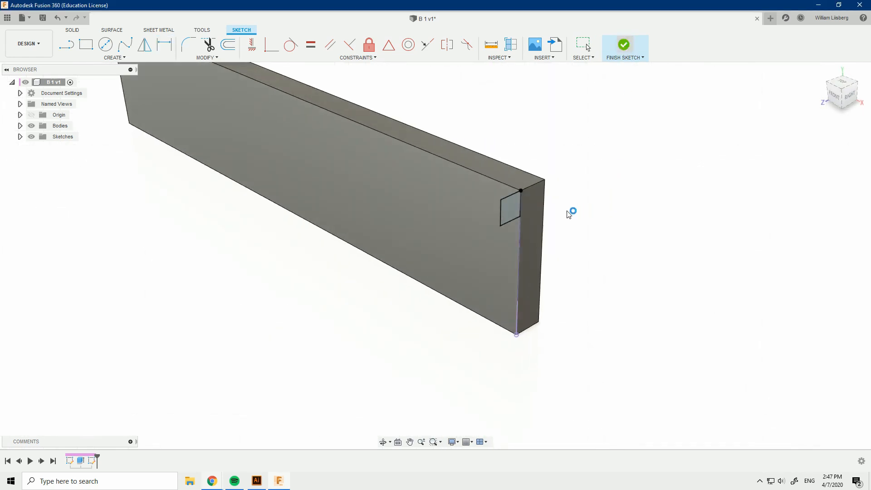
pyautogui.press('q')
pyautogui.click(517, 212)
pyautogui.scroll(-3, 565, 203)
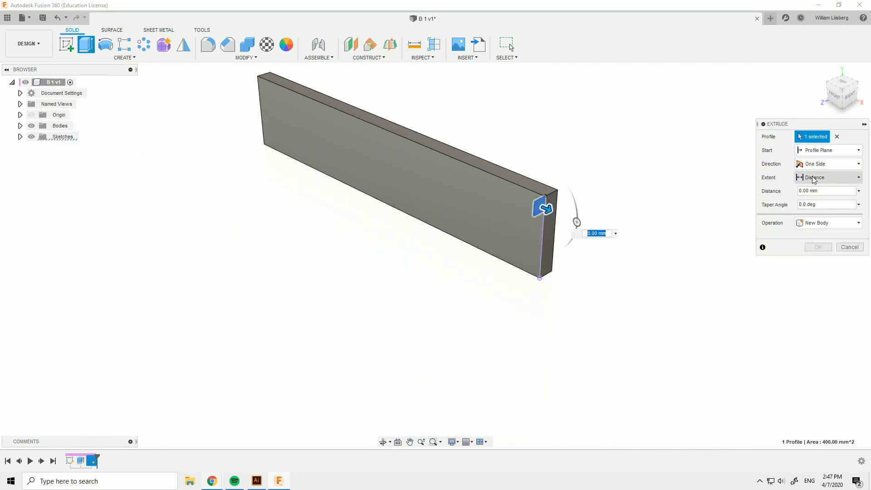
pyautogui.moveTo(820, 191); pyautogui.dragTo(765, 192)
pyautogui.write('-')
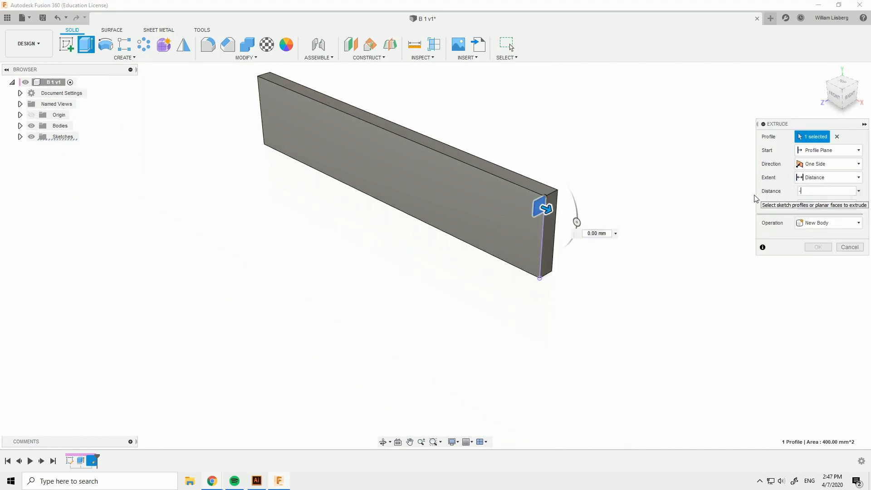
pyautogui.write('600')
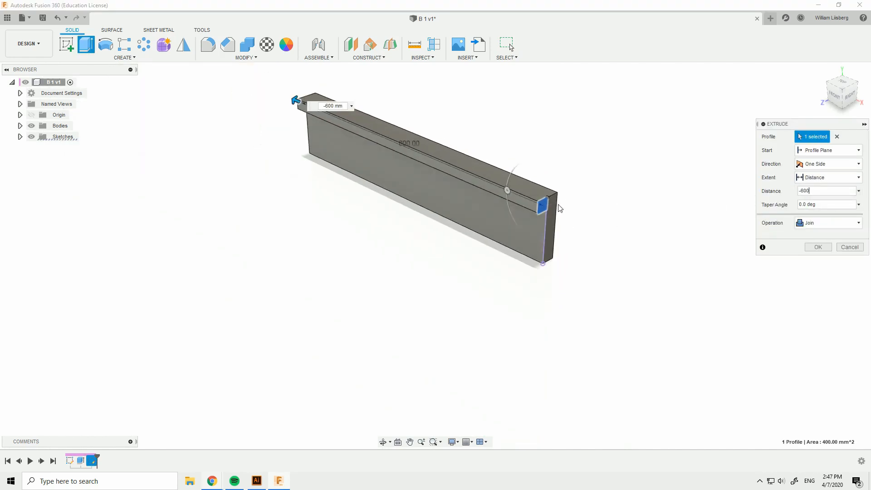
pyautogui.keyDown('shift'); pyautogui.moveTo(576, 232); pyautogui.dragTo(533, 279, button='middle'); pyautogui.keyUp('shift')
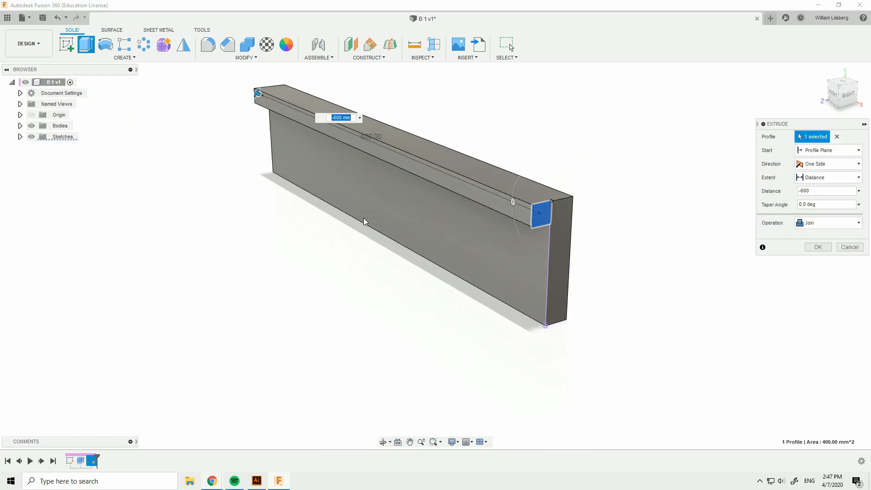
pyautogui.moveTo(379, 255); pyautogui.dragTo(418, 279, button='middle')
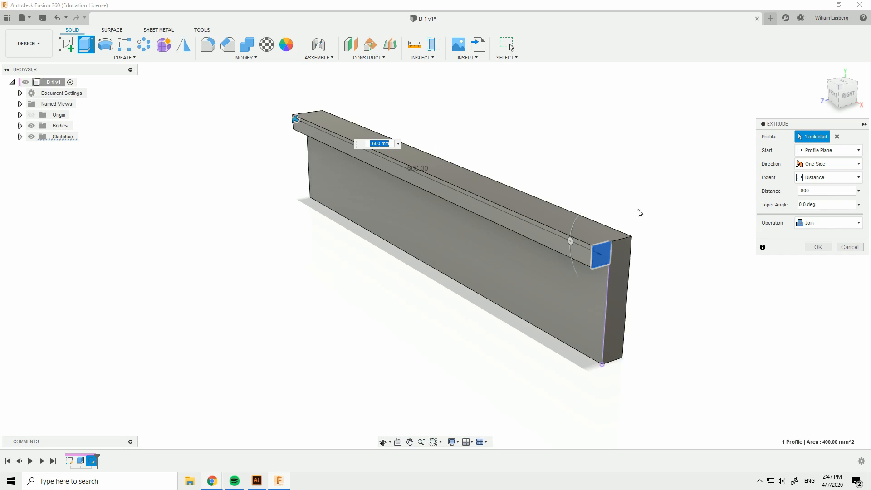
pyautogui.click(823, 191)
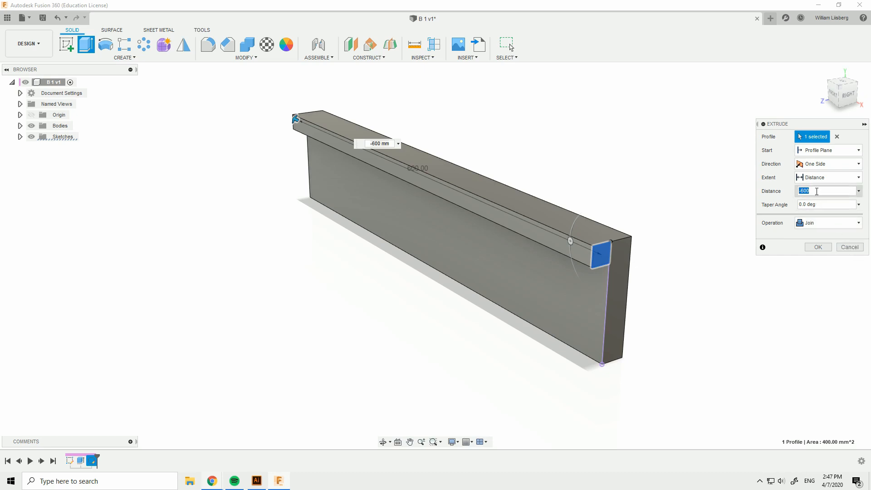
pyautogui.click(850, 247)
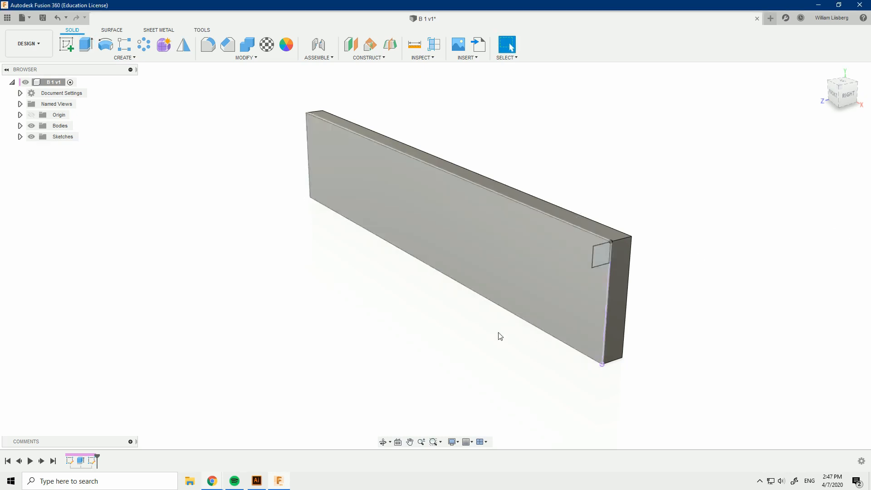
# - Open the board's extrusion for editing, check the parameter name of its distance, and close it with the settings kept
pyautogui.doubleClick(79, 461)
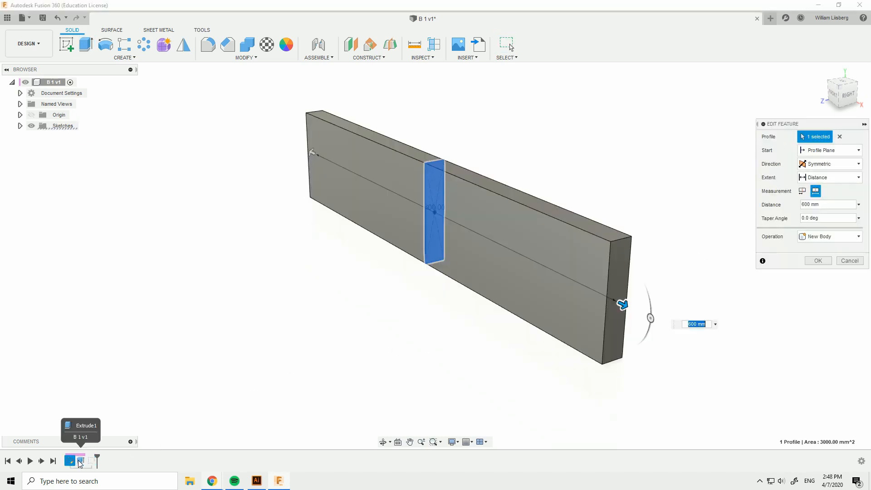
pyautogui.click(815, 205)
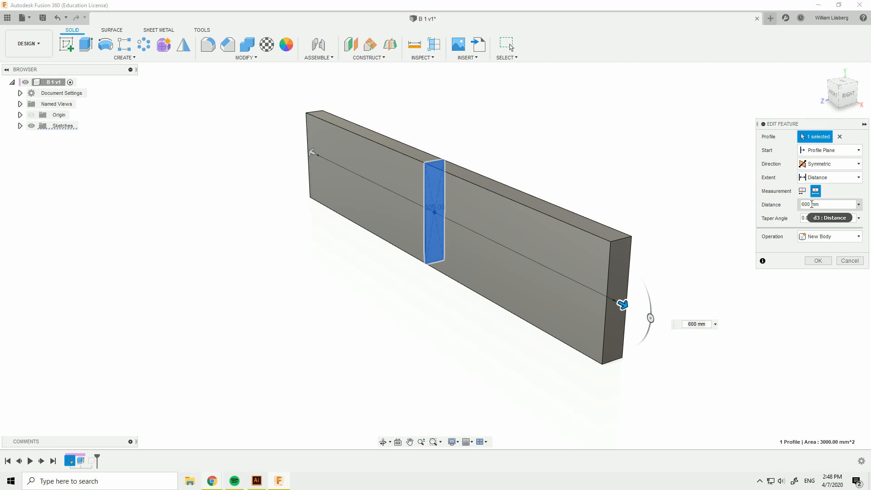
pyautogui.click(818, 260)
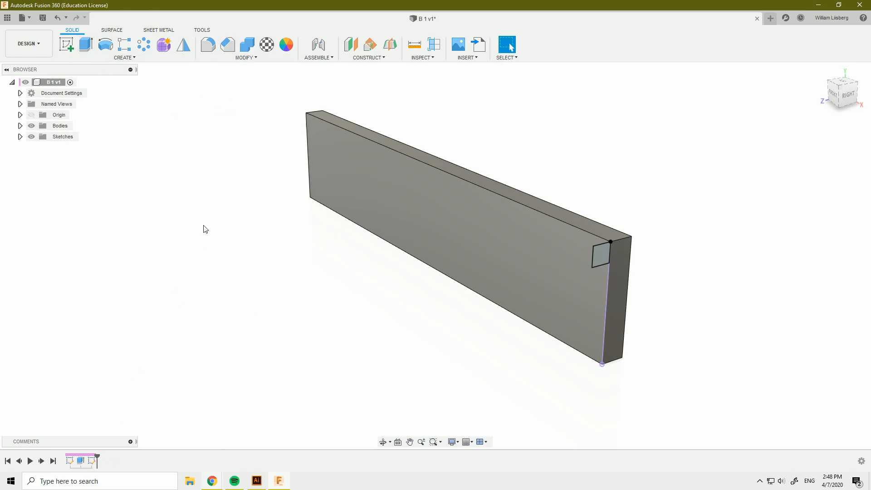
# - Start extruding the 20 mm square profile along the board, with the distance linked to the board's length parameter as -d3
pyautogui.press('e')
pyautogui.click(603, 255)
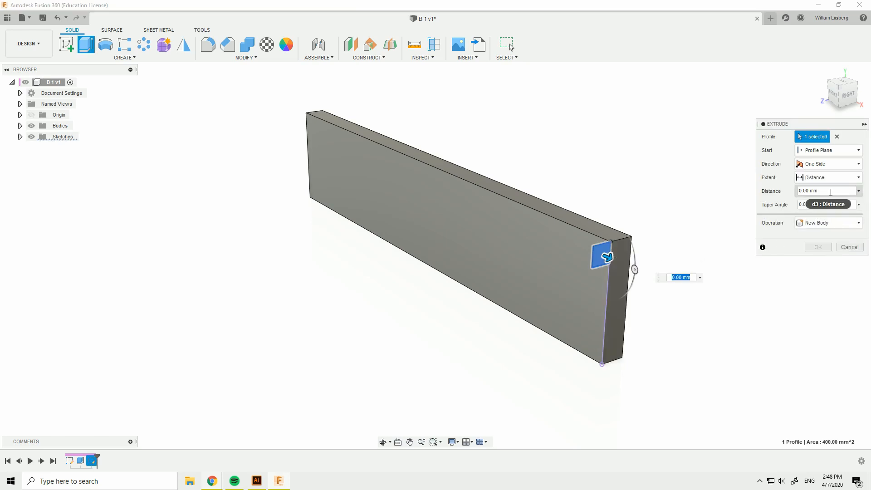
pyautogui.click(831, 192)
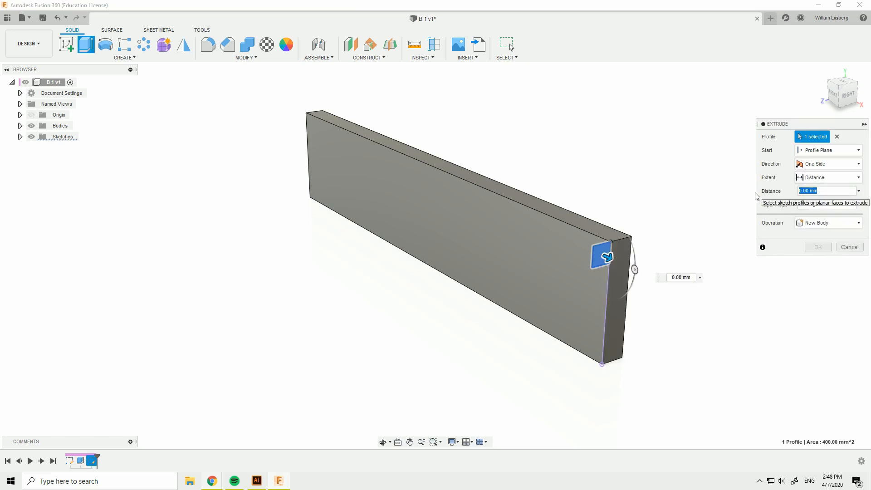
pyautogui.write('-d3')
pyautogui.keyDown('shift'); pyautogui.moveTo(447, 181); pyautogui.dragTo(462, 219, button='middle'); pyautogui.keyUp('shift')
pyautogui.scroll(3, 243, 222)
# - Change the strip's extrusion extent to To Object, ending at the board's far end face, and complete it as a Join
pyautogui.click(834, 168)
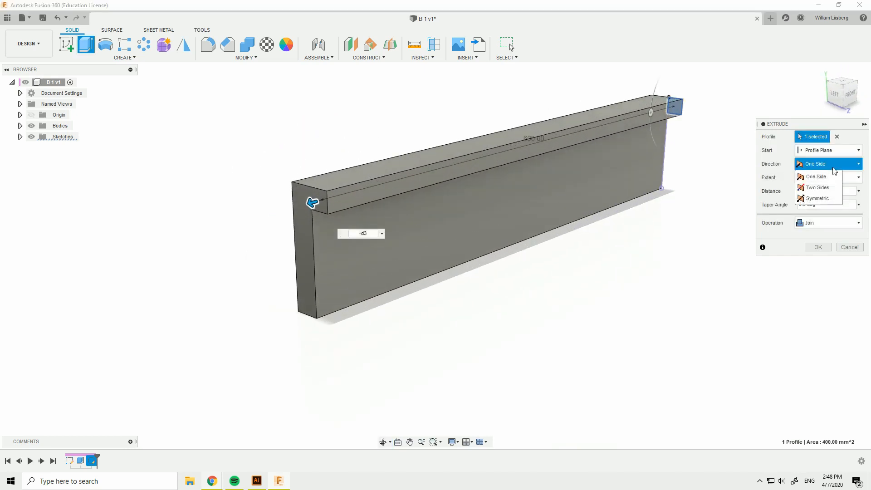
pyautogui.click(834, 177)
pyautogui.click(835, 178)
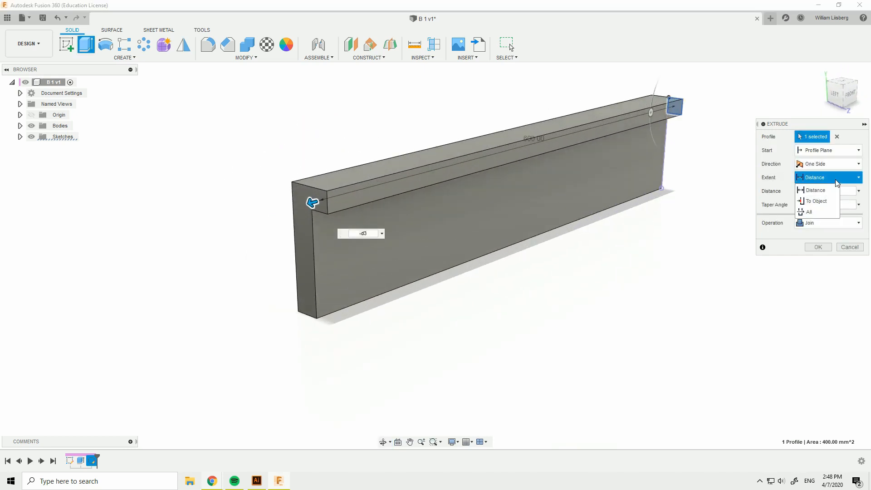
pyautogui.click(817, 202)
pyautogui.keyDown('shift'); pyautogui.moveTo(708, 227); pyautogui.dragTo(516, 264, button='middle'); pyautogui.keyUp('shift')
pyautogui.scroll(3, 422, 292)
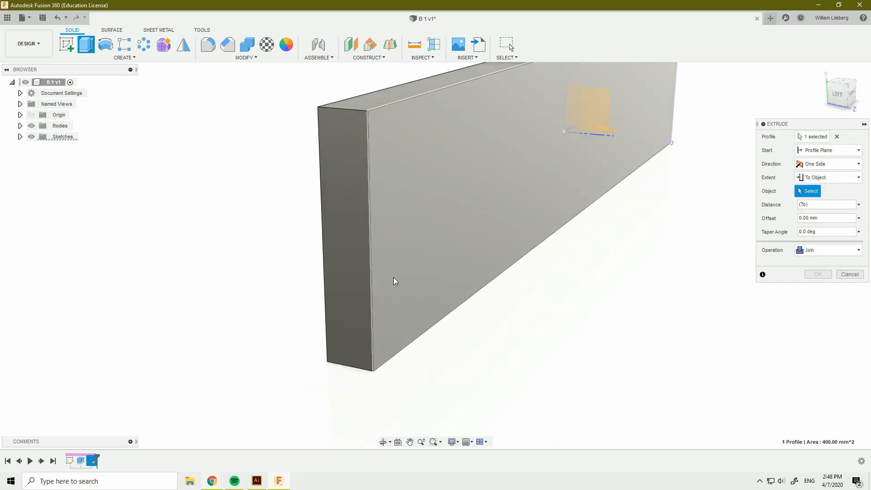
pyautogui.click(361, 143)
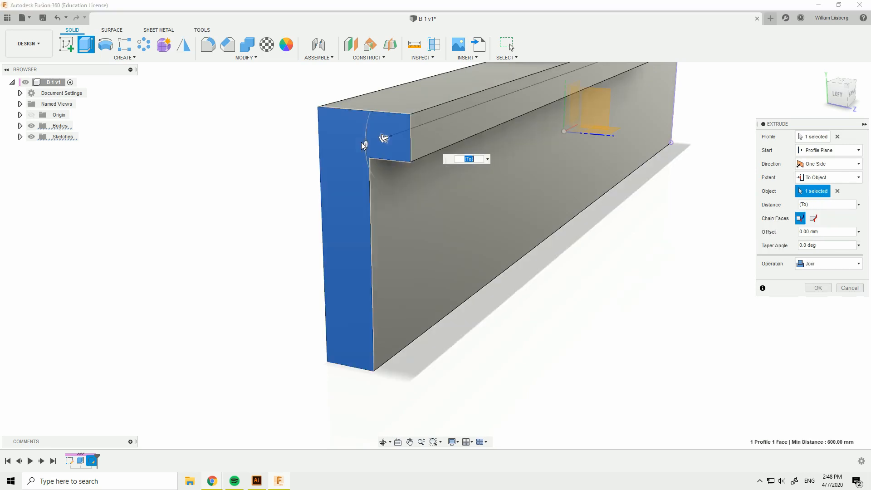
pyautogui.scroll(-3, 444, 254)
pyautogui.keyDown('shift'); pyautogui.moveTo(443, 249); pyautogui.dragTo(616, 162, button='middle'); pyautogui.keyUp('shift')
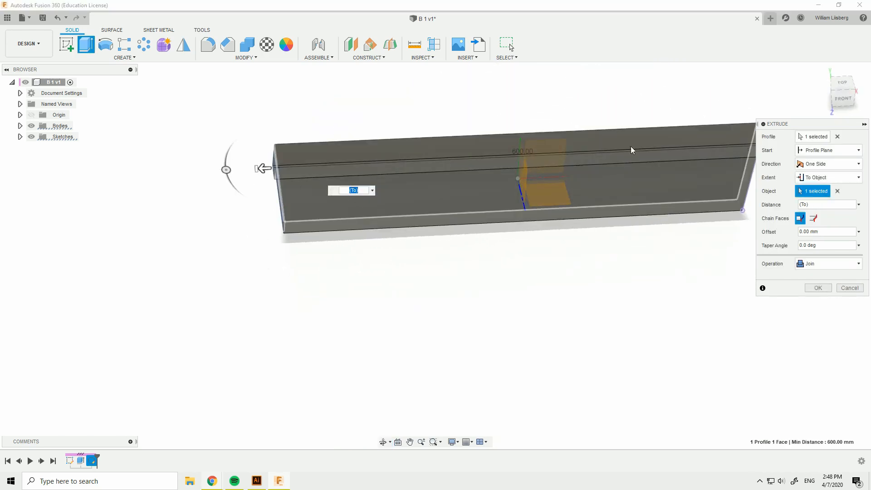
pyautogui.keyDown('shift'); pyautogui.moveTo(345, 162); pyautogui.dragTo(527, 255, button='middle'); pyautogui.keyUp('shift')
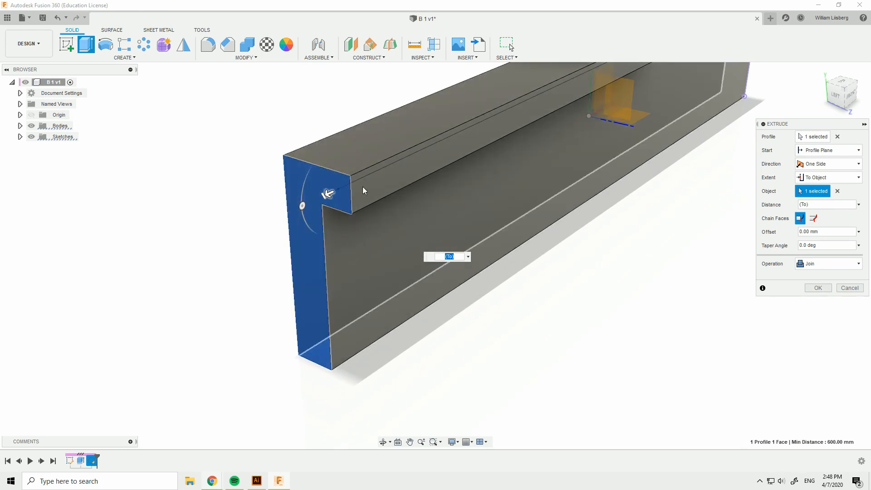
pyautogui.scroll(-3, 363, 191)
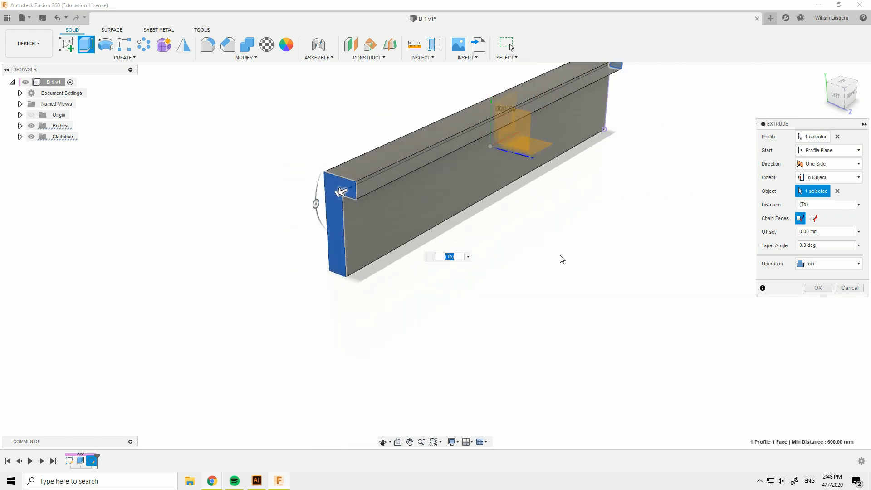
pyautogui.scroll(3, 560, 257)
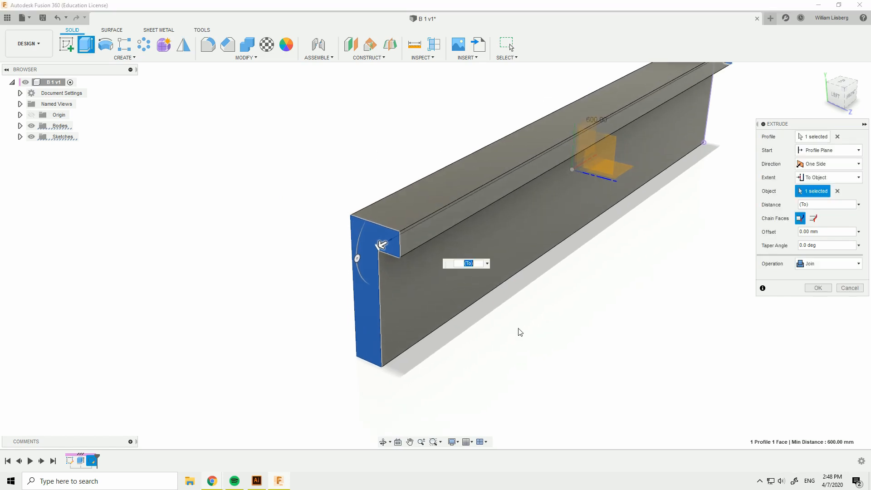
pyautogui.scroll(4, 510, 305)
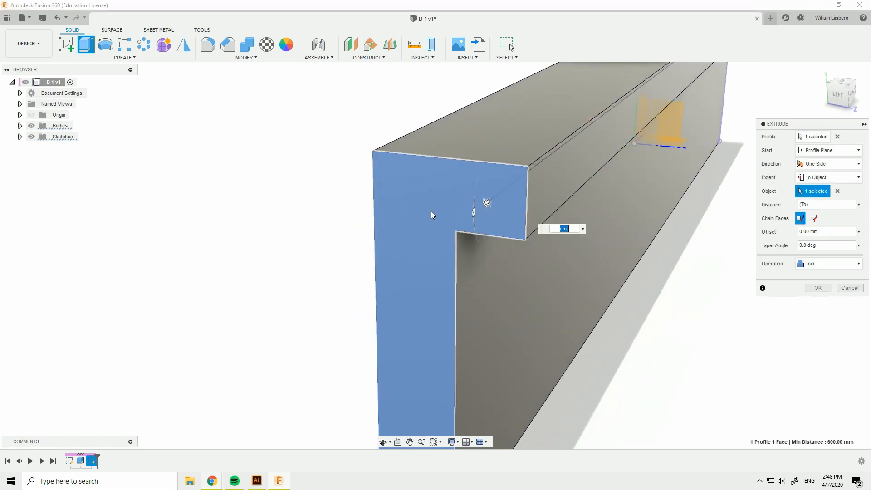
pyautogui.click(818, 287)
pyautogui.scroll(-4, 555, 252)
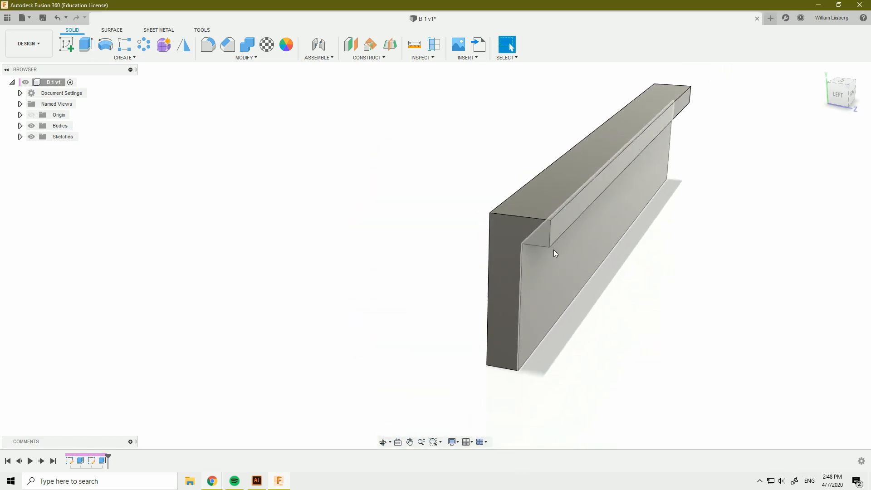
pyautogui.click(287, 45)
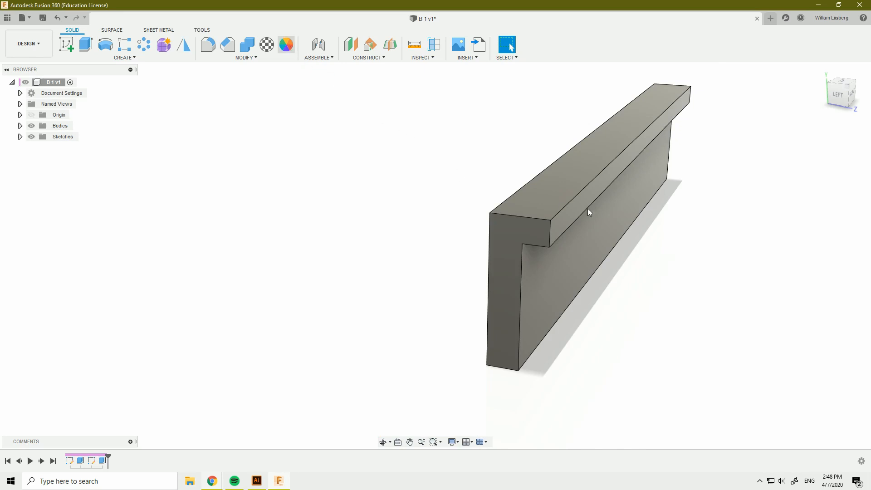
pyautogui.moveTo(577, 213); pyautogui.dragTo(616, 265)
pyautogui.press('Escape')
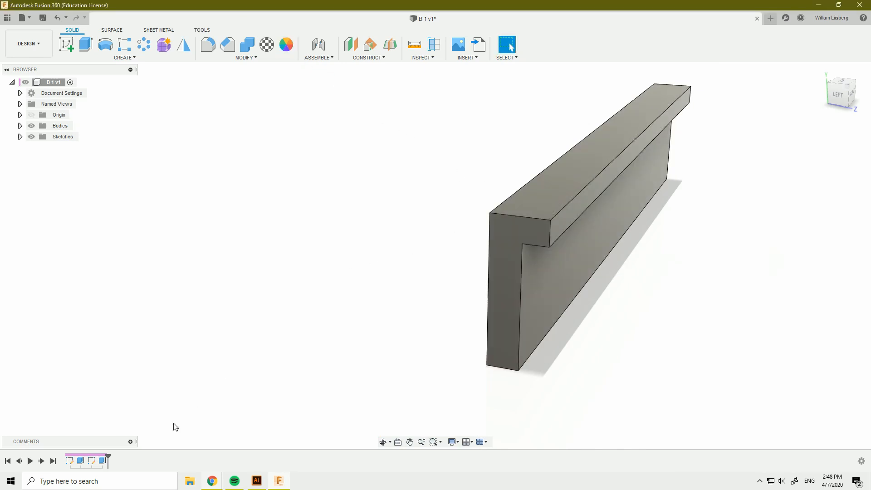
# - Edit the square strip's extrusion so that its operation is New Body
pyautogui.click(103, 461)
pyautogui.doubleClick(104, 461)
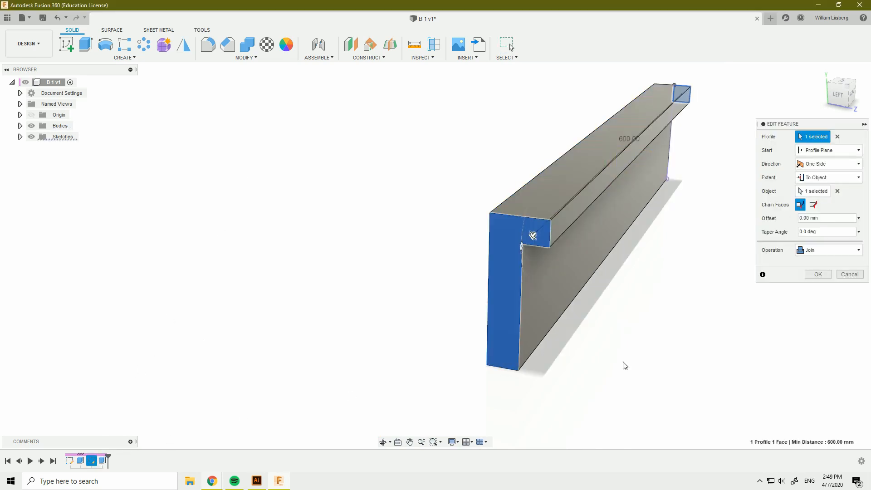
pyautogui.click(817, 250)
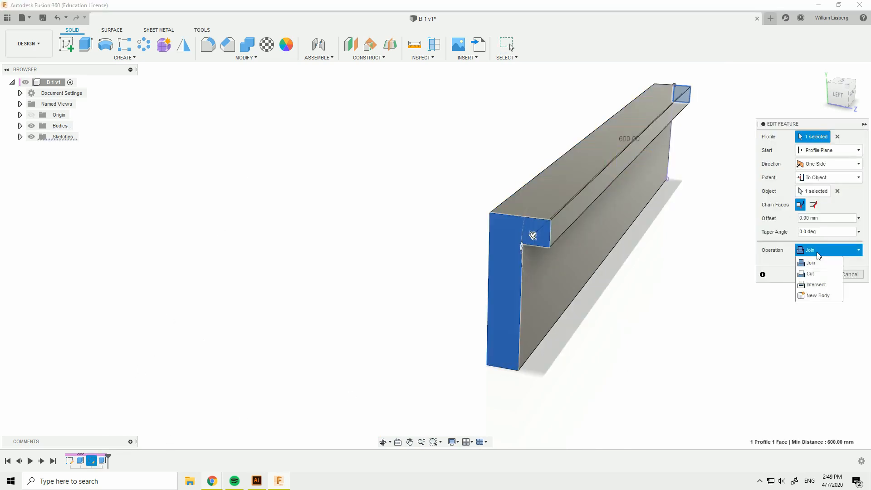
pyautogui.click(817, 295)
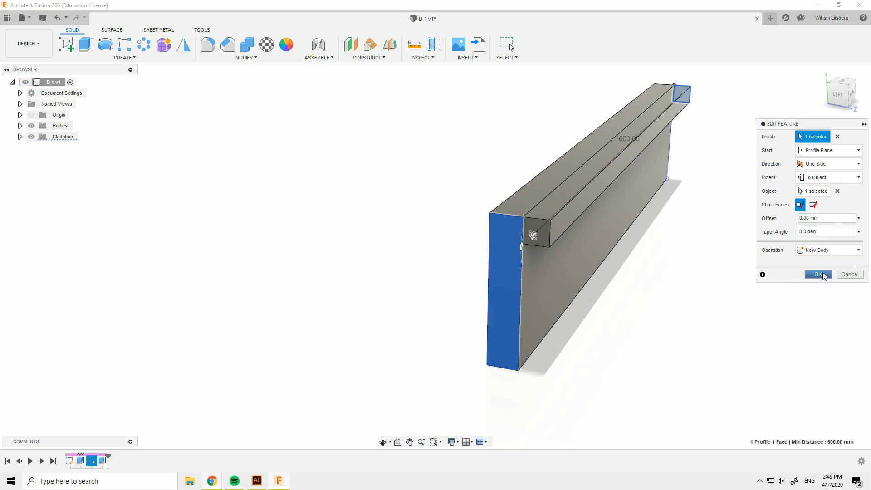
pyautogui.click(822, 277)
# - Inspect the board and its strip from several sides and expand the design's list of bodies
pyautogui.keyDown('shift'); pyautogui.moveTo(686, 292); pyautogui.dragTo(428, 278, button='middle'); pyautogui.keyUp('shift')
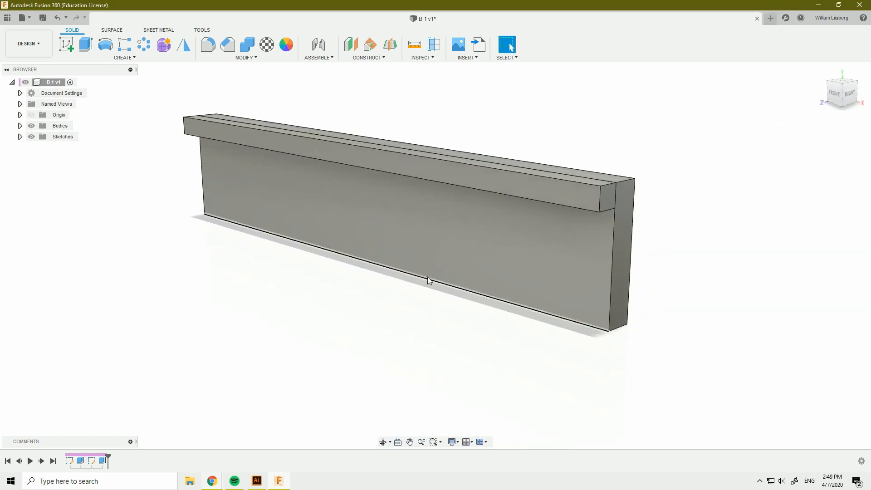
pyautogui.keyDown('shift'); pyautogui.moveTo(536, 230); pyautogui.dragTo(574, 250, button='middle'); pyautogui.keyUp('shift')
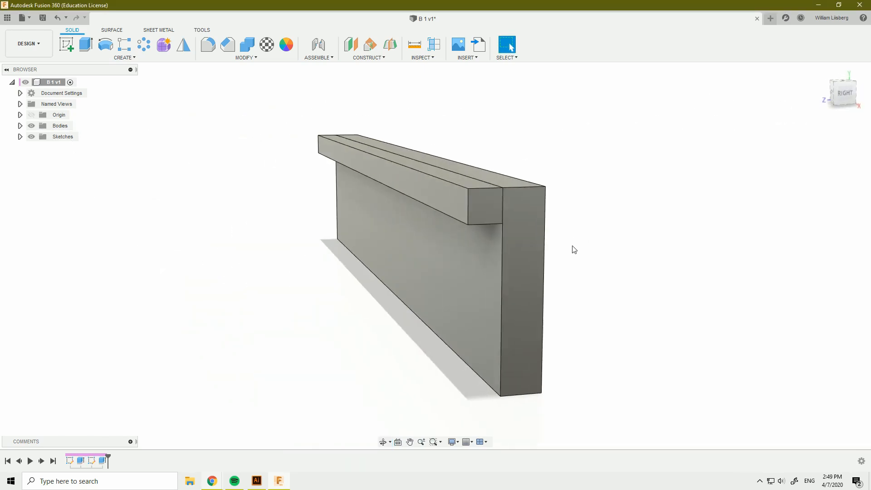
pyautogui.keyDown('shift'); pyautogui.moveTo(363, 249); pyautogui.dragTo(375, 247, button='middle'); pyautogui.keyUp('shift')
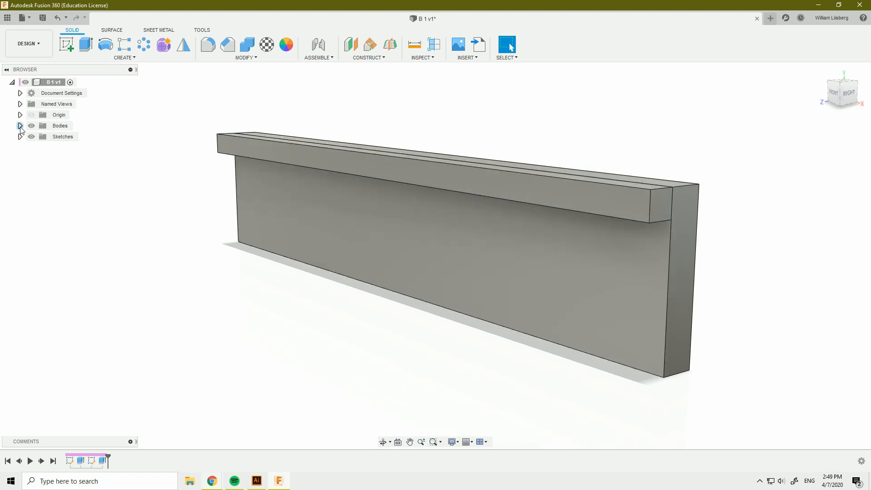
pyautogui.click(20, 125)
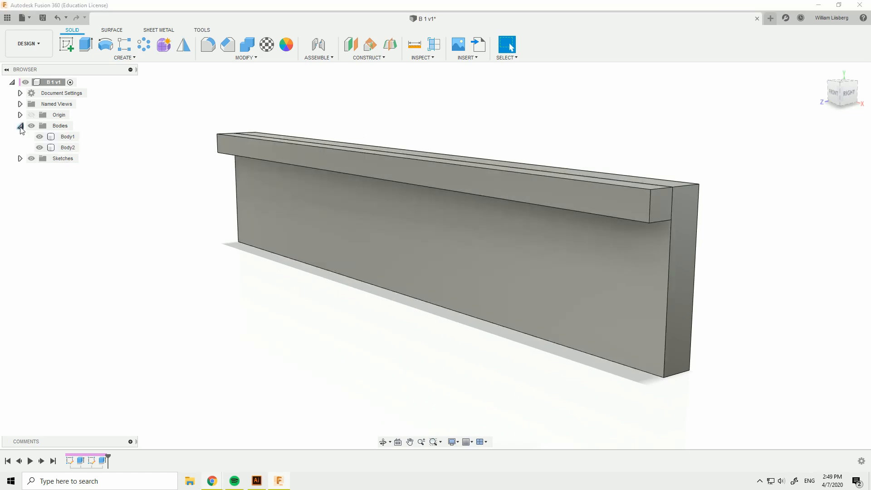
pyautogui.click(68, 148)
pyautogui.click(126, 155)
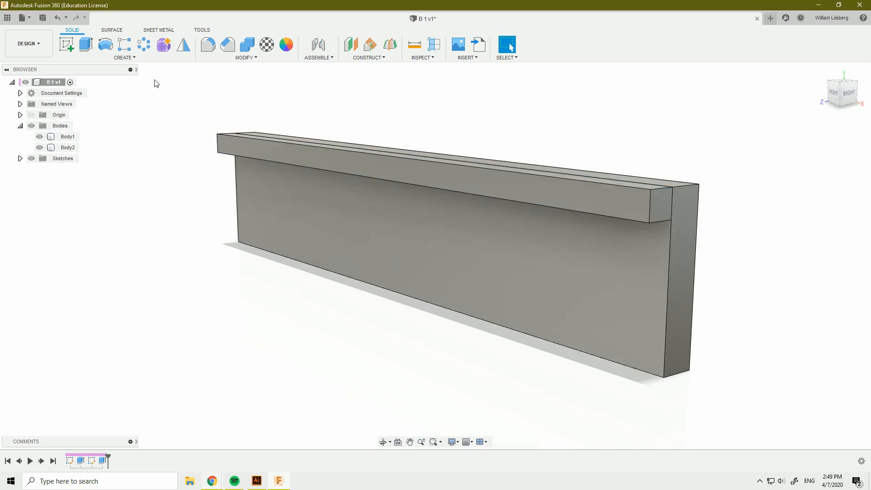
pyautogui.click(182, 48)
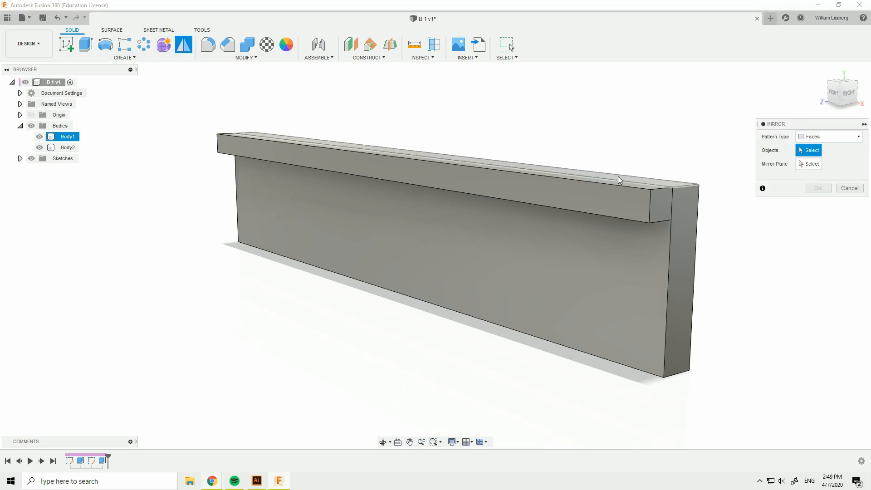
pyautogui.click(840, 141)
pyautogui.click(815, 149)
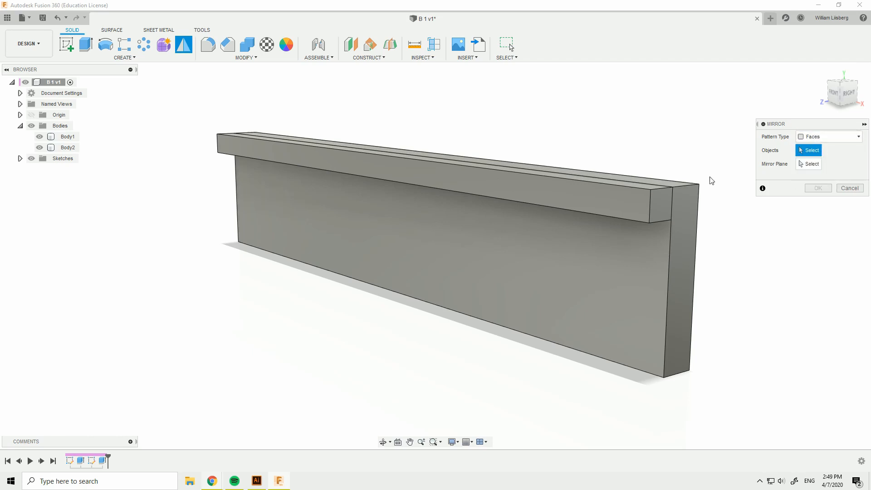
pyautogui.click(641, 204)
pyautogui.keyDown('shift'); pyautogui.moveTo(707, 156); pyautogui.dragTo(636, 226, button='middle'); pyautogui.keyUp('shift')
pyautogui.click(636, 226)
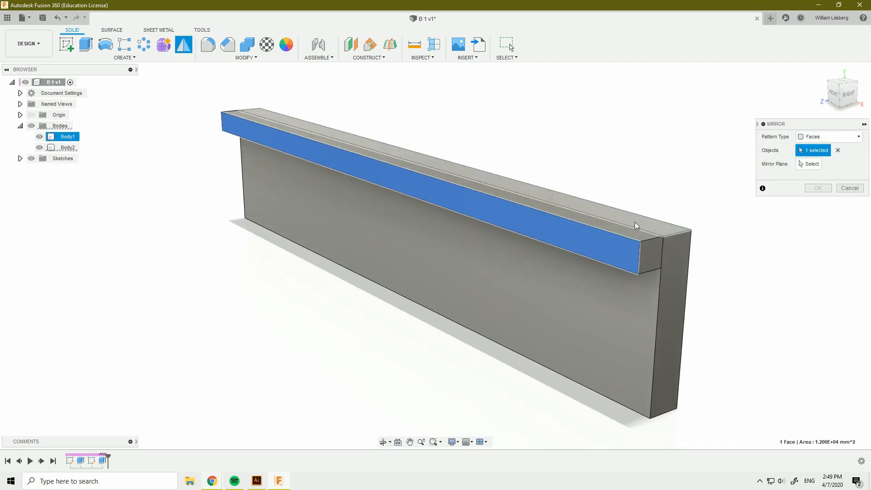
pyautogui.click(838, 150)
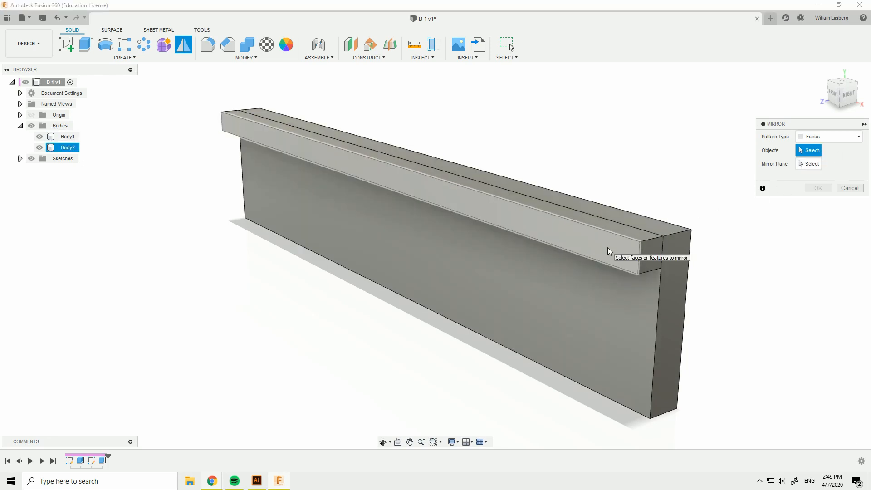
pyautogui.click(837, 137)
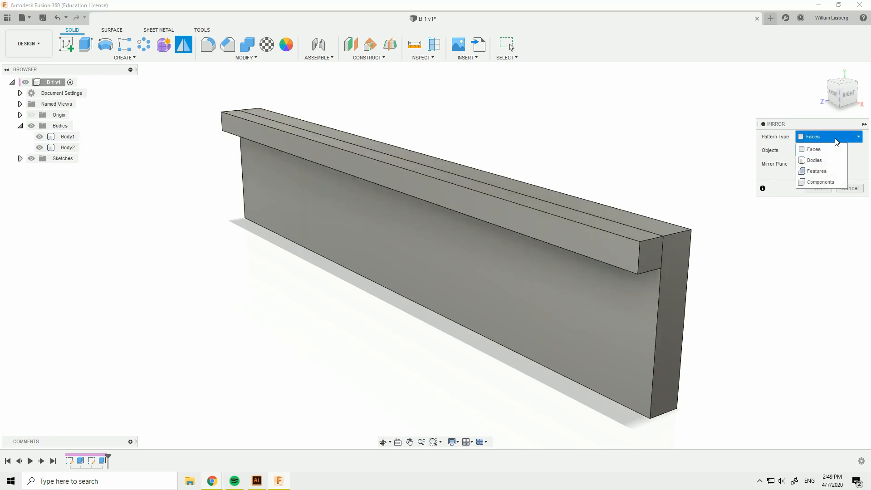
pyautogui.click(814, 161)
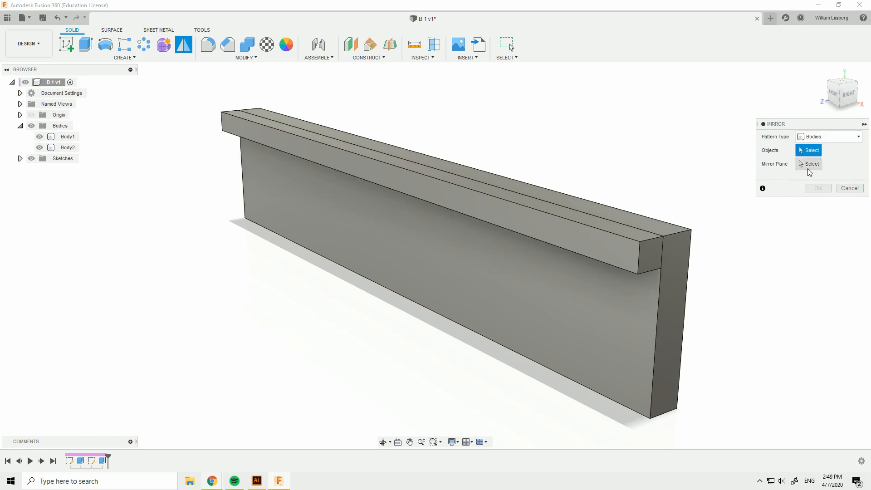
pyautogui.click(641, 255)
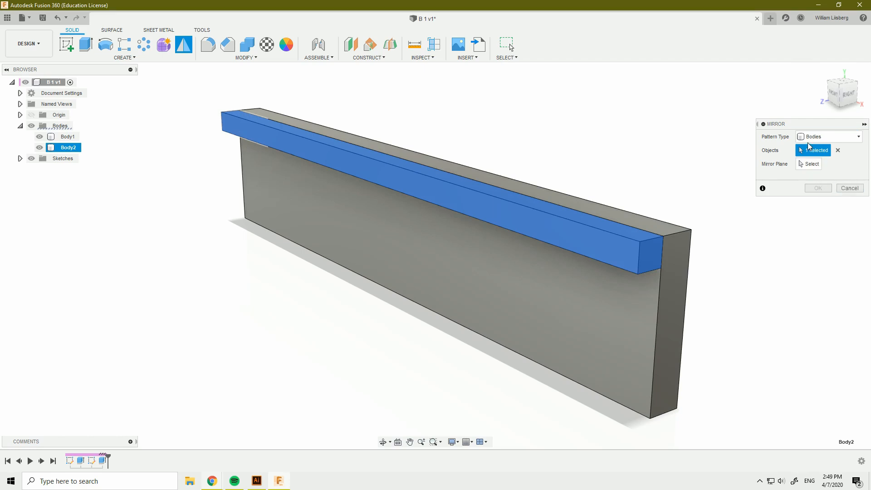
pyautogui.click(847, 189)
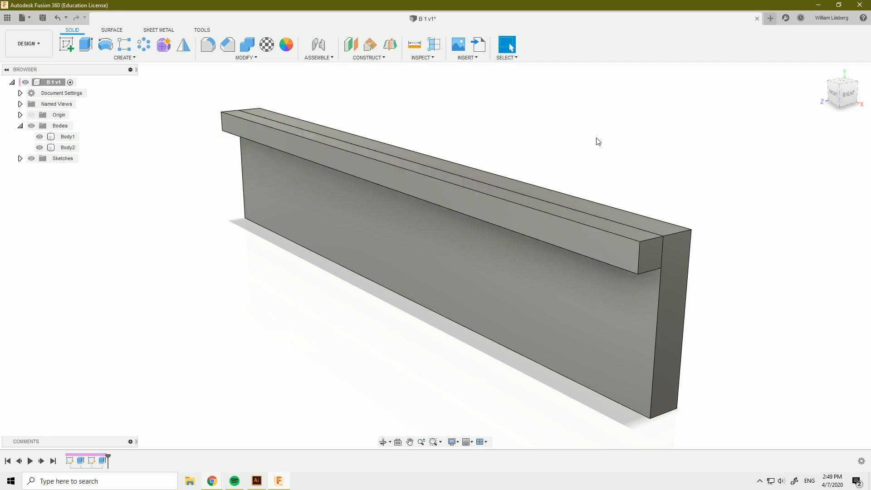
# - Start mirroring the square strip along the board's upper edge, with Bodies as the pattern type and the strip body as the object
pyautogui.click(69, 148)
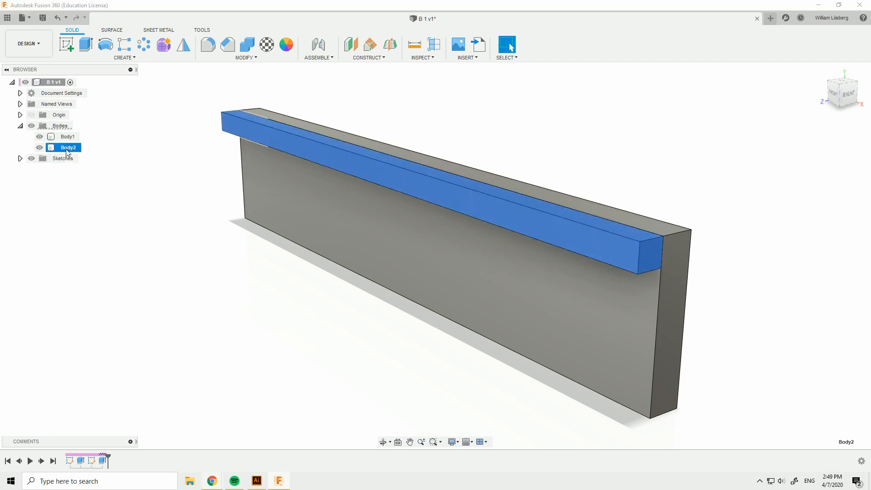
pyautogui.click(142, 335)
pyautogui.click(103, 461)
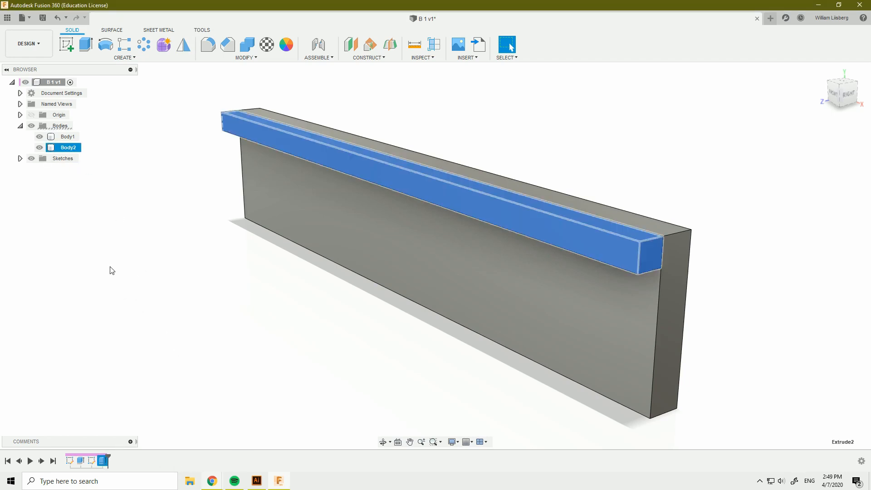
pyautogui.click(127, 273)
pyautogui.click(69, 147)
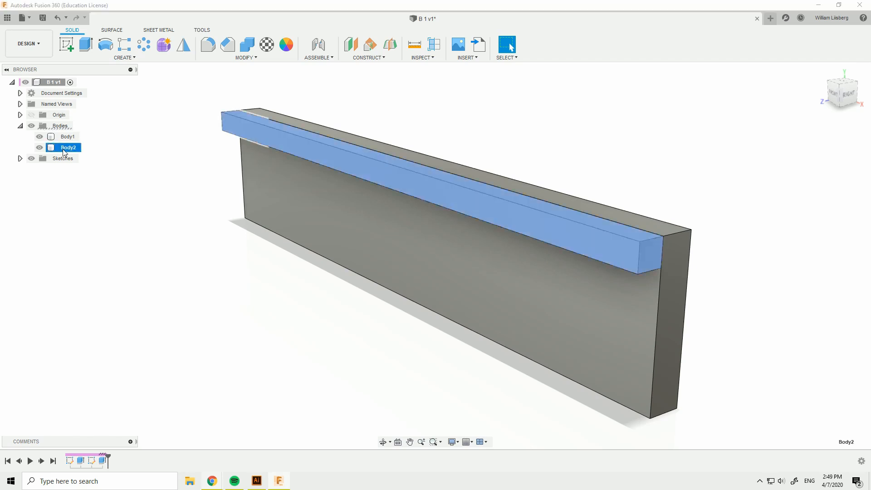
pyautogui.click(184, 46)
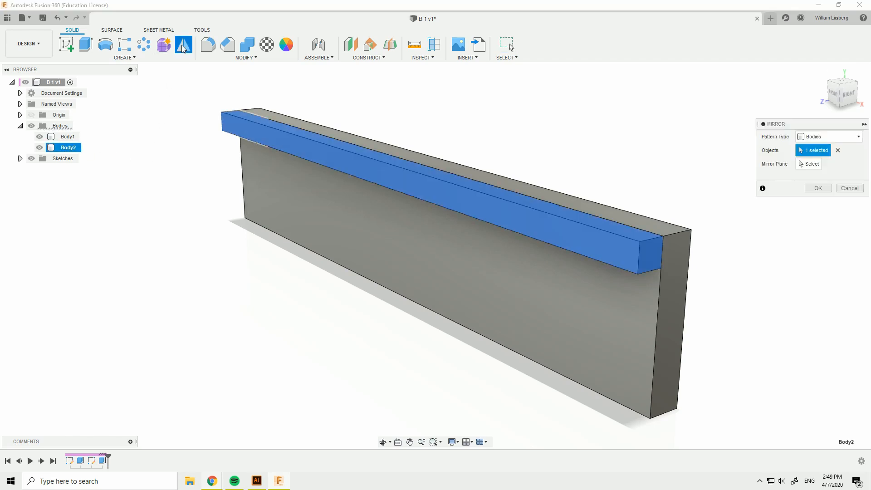
pyautogui.click(852, 140)
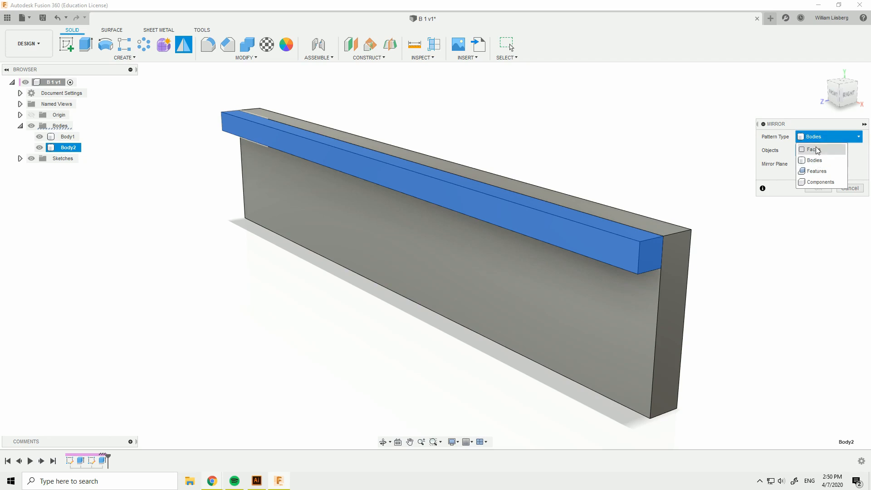
pyautogui.click(822, 139)
pyautogui.click(821, 139)
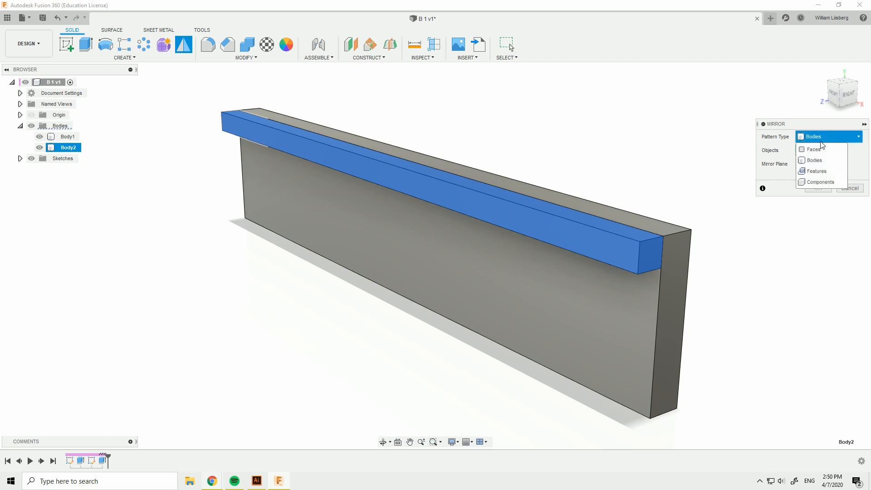
pyautogui.click(822, 159)
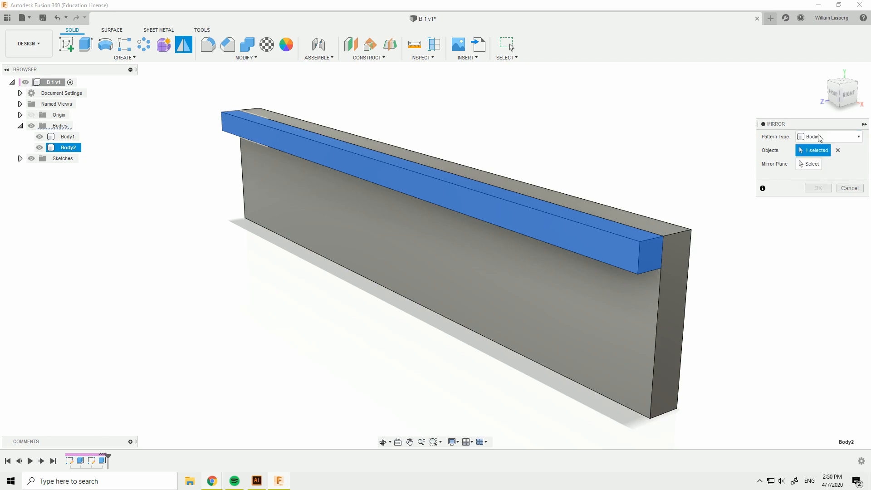
pyautogui.click(844, 137)
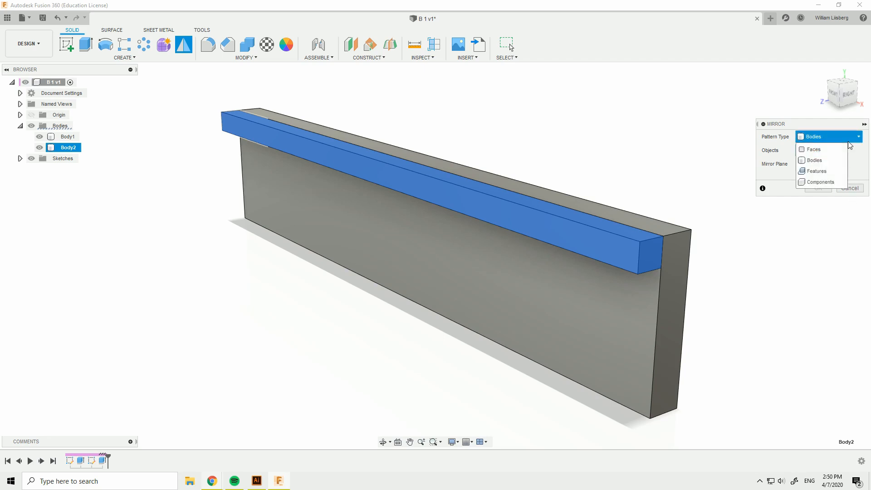
pyautogui.click(834, 161)
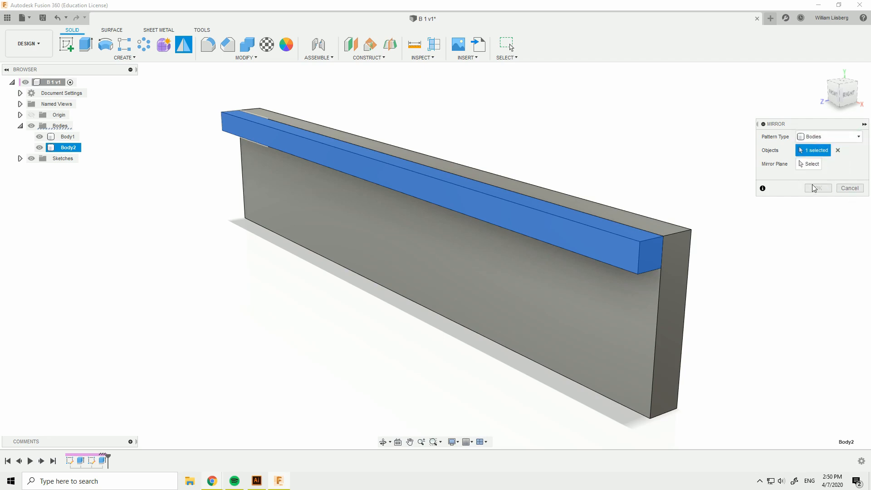
# - Use the horizontal origin plane as the mirror plane and complete the mirror, placing a second strip along the board's lower edge
pyautogui.click(812, 164)
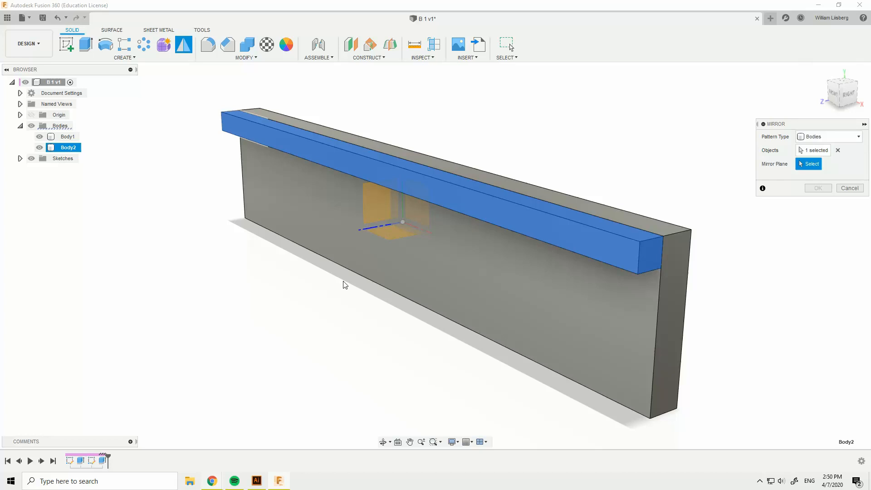
pyautogui.click(396, 238)
pyautogui.keyDown('shift'); pyautogui.moveTo(576, 156); pyautogui.dragTo(595, 155, button='middle'); pyautogui.keyUp('shift')
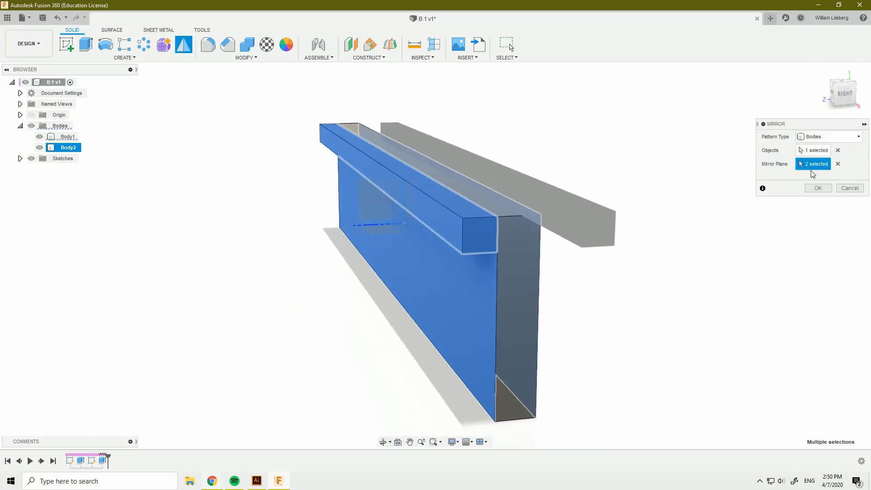
pyautogui.click(838, 164)
pyautogui.click(372, 235)
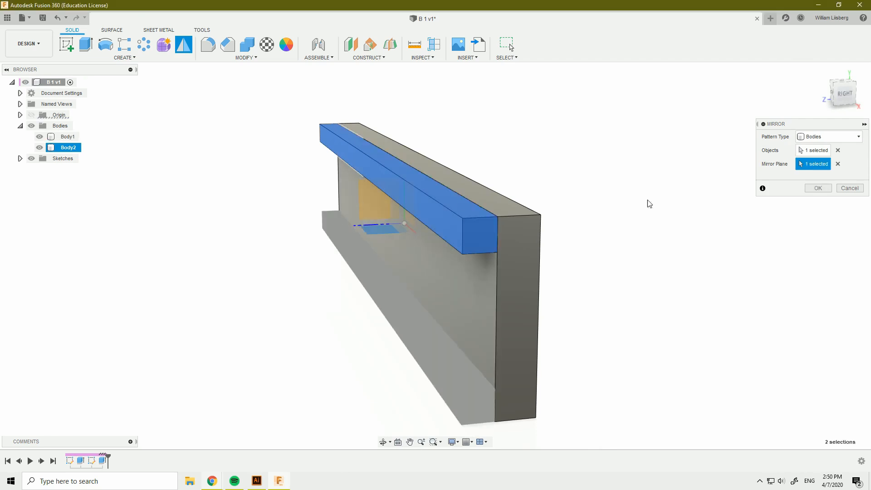
pyautogui.click(817, 189)
pyautogui.keyDown('shift'); pyautogui.moveTo(580, 248); pyautogui.dragTo(531, 272, button='middle'); pyautogui.keyUp('shift')
pyautogui.scroll(3, 499, 299)
pyautogui.moveTo(504, 208); pyautogui.dragTo(551, 241, button='middle')
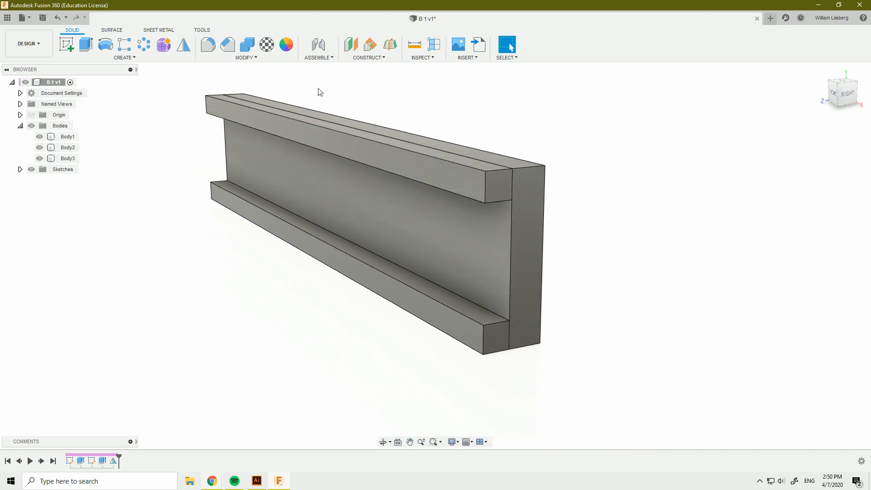
# - Open the physical material library for assigning materials to the model's bodies
pyautogui.click(254, 58)
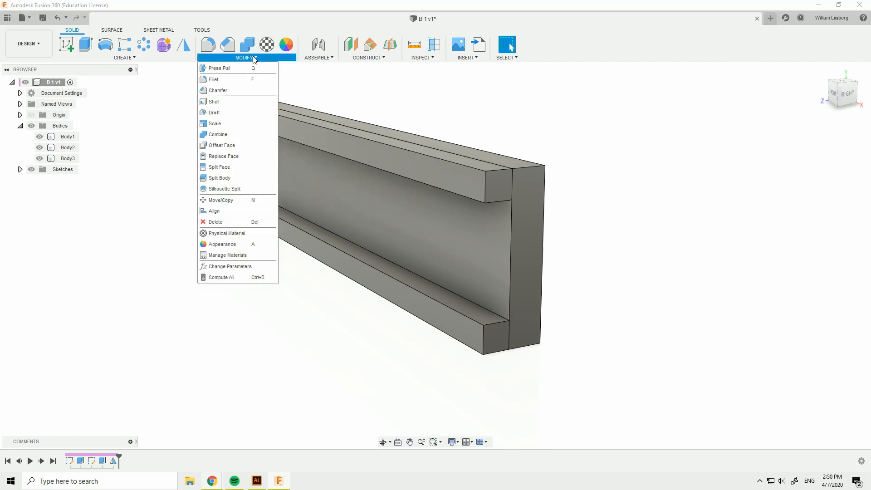
pyautogui.click(272, 235)
pyautogui.click(270, 238)
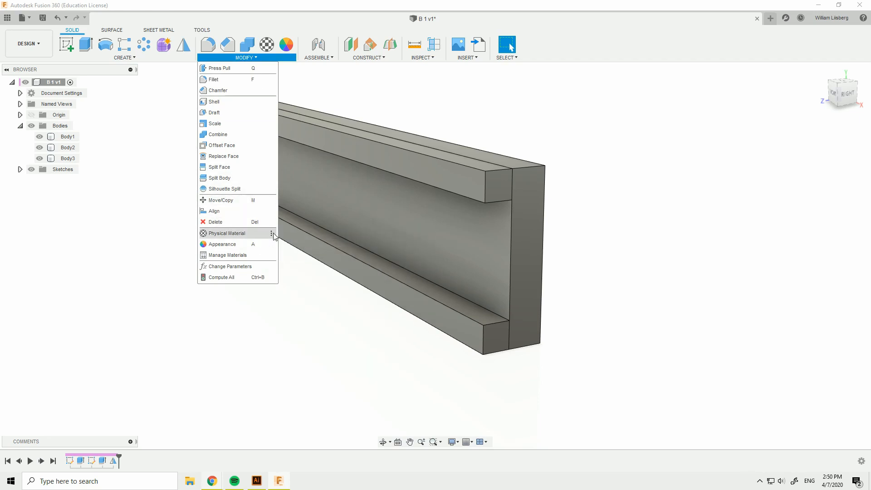
pyautogui.click(271, 234)
pyautogui.click(267, 238)
pyautogui.click(271, 235)
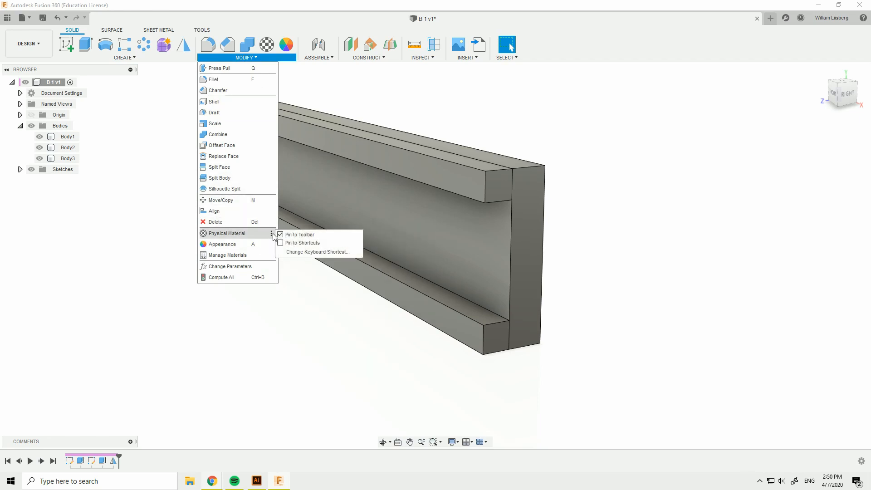
pyautogui.click(270, 44)
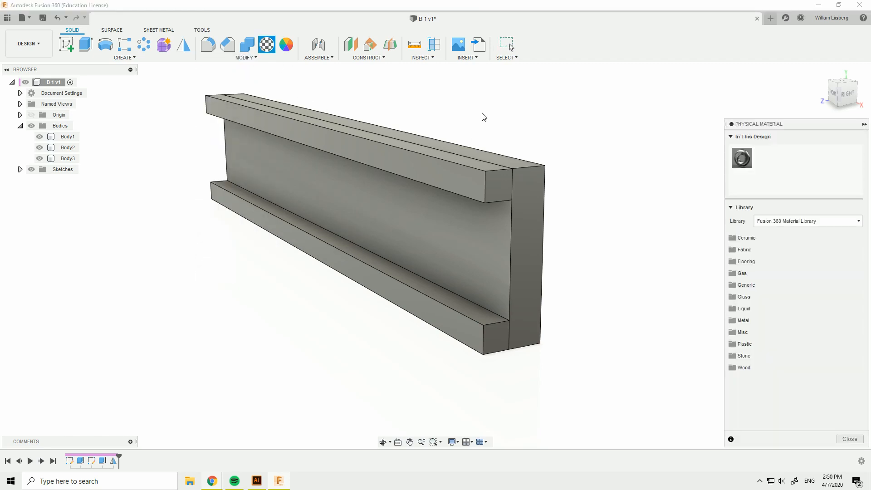
pyautogui.moveTo(483, 114); pyautogui.dragTo(520, 138, button='middle')
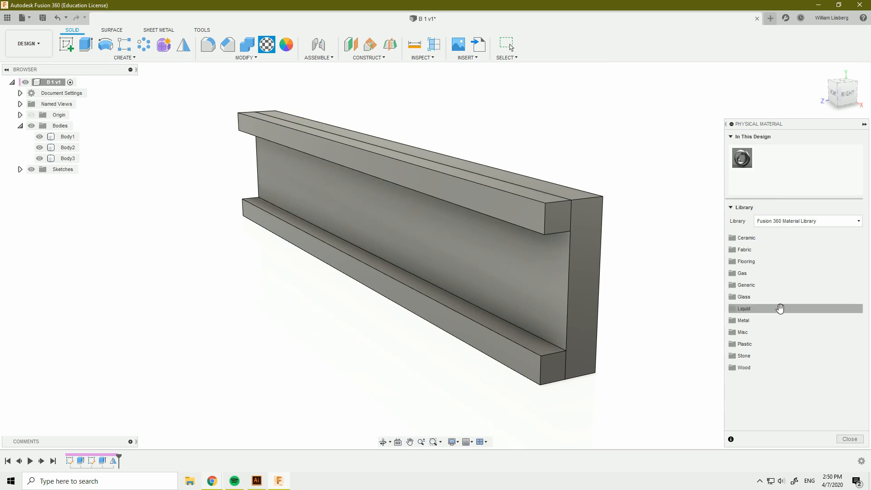
# - Apply Stainless Steel from the library's Metal category to both the upper and the lower square strips
pyautogui.click(779, 320)
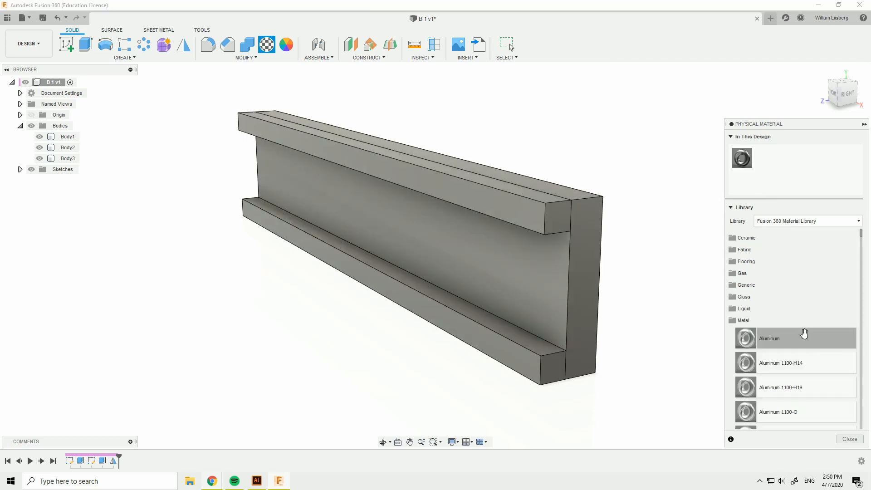
pyautogui.scroll(-10, 798, 329)
pyautogui.scroll(-12, 796, 329)
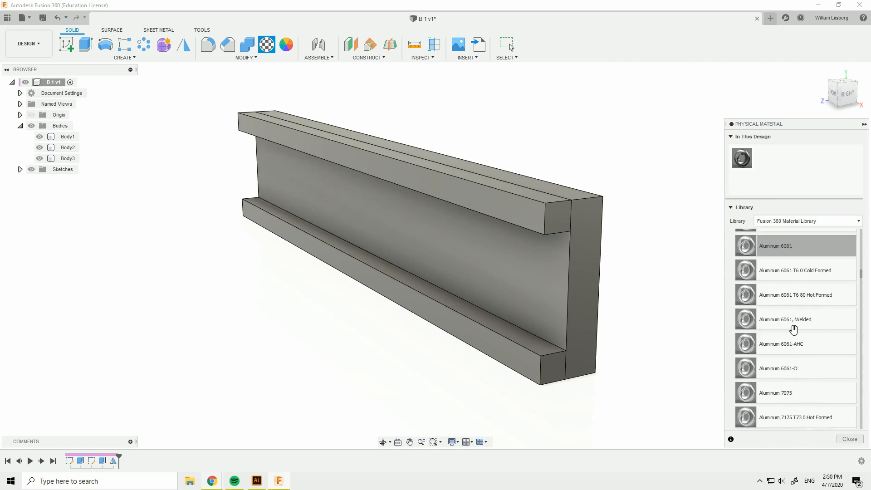
pyautogui.scroll(-10, 790, 329)
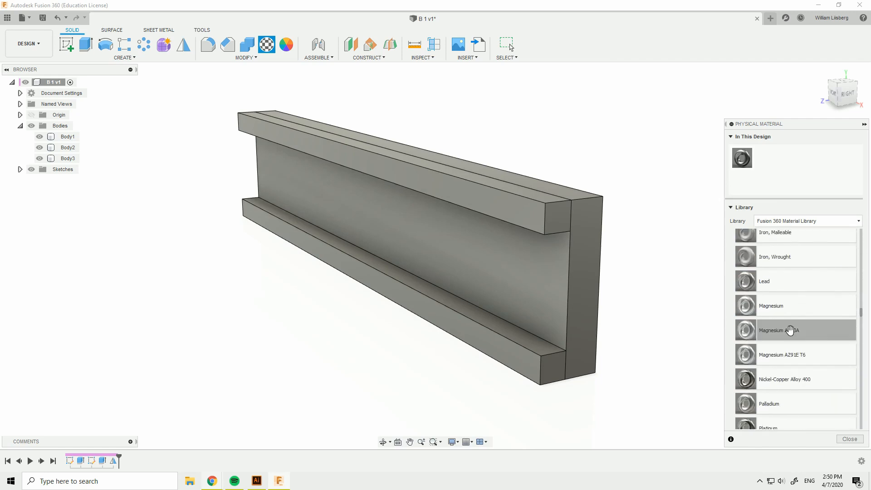
pyautogui.moveTo(790, 333); pyautogui.dragTo(537, 220)
pyautogui.moveTo(766, 159); pyautogui.dragTo(558, 374)
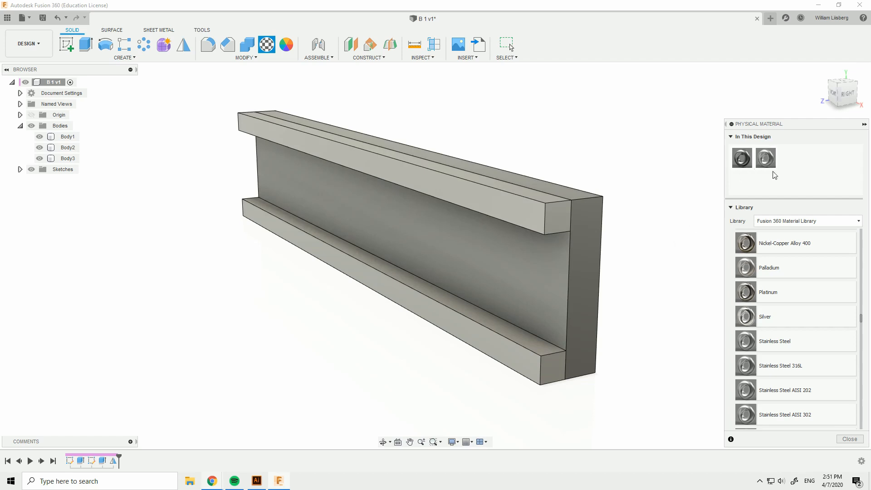
# - Apply Aluminum 6061 from the library's Metal category to the large board body and finish assigning physical materials
pyautogui.scroll(15, 792, 336)
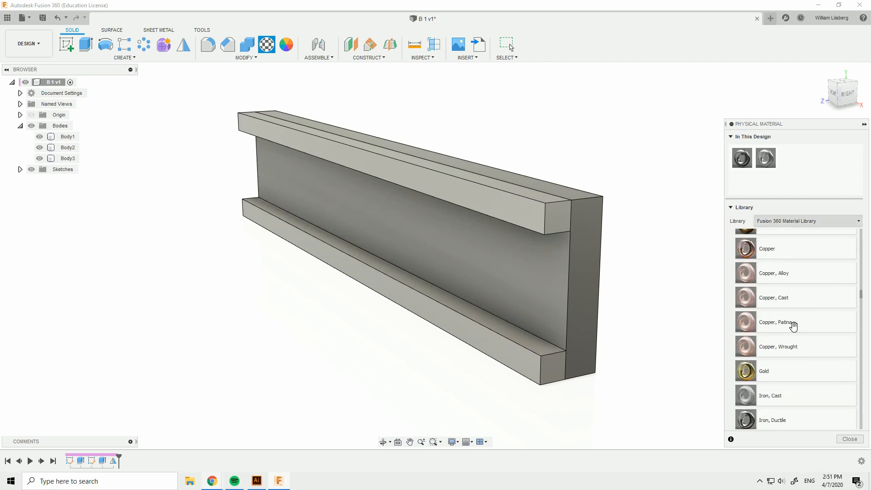
pyautogui.scroll(5, 793, 341)
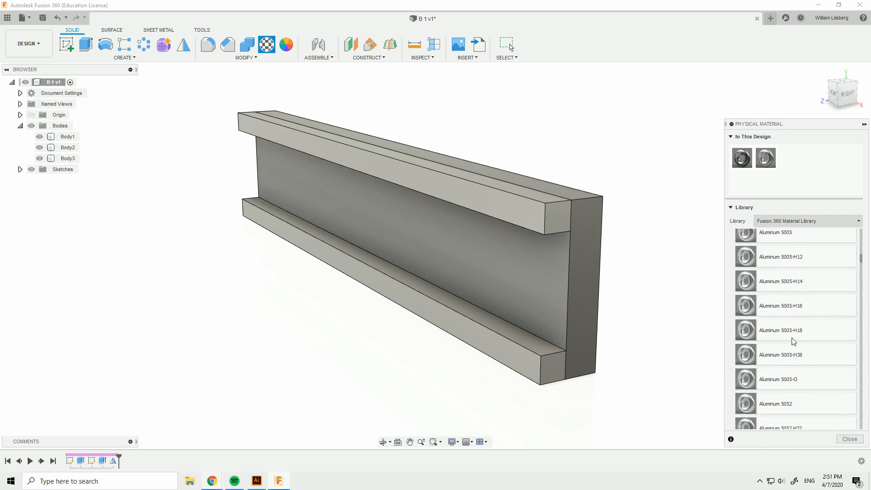
pyautogui.scroll(8, 792, 335)
pyautogui.scroll(2, 789, 326)
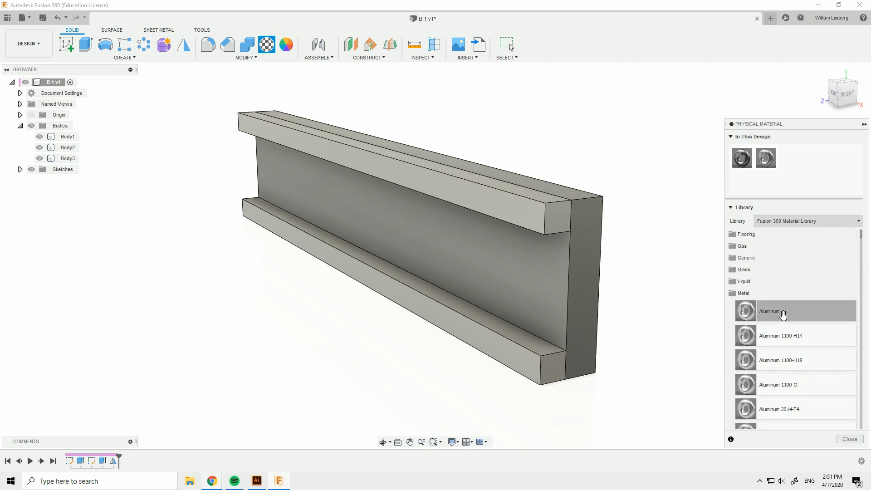
pyautogui.scroll(-10, 796, 342)
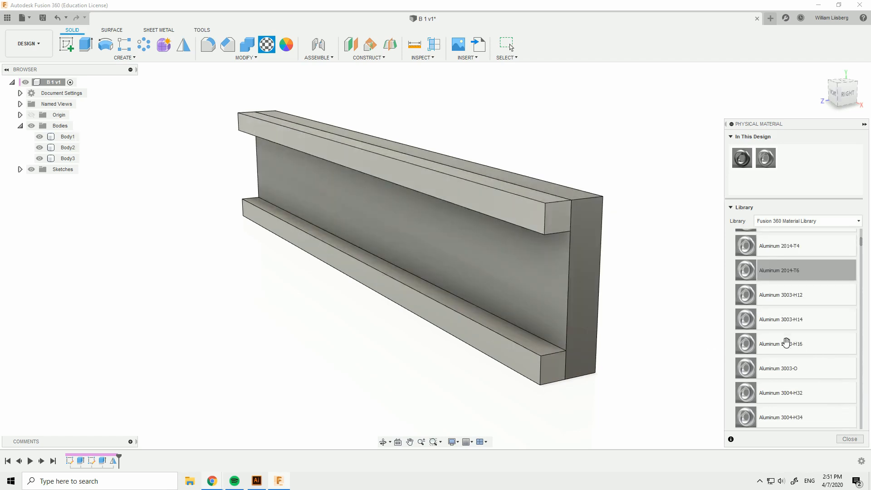
pyautogui.scroll(-5, 789, 351)
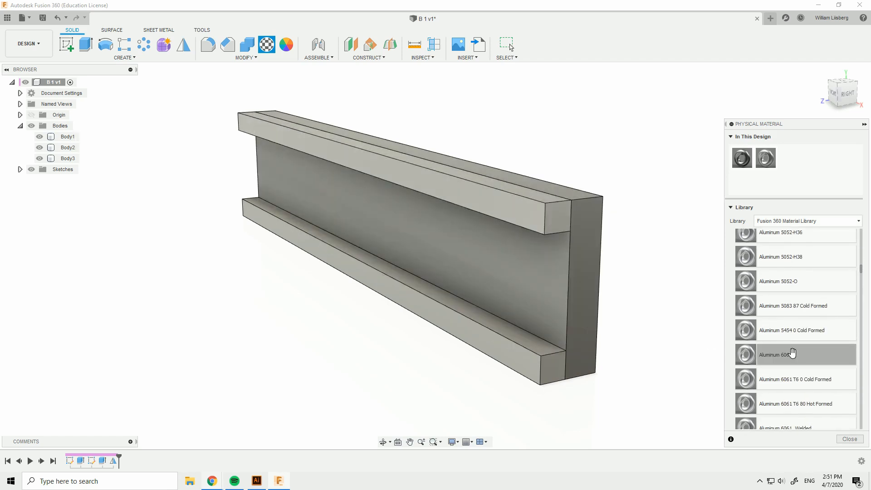
pyautogui.moveTo(808, 361); pyautogui.dragTo(573, 318)
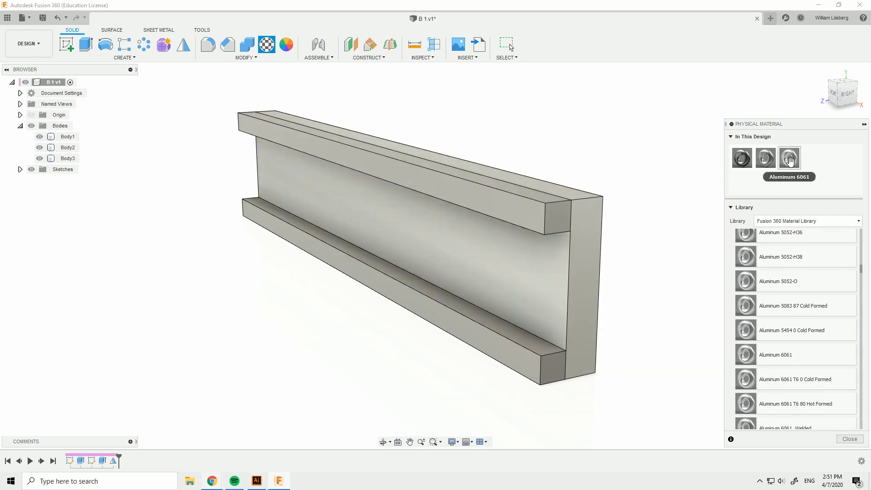
pyautogui.click(673, 264)
pyautogui.press('Escape')
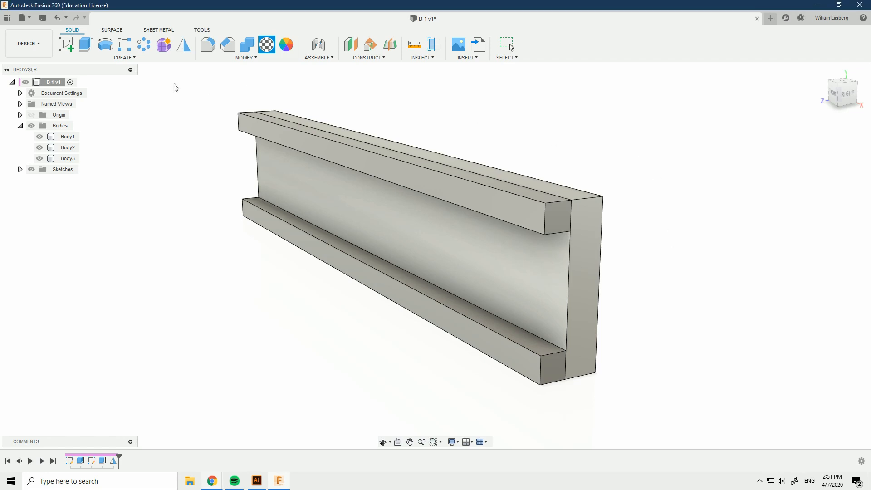
# - Switch to the Simulation workspace and create a Static Stress study for the model
pyautogui.click(42, 49)
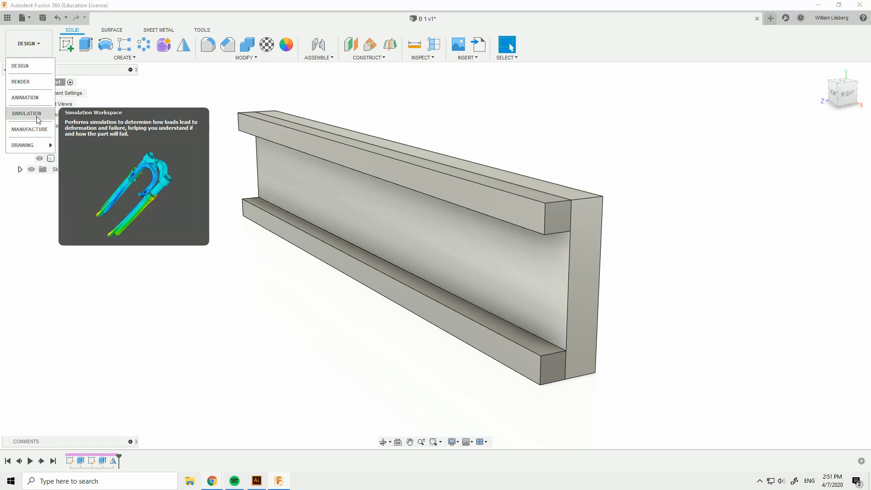
pyautogui.click(39, 114)
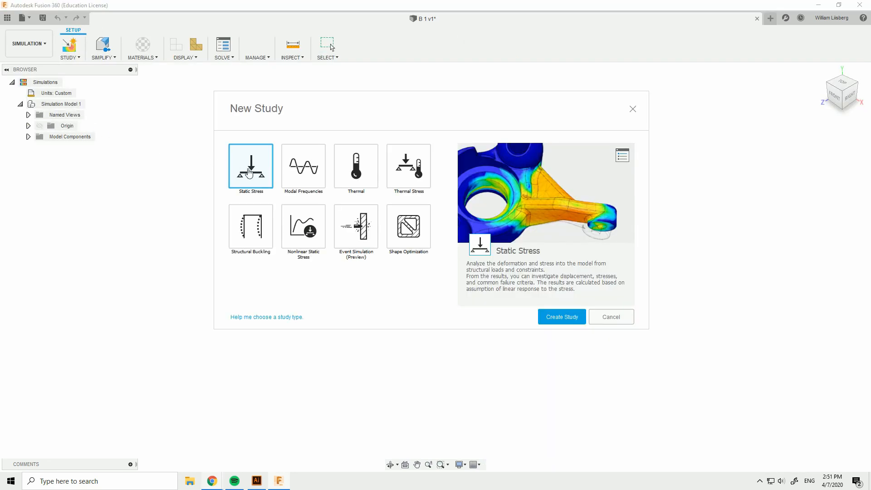
pyautogui.doubleClick(249, 173)
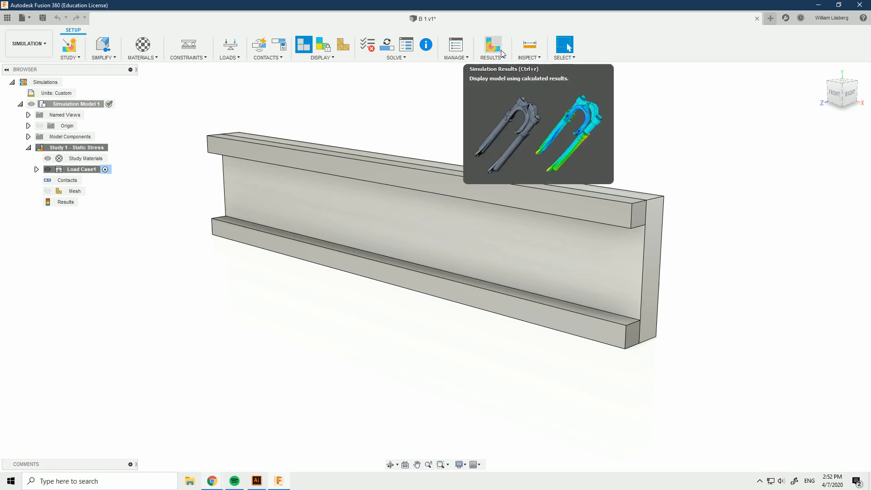
pyautogui.moveTo(646, 120); pyautogui.dragTo(379, 112)
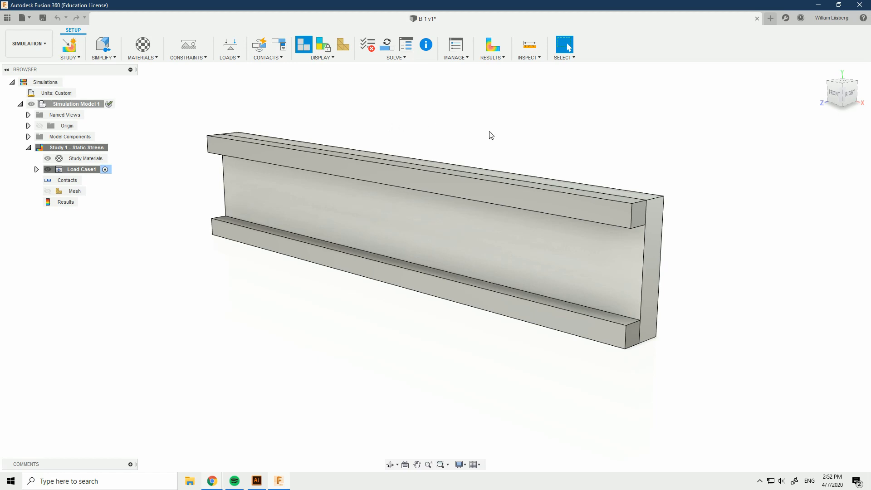
pyautogui.keyDown('shift'); pyautogui.moveTo(502, 132); pyautogui.dragTo(472, 142, button='middle'); pyautogui.keyUp('shift')
pyautogui.scroll(3, 463, 178)
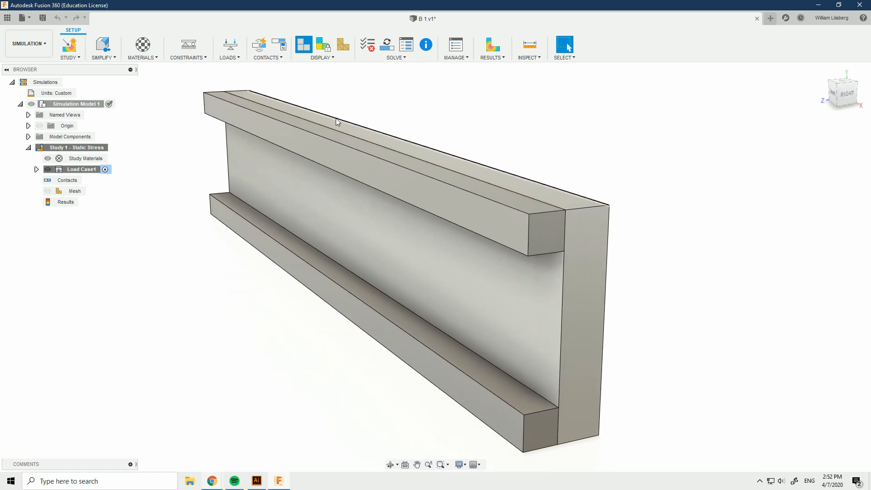
# - Review the study materials and compare the properties of the aluminum board and the stainless steel strip without changing them
pyautogui.click(146, 50)
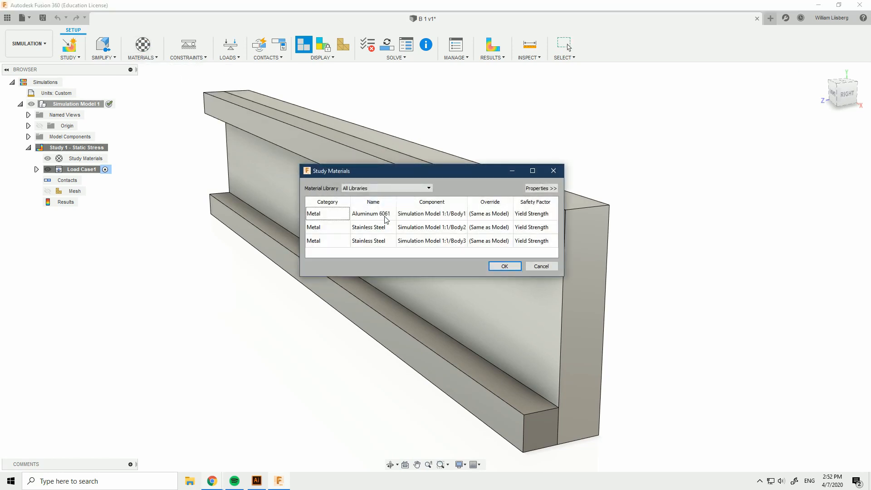
pyautogui.click(386, 219)
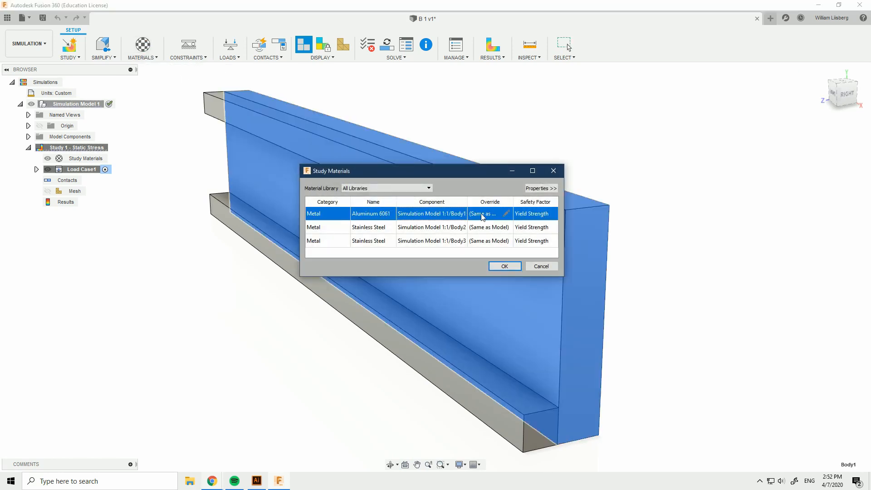
pyautogui.click(534, 189)
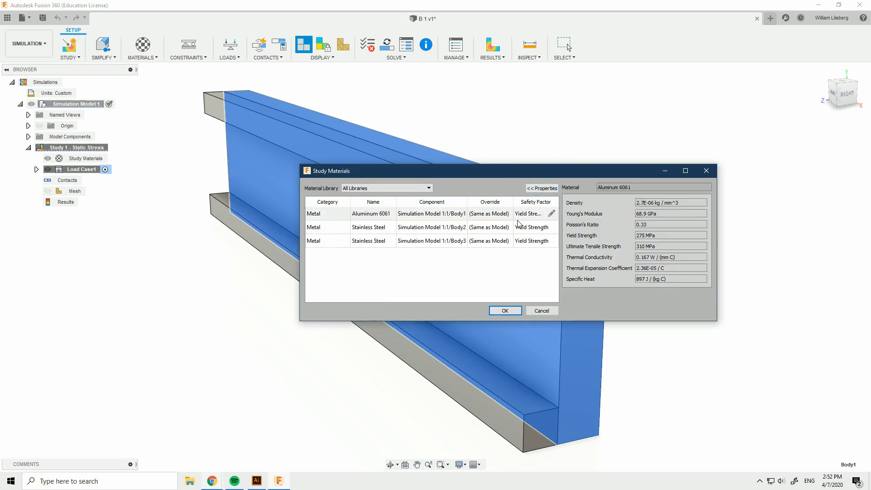
pyautogui.click(543, 229)
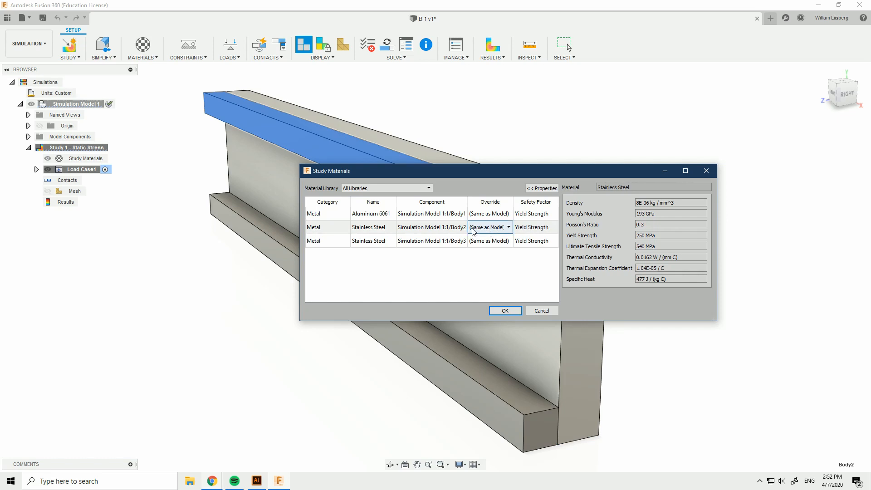
pyautogui.click(452, 216)
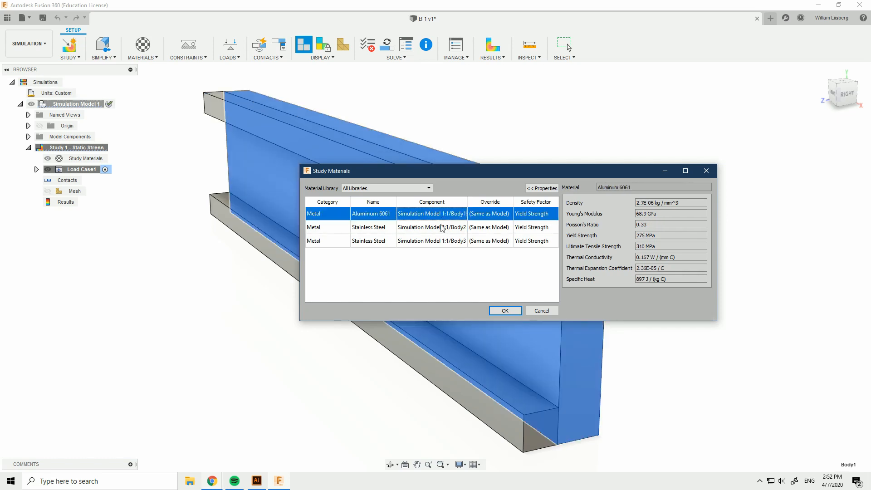
pyautogui.click(433, 229)
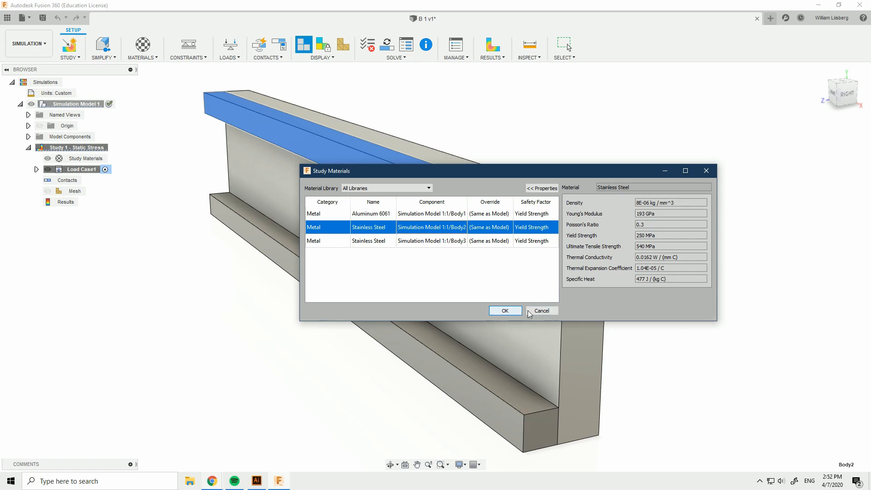
pyautogui.click(546, 312)
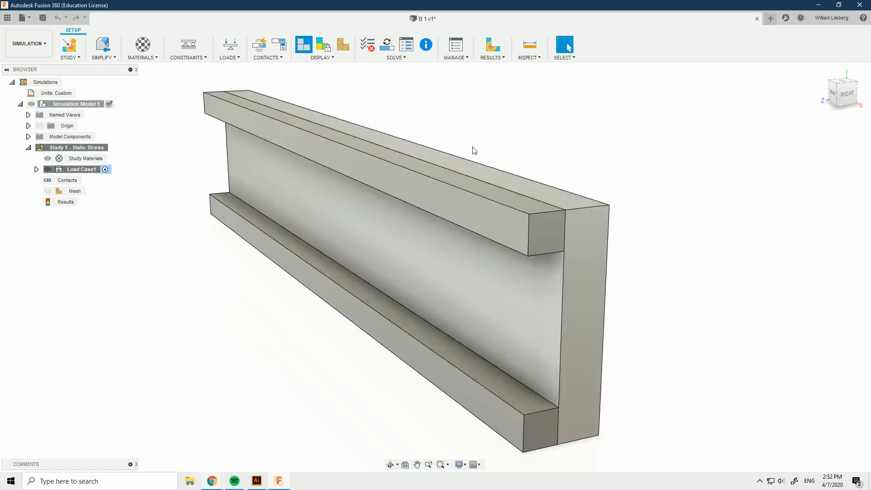
# - Examine the board's two opposite end faces as the places where it is to be held
pyautogui.click(577, 245)
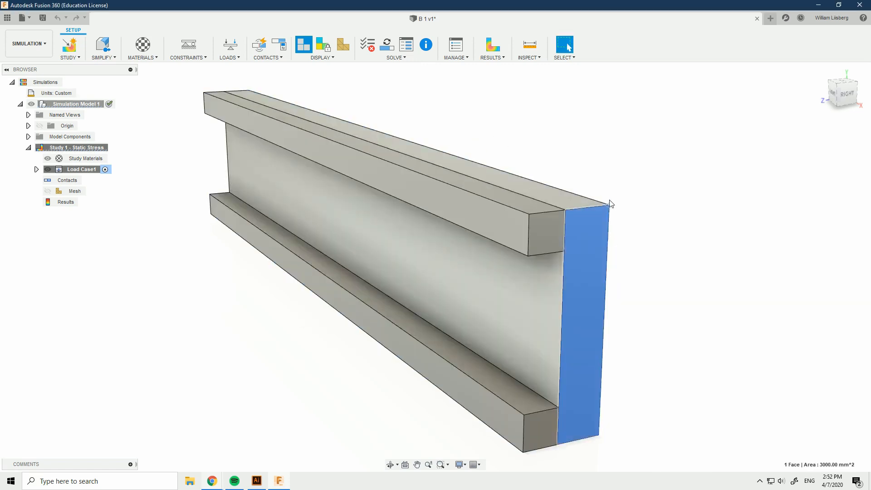
pyautogui.scroll(-5, 605, 198)
pyautogui.keyDown('shift'); pyautogui.moveTo(480, 139); pyautogui.dragTo(414, 146, button='middle'); pyautogui.keyUp('shift')
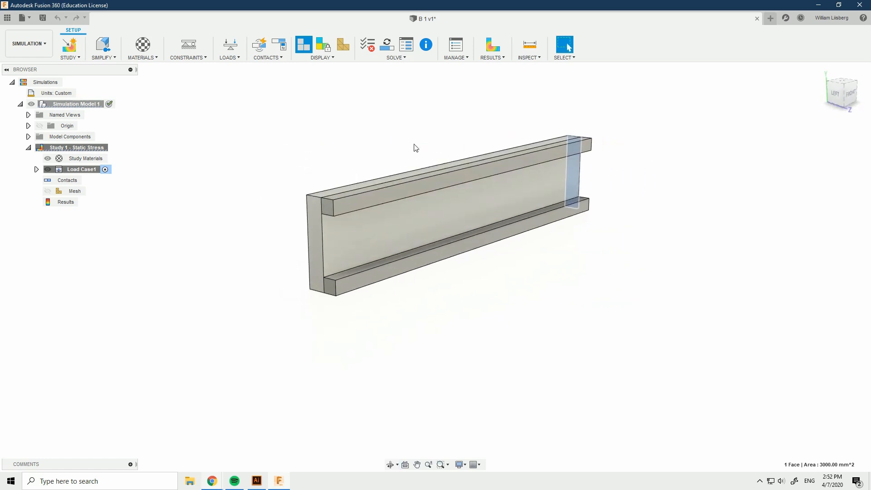
pyautogui.scroll(2, 343, 175)
pyautogui.click(638, 121)
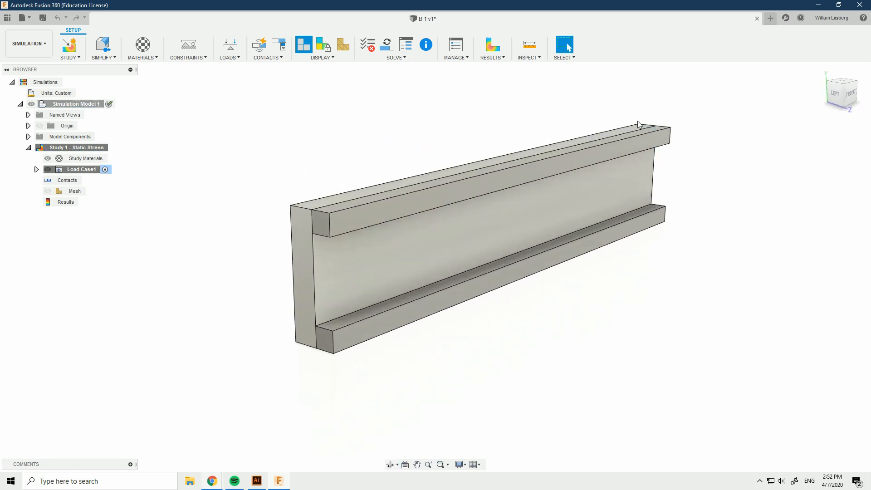
pyautogui.keyDown('shift'); pyautogui.moveTo(638, 121); pyautogui.dragTo(534, 178, button='middle'); pyautogui.keyUp('shift')
pyautogui.scroll(3, 490, 162)
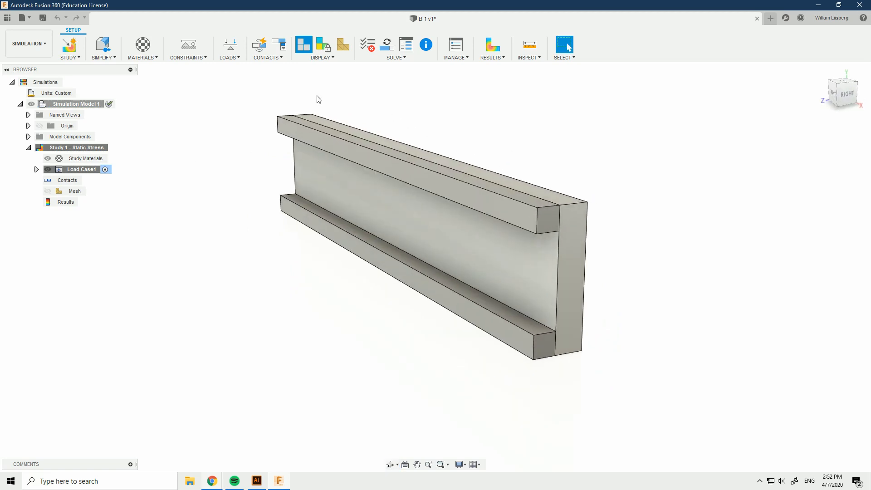
pyautogui.click(571, 270)
pyautogui.scroll(-2, 615, 238)
pyautogui.keyDown('shift'); pyautogui.moveTo(615, 238); pyautogui.dragTo(548, 272, button='middle'); pyautogui.keyUp('shift')
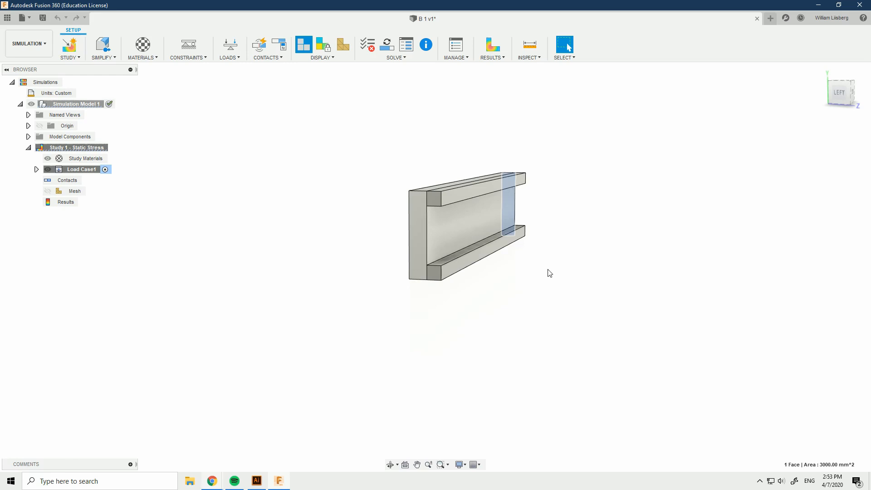
pyautogui.keyDown('ctrl'); pyautogui.click(414, 248); pyautogui.keyUp('ctrl')
pyautogui.scroll(-1, 415, 250)
pyautogui.click(372, 208)
pyautogui.moveTo(370, 200); pyautogui.dragTo(435, 379)
pyautogui.click(611, 191)
pyautogui.keyDown('shift'); pyautogui.moveTo(611, 191); pyautogui.dragTo(437, 176, button='middle'); pyautogui.keyUp('shift')
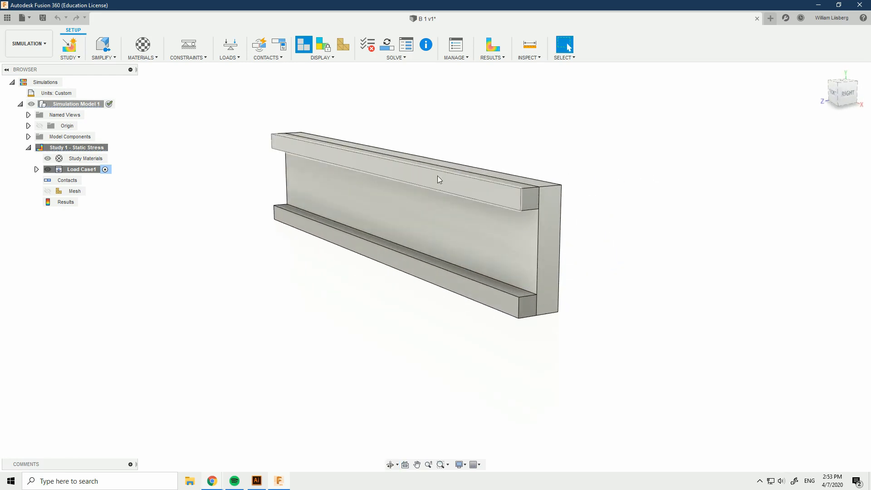
# - Start a structural constraint of type Fixed and choose both end faces of the board as targets
pyautogui.click(190, 45)
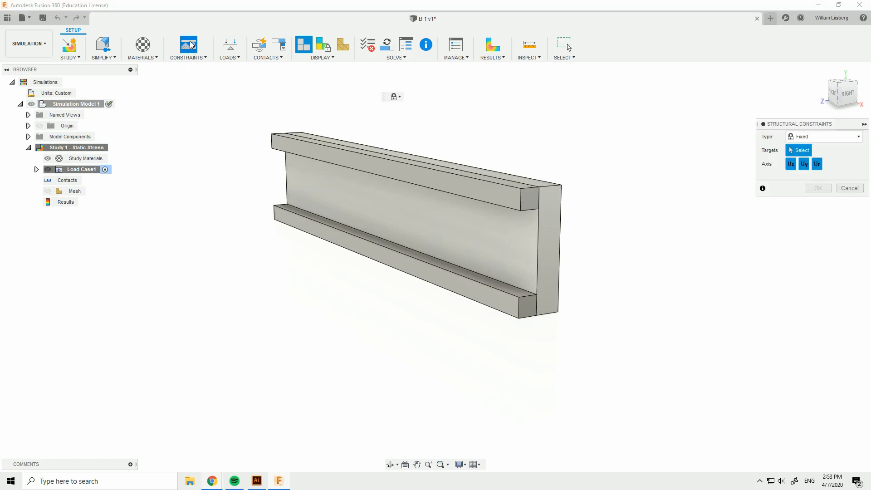
pyautogui.click(188, 58)
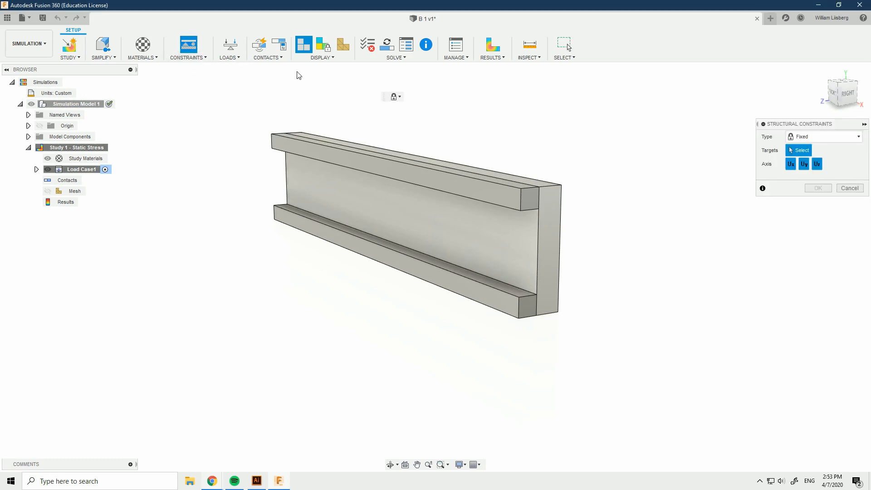
pyautogui.click(560, 225)
pyautogui.keyDown('shift'); pyautogui.moveTo(551, 151); pyautogui.dragTo(574, 140, button='middle'); pyautogui.keyUp('shift')
pyautogui.scroll(1, 200, 247)
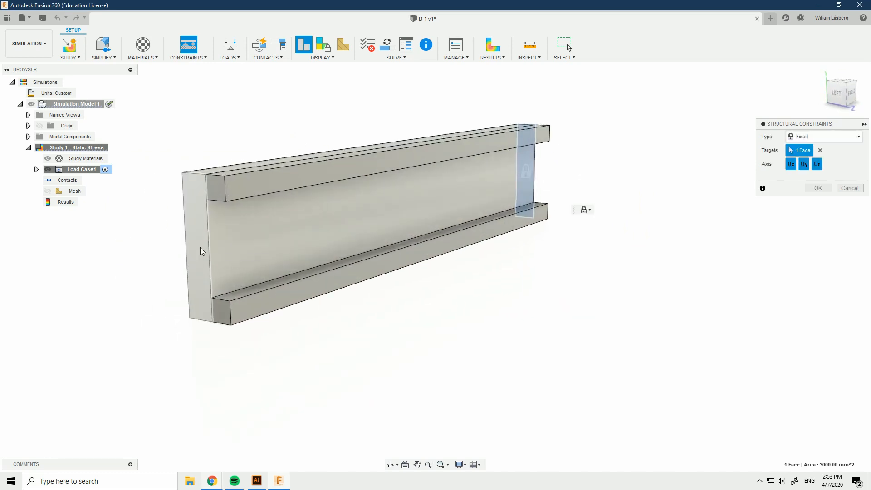
pyautogui.click(197, 241)
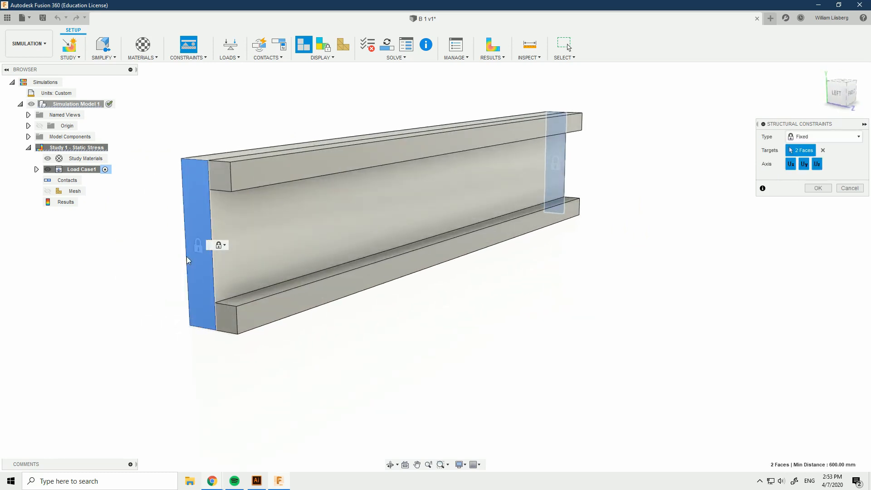
# - Check the available constraint types, keep Fixed with all three axes, and apply the constraint to the two end faces
pyautogui.scroll(2, 197, 248)
pyautogui.scroll(-3, 200, 247)
pyautogui.keyDown('shift'); pyautogui.moveTo(374, 264); pyautogui.dragTo(391, 301, button='middle'); pyautogui.keyUp('shift')
pyautogui.scroll(2, 391, 299)
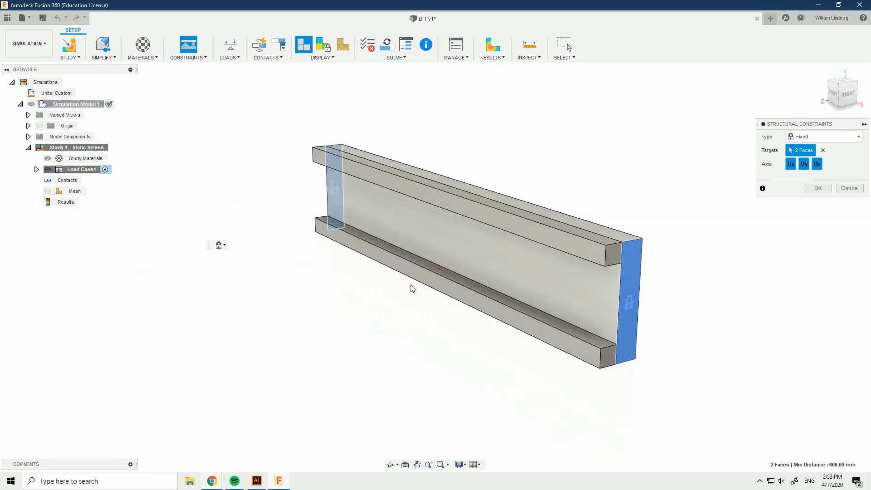
pyautogui.scroll(-3, 435, 273)
pyautogui.keyDown('shift'); pyautogui.moveTo(469, 273); pyautogui.dragTo(496, 271, button='middle'); pyautogui.keyUp('shift')
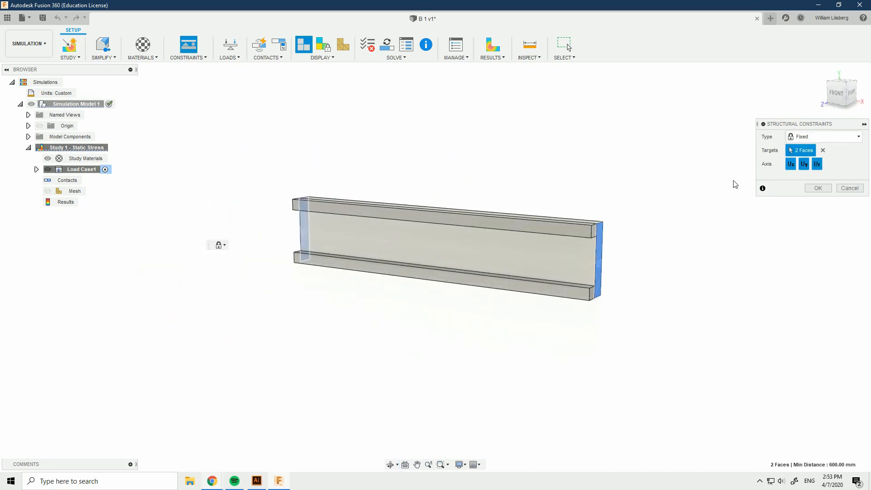
pyautogui.scroll(2, 651, 245)
pyautogui.click(821, 137)
pyautogui.click(821, 137)
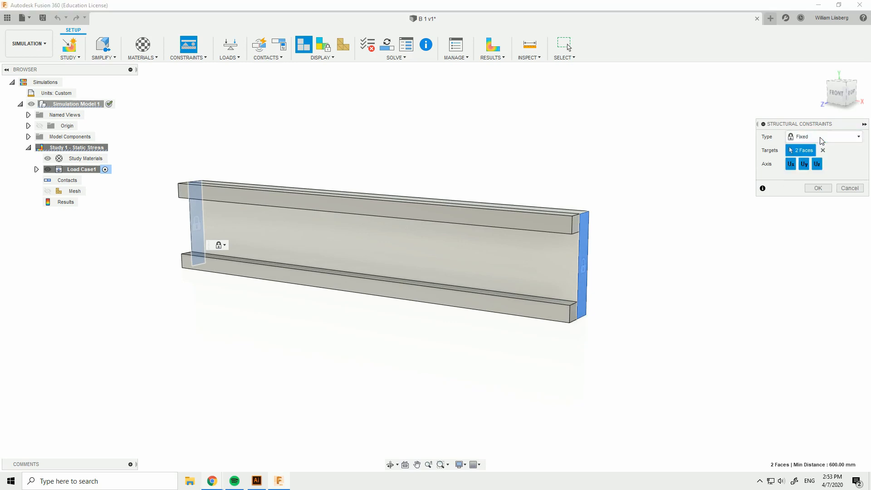
pyautogui.click(817, 138)
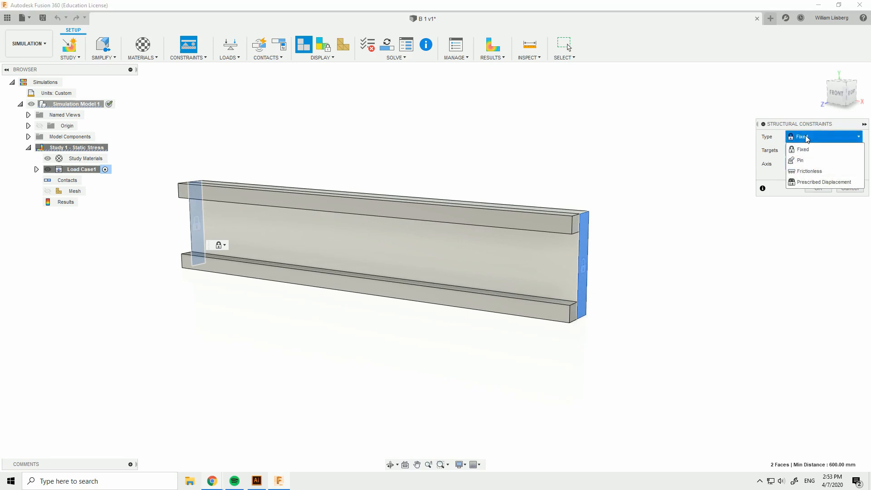
pyautogui.click(807, 138)
pyautogui.click(818, 189)
# - Start a structural load of type Force and choose the long front faces of both steel strips as targets
pyautogui.keyDown('shift'); pyautogui.moveTo(730, 174); pyautogui.dragTo(707, 169, button='middle'); pyautogui.keyUp('shift')
pyautogui.moveTo(490, 163); pyautogui.dragTo(472, 142, button='middle')
pyautogui.scroll(3, 434, 253)
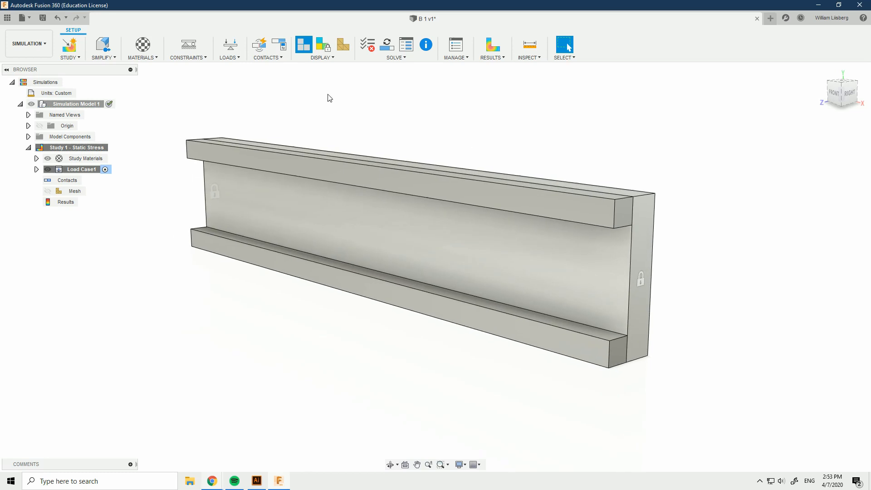
pyautogui.click(229, 45)
pyautogui.click(850, 93)
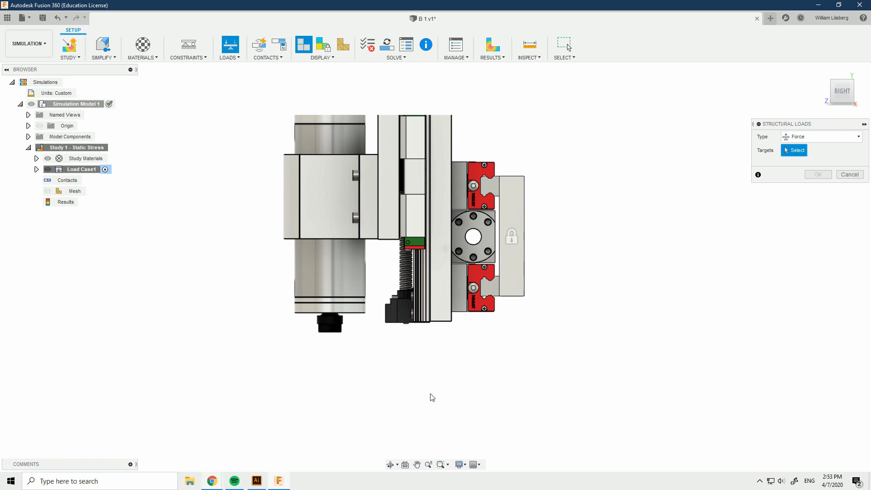
pyautogui.scroll(-3, 421, 396)
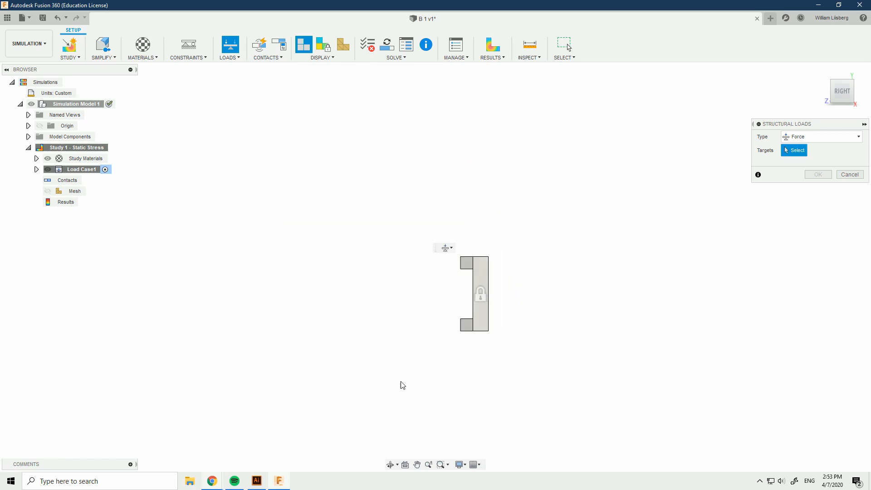
pyautogui.keyDown('shift'); pyautogui.moveTo(402, 383); pyautogui.dragTo(483, 388, button='middle'); pyautogui.keyUp('shift')
pyautogui.scroll(3, 484, 388)
pyautogui.moveTo(554, 370); pyautogui.dragTo(454, 360, button='middle')
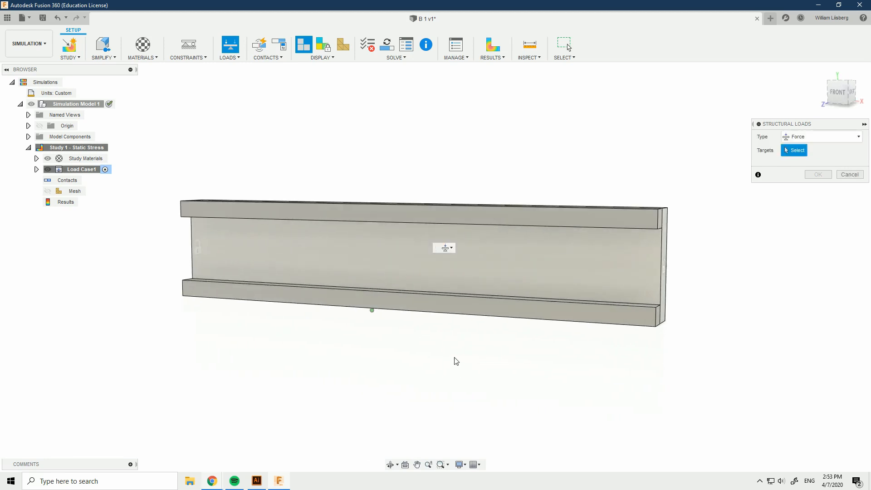
pyautogui.click(391, 215)
pyautogui.click(391, 299)
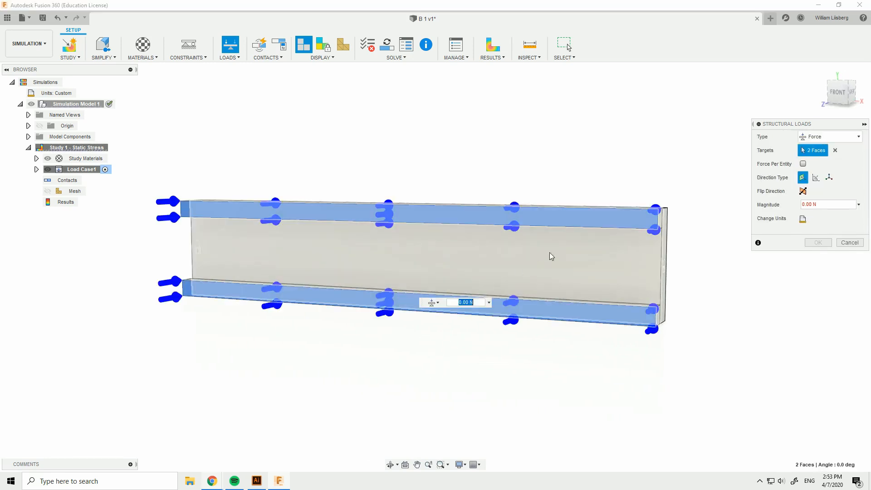
# - Change the load type to Remote Force and set its Y distance to -150 mm so it acts below the board
pyautogui.keyDown('shift'); pyautogui.moveTo(549, 253); pyautogui.dragTo(591, 279, button='middle'); pyautogui.keyUp('shift')
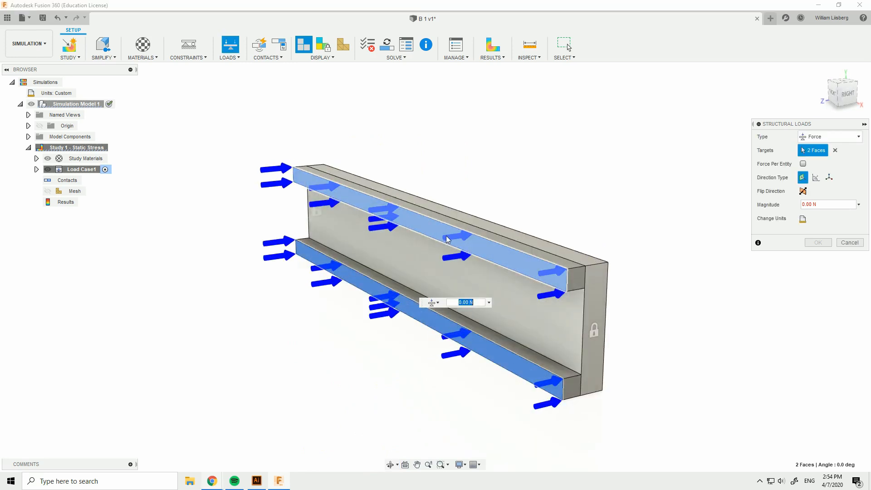
pyautogui.scroll(-2, 449, 291)
pyautogui.keyDown('shift'); pyautogui.moveTo(449, 291); pyautogui.dragTo(443, 334, button='middle'); pyautogui.keyUp('shift')
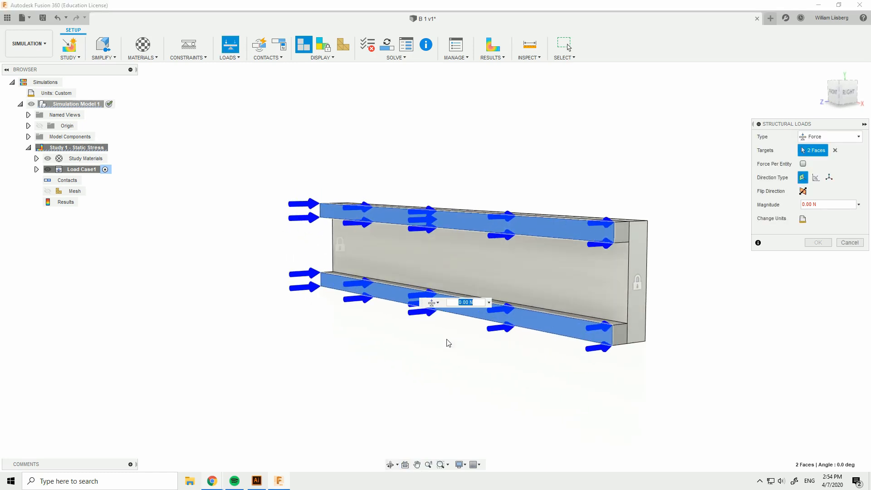
pyautogui.click(839, 132)
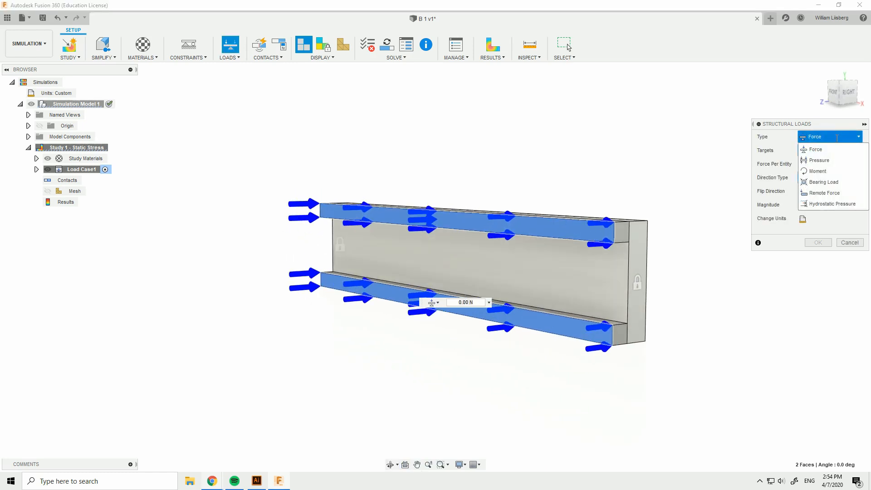
pyautogui.click(824, 193)
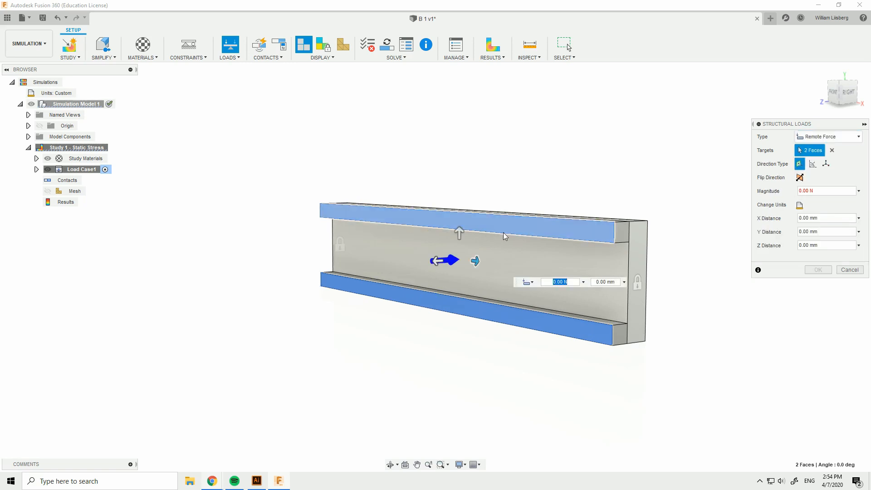
pyautogui.moveTo(459, 236); pyautogui.dragTo(482, 331)
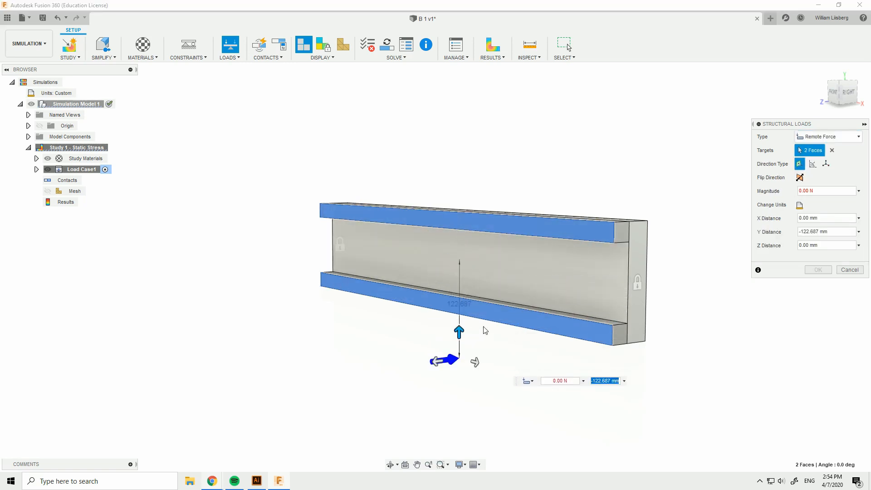
pyautogui.write('-150')
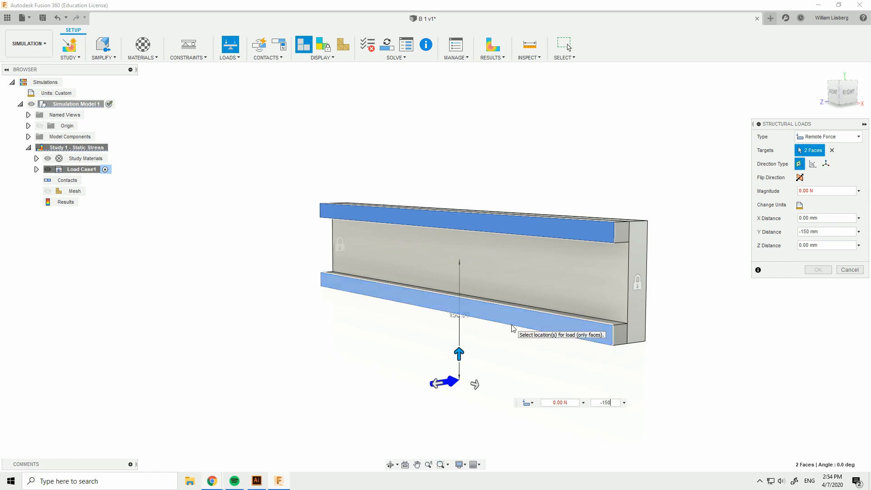
# - Set the remote force's magnitude to 1400 N and apply the load to the two strip faces
pyautogui.click(556, 402)
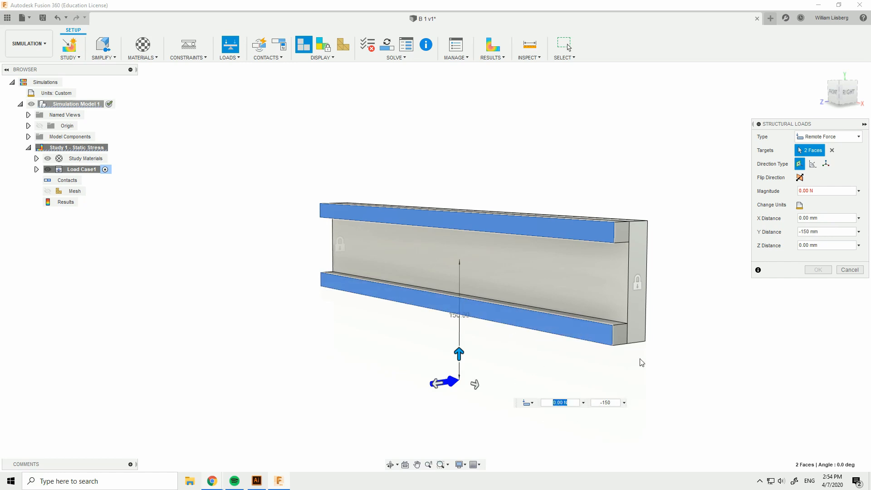
pyautogui.write('1400')
pyautogui.click(815, 271)
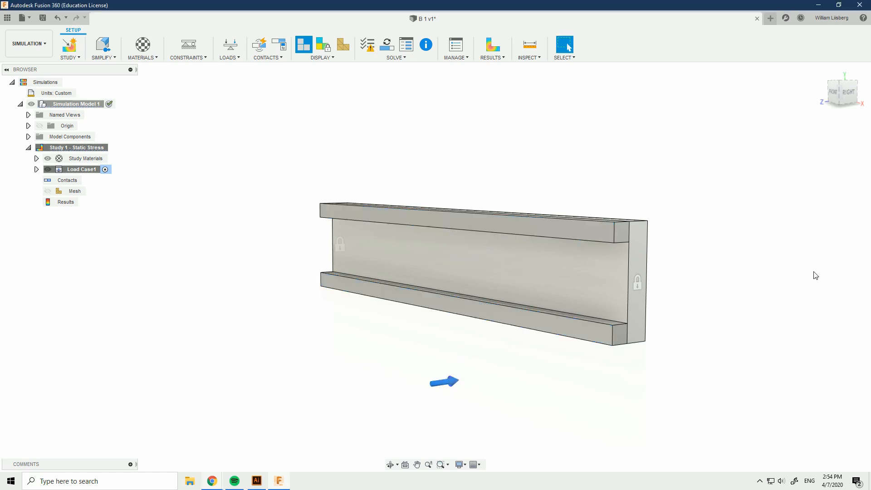
# - Examine the remote force's position and direction relative to the board from several angles
pyautogui.scroll(-3, 748, 273)
pyautogui.keyDown('shift'); pyautogui.moveTo(726, 271); pyautogui.dragTo(688, 306, button='middle'); pyautogui.keyUp('shift')
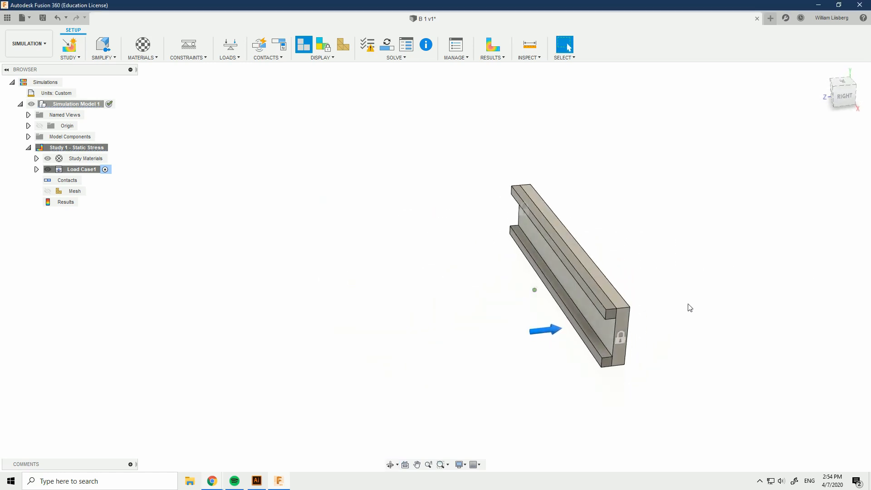
pyautogui.keyDown('shift'); pyautogui.moveTo(660, 364); pyautogui.dragTo(604, 311, button='middle'); pyautogui.keyUp('shift')
pyautogui.scroll(4, 583, 314)
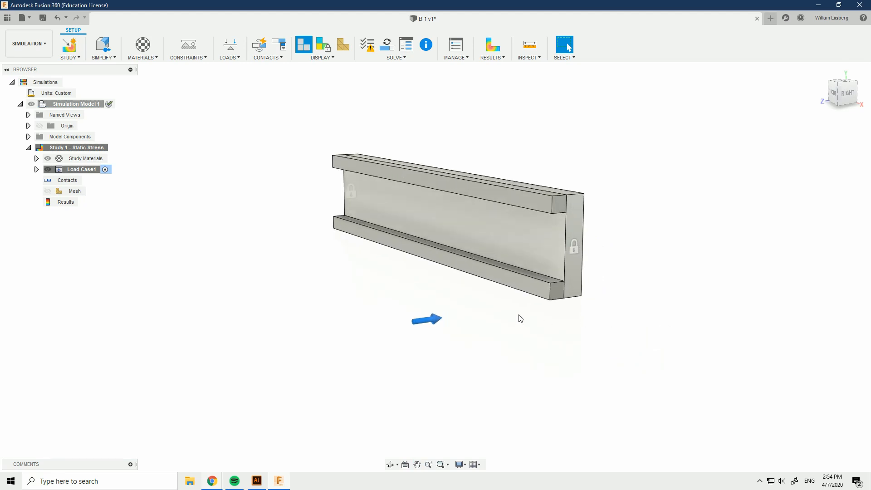
pyautogui.moveTo(660, 118); pyautogui.dragTo(242, 408)
pyautogui.click(341, 378)
# - Compare the cloud and local solving options and solve the static stress study locally
pyautogui.click(387, 47)
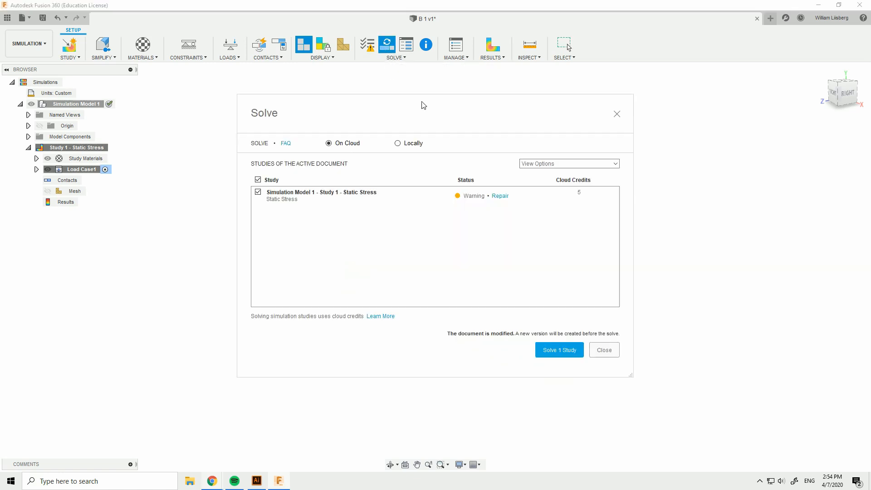
pyautogui.click(399, 144)
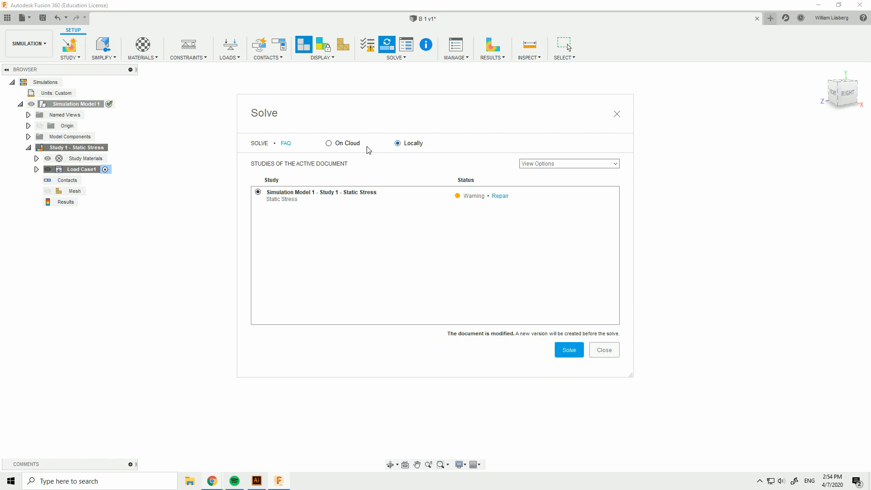
pyautogui.click(330, 144)
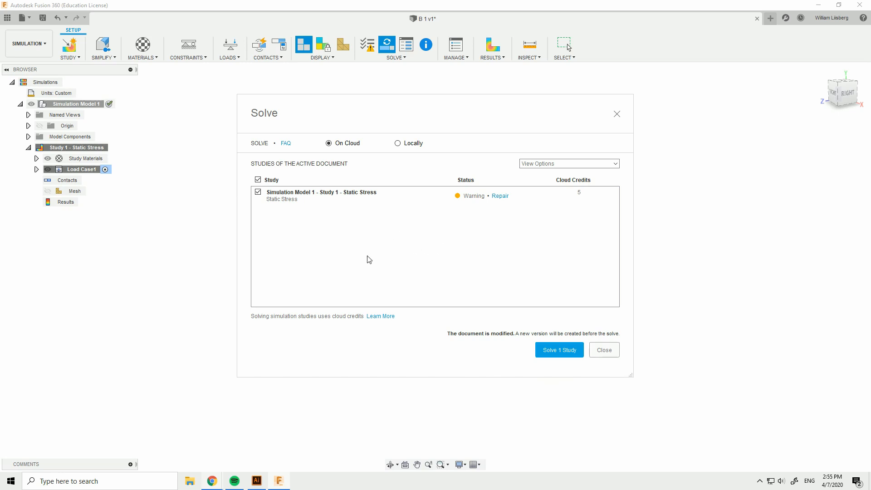
pyautogui.moveTo(461, 99); pyautogui.dragTo(842, 145)
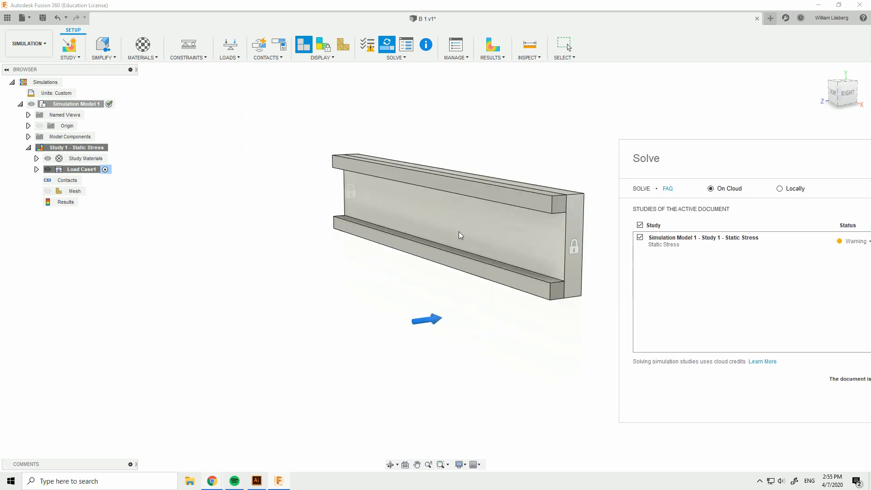
pyautogui.moveTo(786, 161); pyautogui.dragTo(461, 116)
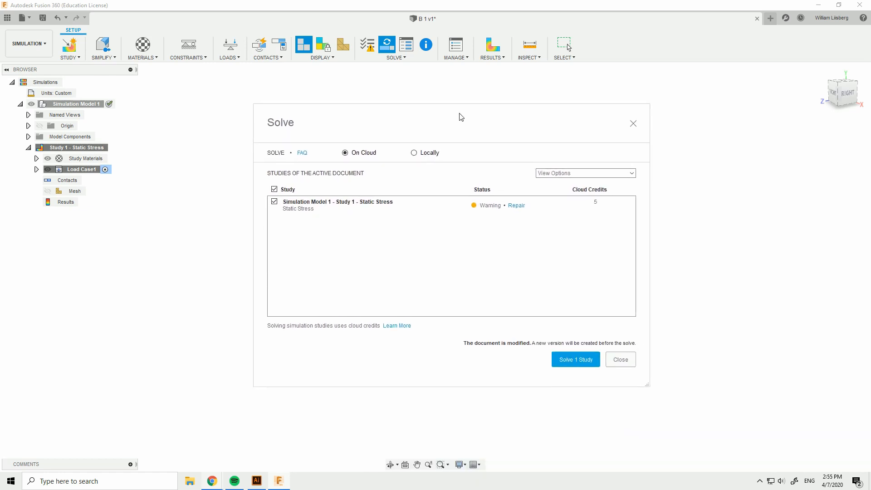
pyautogui.click(413, 150)
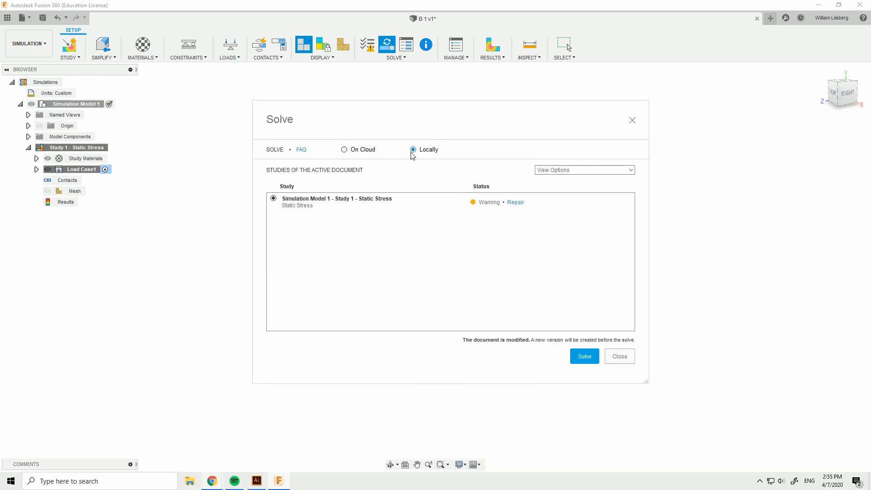
pyautogui.moveTo(440, 109); pyautogui.dragTo(418, 100)
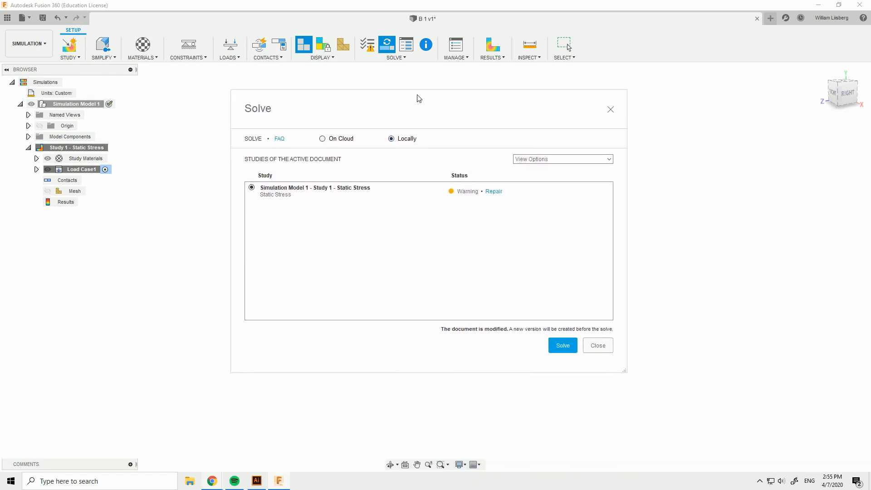
pyautogui.click(560, 351)
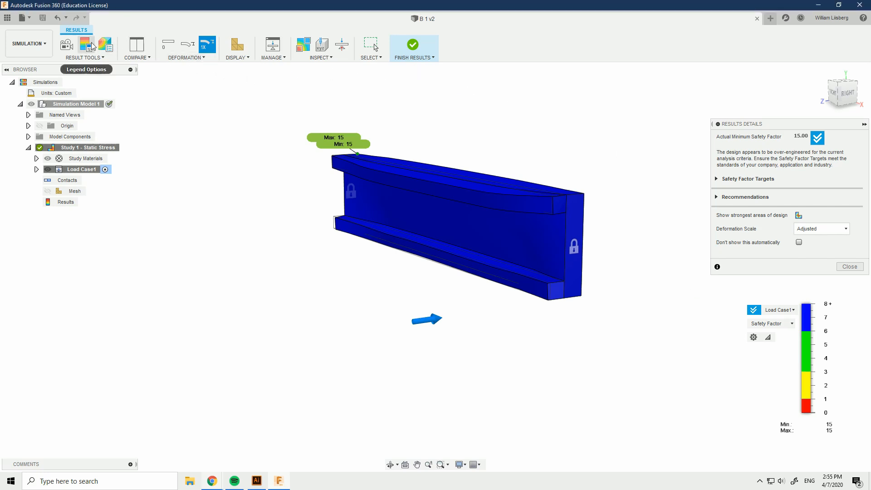
# - Compare the solved board at the Undeformed, Actual and Adjusted deformation scales, ending with Adjusted
pyautogui.click(167, 48)
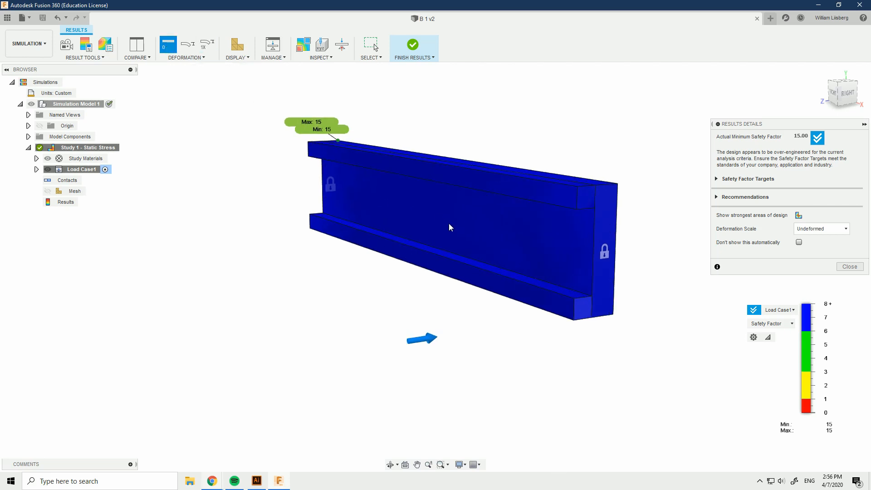
pyautogui.moveTo(356, 187); pyautogui.dragTo(355, 206, button='middle')
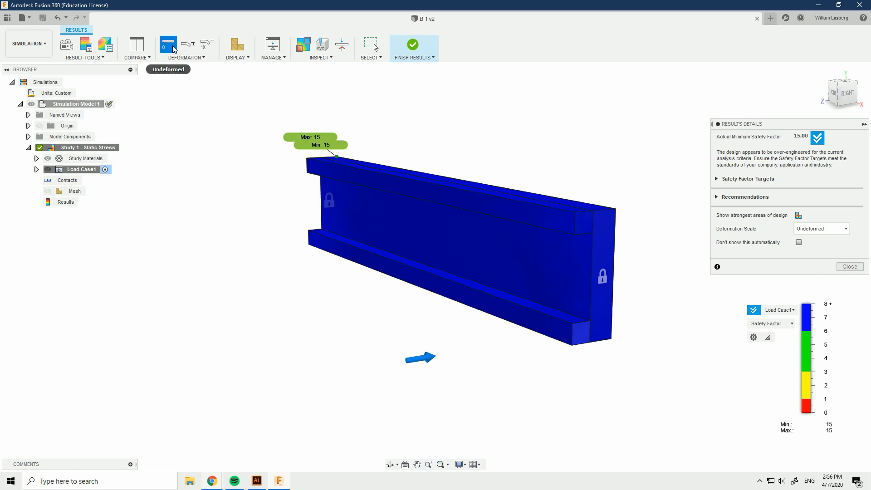
pyautogui.click(192, 48)
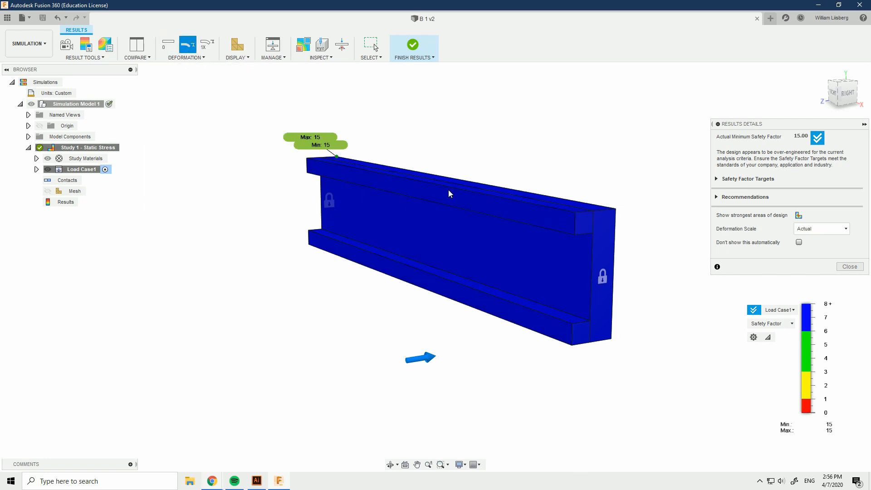
pyautogui.keyDown('shift'); pyautogui.moveTo(456, 163); pyautogui.dragTo(510, 230, button='middle'); pyautogui.keyUp('shift')
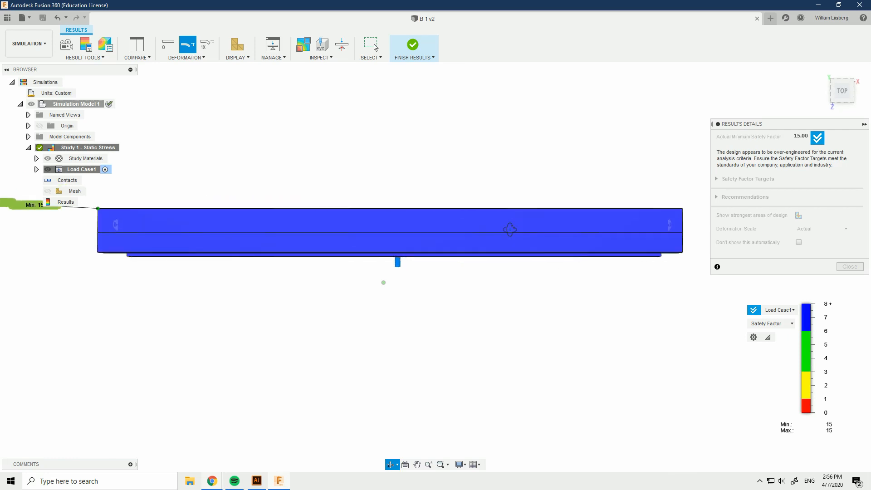
pyautogui.scroll(3, 400, 262)
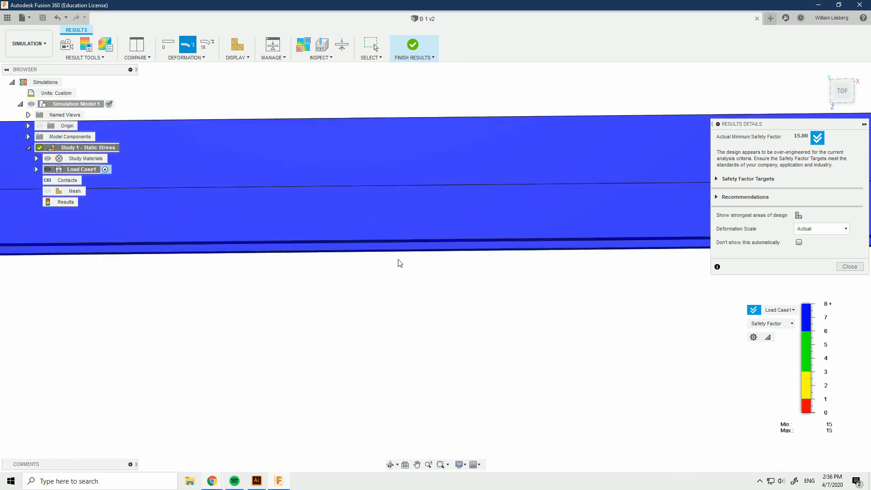
pyautogui.press('F5')
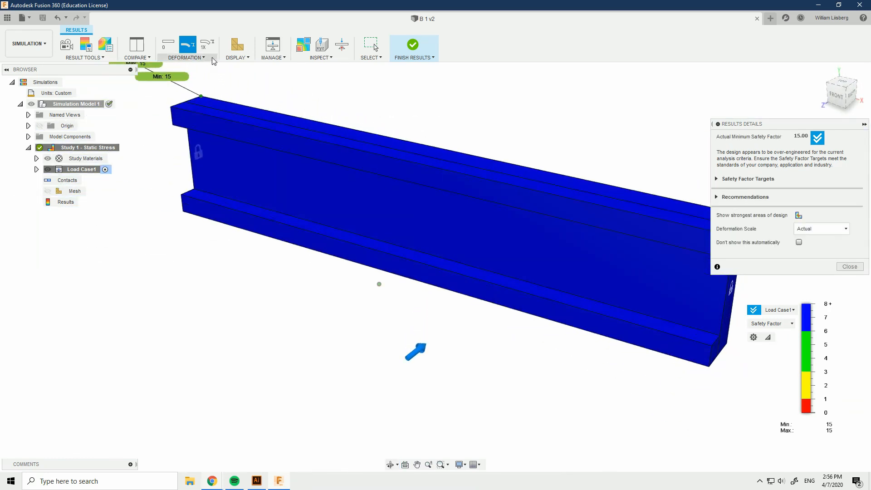
pyautogui.click(205, 49)
pyautogui.keyDown('shift'); pyautogui.moveTo(195, 86); pyautogui.dragTo(419, 317, button='middle'); pyautogui.keyUp('shift')
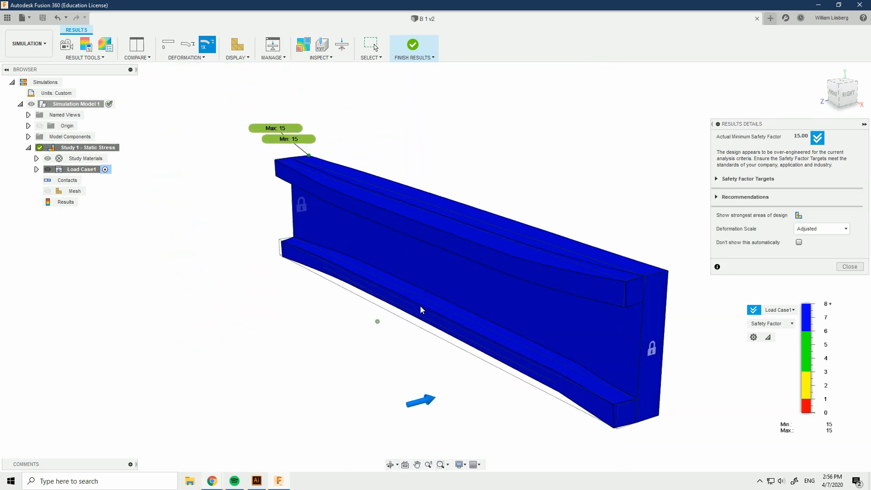
# - Show the Displacement result and examine how the lower strip and board deform, including from below
pyautogui.click(791, 325)
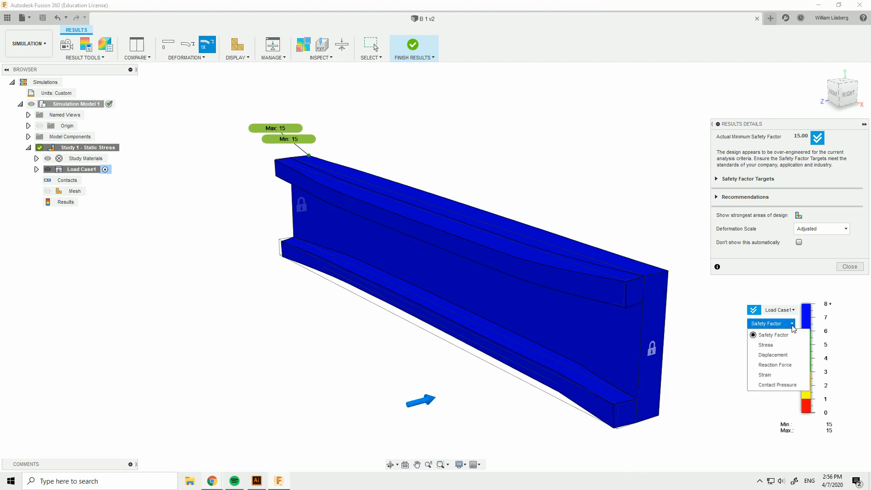
pyautogui.click(781, 357)
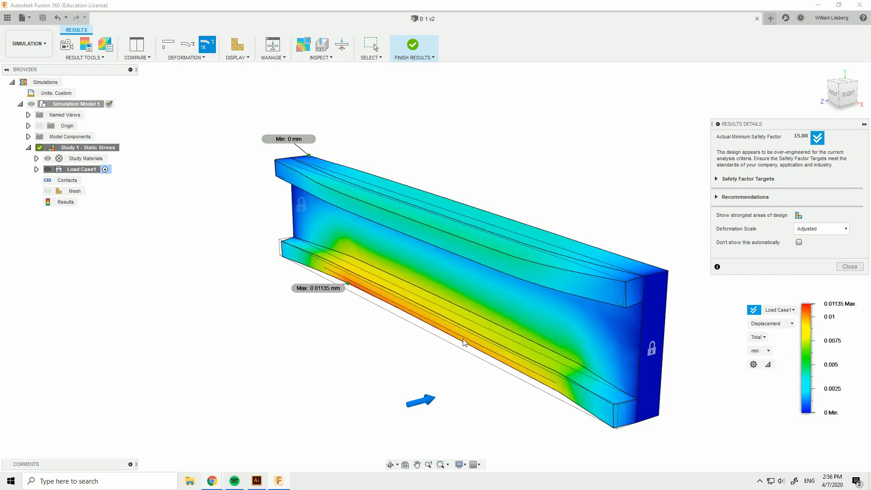
pyautogui.scroll(-2, 440, 353)
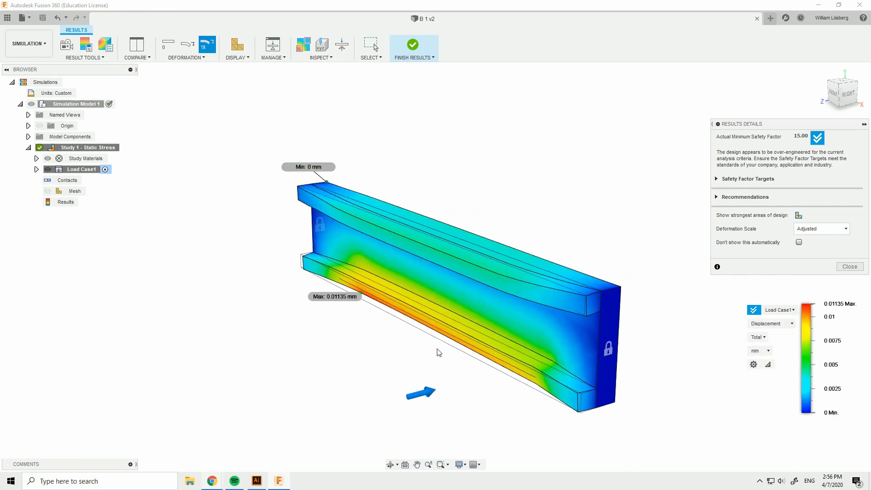
pyautogui.keyDown('shift'); pyautogui.moveTo(427, 350); pyautogui.dragTo(467, 284, button='middle'); pyautogui.keyUp('shift')
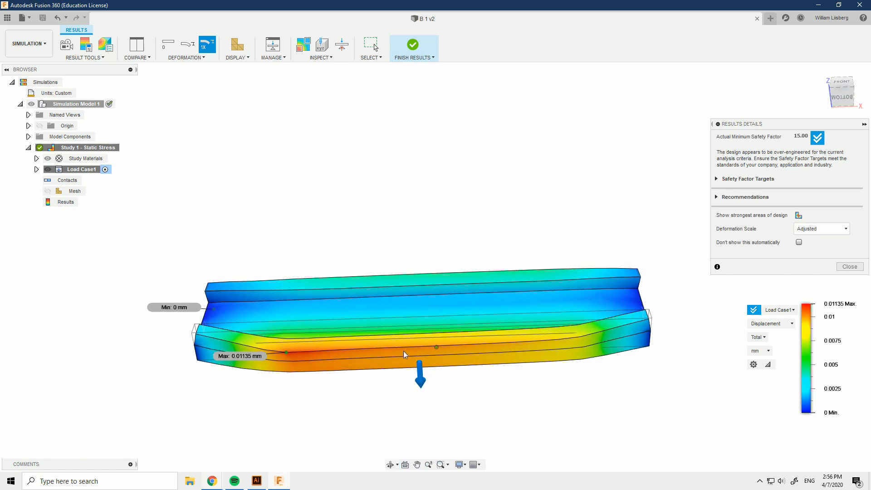
pyautogui.scroll(3, 400, 355)
pyautogui.scroll(1, 395, 360)
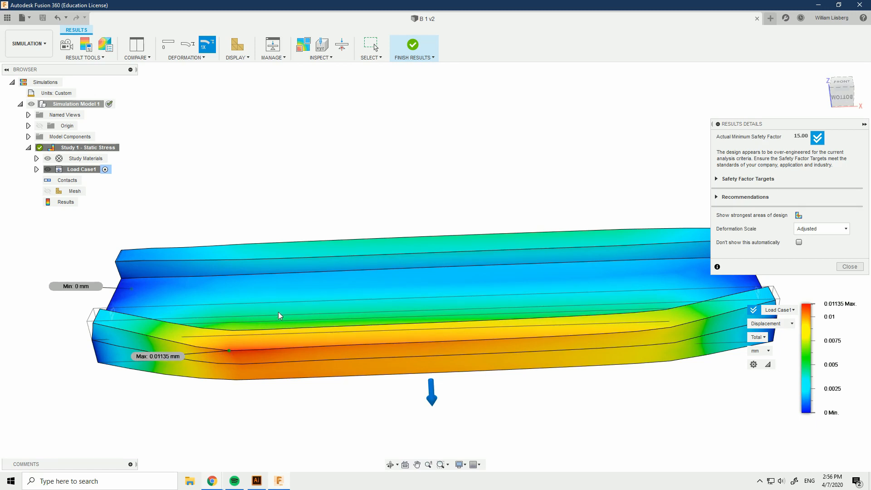
# - Place a point probe near the middle of the lower strip, examine the deformation around it and leave the results
pyautogui.click(325, 49)
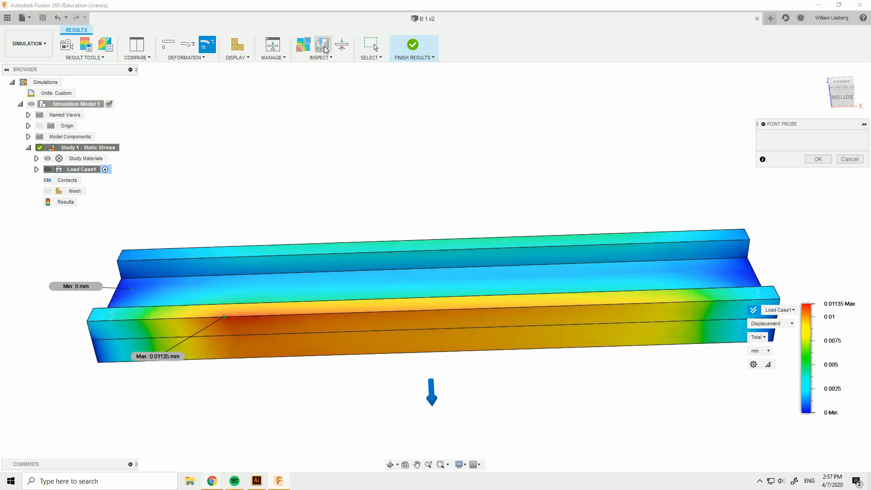
pyautogui.keyDown('shift'); pyautogui.moveTo(454, 173); pyautogui.dragTo(449, 227, button='middle'); pyautogui.keyUp('shift')
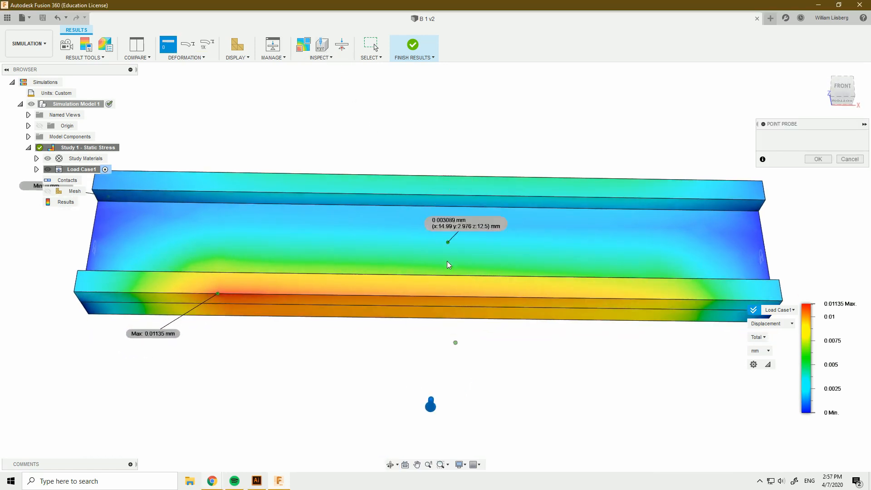
pyautogui.click(415, 295)
pyautogui.click(817, 190)
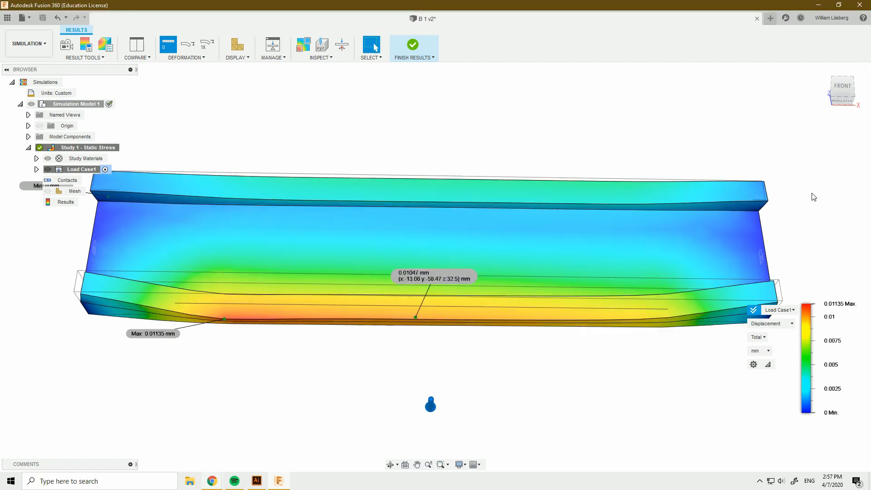
pyautogui.keyDown('shift'); pyautogui.moveTo(566, 181); pyautogui.dragTo(472, 279, button='middle'); pyautogui.keyUp('shift')
pyautogui.moveTo(471, 272); pyautogui.dragTo(445, 329)
pyautogui.keyDown('shift'); pyautogui.moveTo(525, 317); pyautogui.dragTo(550, 292, button='middle'); pyautogui.keyUp('shift')
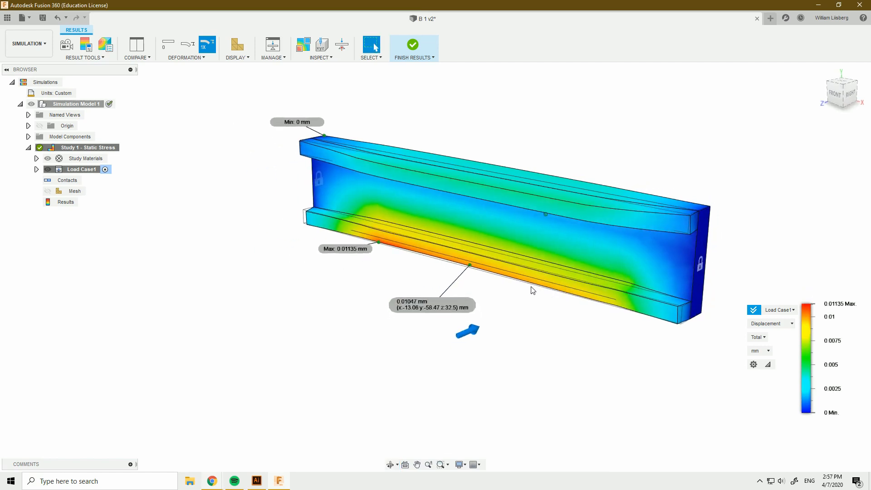
pyautogui.scroll(2, 503, 277)
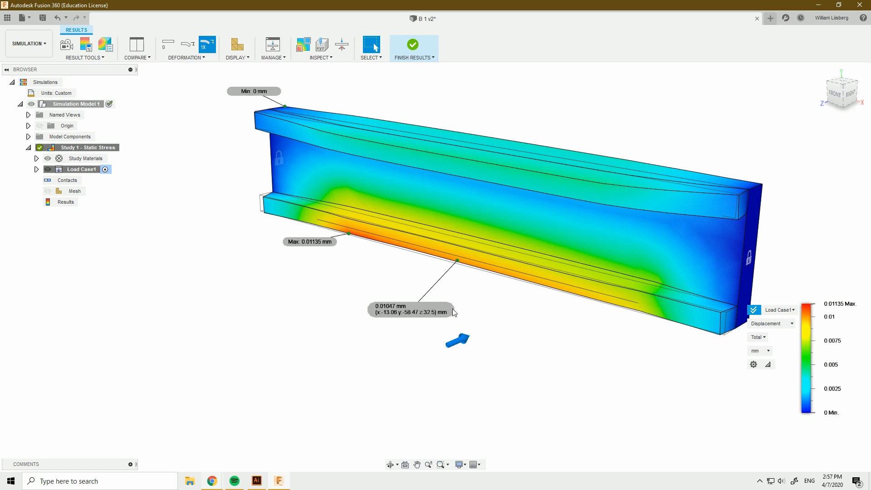
pyautogui.scroll(3, 417, 323)
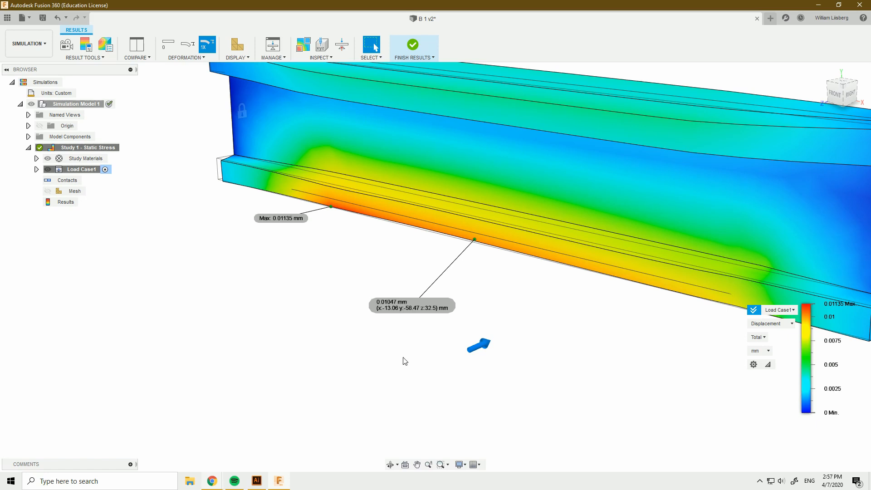
pyautogui.scroll(-5, 415, 359)
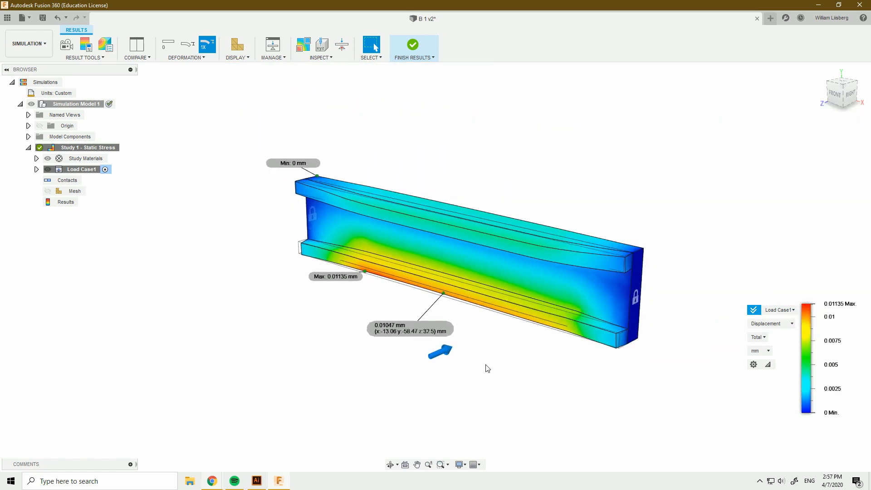
pyautogui.click(413, 46)
# - Check the board's thickness by measuring the short upper edge of its fixed end face
pyautogui.scroll(-2, 474, 139)
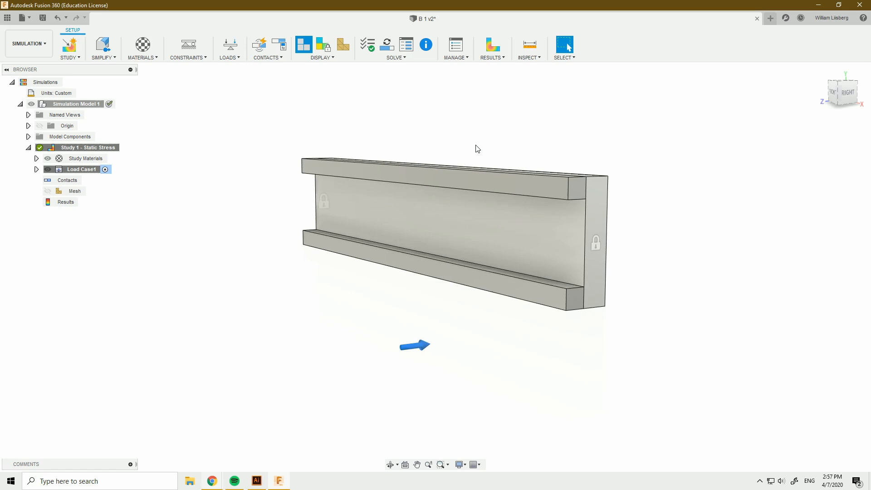
pyautogui.moveTo(665, 108); pyautogui.dragTo(204, 364)
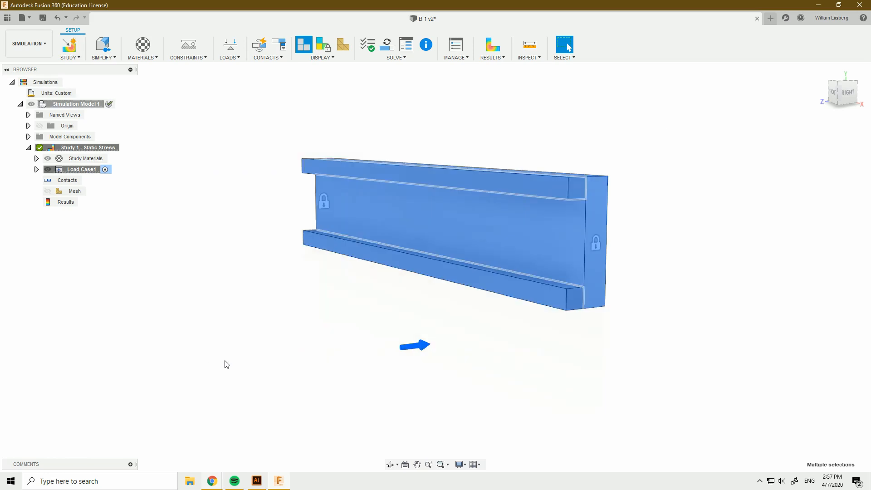
pyautogui.click(520, 125)
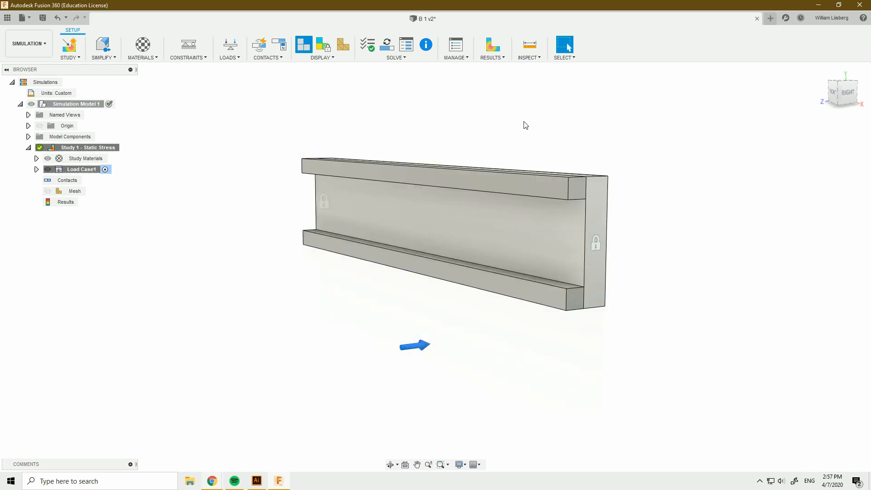
pyautogui.scroll(4, 626, 258)
pyautogui.keyDown('shift'); pyautogui.moveTo(627, 242); pyautogui.dragTo(428, 267, button='middle'); pyautogui.keyUp('shift')
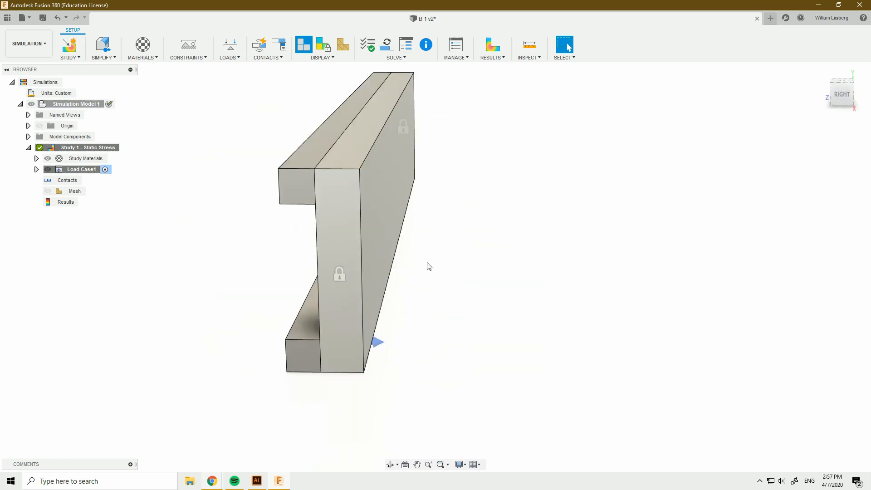
pyautogui.click(347, 170)
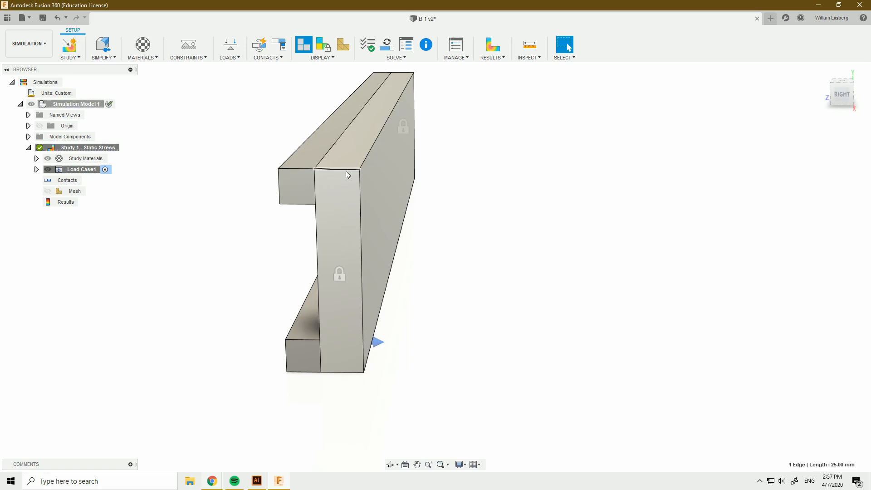
pyautogui.click(450, 205)
pyautogui.keyDown('shift'); pyautogui.moveTo(454, 206); pyautogui.dragTo(434, 200, button='middle'); pyautogui.keyUp('shift')
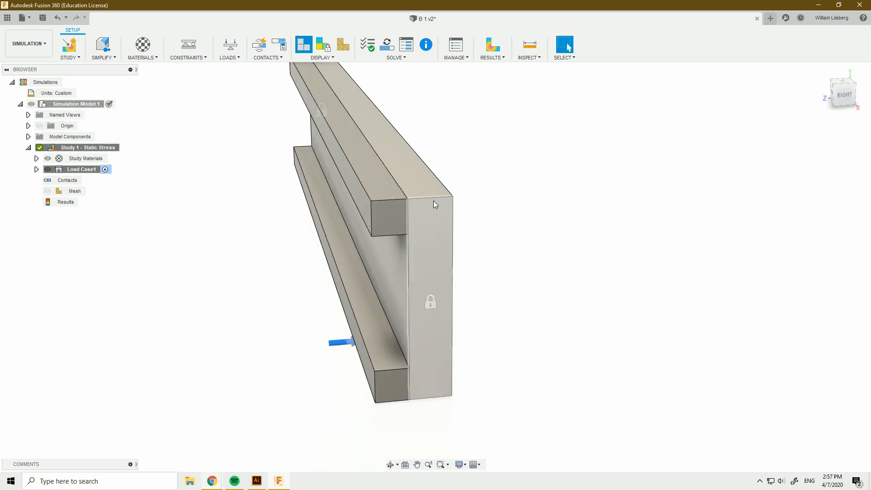
pyautogui.click(431, 198)
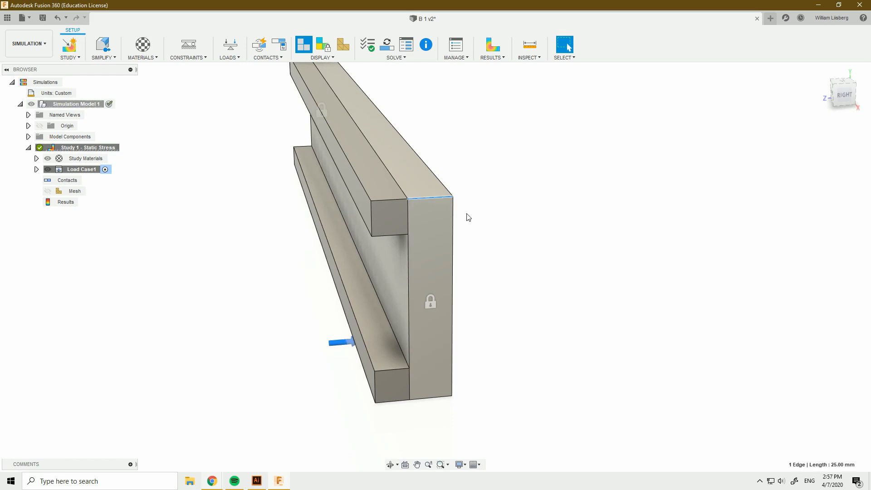
pyautogui.click(485, 217)
pyautogui.keyDown('shift'); pyautogui.moveTo(485, 217); pyautogui.dragTo(188, 107, button='middle'); pyautogui.keyUp('shift')
# - Switch to the Design workspace and set the board's thickness to 20 mm in its profile sketch, finishing the sketch
pyautogui.click(38, 56)
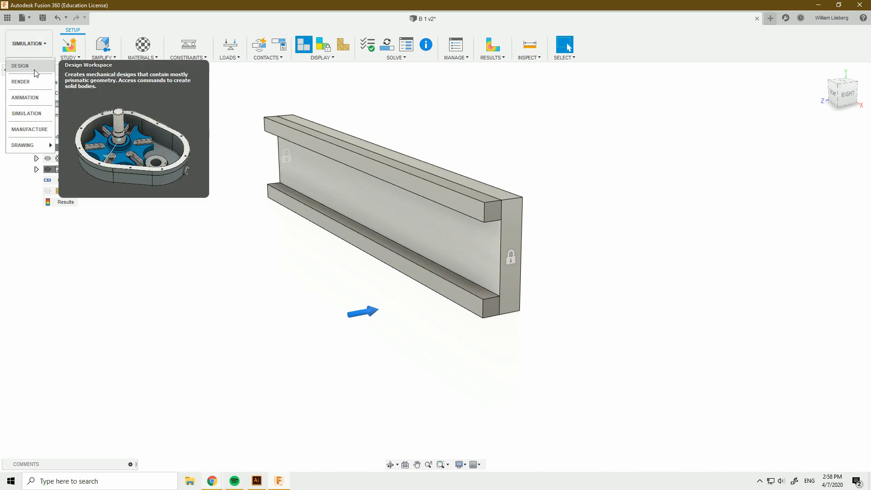
pyautogui.click(34, 68)
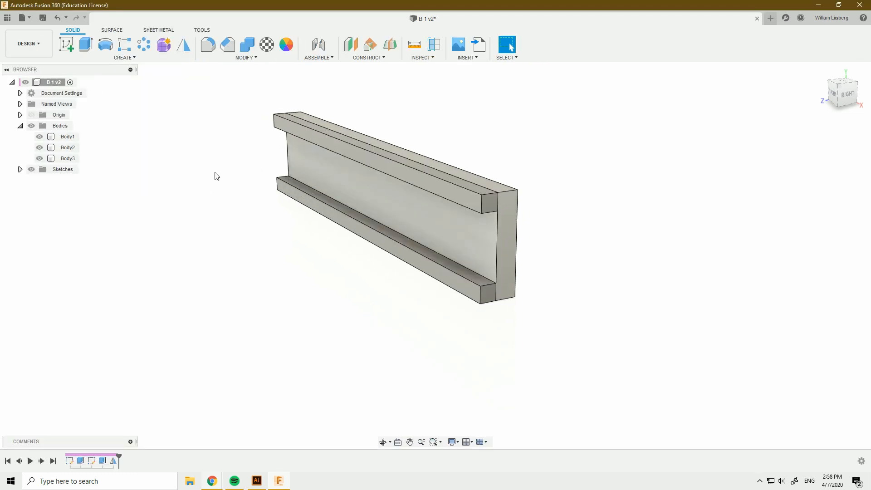
pyautogui.keyDown('shift'); pyautogui.moveTo(227, 181); pyautogui.dragTo(234, 182, button='middle'); pyautogui.keyUp('shift')
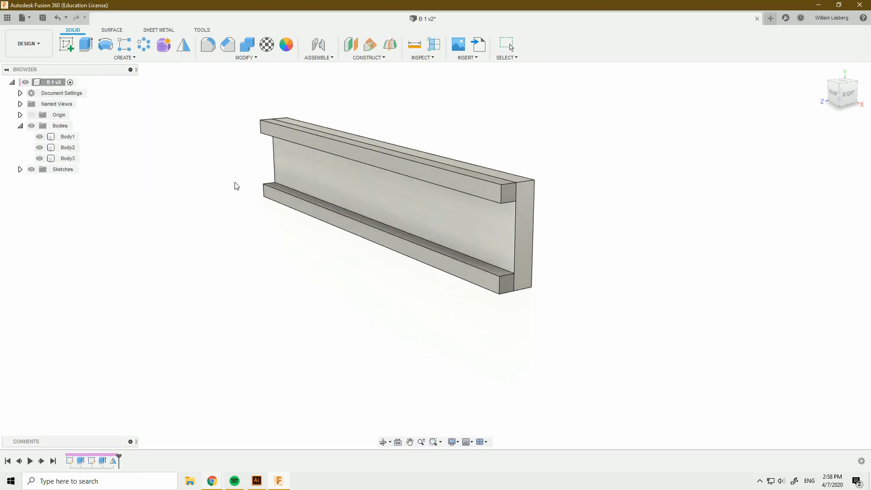
pyautogui.doubleClick(69, 461)
pyautogui.scroll(4, 431, 263)
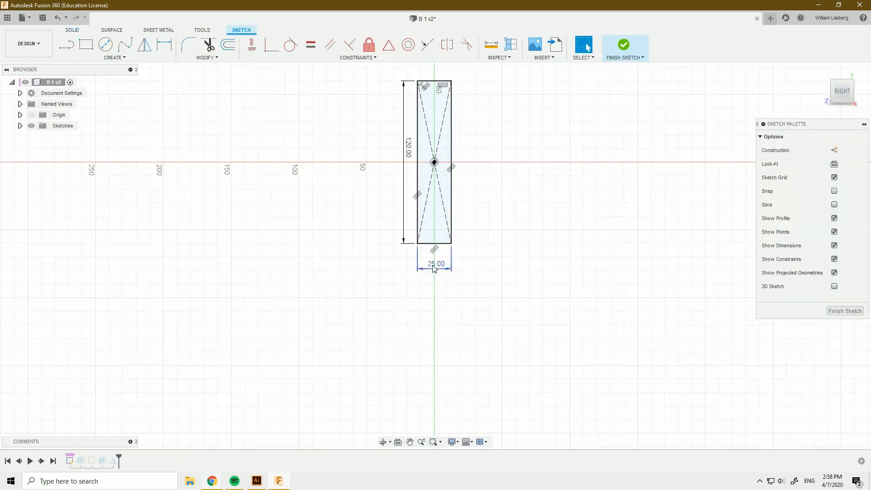
pyautogui.doubleClick(432, 264)
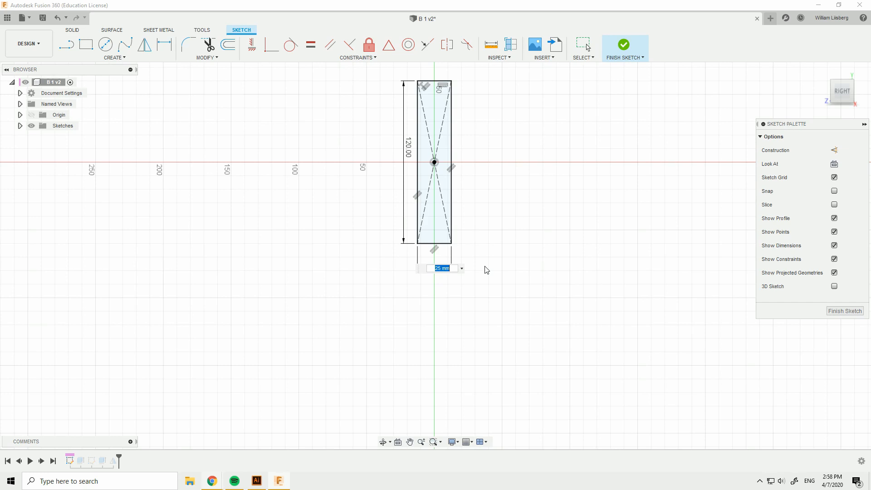
pyautogui.write('20')
pyautogui.press('Return')
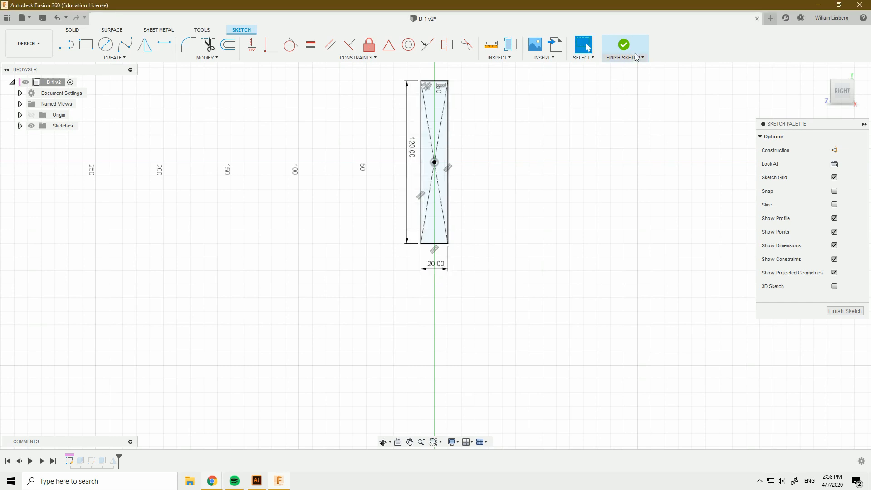
pyautogui.click(624, 45)
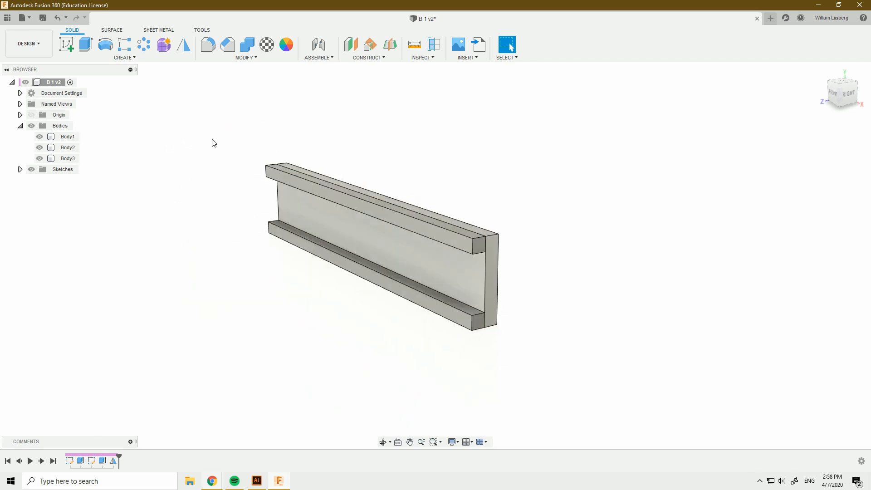
# - Return to the Simulation workspace and check the fixed ends, strips and remote force on the thinner board
pyautogui.keyDown('shift'); pyautogui.moveTo(219, 149); pyautogui.dragTo(132, 102, button='middle'); pyautogui.keyUp('shift')
pyautogui.click(28, 43)
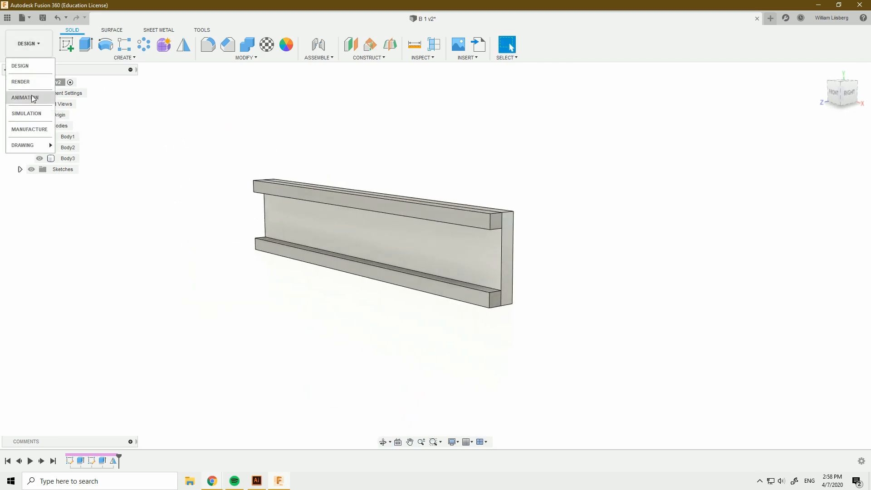
pyautogui.click(31, 112)
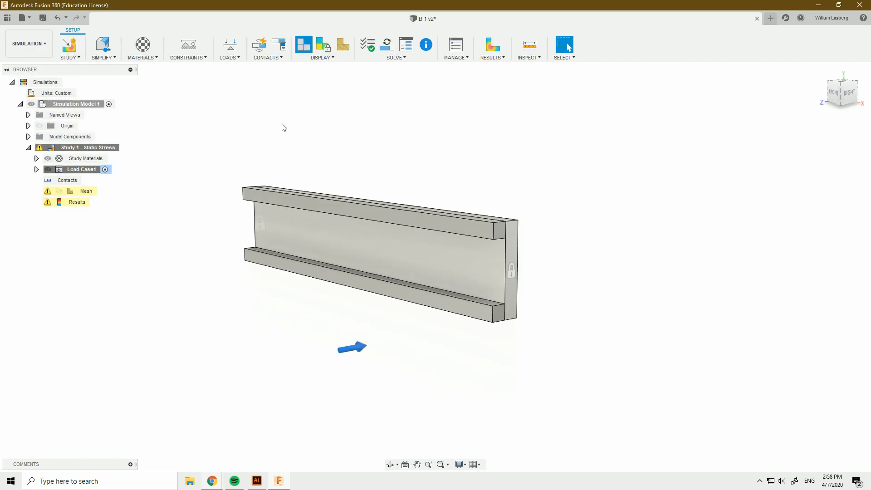
pyautogui.scroll(3, 338, 185)
pyautogui.moveTo(333, 182); pyautogui.dragTo(362, 157, button='middle')
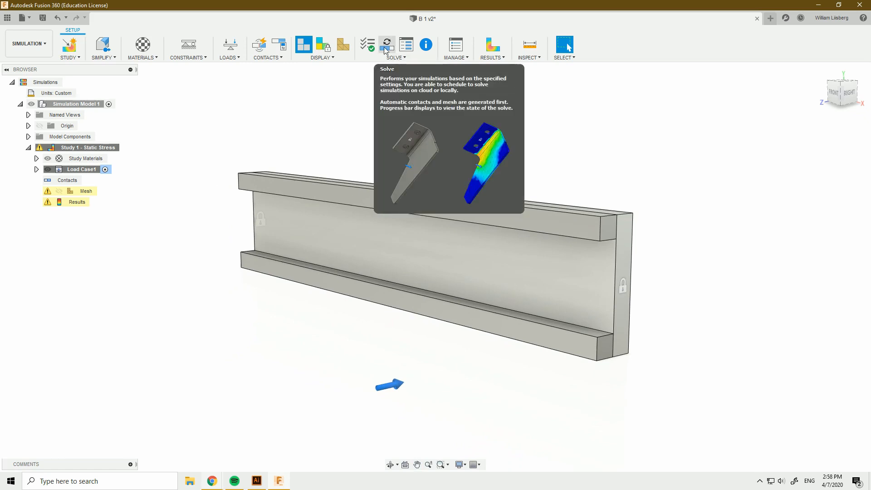
pyautogui.scroll(1, 635, 248)
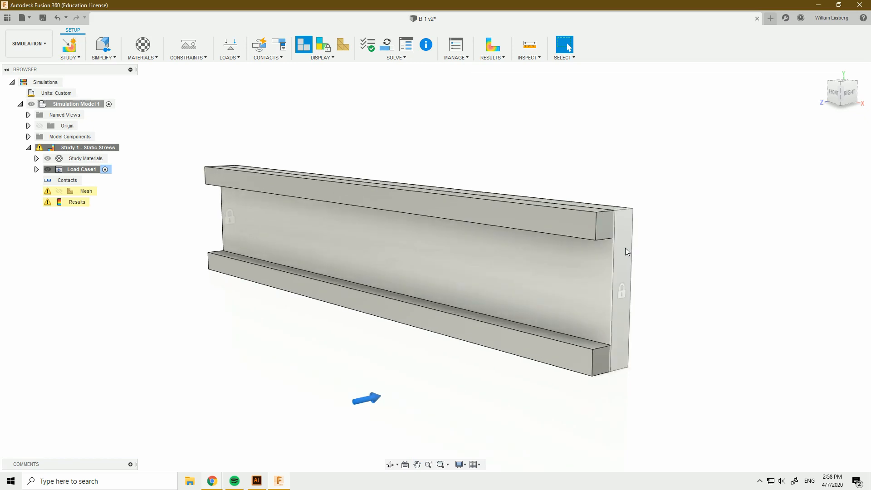
pyautogui.click(626, 248)
pyautogui.scroll(-3, 529, 195)
pyautogui.click(407, 157)
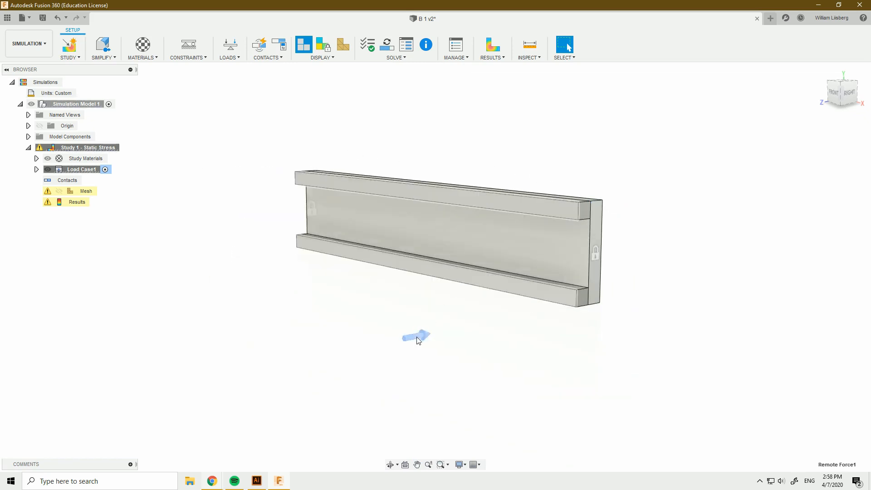
pyautogui.click(447, 193)
pyautogui.click(438, 269)
pyautogui.click(470, 335)
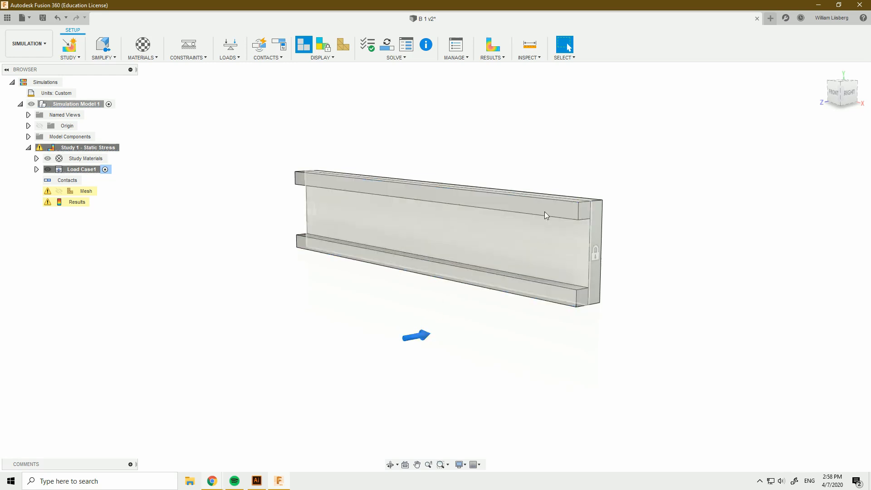
# - Solve the static stress study locally and examine the displacement at the probed point on the lower strip
pyautogui.click(388, 45)
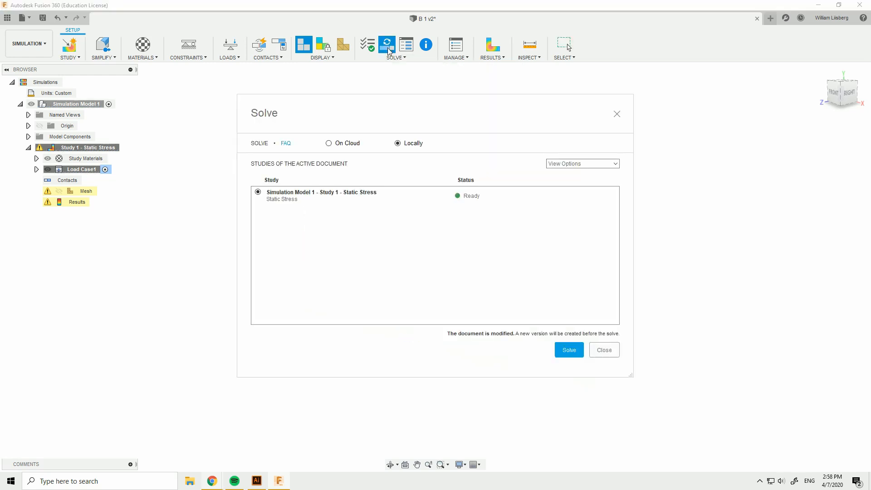
pyautogui.click(569, 350)
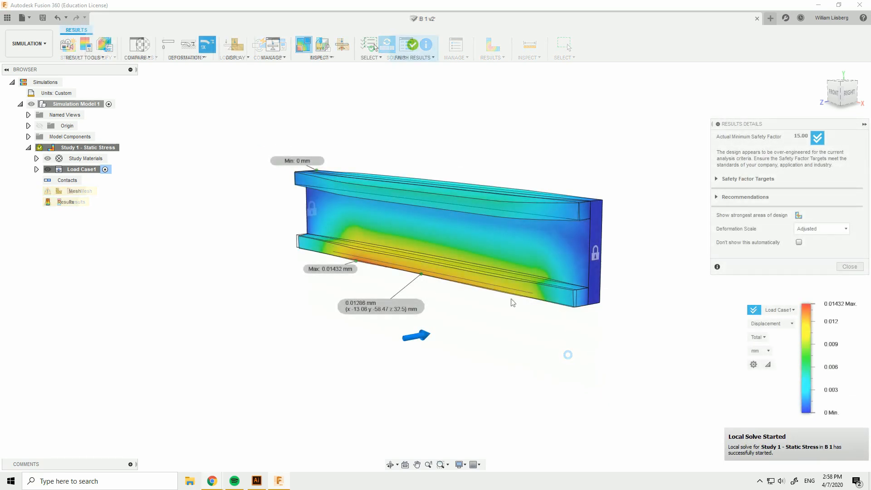
pyautogui.scroll(2, 432, 304)
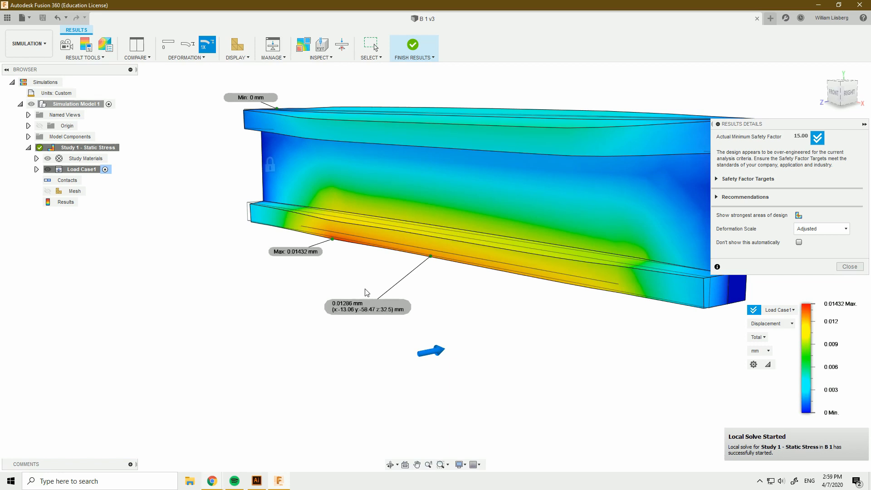
pyautogui.scroll(-3, 462, 319)
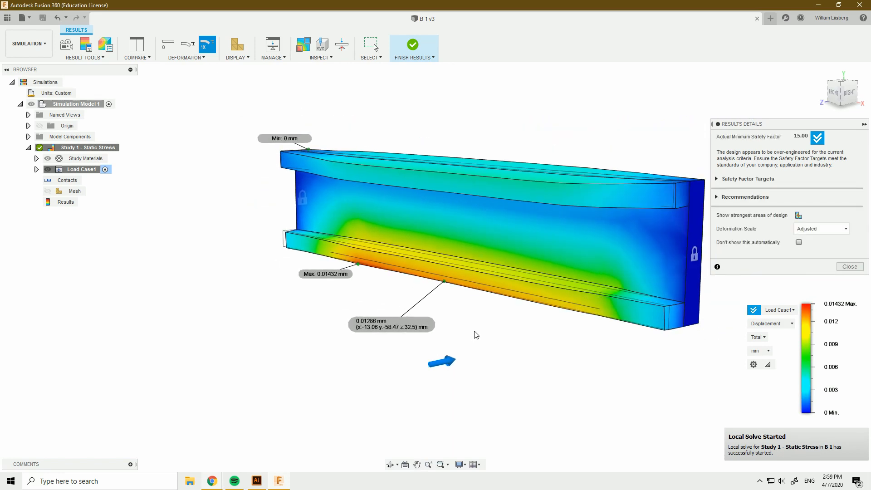
pyautogui.scroll(-3, 474, 330)
pyautogui.keyDown('shift'); pyautogui.moveTo(521, 328); pyautogui.dragTo(486, 344, button='middle'); pyautogui.keyUp('shift')
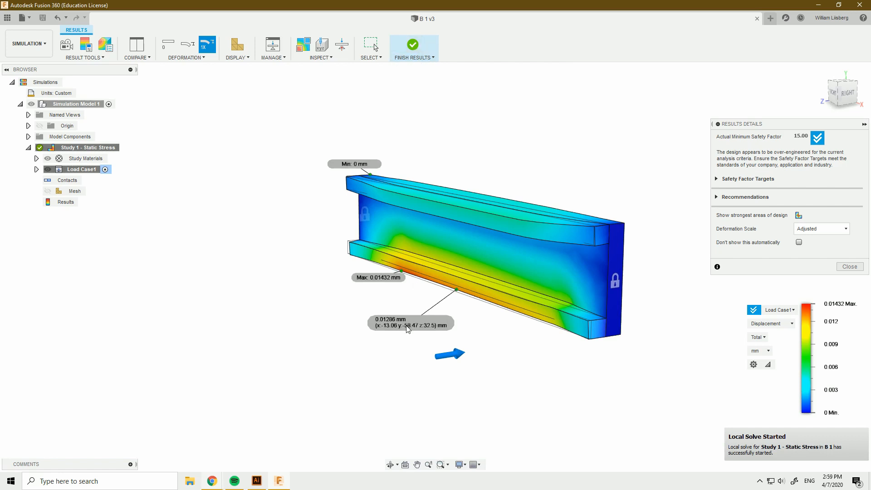
# - Leave the results, switch to the Design workspace and set the board's thickness to 25 mm in its profile sketch, finishing the sketch
pyautogui.click(413, 46)
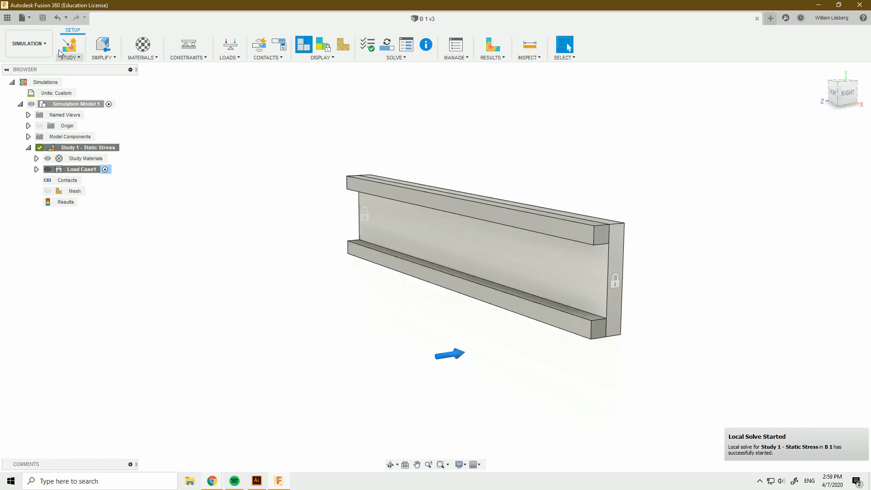
pyautogui.click(45, 54)
pyautogui.click(41, 65)
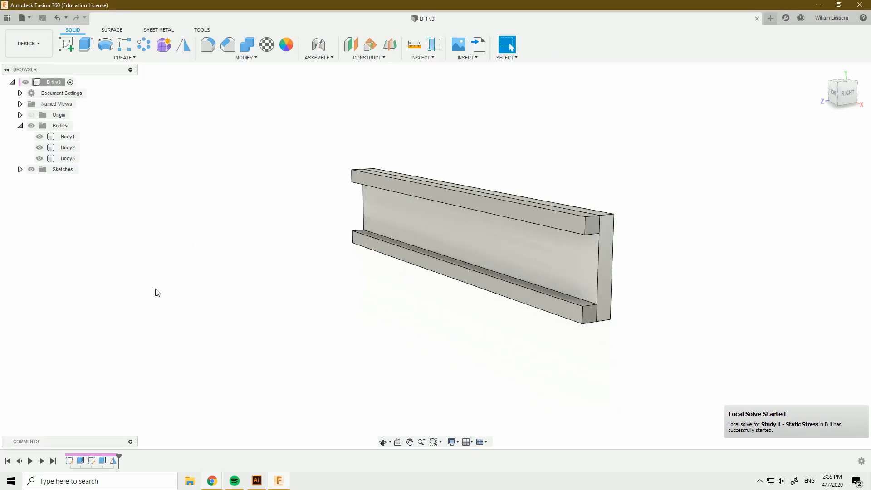
pyautogui.doubleClick(69, 461)
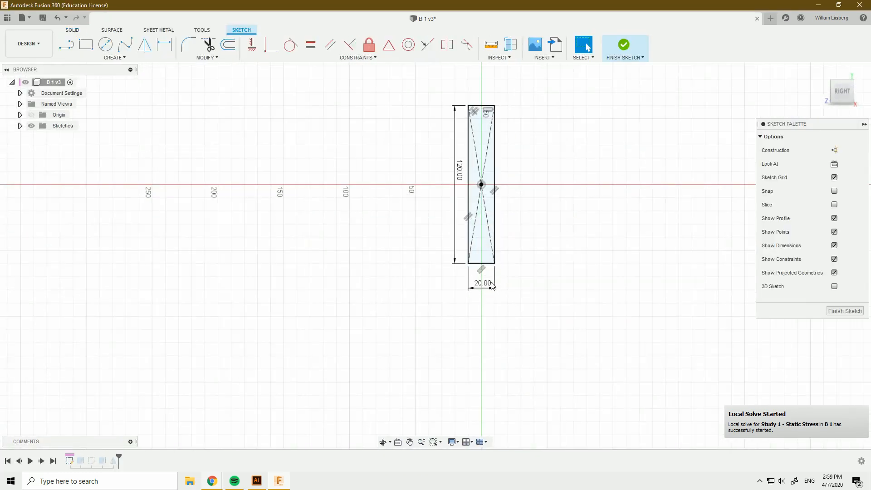
pyautogui.doubleClick(483, 283)
pyautogui.write('25')
pyautogui.press('Return')
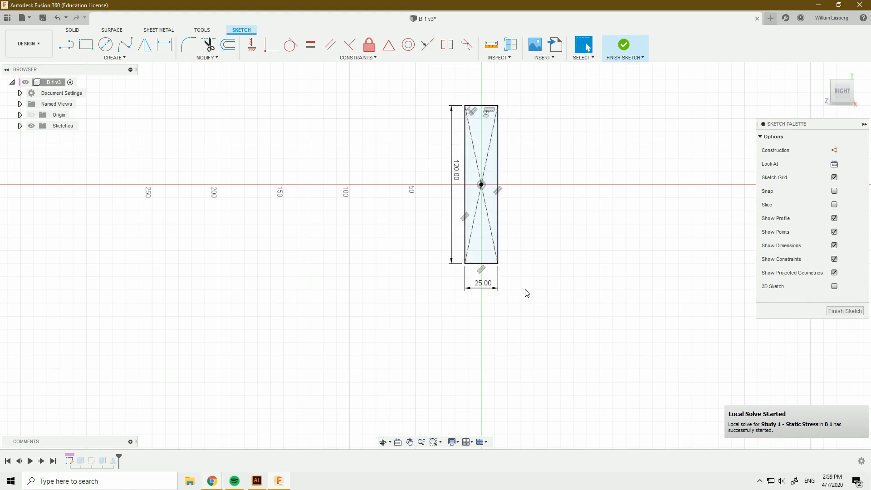
pyautogui.click(623, 53)
# - Return to the Simulation workspace, solve the static stress study locally and examine the displacement of the 25 mm board
pyautogui.click(36, 55)
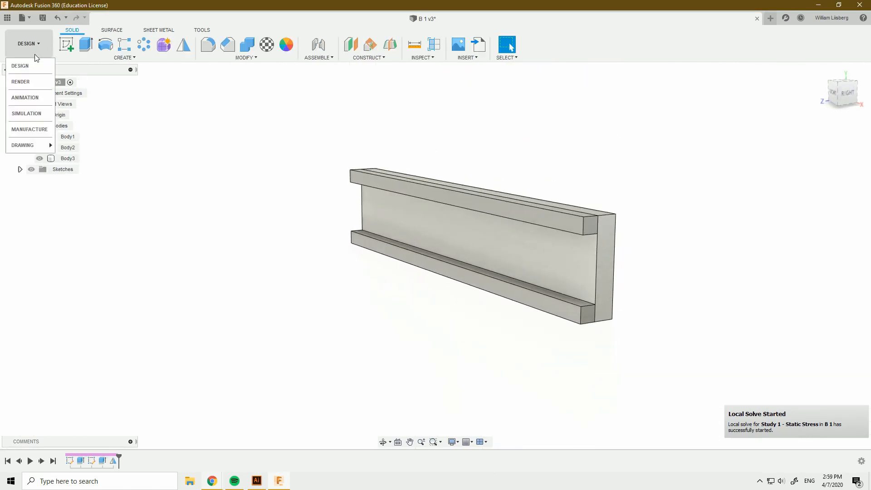
pyautogui.click(26, 113)
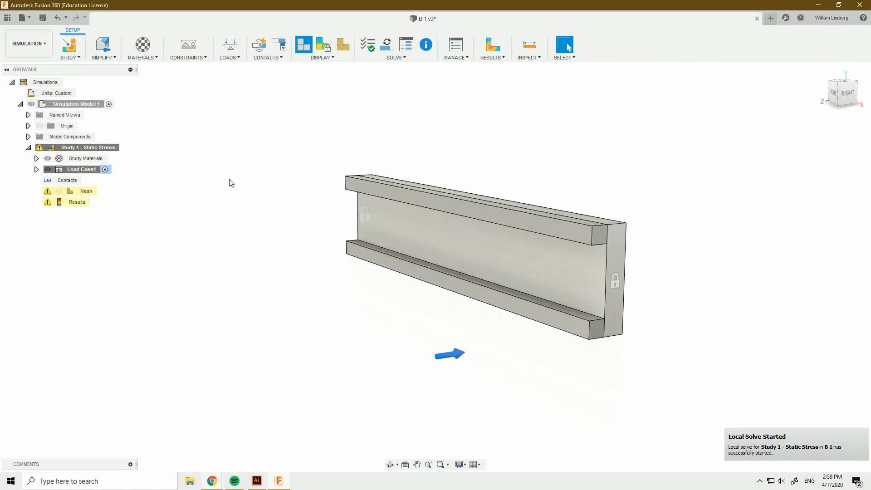
pyautogui.click(399, 59)
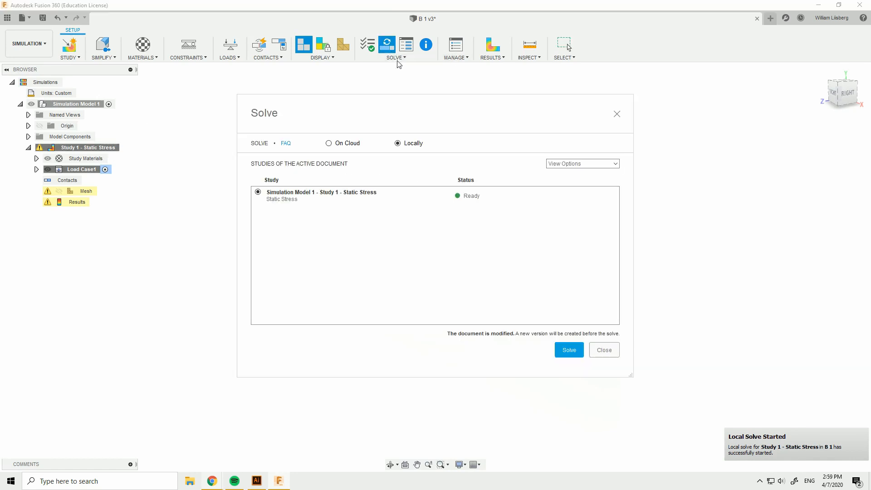
pyautogui.click(565, 349)
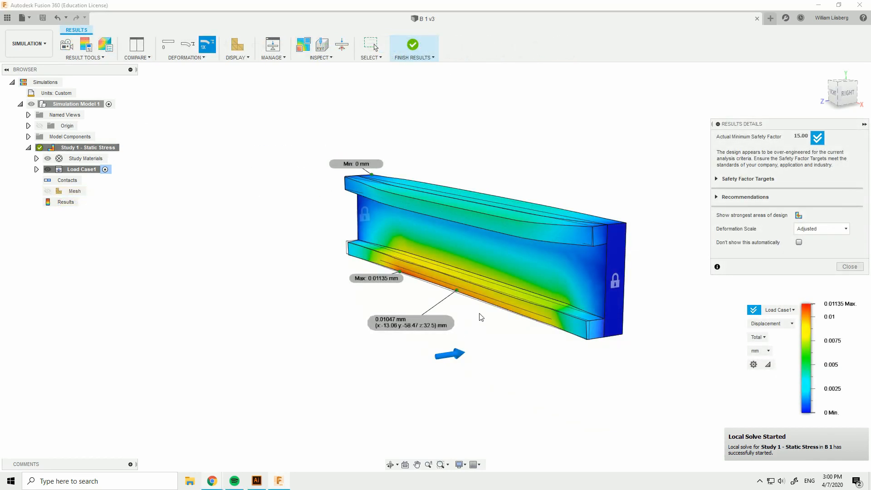
pyautogui.scroll(2, 454, 304)
pyautogui.scroll(1, 464, 310)
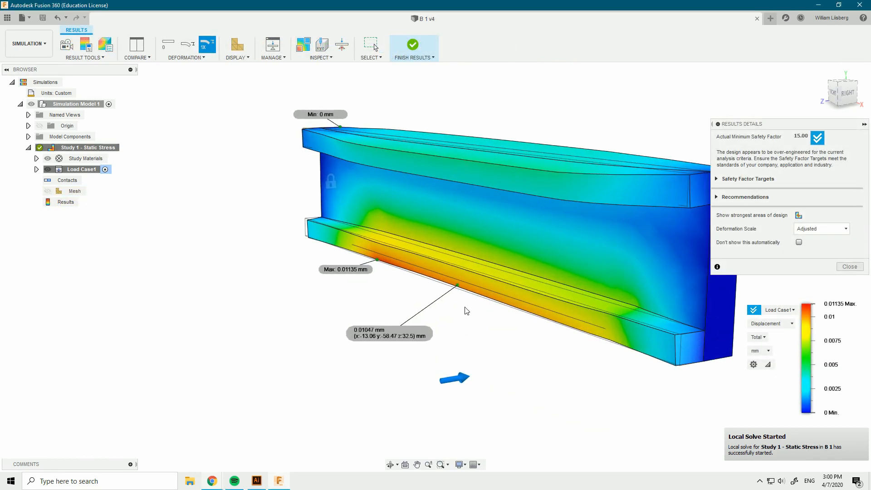
pyautogui.scroll(-3, 426, 238)
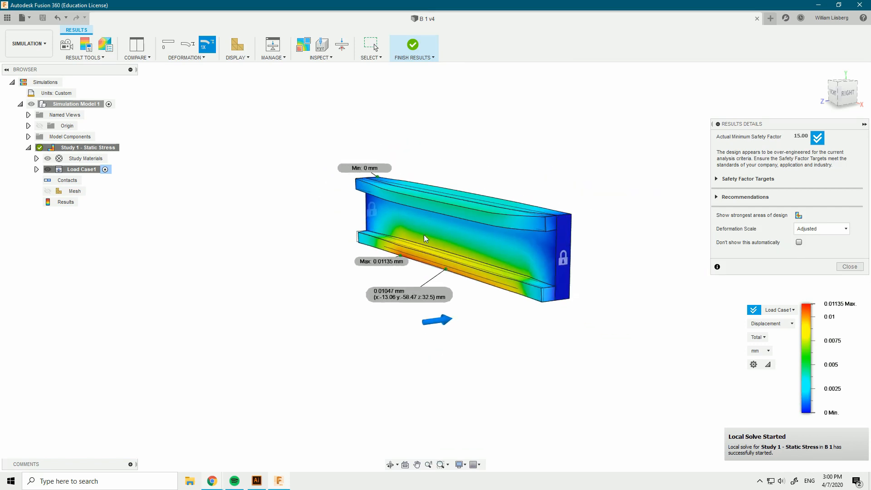
# - Create a new empty design, then return to B 1 and examine the board's deformed shape from the end, back and front
pyautogui.click(771, 18)
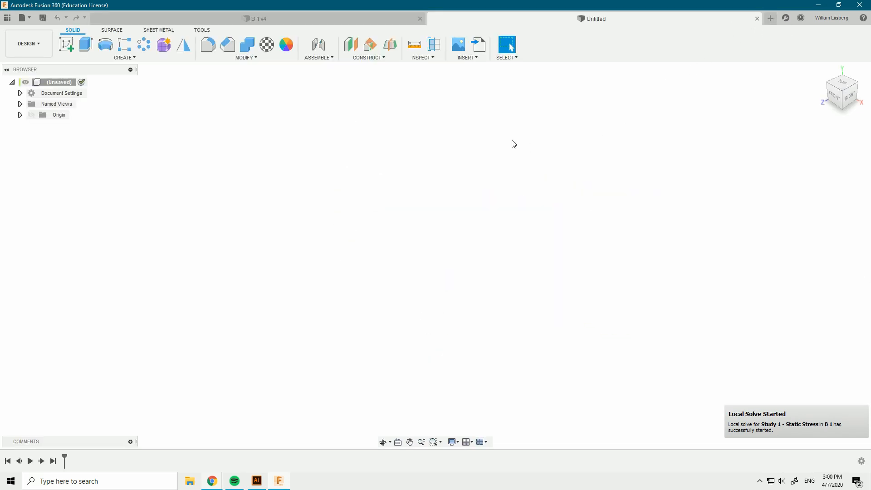
pyautogui.click(361, 19)
pyautogui.keyDown('shift'); pyautogui.moveTo(496, 310); pyautogui.dragTo(476, 301, button='middle'); pyautogui.keyUp('shift')
pyautogui.scroll(2, 446, 273)
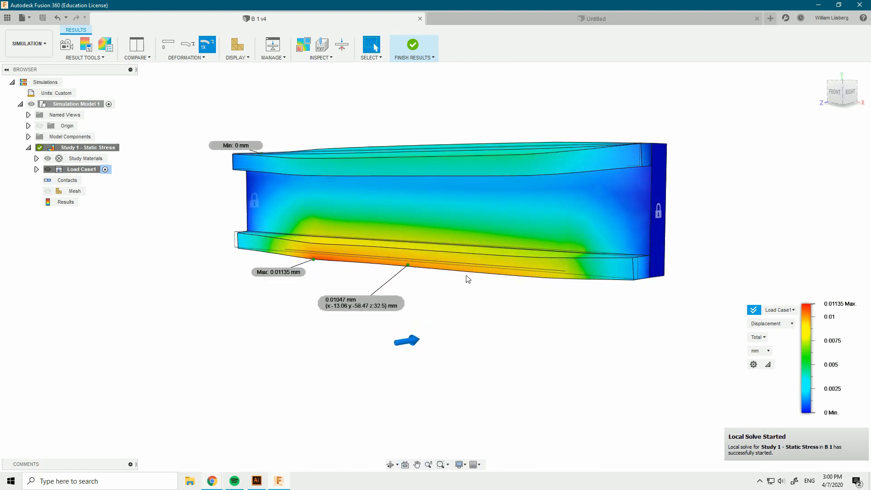
pyautogui.scroll(-1, 475, 270)
pyautogui.keyDown('shift'); pyautogui.moveTo(475, 271); pyautogui.dragTo(601, 286, button='middle'); pyautogui.keyUp('shift')
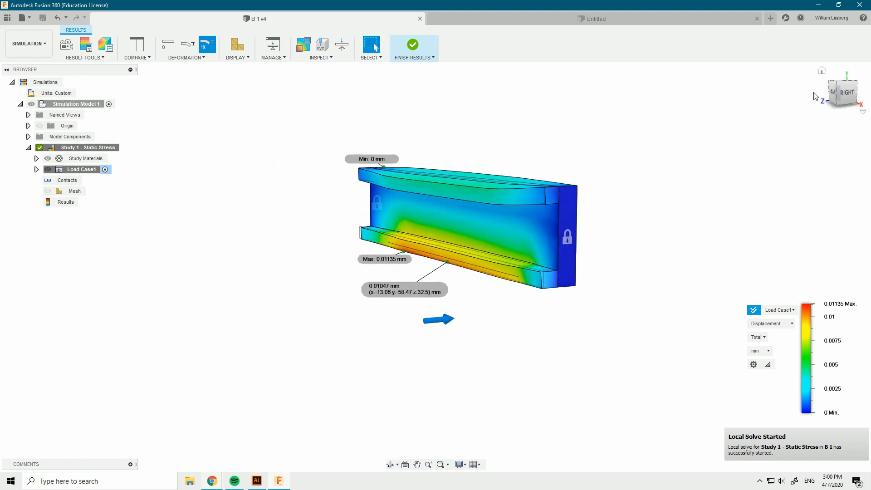
pyautogui.click(846, 93)
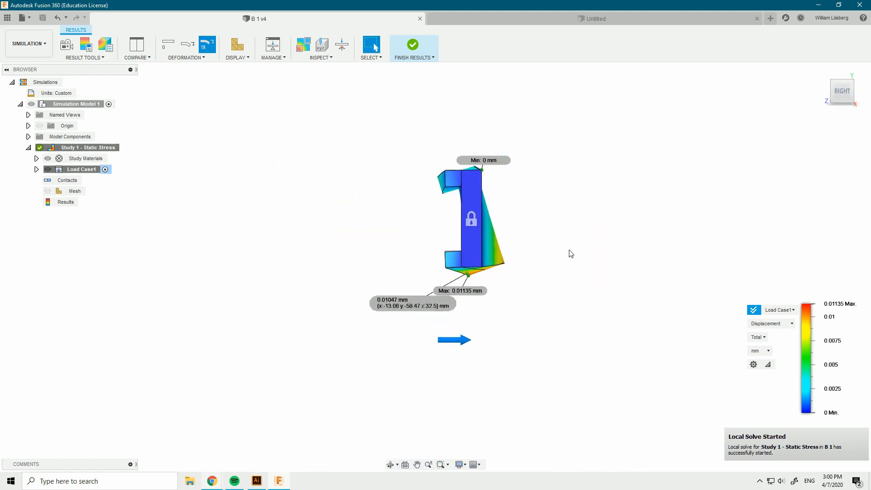
pyautogui.keyDown('shift'); pyautogui.moveTo(571, 253); pyautogui.dragTo(586, 232, button='middle'); pyautogui.keyUp('shift')
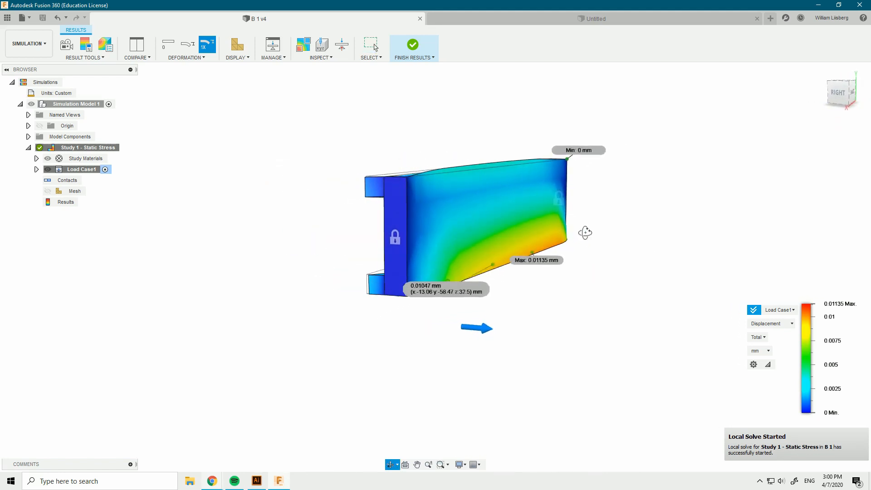
pyautogui.click(836, 102)
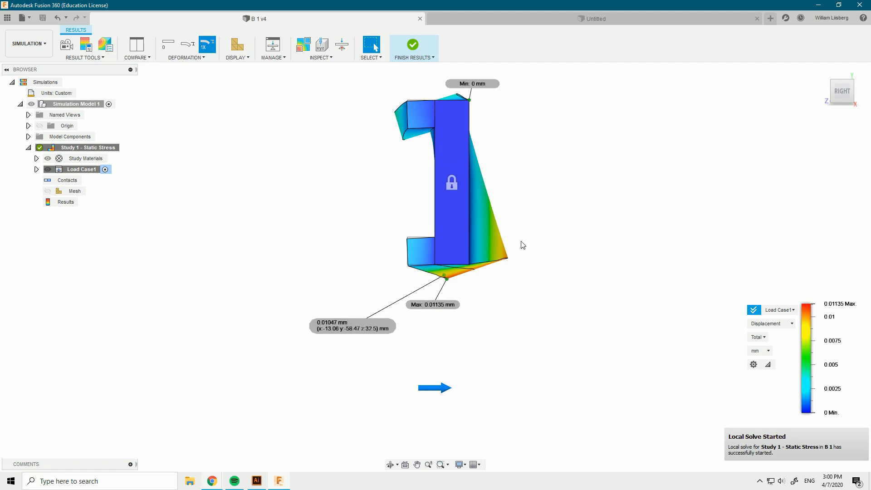
pyautogui.keyDown('shift'); pyautogui.moveTo(512, 259); pyautogui.dragTo(595, 176, button='middle'); pyautogui.keyUp('shift')
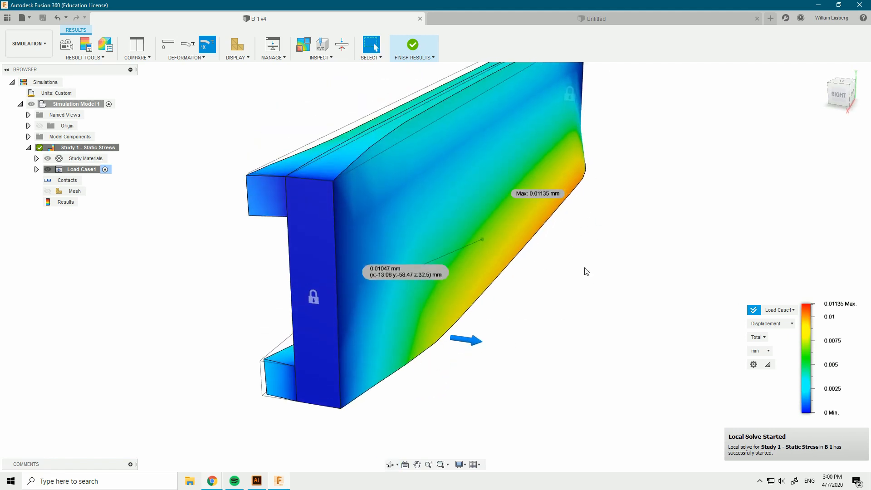
pyautogui.keyDown('shift'); pyautogui.moveTo(476, 322); pyautogui.dragTo(547, 286, button='middle'); pyautogui.keyUp('shift')
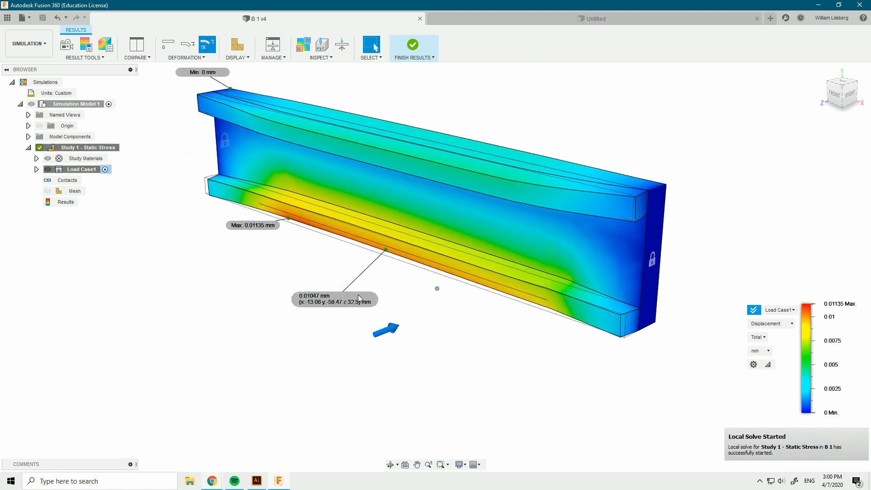
# - Start a sketch on the vertical origin plane facing right in the new untitled design
pyautogui.click(588, 21)
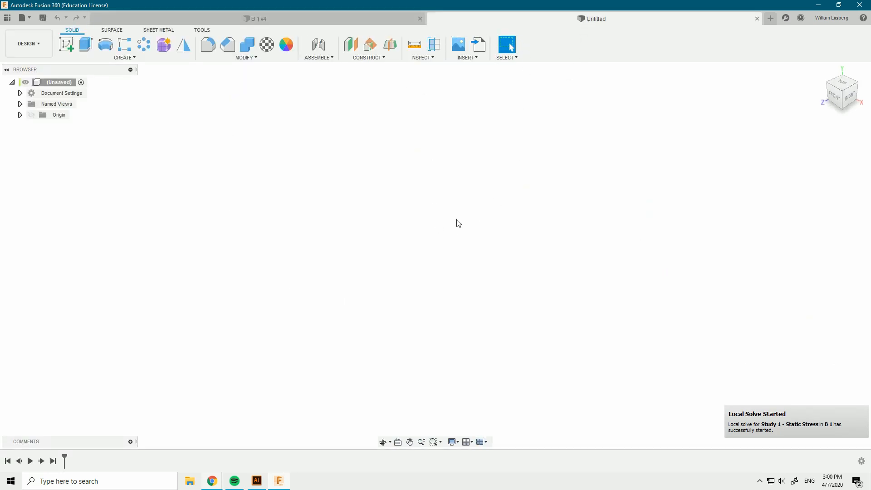
pyautogui.click(422, 256)
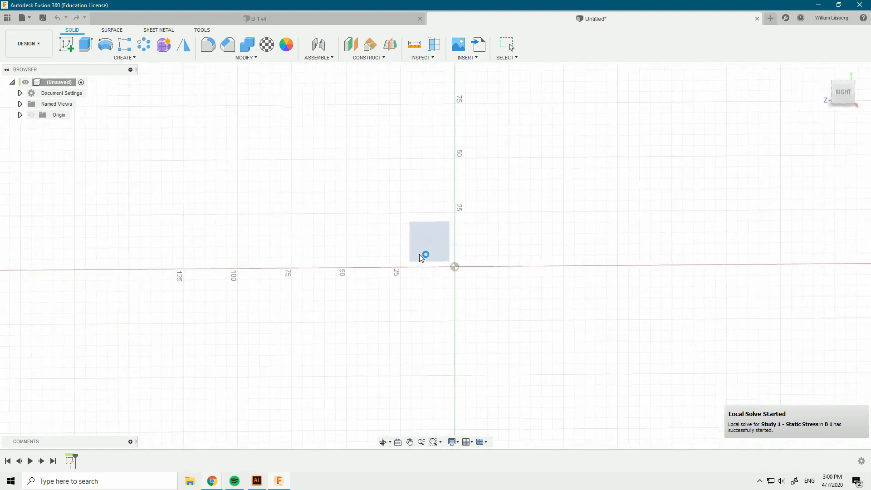
pyautogui.scroll(1, 460, 270)
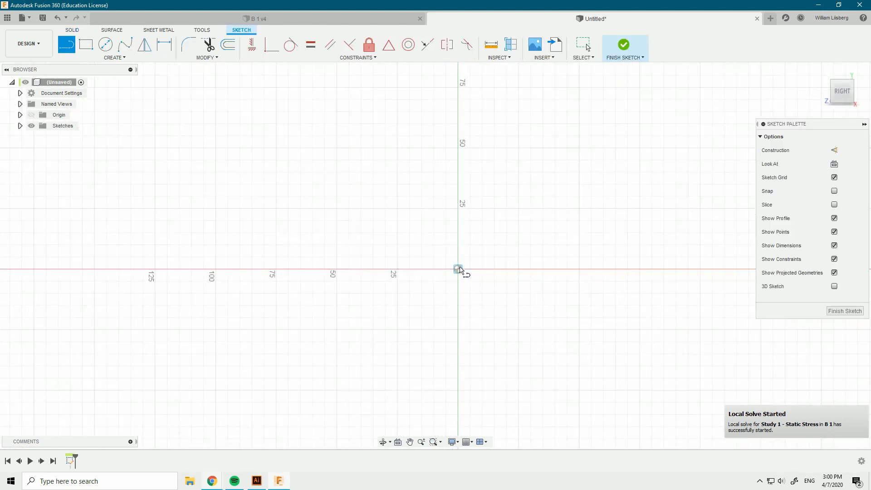
pyautogui.scroll(1, 459, 270)
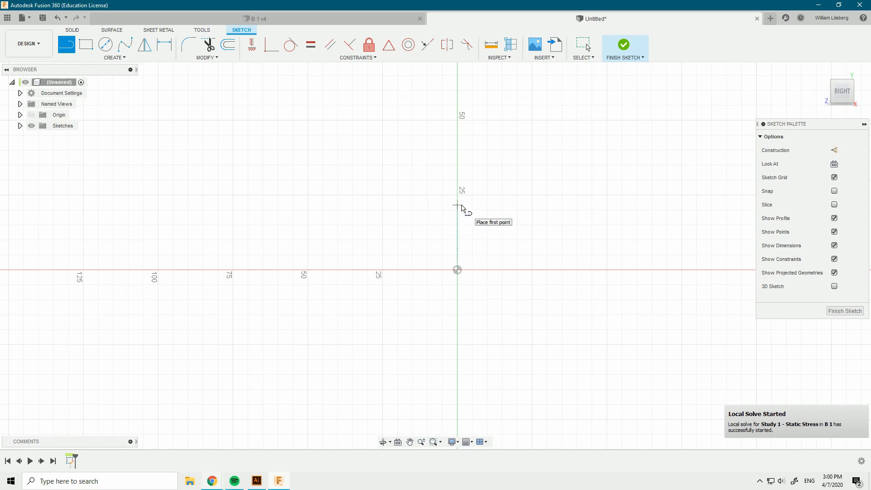
# - Switch B 1 to the Design workspace and check the cross-sectional area of the board's end face, clearing the selection
pyautogui.click(336, 19)
pyautogui.click(18, 44)
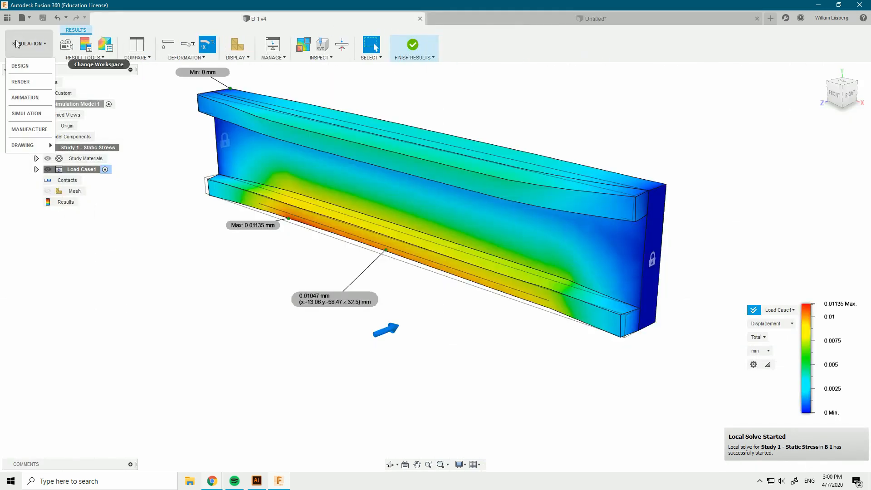
pyautogui.click(34, 68)
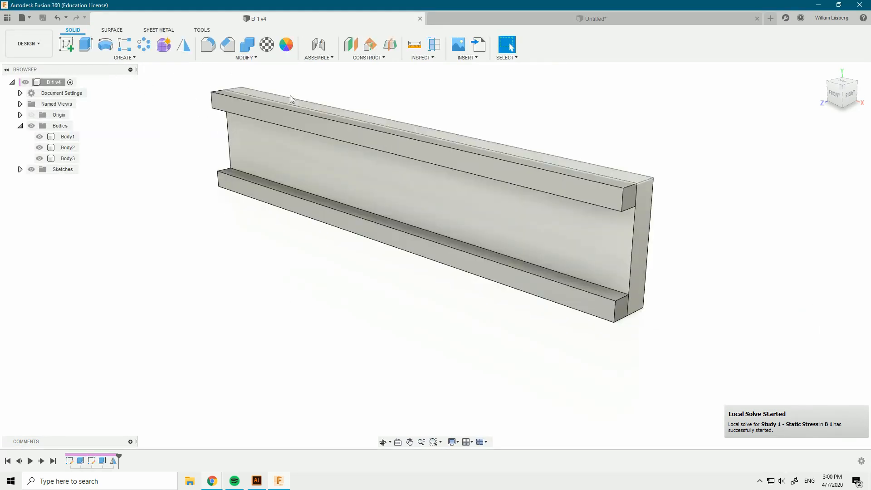
pyautogui.click(643, 225)
pyautogui.keyDown('shift'); pyautogui.moveTo(704, 228); pyautogui.dragTo(677, 182, button='middle'); pyautogui.keyUp('shift')
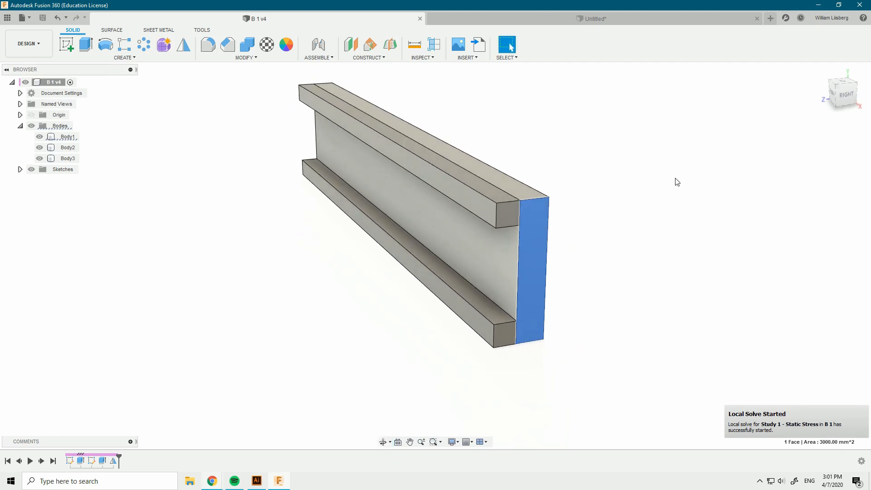
pyautogui.click(616, 21)
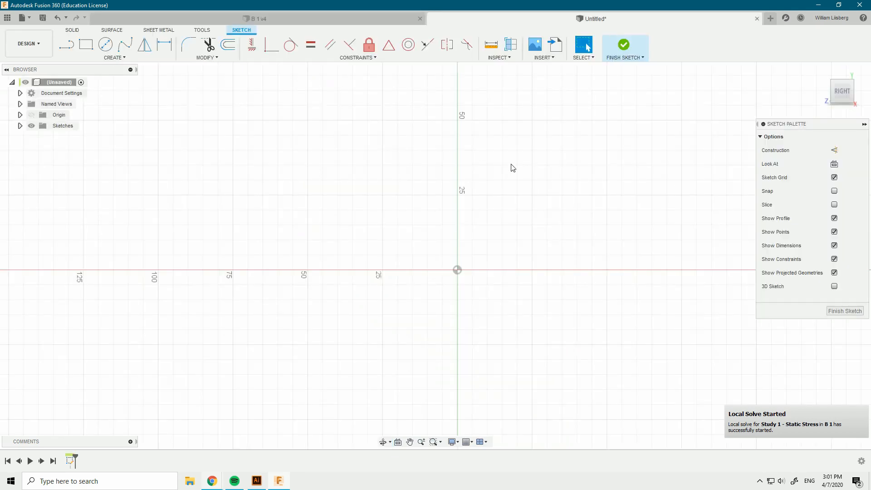
pyautogui.click(376, 21)
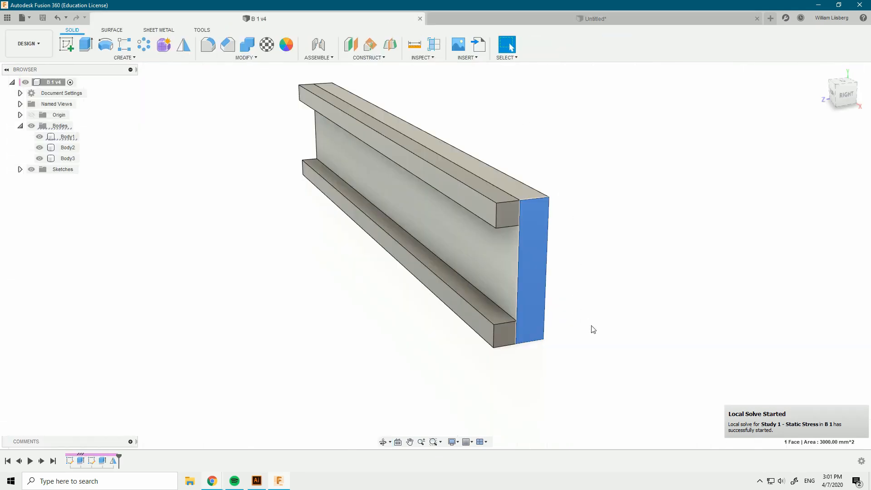
pyautogui.click(687, 362)
pyautogui.click(537, 239)
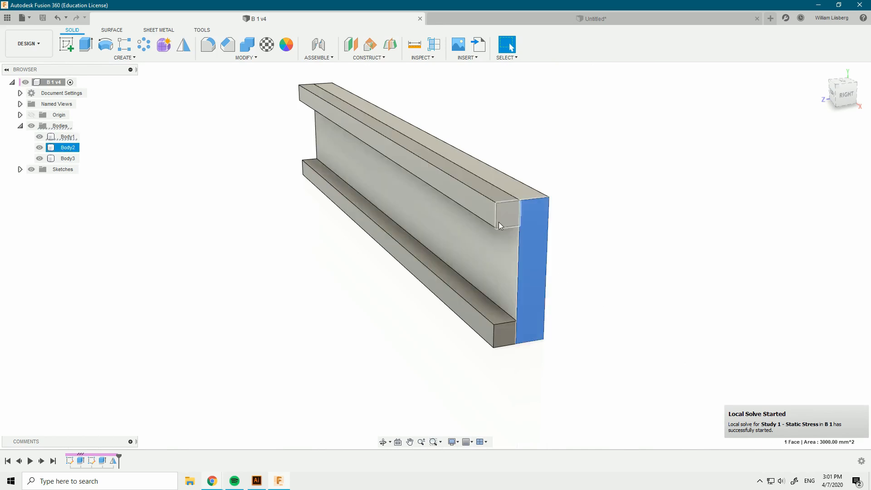
pyautogui.click(497, 220)
pyautogui.click(530, 223)
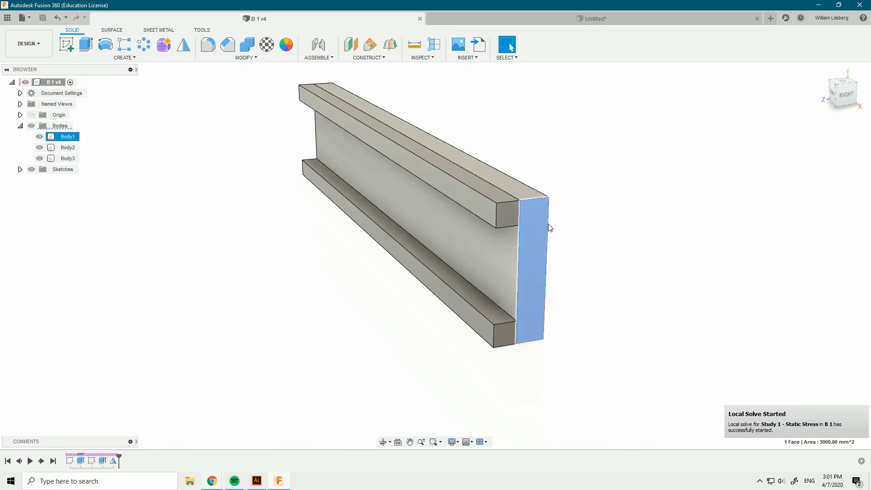
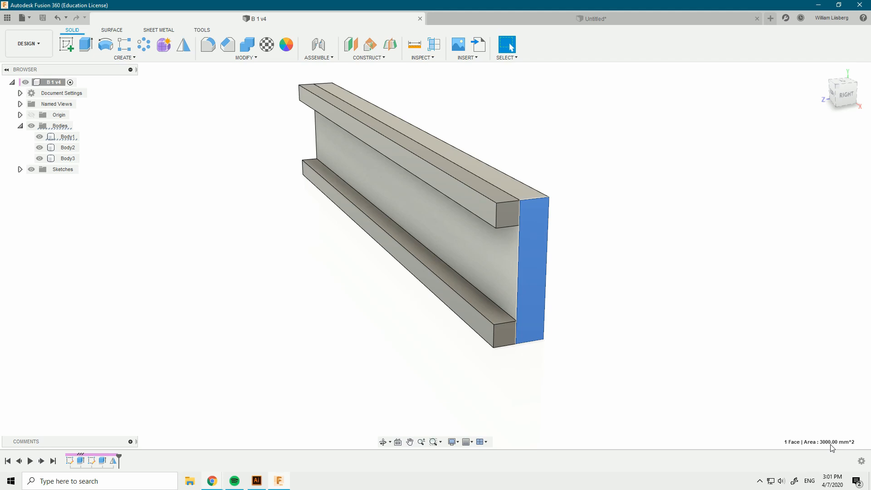
pyautogui.click(586, 273)
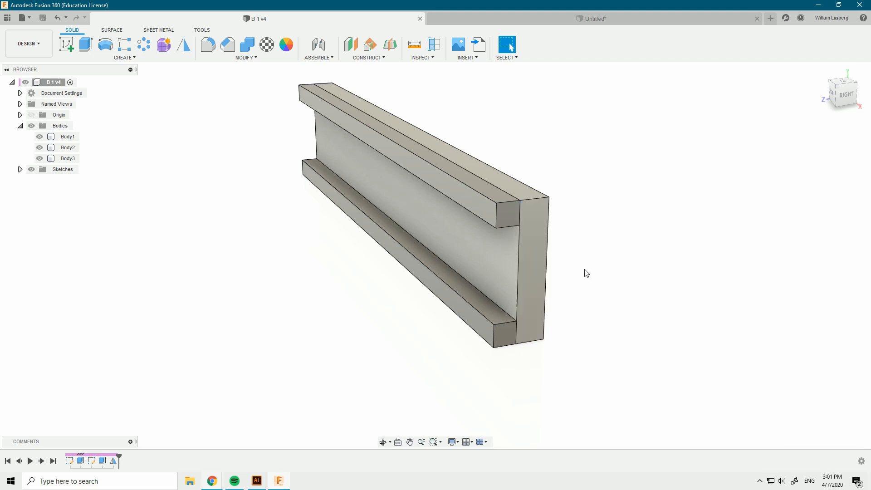
# - In the untitled design, sketch two overlapping rectangles from the origin forming an L, one about 63 mm tall and one about 57 mm wide
pyautogui.click(595, 22)
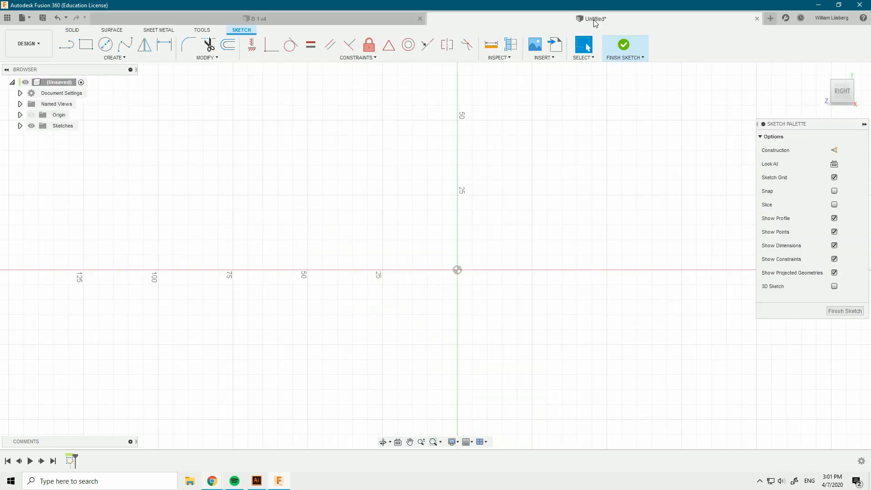
pyautogui.scroll(-4, 504, 179)
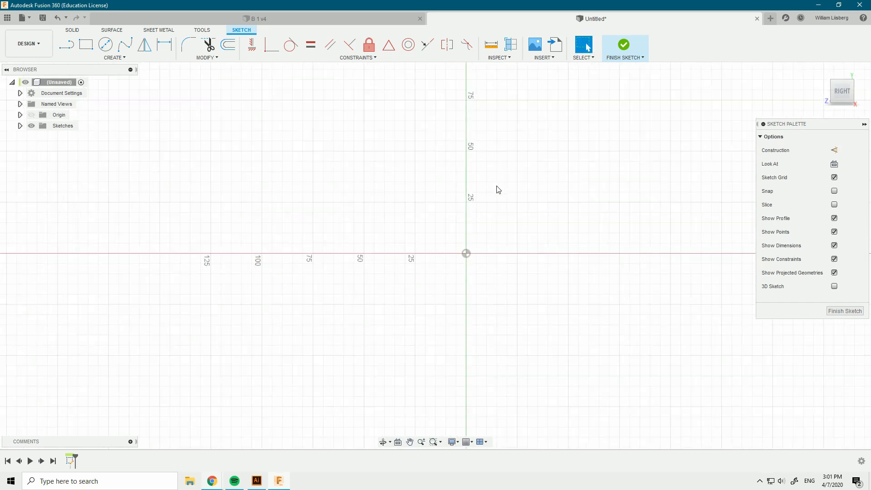
pyautogui.scroll(3, 502, 204)
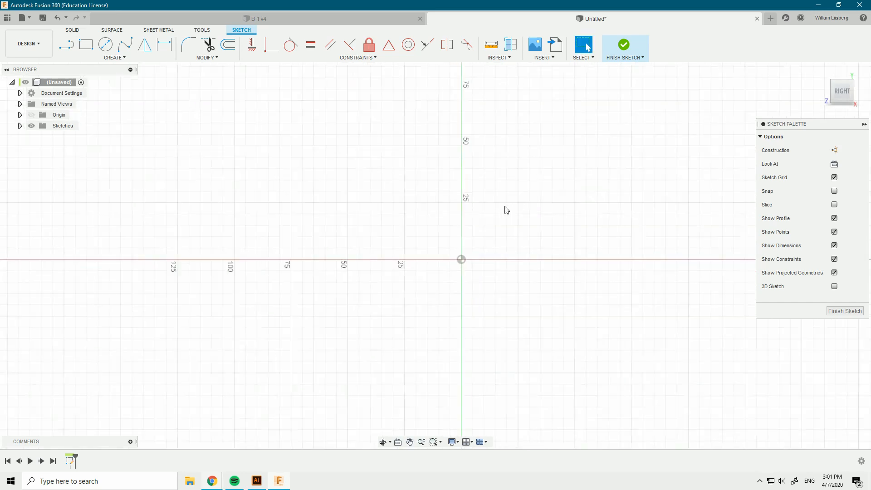
pyautogui.click(86, 44)
pyautogui.click(451, 272)
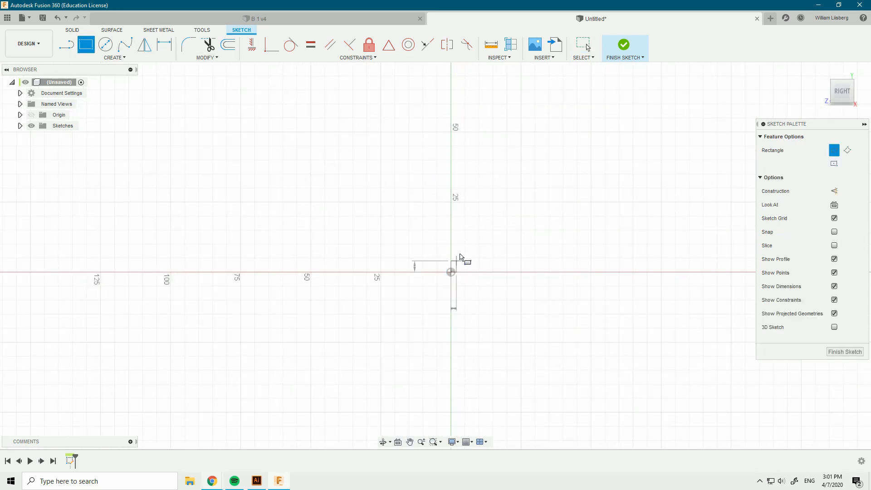
pyautogui.click(529, 94)
pyautogui.click(452, 272)
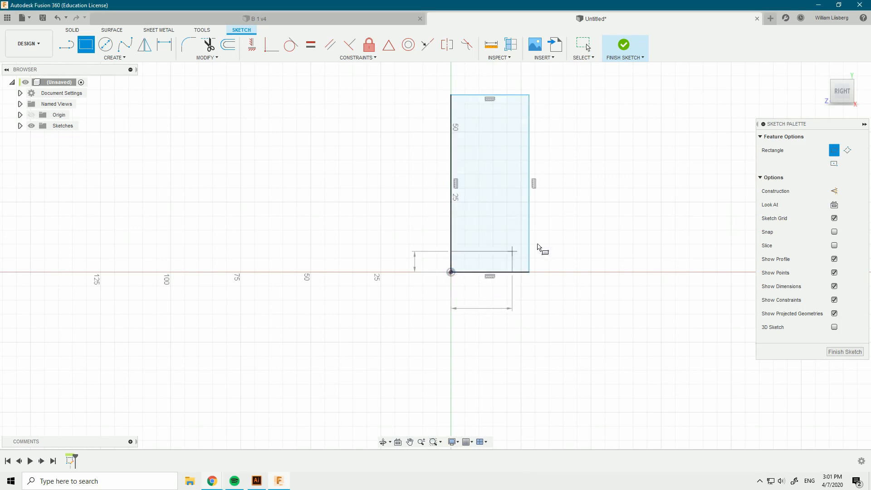
pyautogui.click(610, 209)
pyautogui.scroll(1, 610, 209)
pyautogui.moveTo(610, 209); pyautogui.dragTo(590, 260, button='middle')
pyautogui.press('Escape')
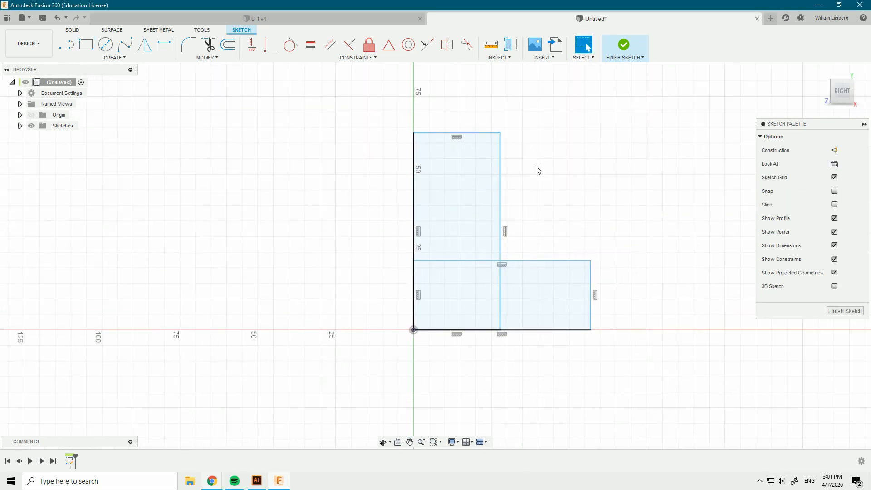
# - Dimension the vertical rectangle's width at 20 mm and constrain the horizontal rectangle's end edge equal to the vertical one's upper edge
pyautogui.press('d')
pyautogui.click(472, 133)
pyautogui.click(462, 109)
pyautogui.write('20')
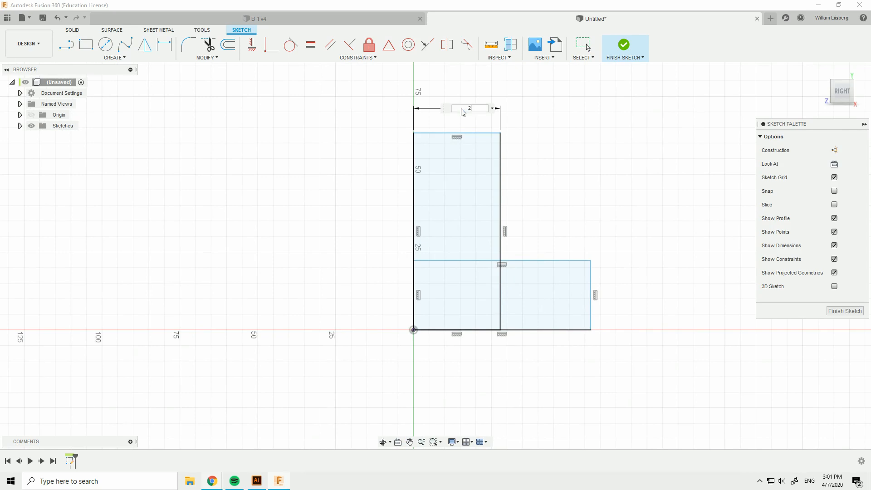
pyautogui.press('Return')
pyautogui.click(311, 45)
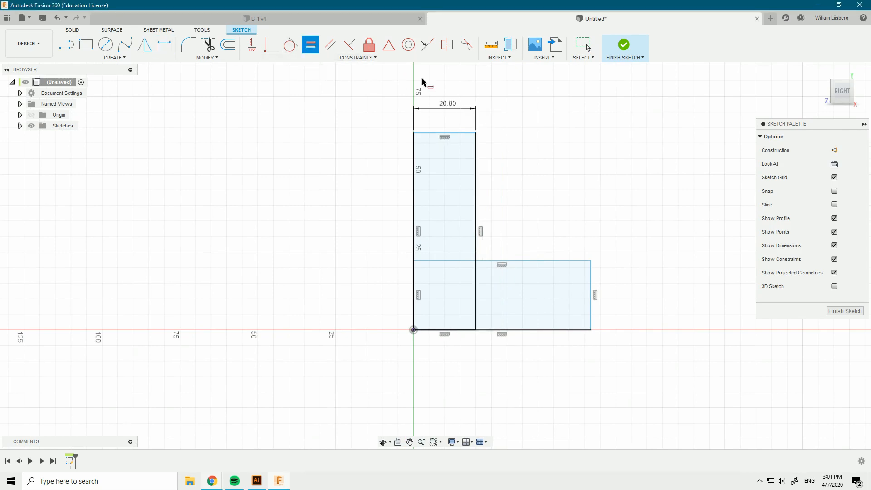
pyautogui.click(590, 267)
pyautogui.click(456, 133)
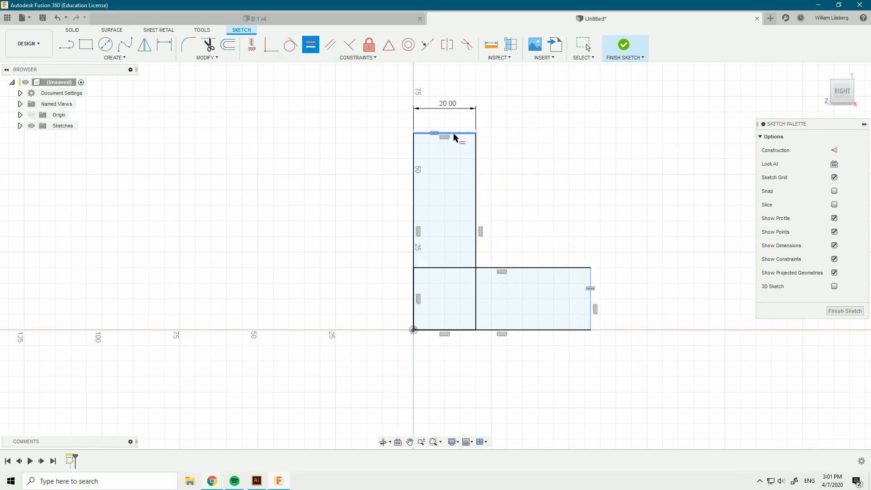
pyautogui.rightClick(518, 203)
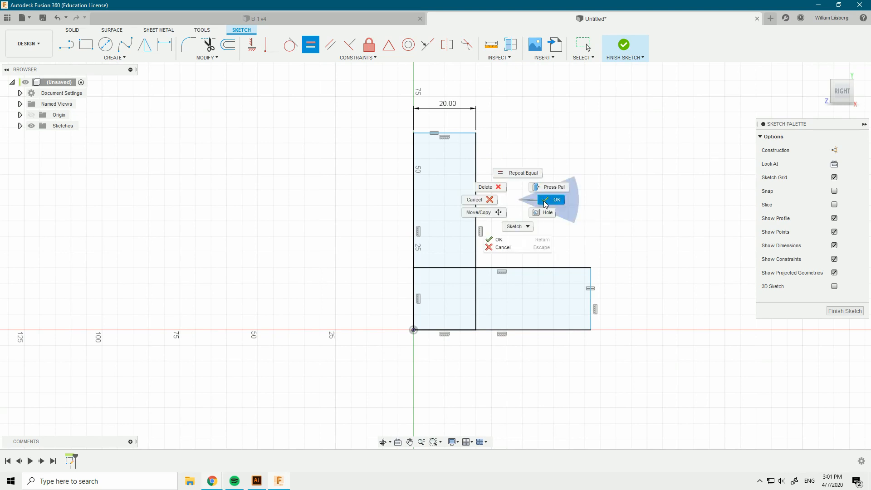
pyautogui.click(551, 200)
# - Dimension the vertical rectangle's height at 120 mm
pyautogui.click(412, 161)
pyautogui.click(373, 190)
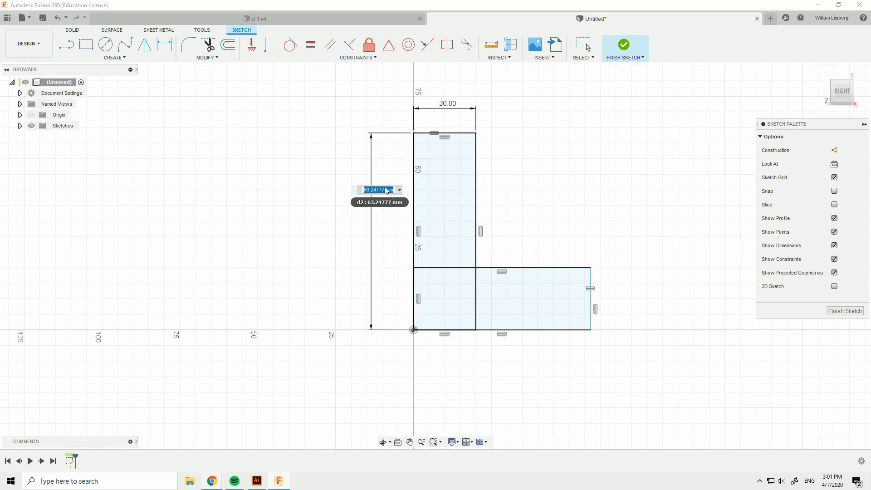
pyautogui.write('100')
pyautogui.press('Return')
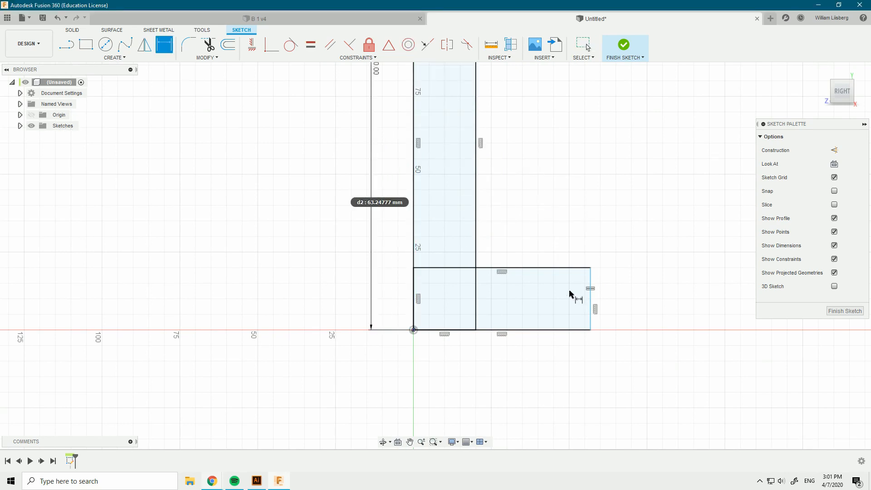
# - Dimension the foot's projection beyond the vertical leg at 40 mm and finish the sketch
pyautogui.click(554, 269)
pyautogui.press('Escape')
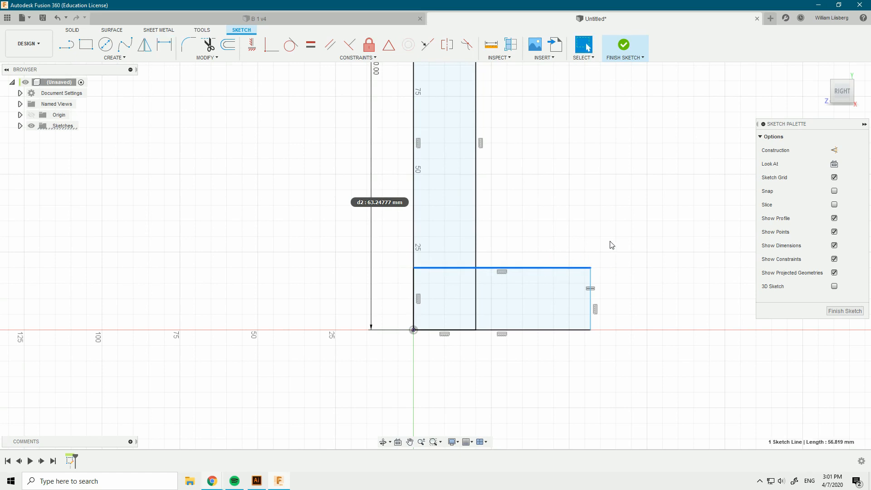
pyautogui.press('Escape')
pyautogui.press('d')
pyautogui.click(591, 287)
pyautogui.click(474, 239)
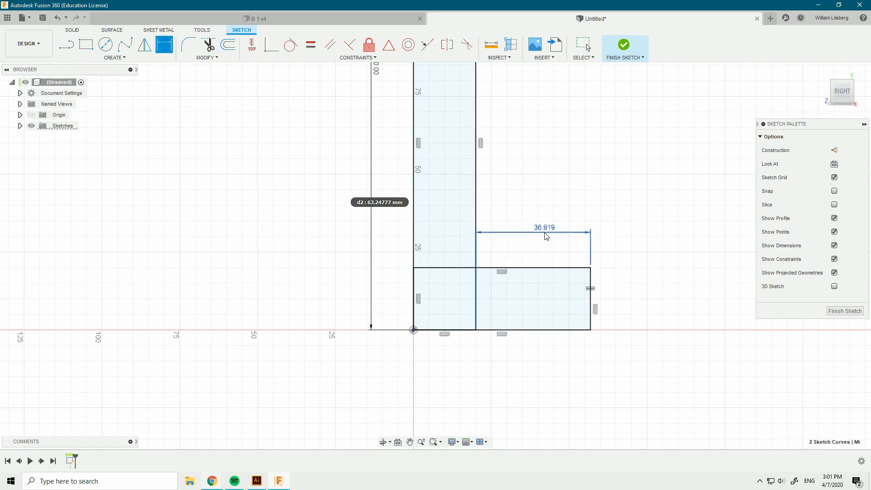
pyautogui.click(546, 235)
pyautogui.write('40')
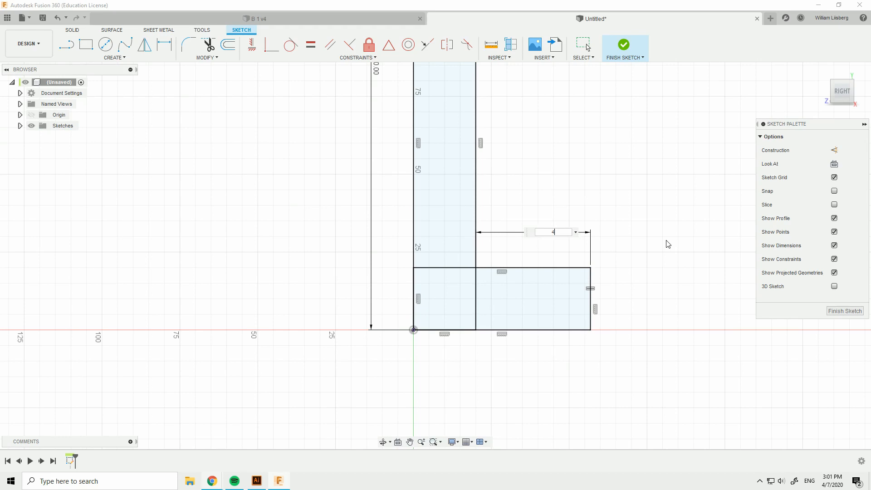
pyautogui.press('Return')
pyautogui.scroll(-3, 590, 191)
pyautogui.click(620, 54)
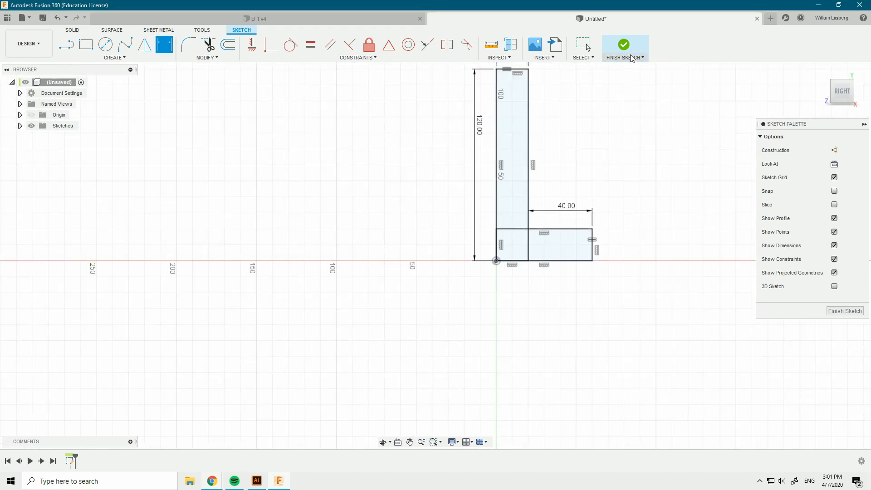
# - Extrude all three L-profile regions symmetrically as a new body with a whole length of 600 mm
pyautogui.press('q')
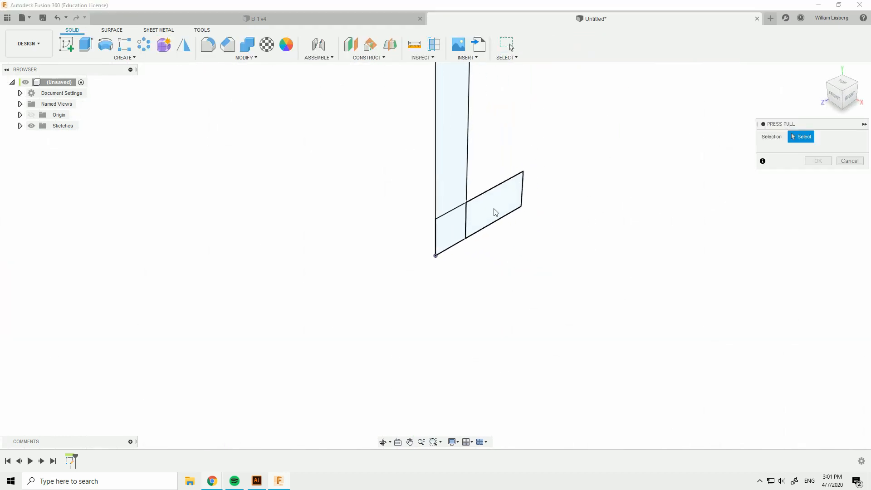
pyautogui.click(502, 208)
pyautogui.click(459, 117)
pyautogui.click(459, 228)
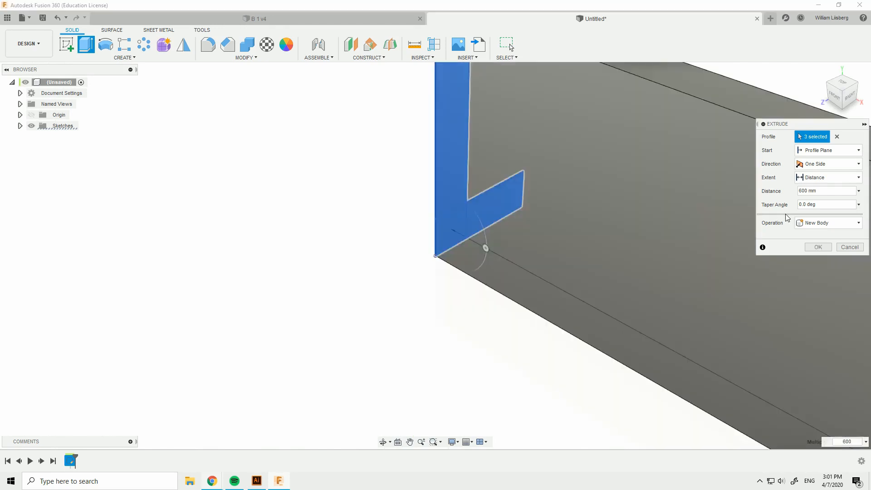
pyautogui.click(830, 164)
pyautogui.click(817, 198)
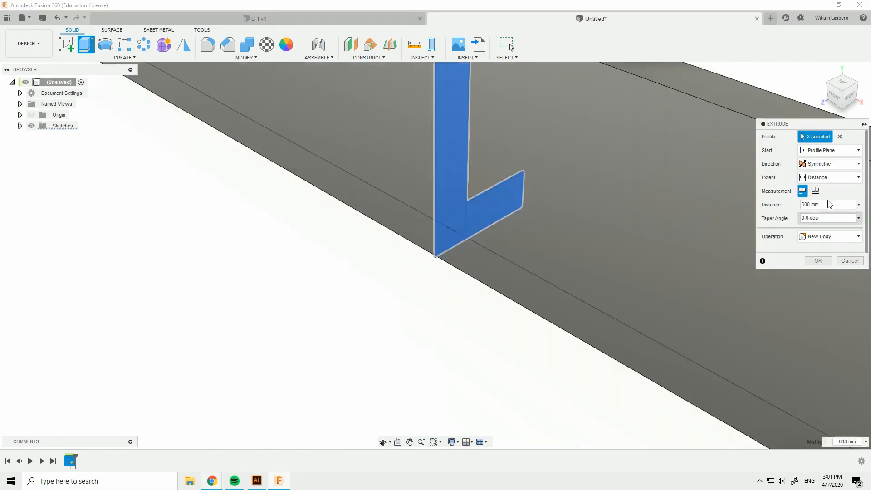
pyautogui.click(816, 190)
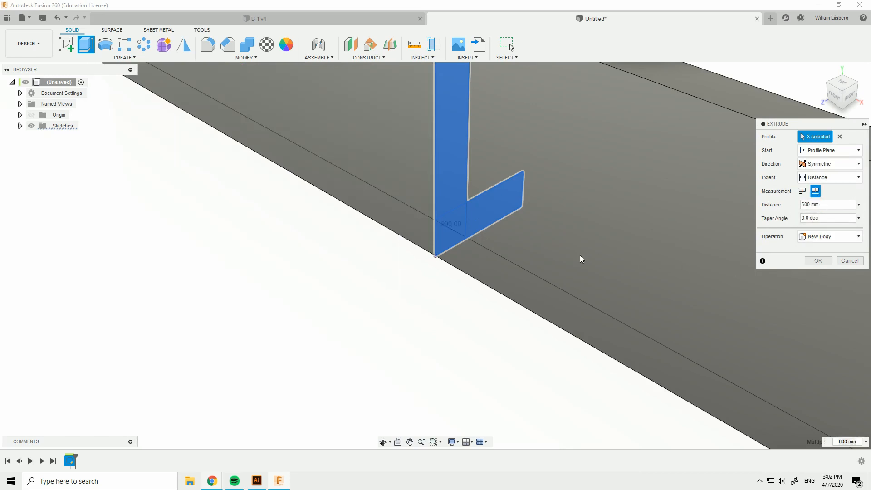
pyautogui.scroll(-3, 581, 259)
pyautogui.click(819, 261)
# - Check the cross-sectional area of the L-shaped board's end face and clear the selection
pyautogui.keyDown('shift'); pyautogui.moveTo(648, 239); pyautogui.dragTo(696, 203, button='middle'); pyautogui.keyUp('shift')
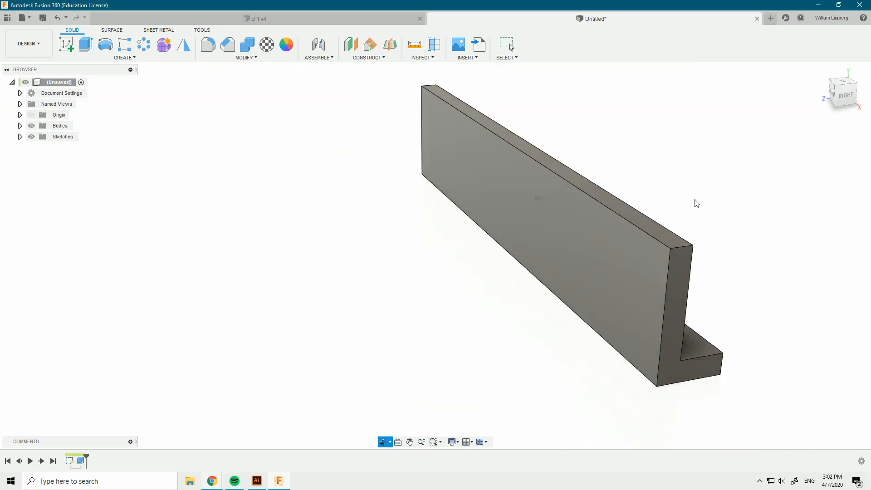
pyautogui.scroll(3, 727, 376)
pyautogui.click(682, 368)
pyautogui.moveTo(756, 342); pyautogui.dragTo(738, 339, button='middle')
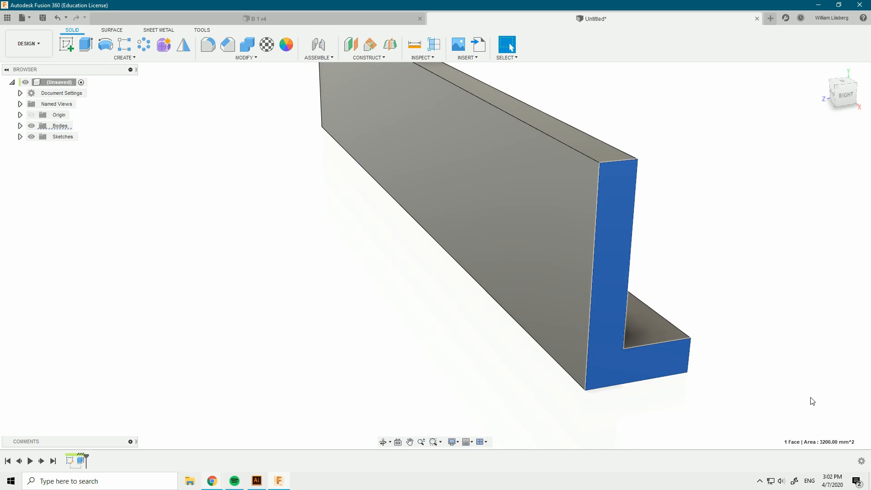
pyautogui.click(742, 411)
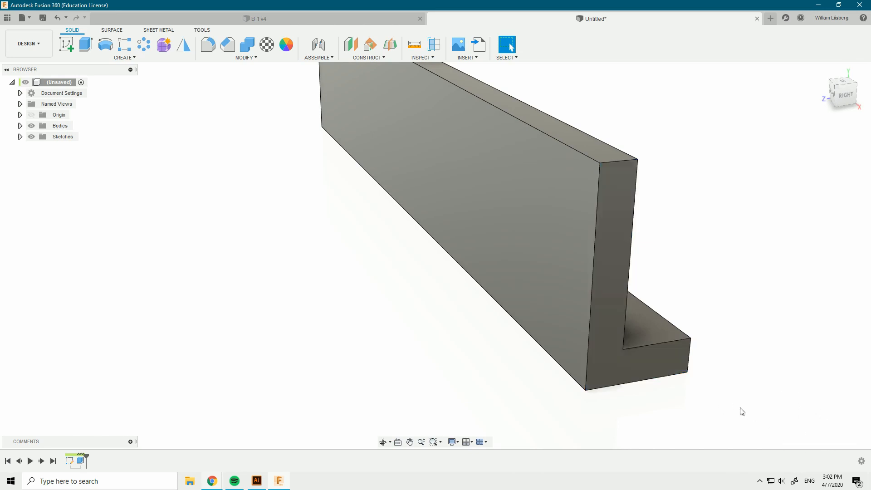
# - Set the foot's projection in the profile sketch to 36 mm, finish the sketch and check the end face's area
pyautogui.doubleClick(72, 460)
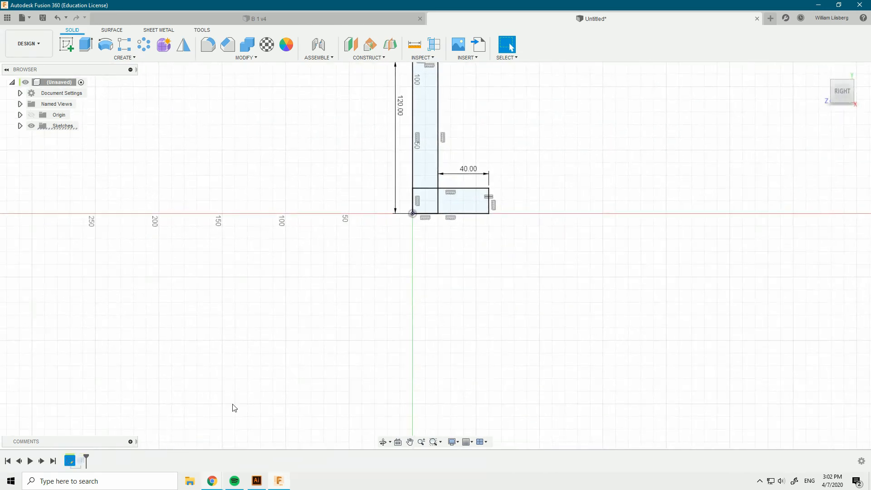
pyautogui.scroll(3, 472, 241)
pyautogui.doubleClick(462, 208)
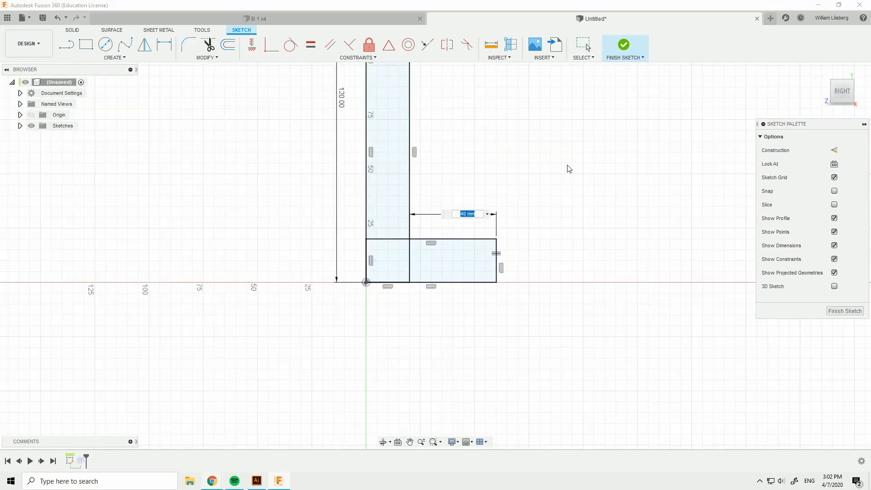
pyautogui.write('36')
pyautogui.press('Return')
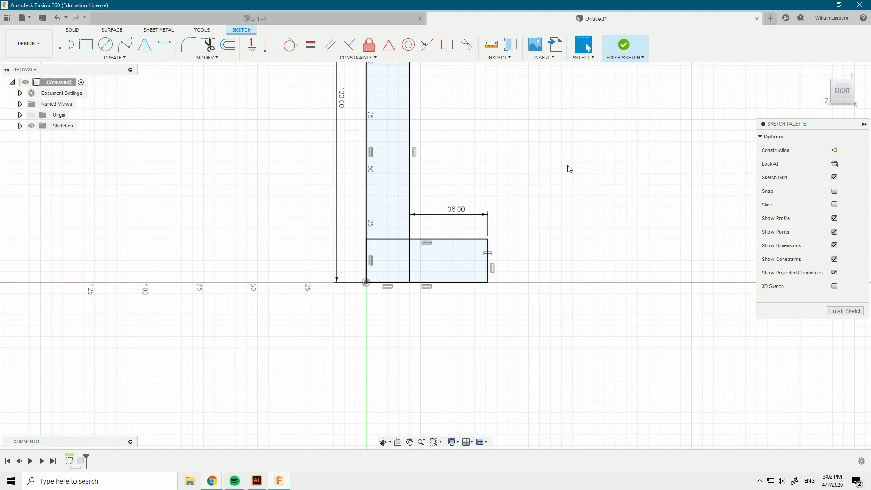
pyautogui.click(618, 43)
pyautogui.click(637, 363)
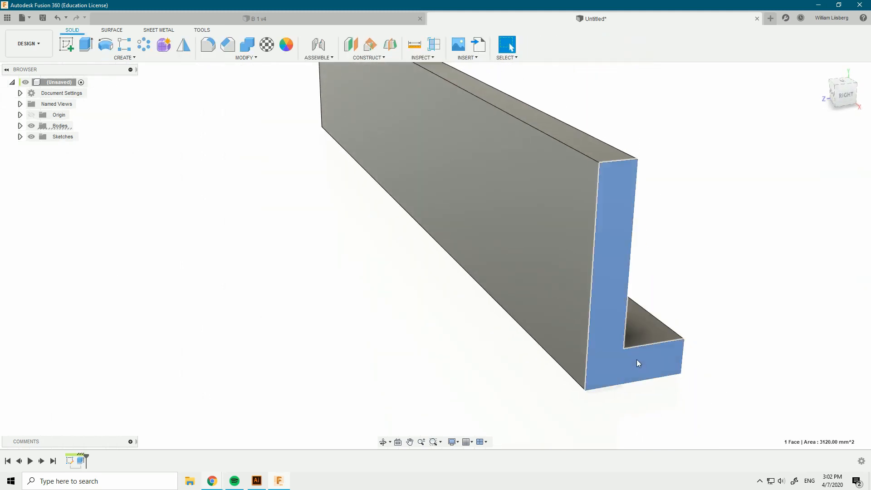
pyautogui.press('Escape')
# - Set the foot's projection in the profile sketch to 32 mm, finish the sketch and check the end face's area
pyautogui.doubleClick(70, 461)
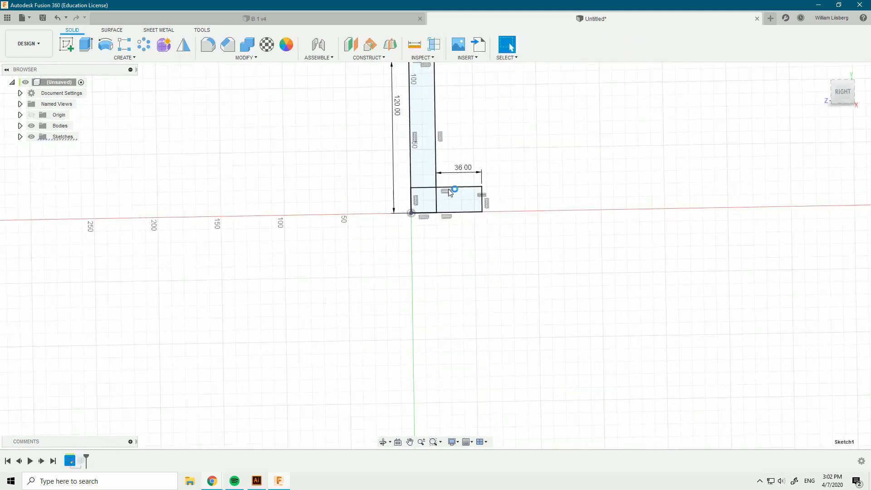
pyautogui.doubleClick(474, 171)
pyautogui.write('32')
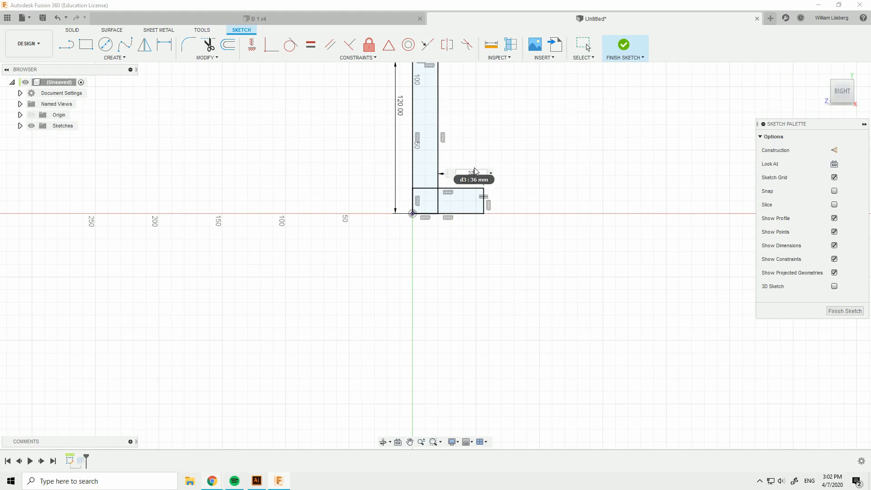
pyautogui.press('Return')
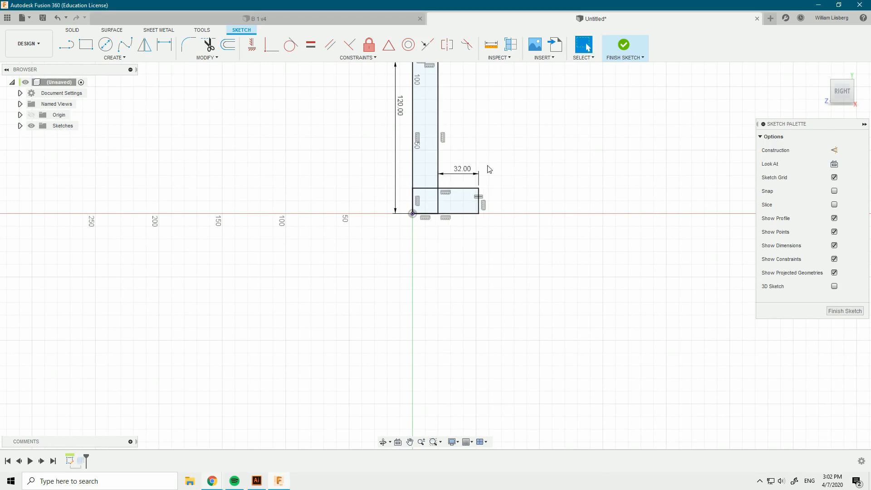
pyautogui.click(626, 58)
pyautogui.click(615, 304)
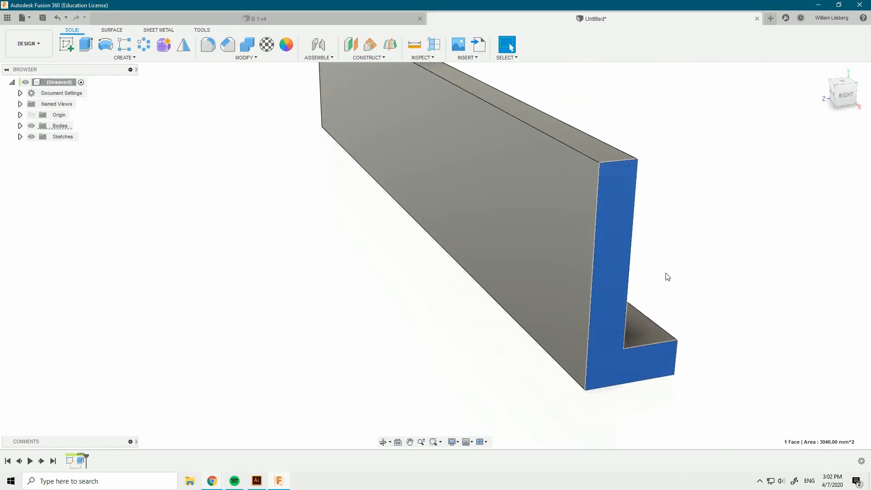
# - Examine the L-shaped board from the end and slightly above, including the foot's upper face, and clear the selection
pyautogui.moveTo(667, 276); pyautogui.dragTo(541, 272, button='middle')
pyautogui.scroll(5, 530, 342)
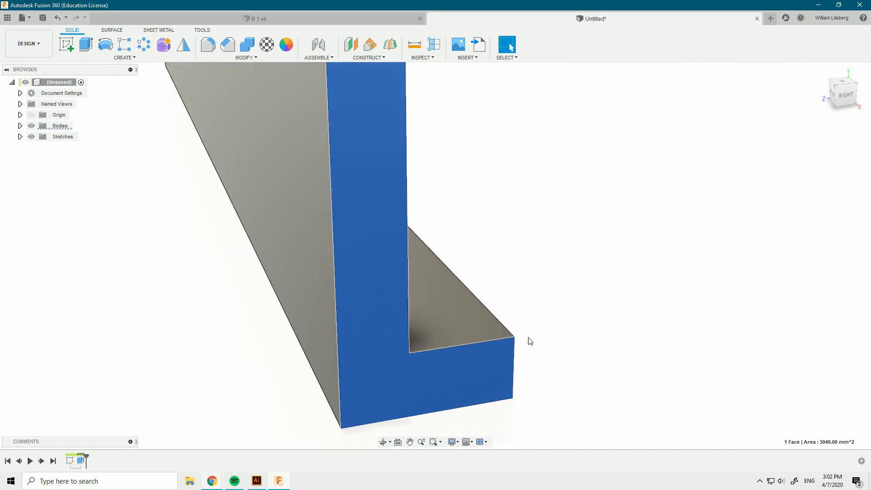
pyautogui.scroll(-4, 554, 294)
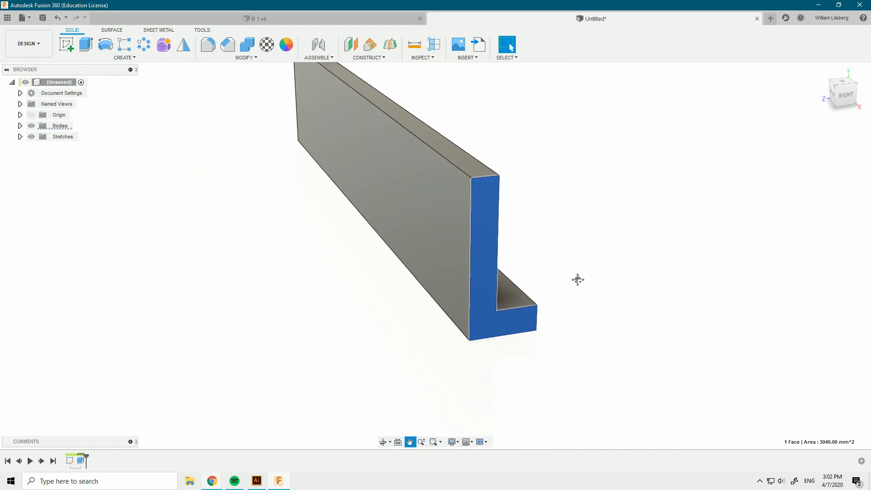
pyautogui.click(568, 286)
pyautogui.keyDown('shift'); pyautogui.moveTo(563, 279); pyautogui.dragTo(576, 274, button='middle'); pyautogui.keyUp('shift')
pyautogui.moveTo(428, 210)
pyautogui.keyDown('shift'); pyautogui.mouseDown(button='middle')
pyautogui.moveTo(442, 238)
pyautogui.moveTo(456, 233)
pyautogui.moveTo(439, 216)
pyautogui.mouseUp(button='middle'); pyautogui.keyUp('shift')
pyautogui.click(440, 216)
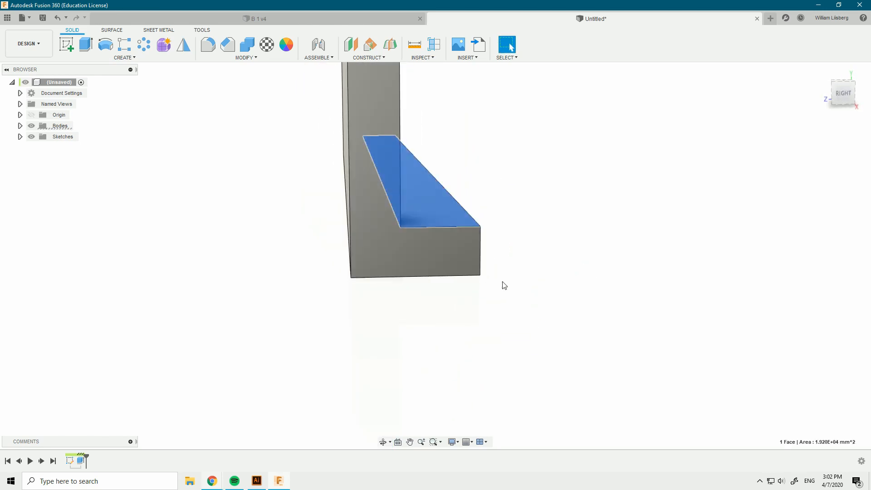
pyautogui.keyDown('shift'); pyautogui.moveTo(502, 281); pyautogui.dragTo(501, 269, button='middle'); pyautogui.keyUp('shift')
pyautogui.keyDown('shift'); pyautogui.click(435, 163); pyautogui.keyUp('shift')
pyautogui.keyDown('shift'); pyautogui.moveTo(527, 134); pyautogui.dragTo(504, 187, button='middle'); pyautogui.keyUp('shift')
pyautogui.click(367, 354)
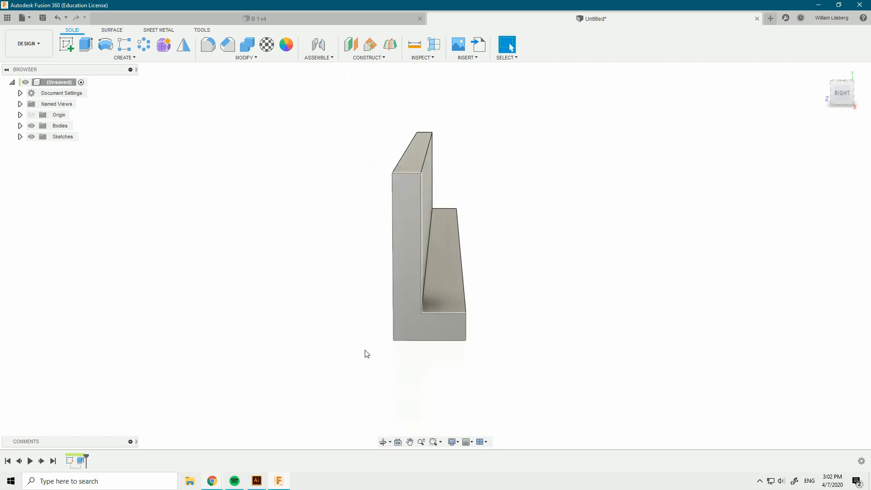
# - Remove the equal constraint from the foot's end edge in the profile sketch and dimension the foot's thickness as 15 mm
pyautogui.doubleClick(70, 461)
pyautogui.scroll(4, 444, 327)
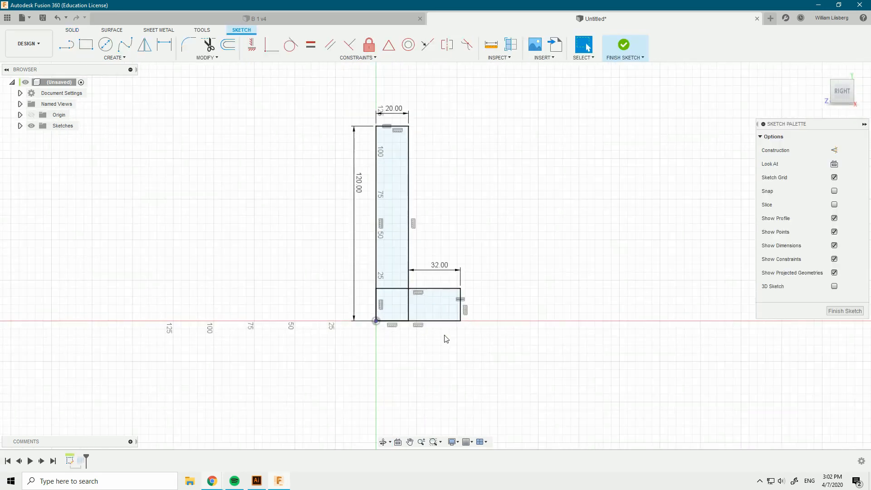
pyautogui.click(462, 305)
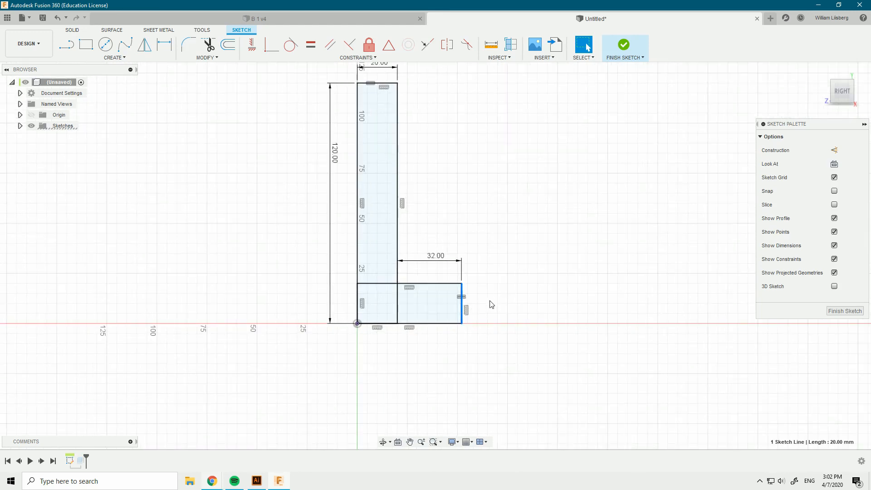
pyautogui.click(458, 325)
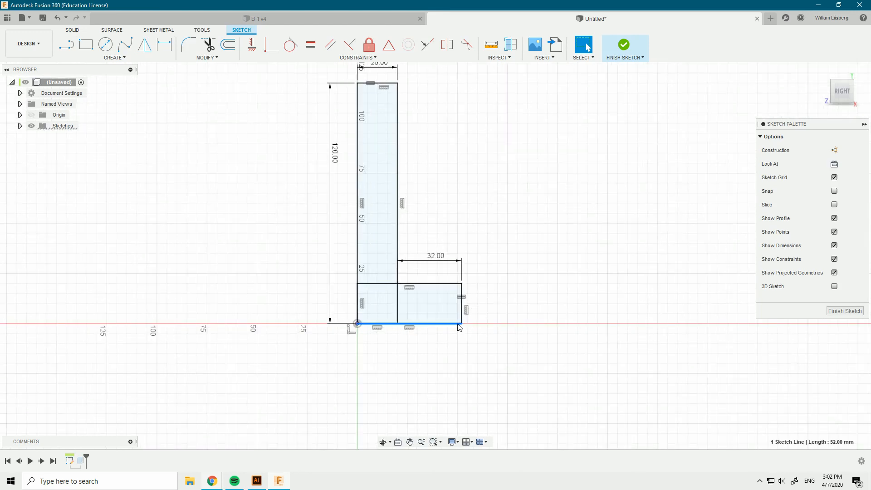
pyautogui.click(487, 266)
pyautogui.moveTo(484, 257); pyautogui.dragTo(486, 268, button='middle')
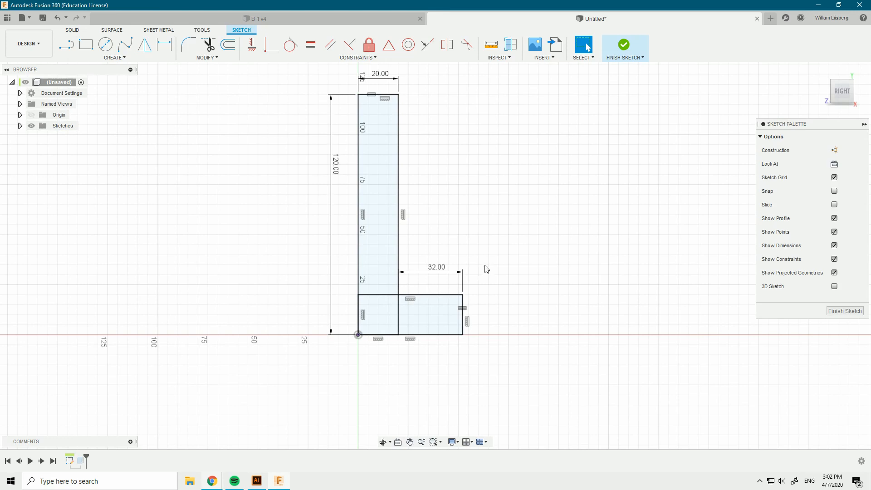
pyautogui.click(468, 311)
pyautogui.click(463, 315)
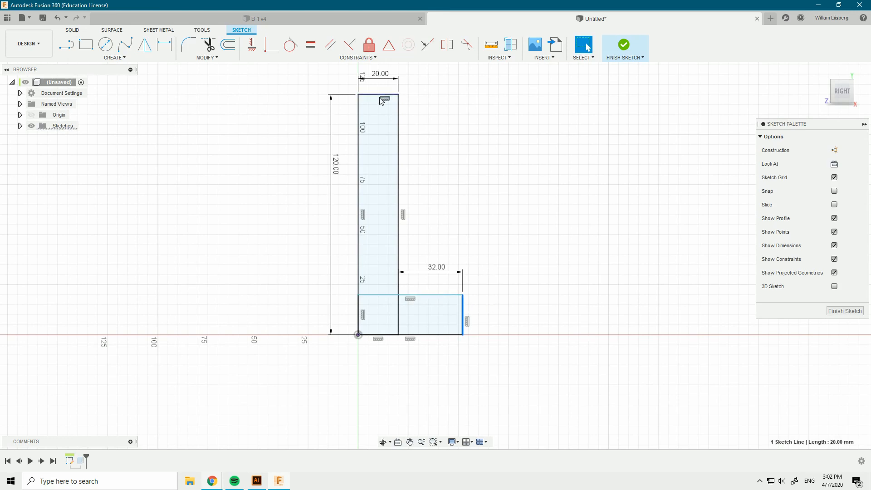
pyautogui.press('d')
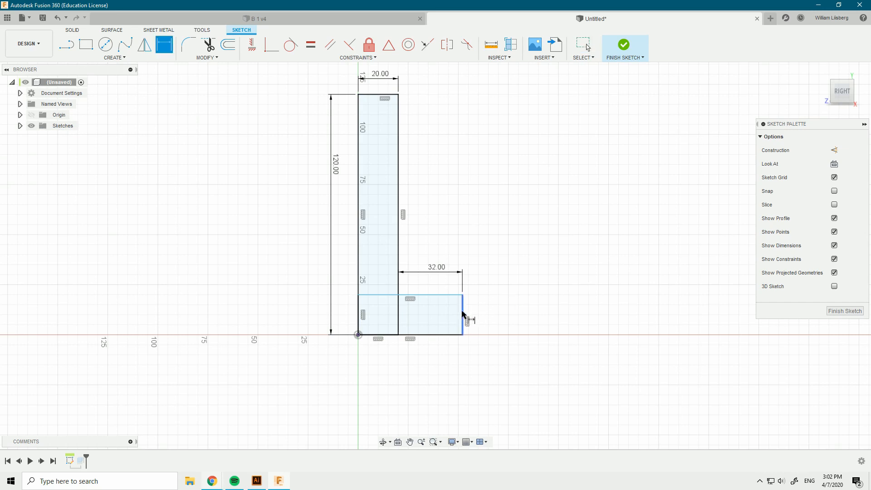
pyautogui.click(463, 314)
pyautogui.click(489, 312)
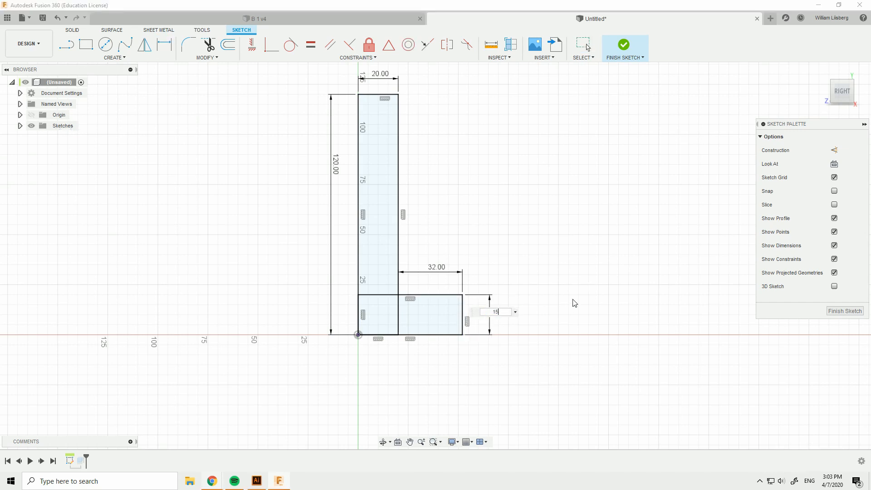
pyautogui.press('Return')
# - Set the foot's projection to 40 mm, finish the sketch, check the end face's area and clear the selection
pyautogui.doubleClick(436, 277)
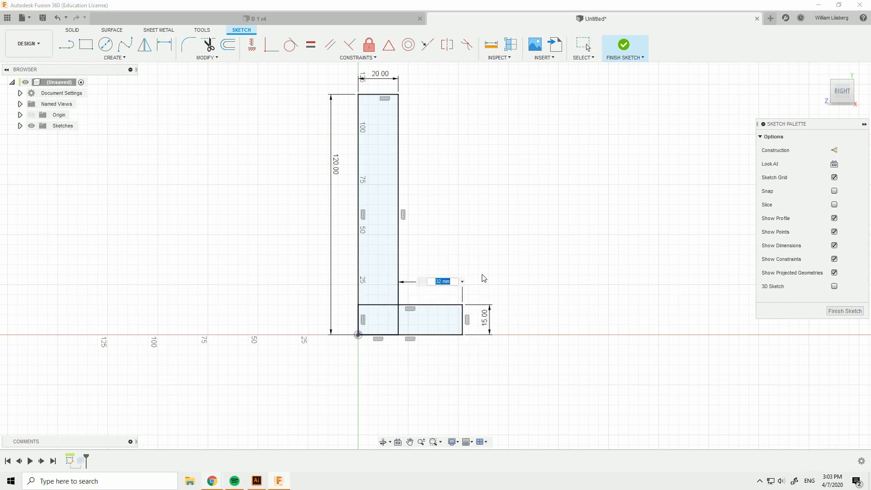
pyautogui.write('40')
pyautogui.press('Return')
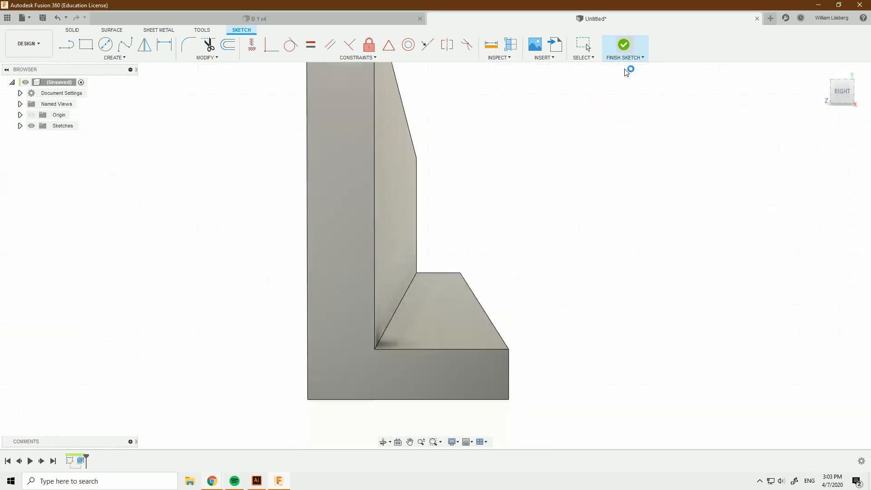
pyautogui.click(451, 330)
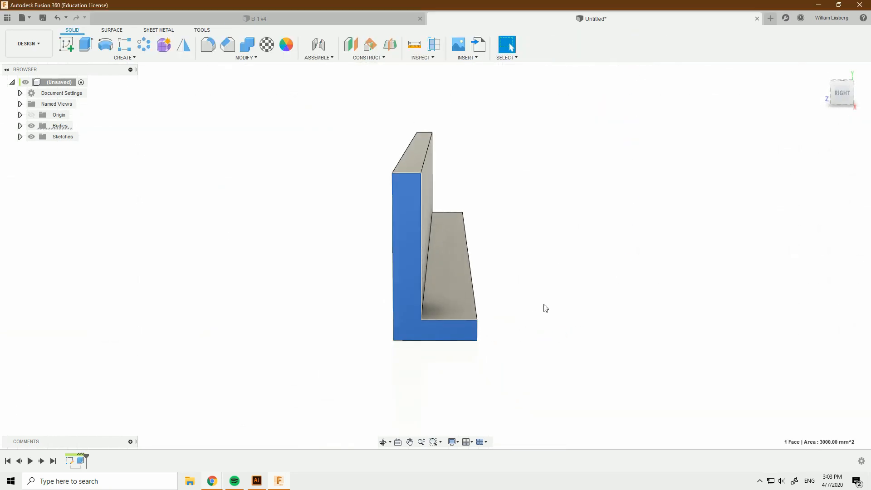
pyautogui.moveTo(545, 305)
pyautogui.keyDown('shift'); pyautogui.mouseDown(button='middle')
pyautogui.moveTo(652, 331)
pyautogui.moveTo(618, 302)
pyautogui.moveTo(578, 296)
pyautogui.moveTo(587, 245)
pyautogui.moveTo(540, 299)
pyautogui.mouseUp(button='middle'); pyautogui.keyUp('shift')
pyautogui.scroll(3, 538, 296)
pyautogui.click(560, 233)
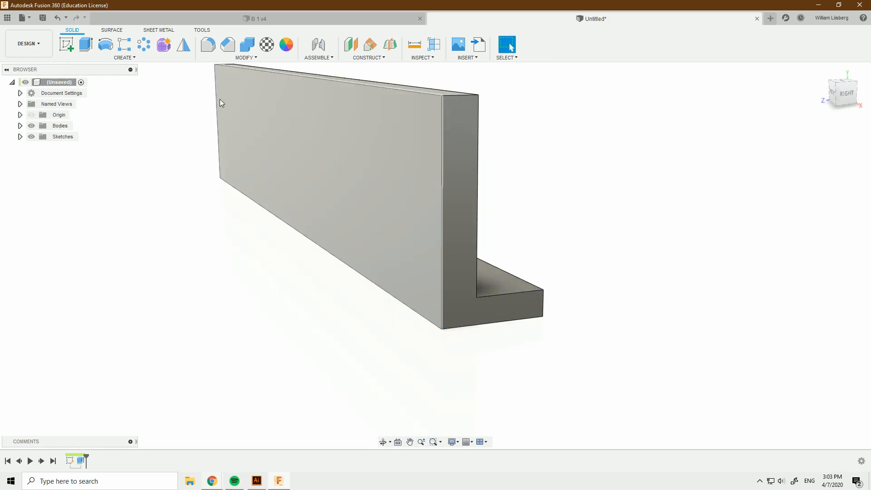
# - Save the L-shaped board design as B 2
pyautogui.click(43, 17)
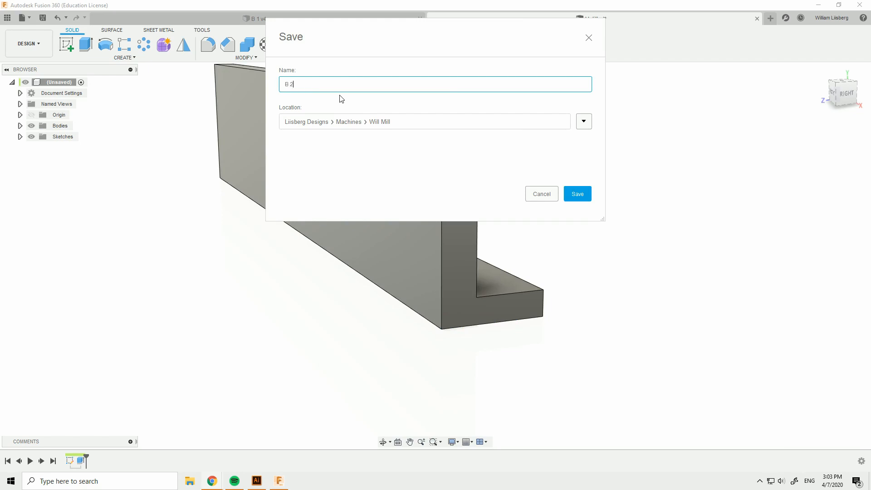
pyautogui.click(578, 191)
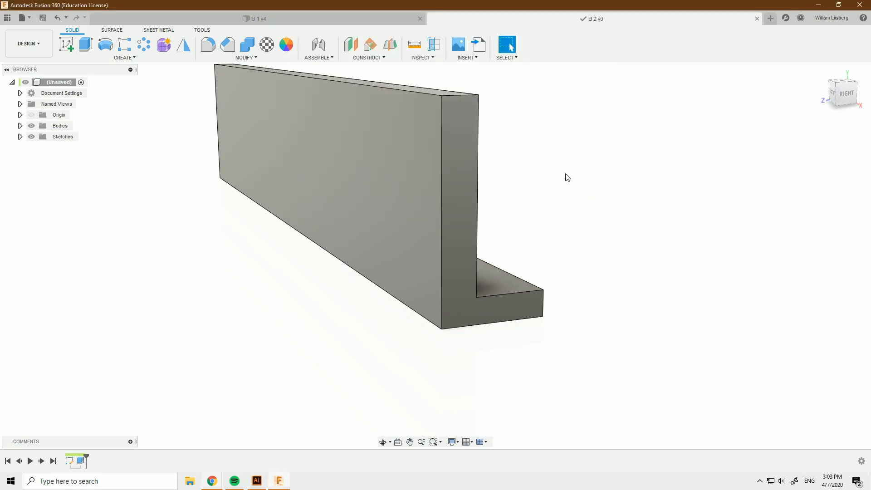
pyautogui.moveTo(514, 181); pyautogui.dragTo(517, 184, button='middle')
pyautogui.press('Escape')
pyautogui.scroll(-5, 518, 185)
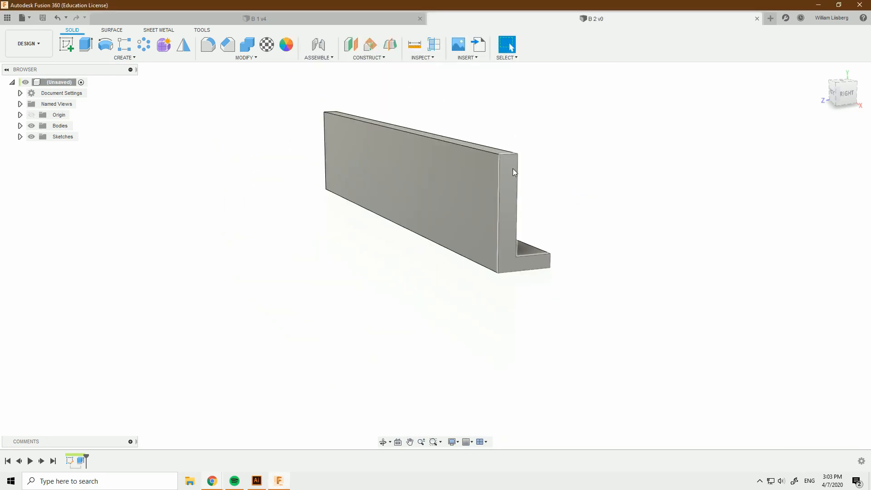
# - Start a sketch on the board's L-shaped end face and project the face's outline into it
pyautogui.click(509, 200)
pyautogui.press('l')
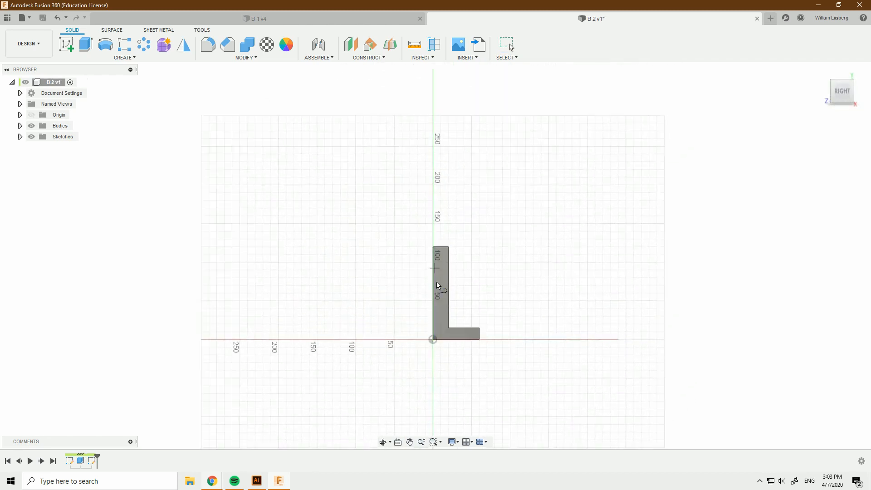
pyautogui.scroll(4, 437, 282)
pyautogui.scroll(3, 404, 218)
pyautogui.press('p')
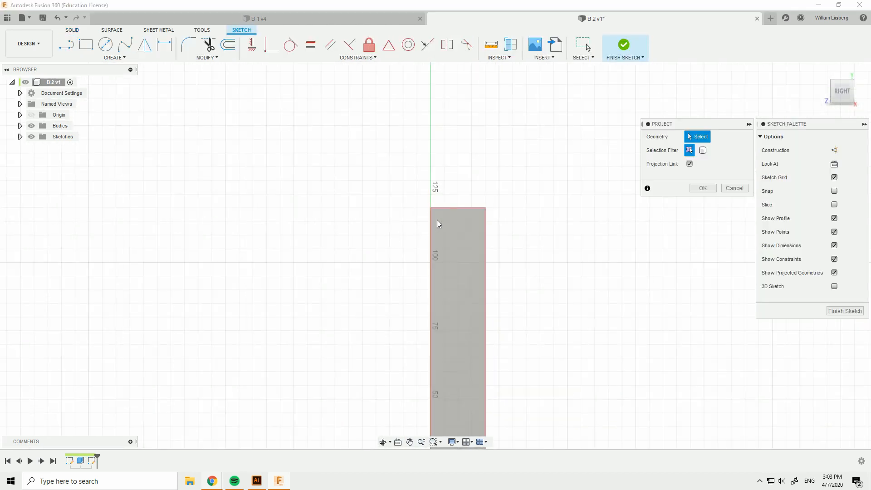
pyautogui.click(437, 220)
pyautogui.press('Return')
# - Sketch a rectangle outward from the upright's upper outer corner and dimension its width as 20 mm
pyautogui.press('r')
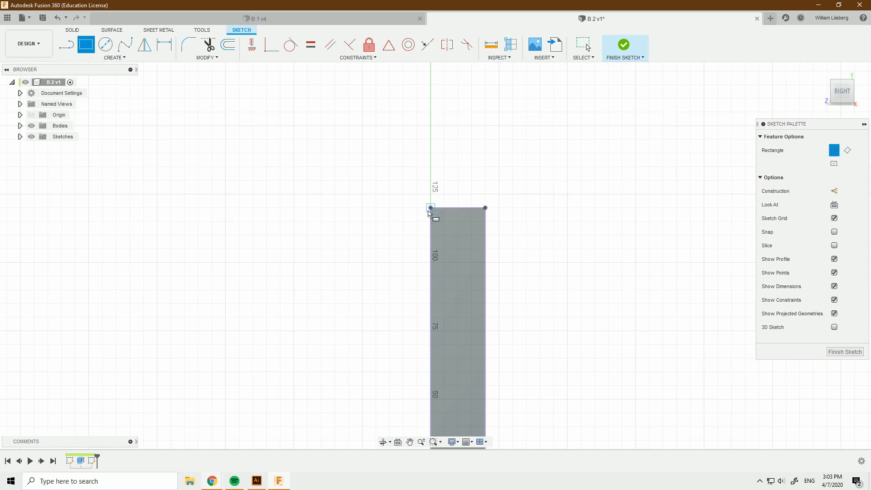
pyautogui.click(429, 210)
pyautogui.click(398, 237)
pyautogui.rightClick(402, 237)
pyautogui.click(428, 237)
pyautogui.press('d')
pyautogui.click(414, 209)
pyautogui.click(415, 195)
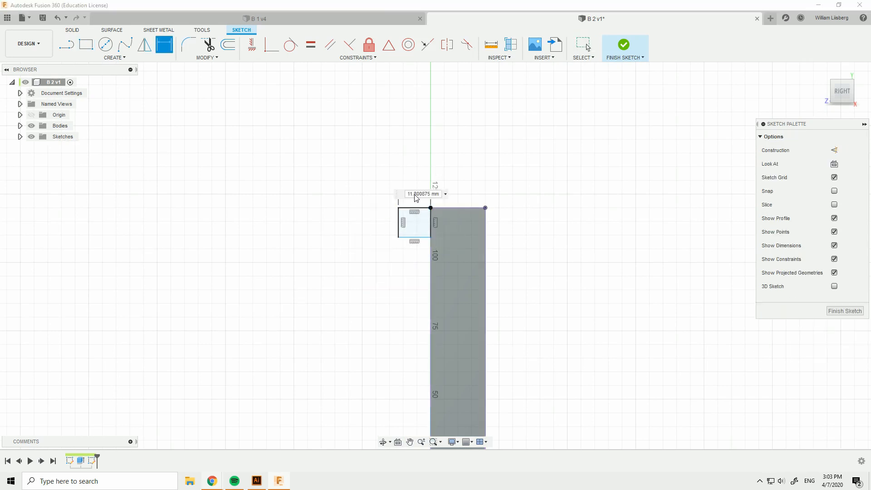
pyautogui.write('20')
pyautogui.press('Return')
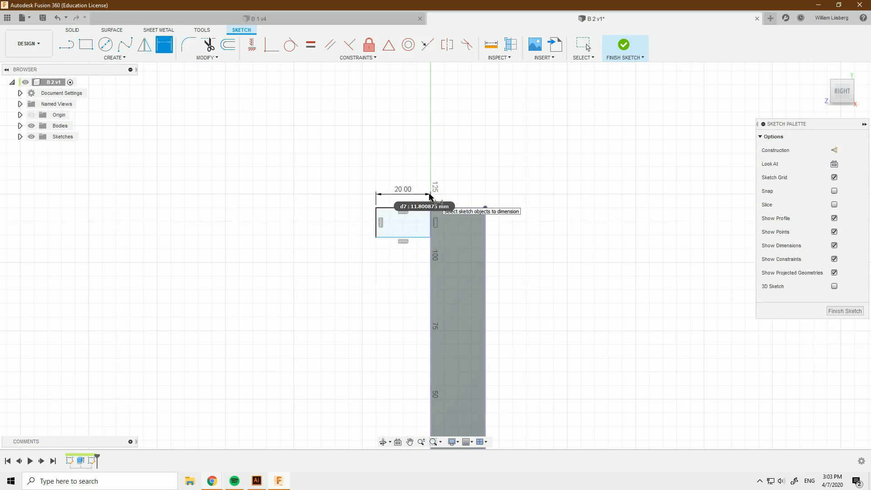
# - Try a 20 mm height dimension on the rectangle and delete that dimension
pyautogui.click(376, 221)
pyautogui.click(353, 222)
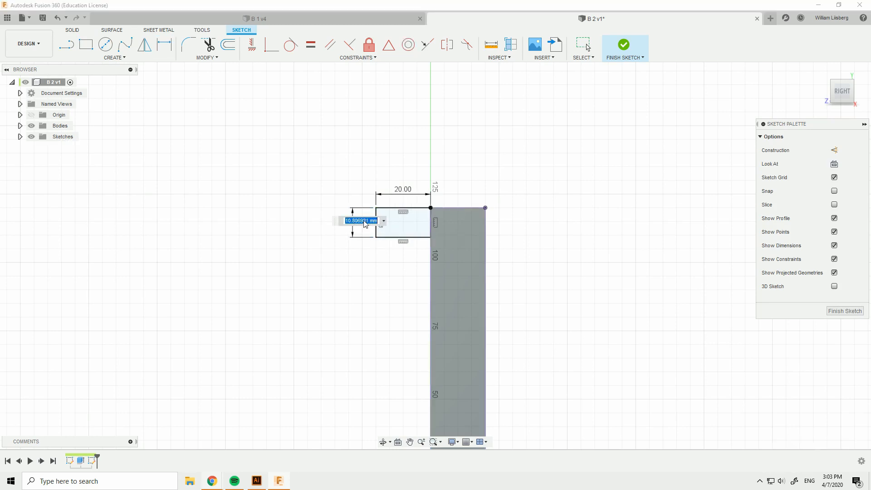
pyautogui.write('20')
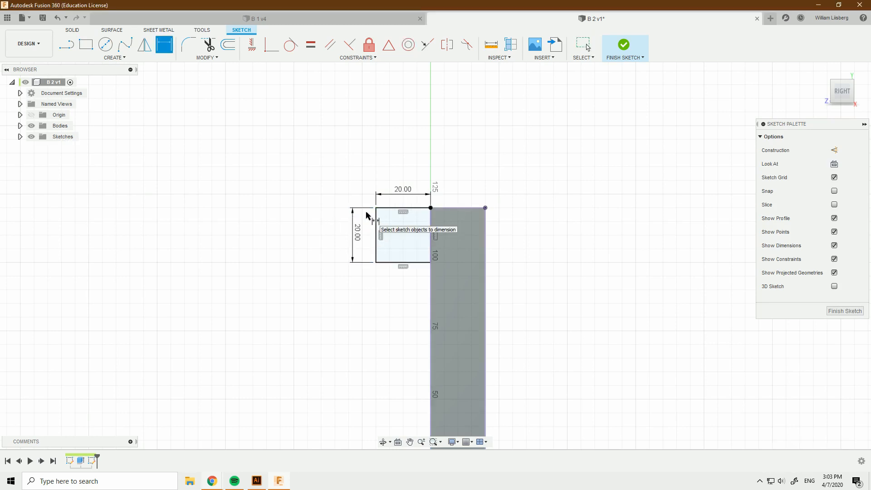
pyautogui.press('Escape')
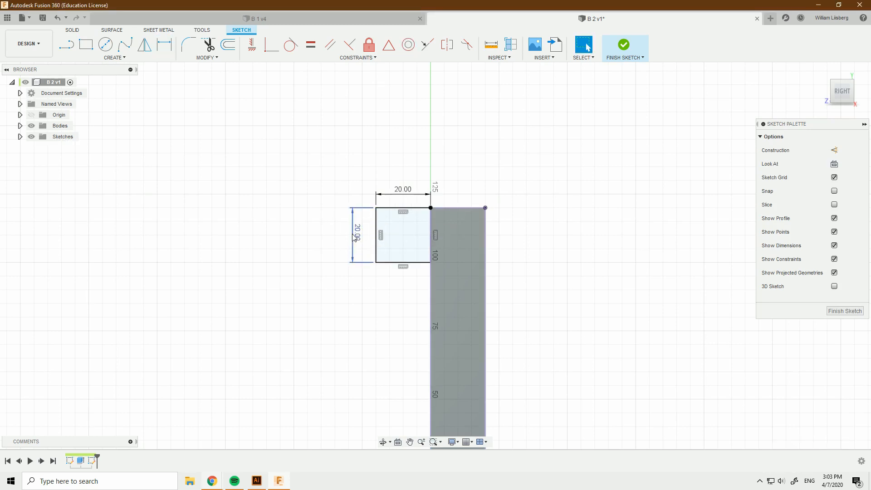
pyautogui.click(354, 236)
pyautogui.press('Delete')
# - Apply an Equal constraint between the rectangle's upper edge and its outer vertical edge to make it a square
pyautogui.click(312, 51)
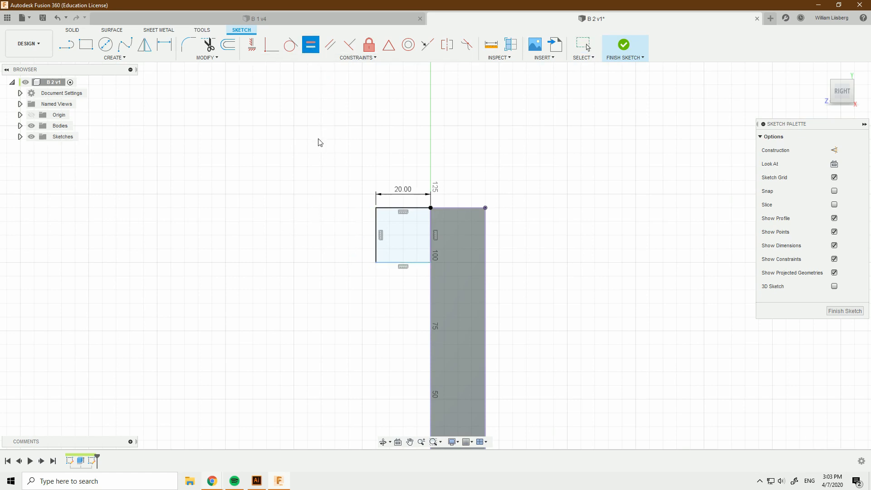
pyautogui.press('Escape')
pyautogui.moveTo(376, 266); pyautogui.dragTo(377, 287)
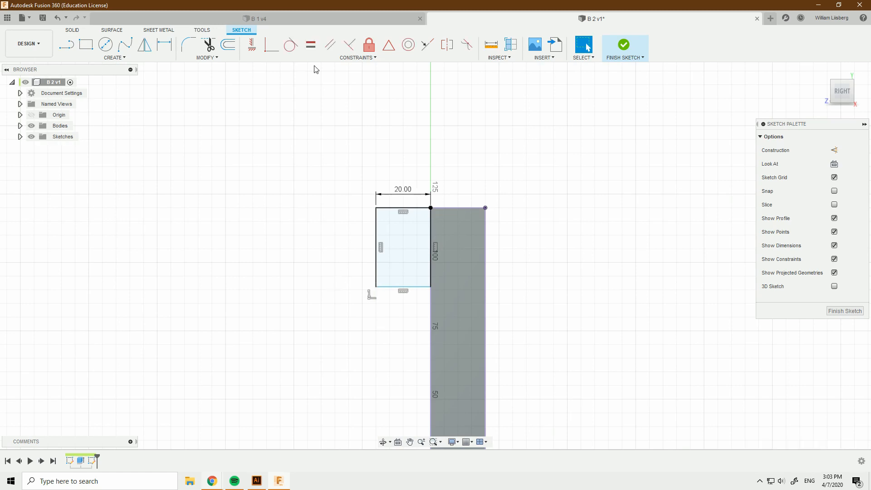
pyautogui.click(311, 45)
pyautogui.click(402, 209)
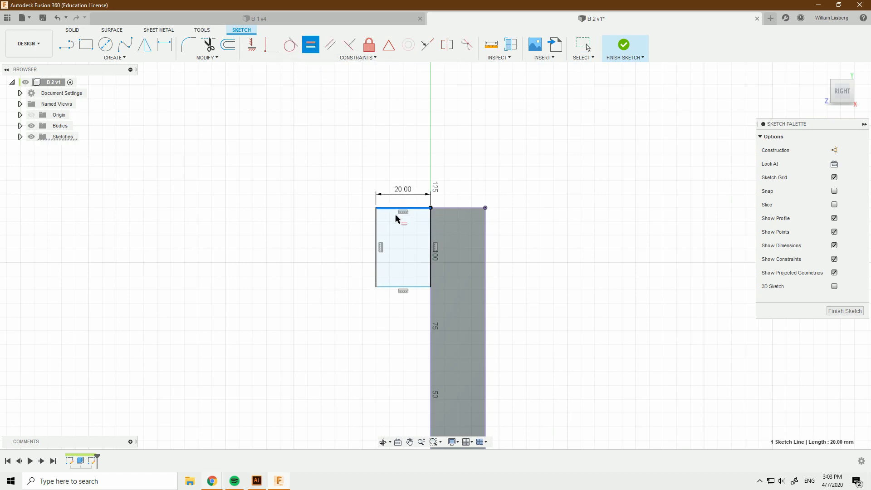
pyautogui.click(375, 234)
pyautogui.press('Escape')
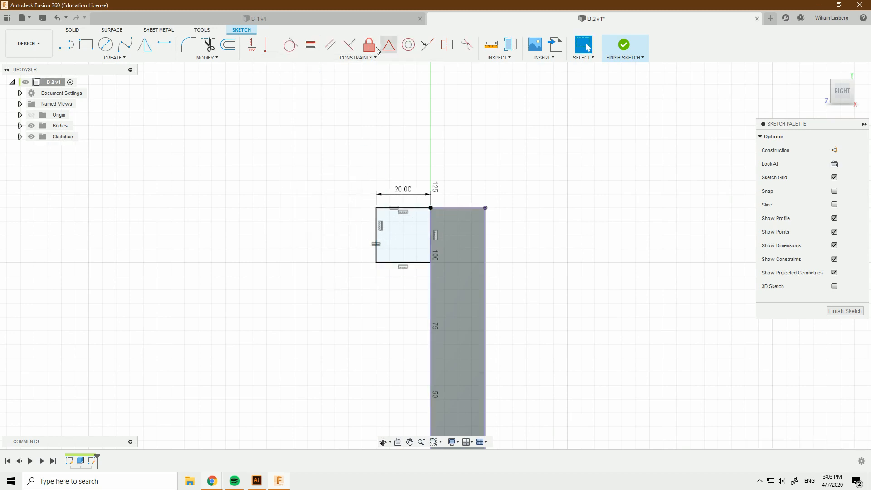
# - Try a 40 mm side length on the constrained square and undo that change
pyautogui.click(363, 58)
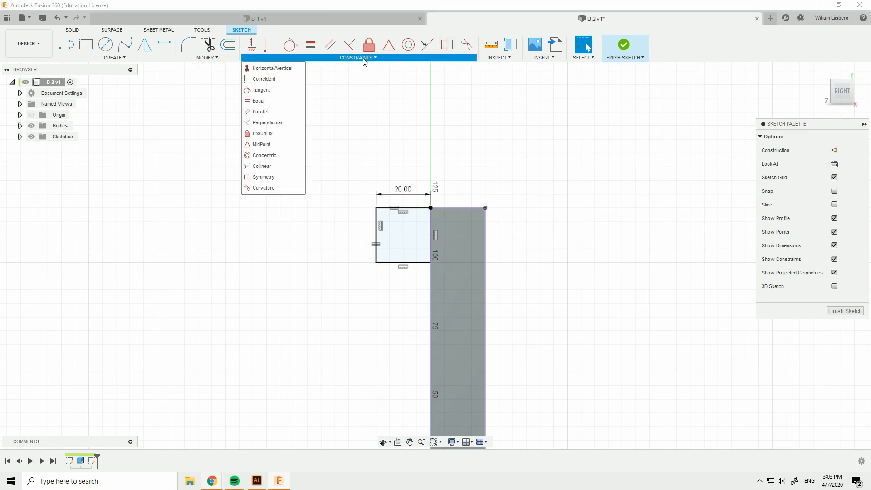
pyautogui.click(364, 59)
pyautogui.scroll(-3, 376, 104)
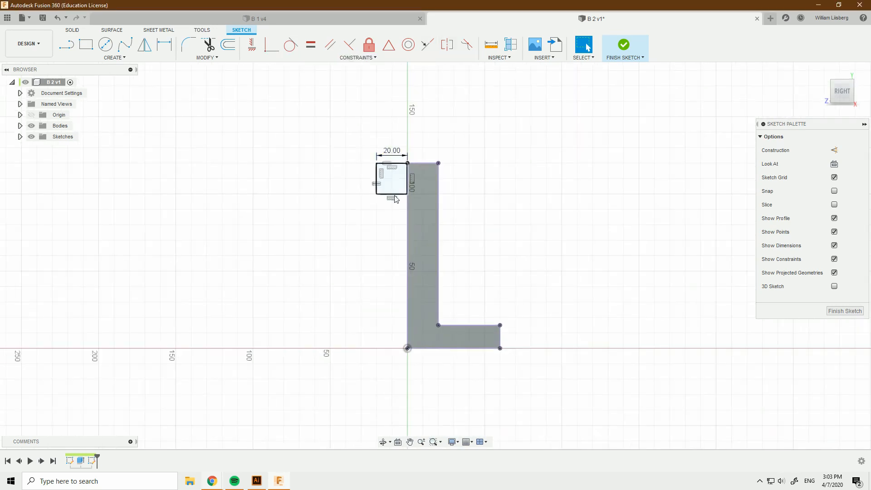
pyautogui.scroll(2, 400, 274)
pyautogui.moveTo(404, 228); pyautogui.dragTo(398, 244, button='middle')
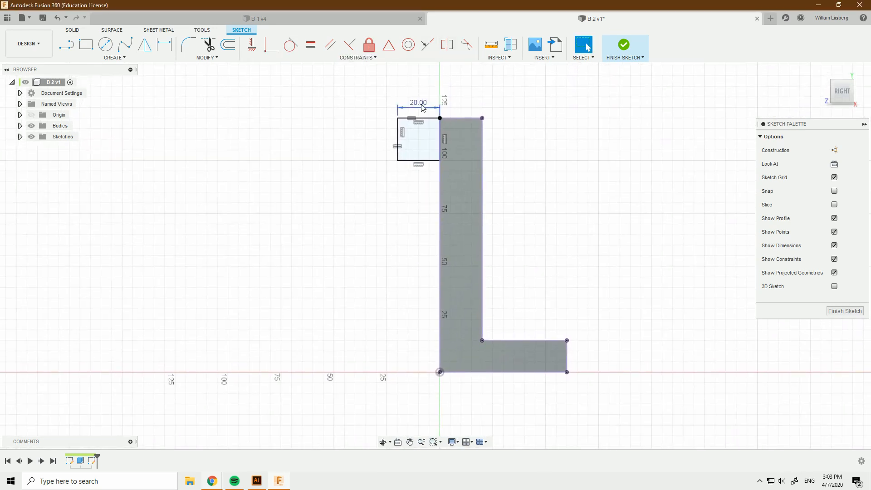
pyautogui.doubleClick(422, 108)
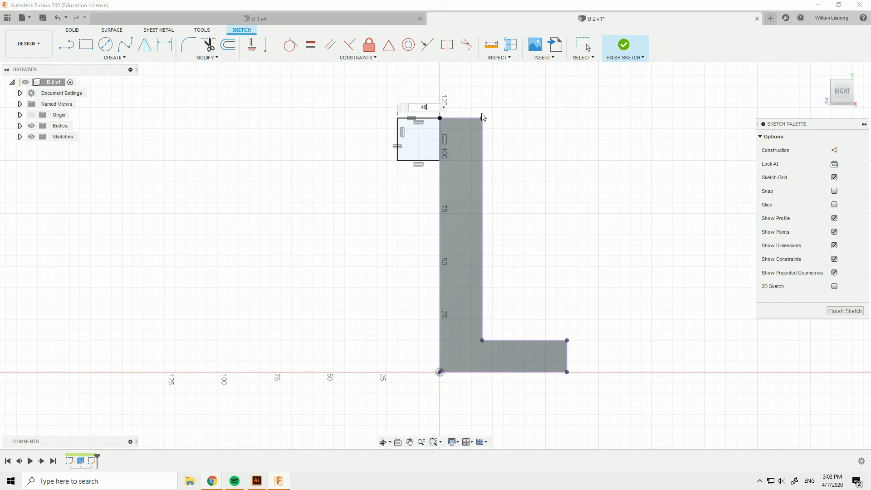
pyautogui.press('Return')
pyautogui.click(382, 119)
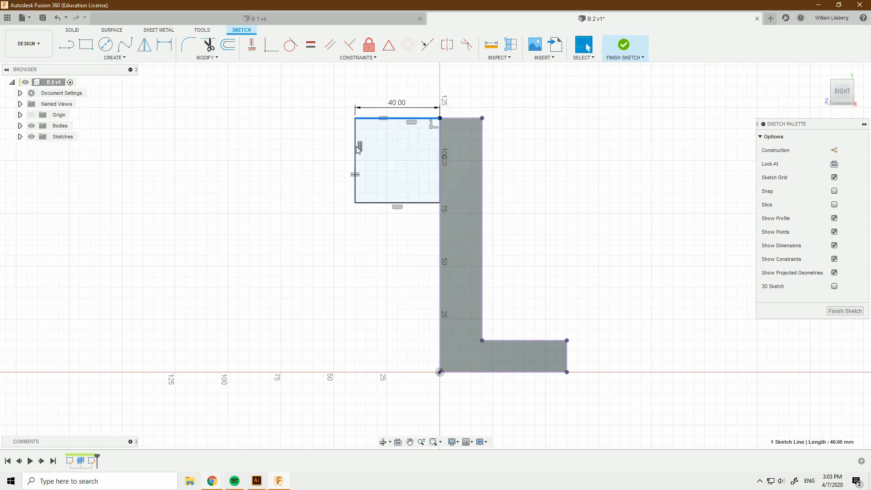
pyautogui.hotkey('ctrl', 'z')
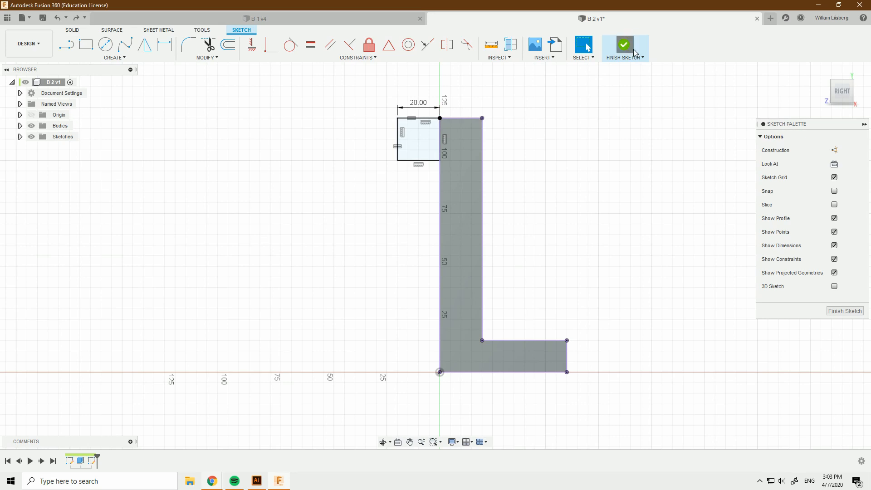
# - Finish the sketch and extrude the 20 mm square to the board's far end face as a new body
pyautogui.click(624, 46)
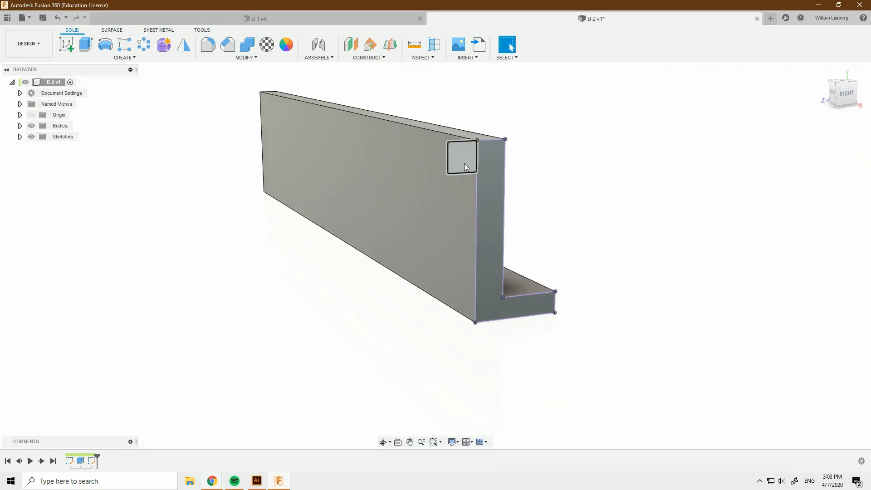
pyautogui.press('e')
pyautogui.click(464, 164)
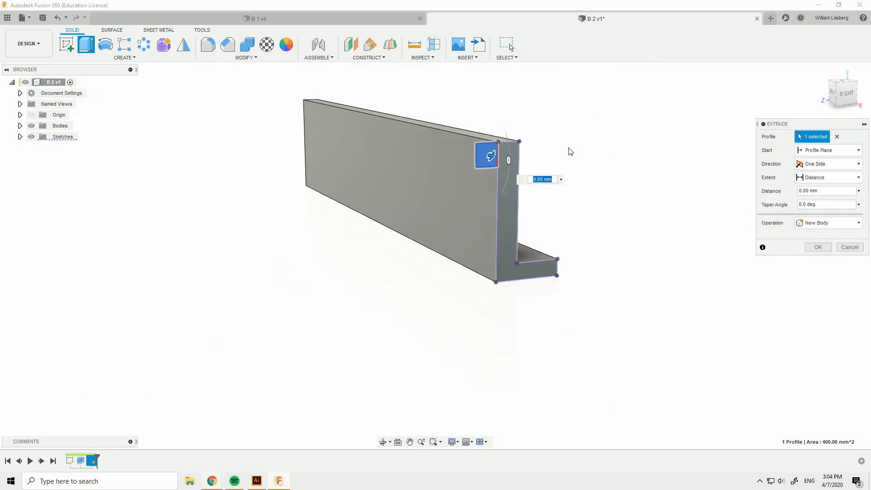
pyautogui.click(820, 182)
pyautogui.click(819, 202)
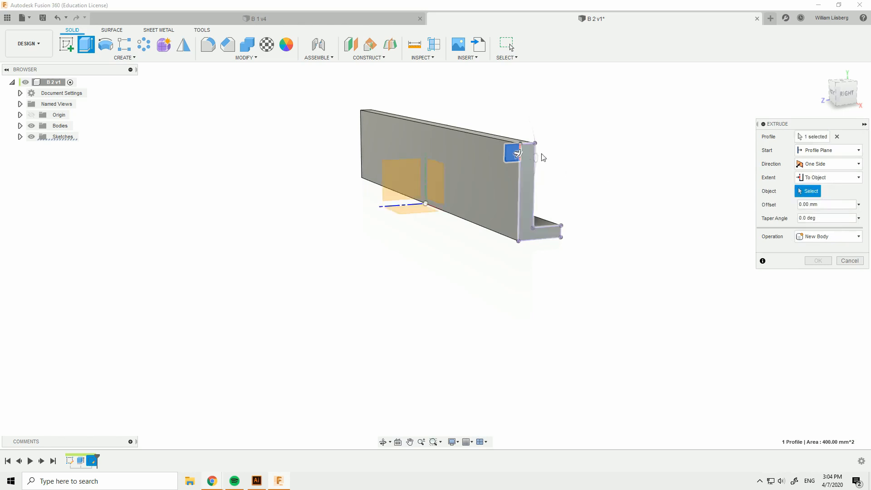
pyautogui.keyDown('shift'); pyautogui.moveTo(540, 154); pyautogui.dragTo(658, 151, button='middle'); pyautogui.keyUp('shift')
pyautogui.scroll(2, 408, 180)
pyautogui.click(430, 150)
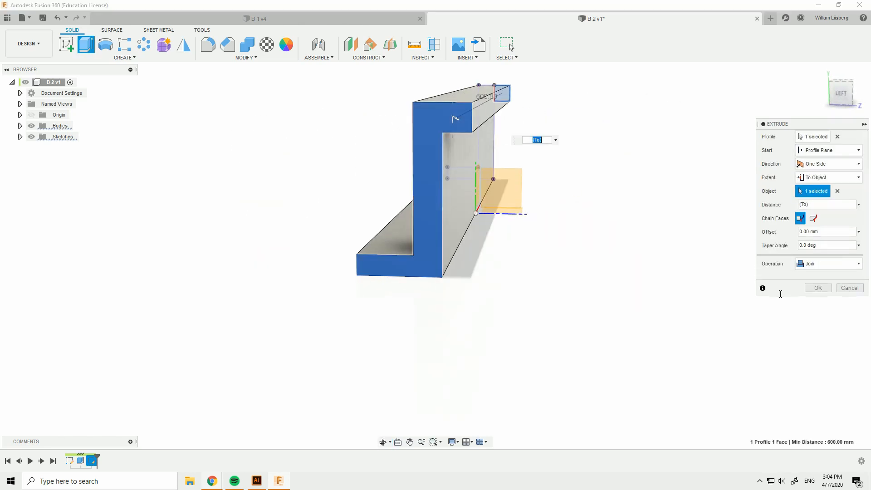
pyautogui.click(827, 265)
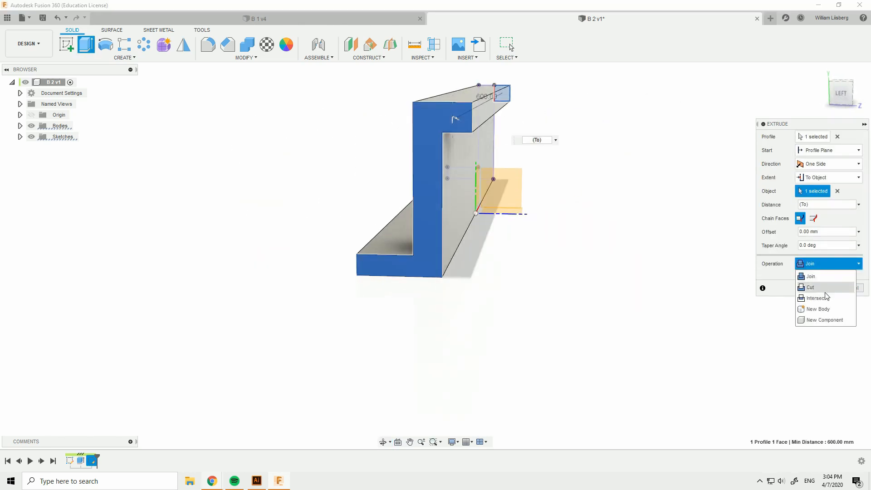
pyautogui.click(829, 310)
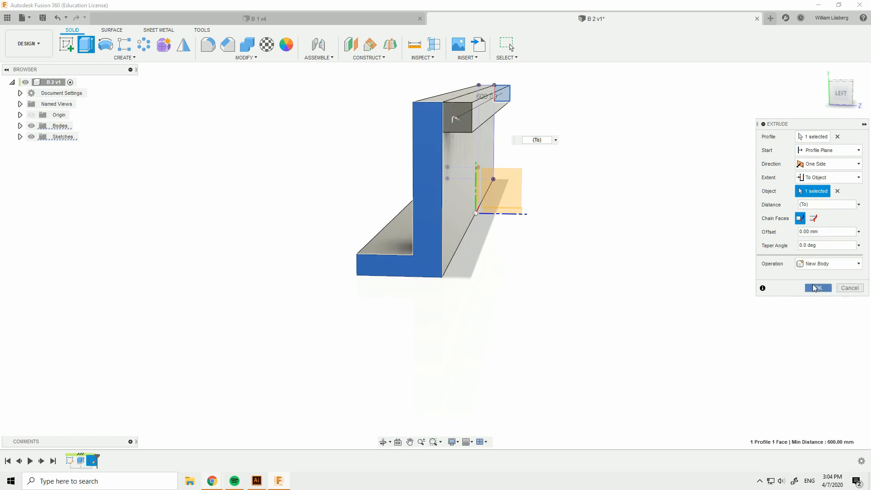
pyautogui.click(817, 288)
pyautogui.keyDown('shift'); pyautogui.moveTo(676, 204); pyautogui.dragTo(536, 181, button='middle'); pyautogui.keyUp('shift')
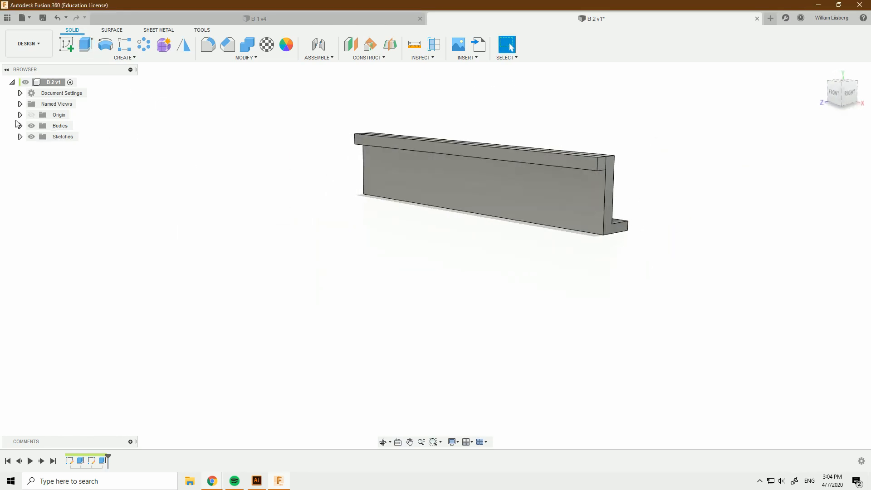
# - Try to construct a midplane between the L-shaped board's bottom and top faces
pyautogui.click(31, 117)
pyautogui.click(31, 116)
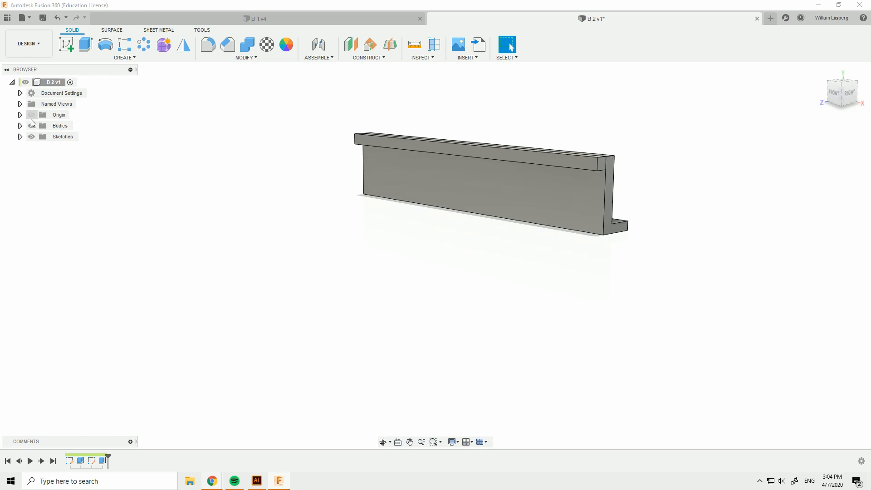
pyautogui.click(459, 153)
pyautogui.click(558, 115)
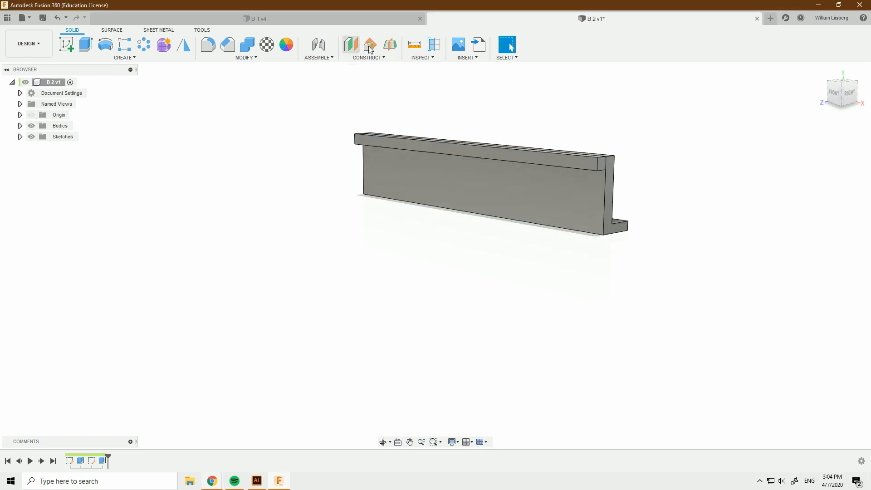
pyautogui.click(390, 44)
pyautogui.keyDown('shift'); pyautogui.moveTo(616, 153); pyautogui.dragTo(536, 204, button='middle'); pyautogui.keyUp('shift')
pyautogui.click(590, 186)
pyautogui.click(573, 169)
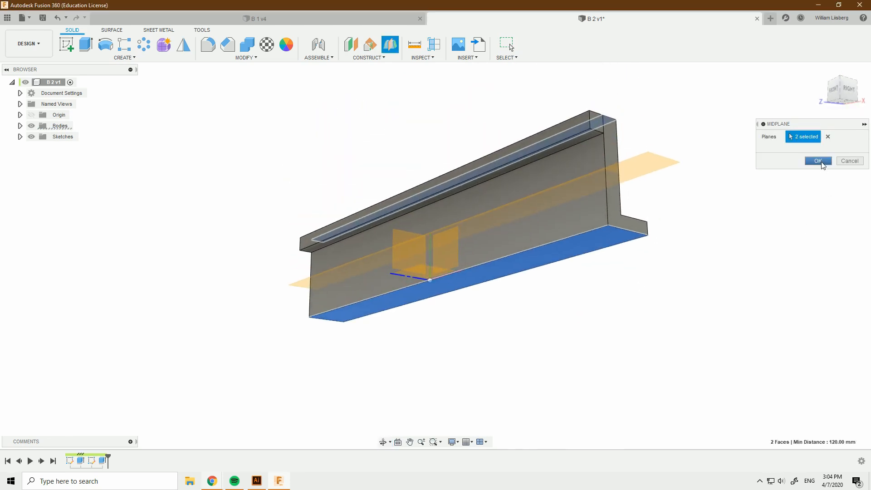
pyautogui.click(830, 162)
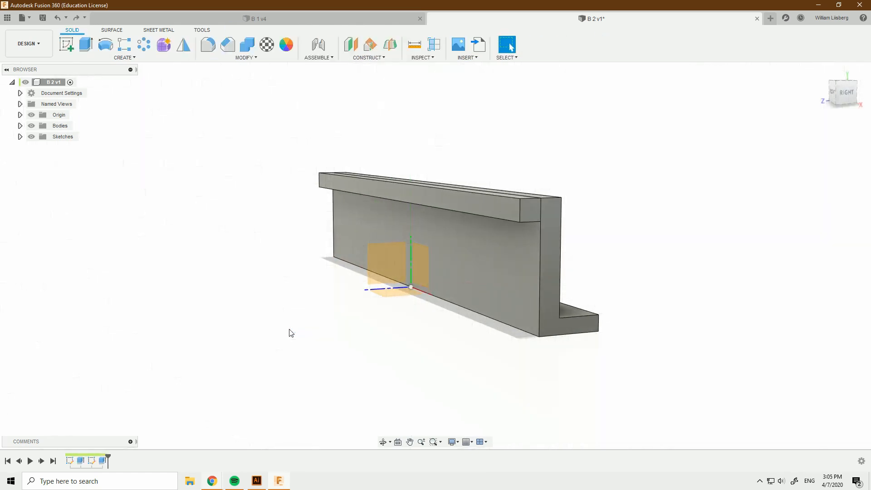
pyautogui.click(32, 115)
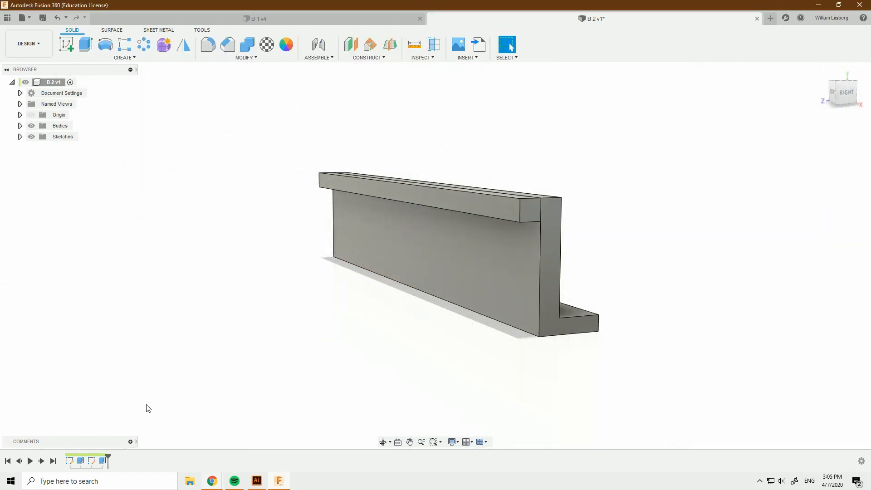
# - Reopen the L-profile sketch and delete the coincident constraints holding its lower outer corner at the origin
pyautogui.doubleClick(68, 461)
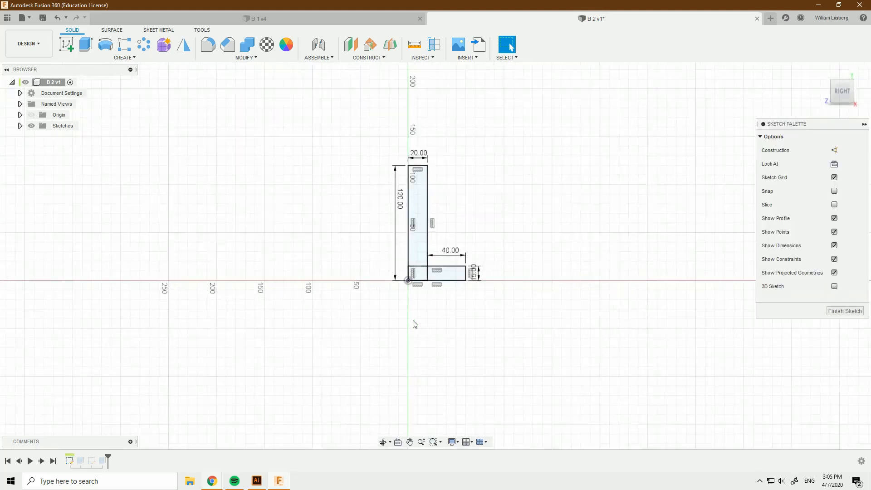
pyautogui.scroll(3, 443, 287)
pyautogui.click(383, 237)
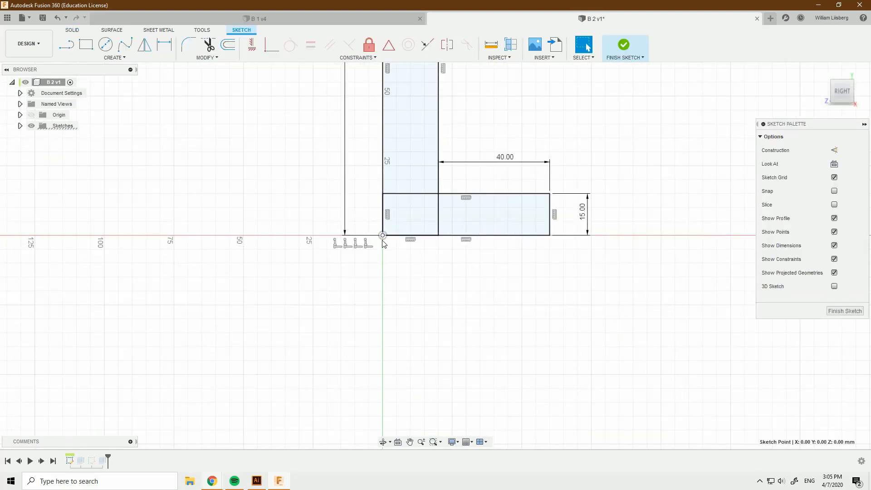
pyautogui.click(338, 246)
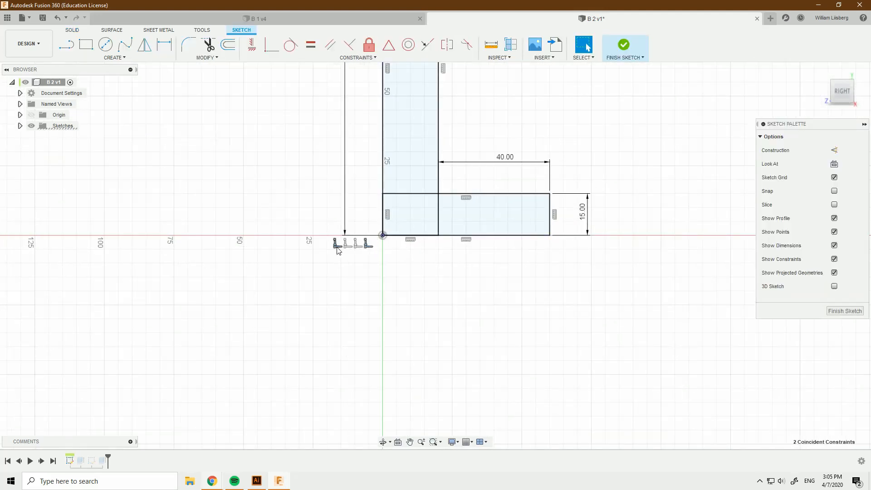
pyautogui.press('Delete')
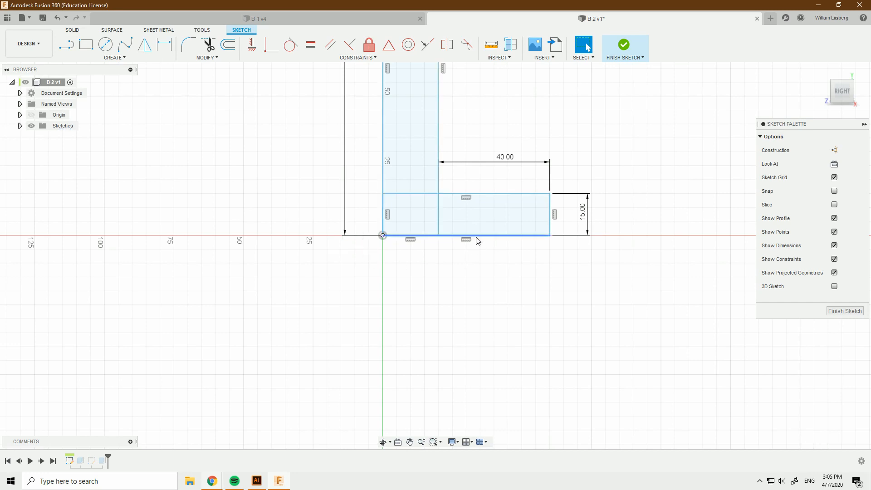
# - Move the L profile off the origin and reattach the foot rectangle's corners to the upright's outer edge and lower corner
pyautogui.moveTo(410, 265); pyautogui.dragTo(410, 265)
pyautogui.moveTo(431, 235); pyautogui.dragTo(484, 273)
pyautogui.click(426, 300)
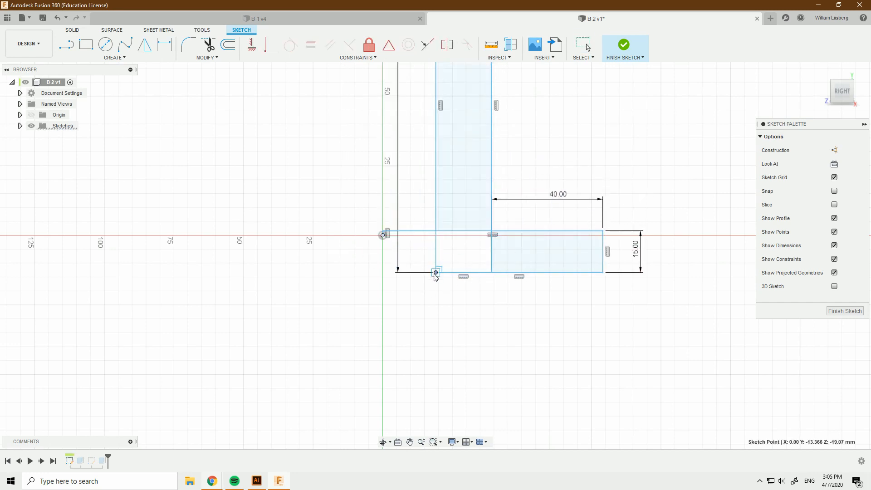
pyautogui.moveTo(383, 234); pyautogui.dragTo(438, 237)
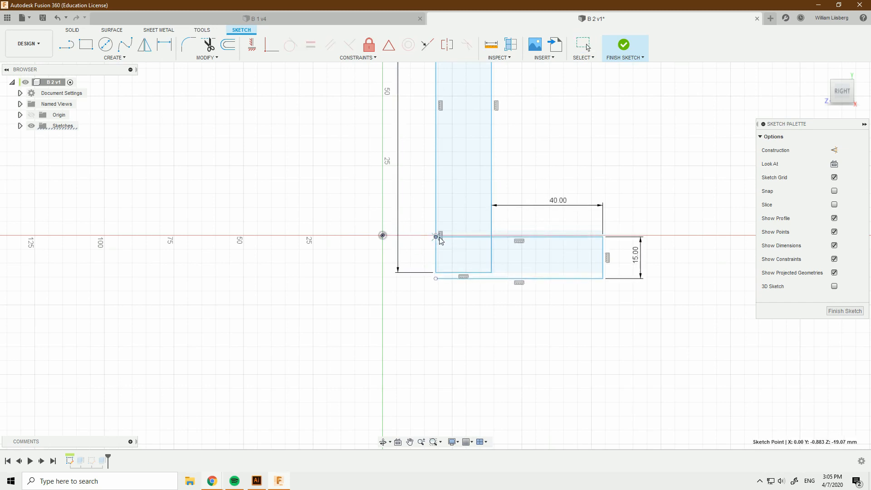
pyautogui.moveTo(437, 278); pyautogui.dragTo(436, 273)
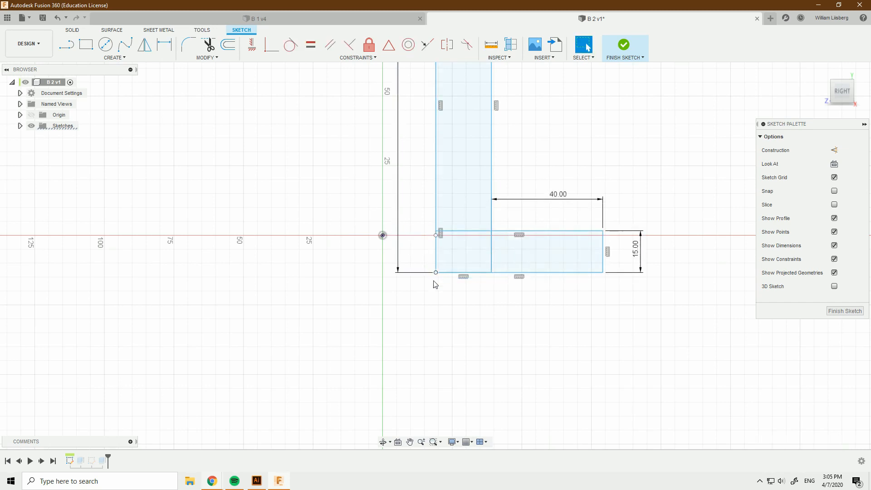
# - Move the foot rectangle above the horizontal axis and snap the upright's lower outer corner onto the foot's lower corner
pyautogui.click(435, 232)
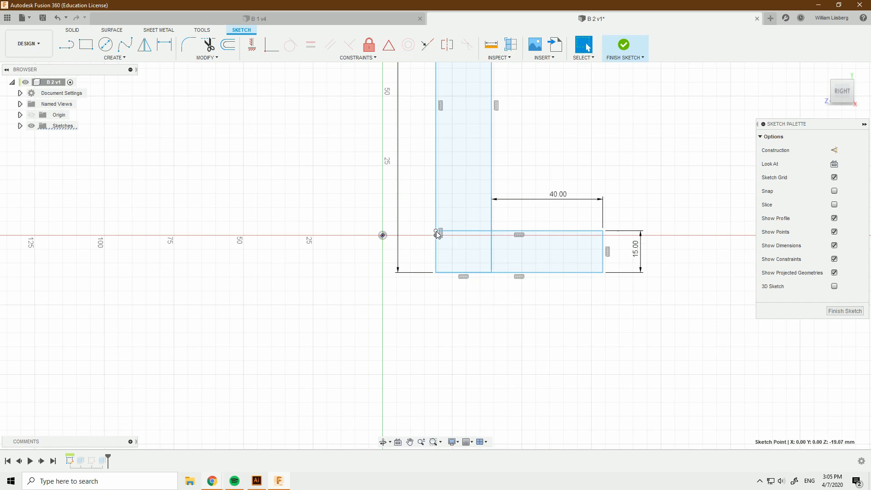
pyautogui.click(436, 231)
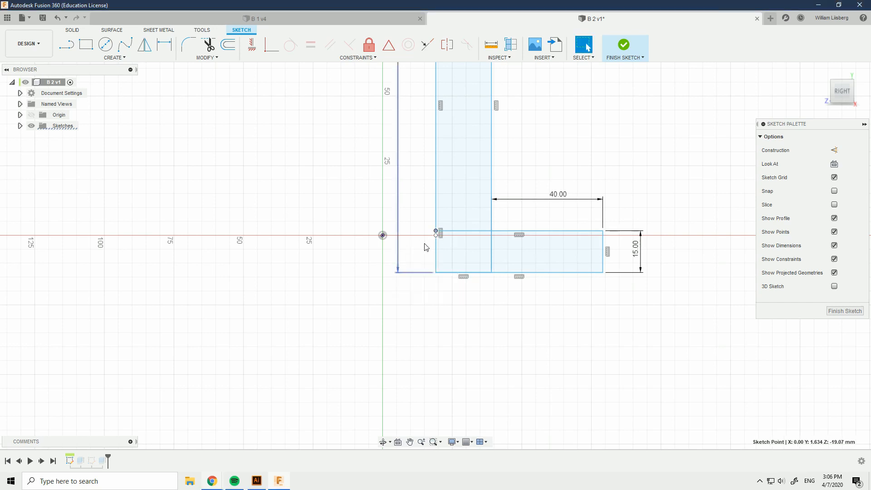
pyautogui.click(427, 248)
pyautogui.scroll(-1, 423, 249)
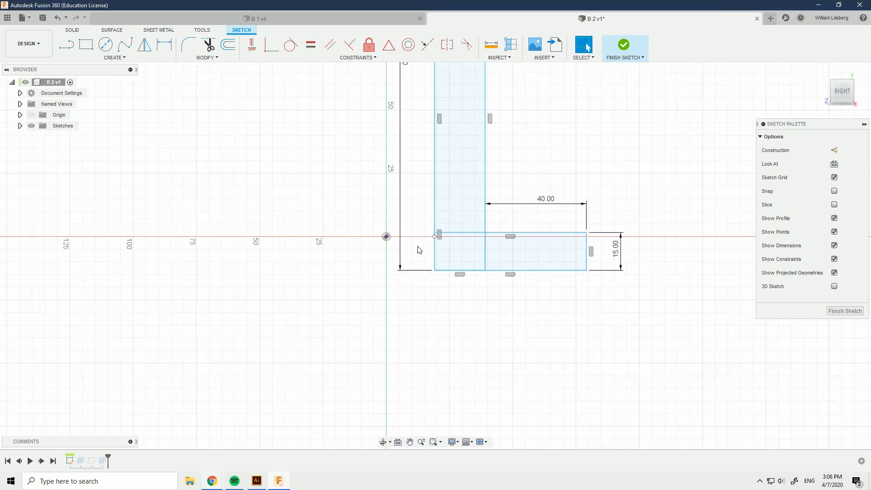
pyautogui.moveTo(494, 230); pyautogui.dragTo(515, 164)
pyautogui.moveTo(454, 236); pyautogui.dragTo(453, 201)
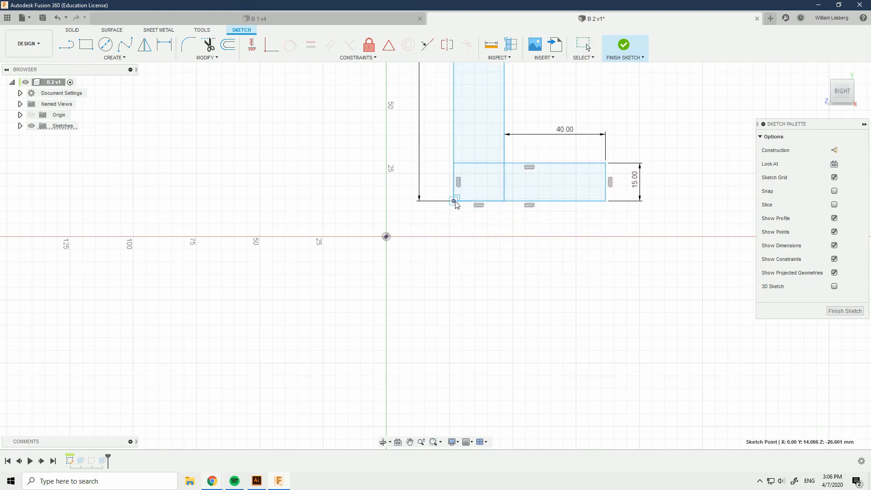
# - Start a Midpoint constraint on the upright's 120 mm outer vertical edge
pyautogui.scroll(-2, 435, 233)
pyautogui.moveTo(434, 234); pyautogui.dragTo(433, 256, button='middle')
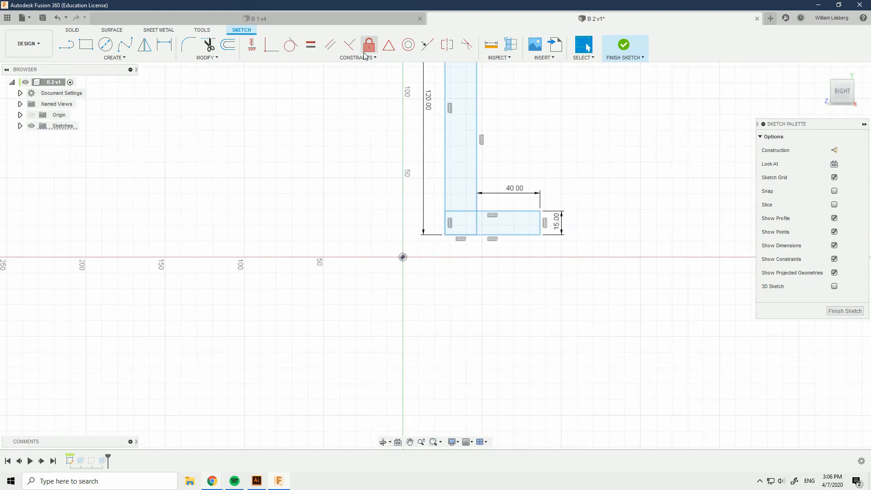
pyautogui.click(389, 44)
pyautogui.moveTo(390, 145); pyautogui.dragTo(378, 177, button='middle')
pyautogui.scroll(-1, 409, 172)
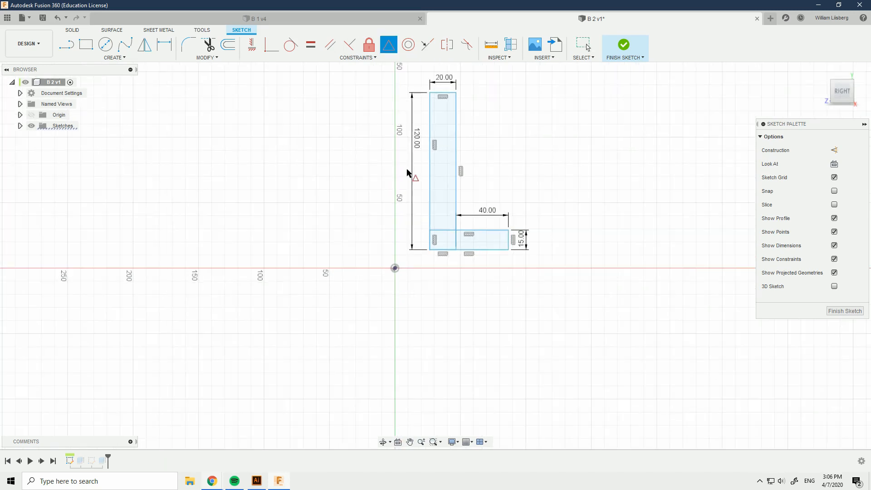
pyautogui.click(429, 168)
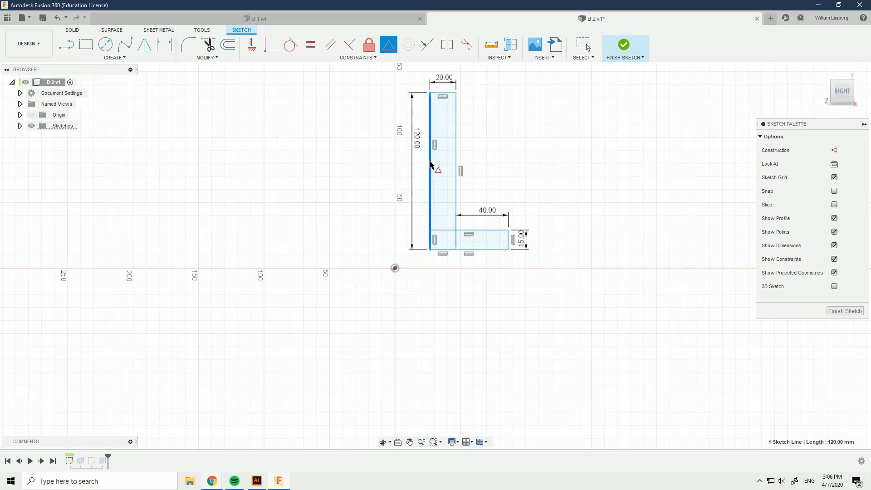
# - Constrain the midpoint of the profile's 120 mm vertical line to the origin and finish the sketch
pyautogui.click(395, 269)
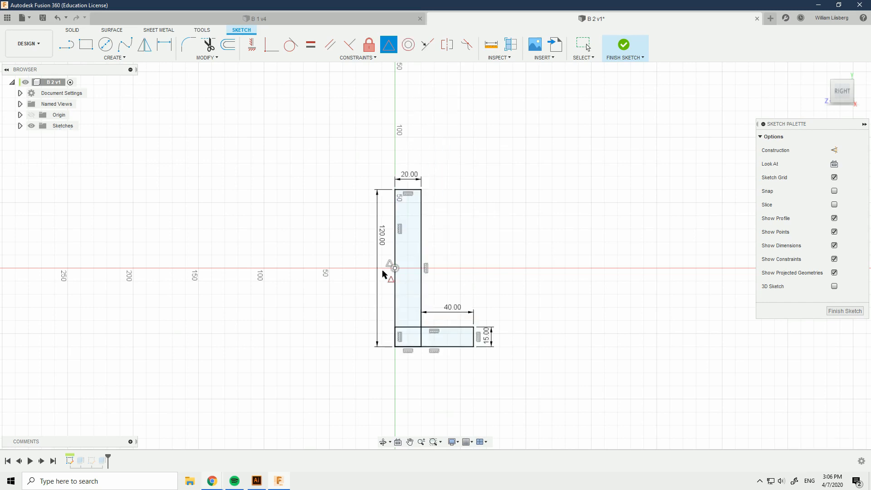
pyautogui.rightClick(332, 266)
pyautogui.click(358, 259)
pyautogui.scroll(1, 422, 318)
pyautogui.scroll(-2, 341, 303)
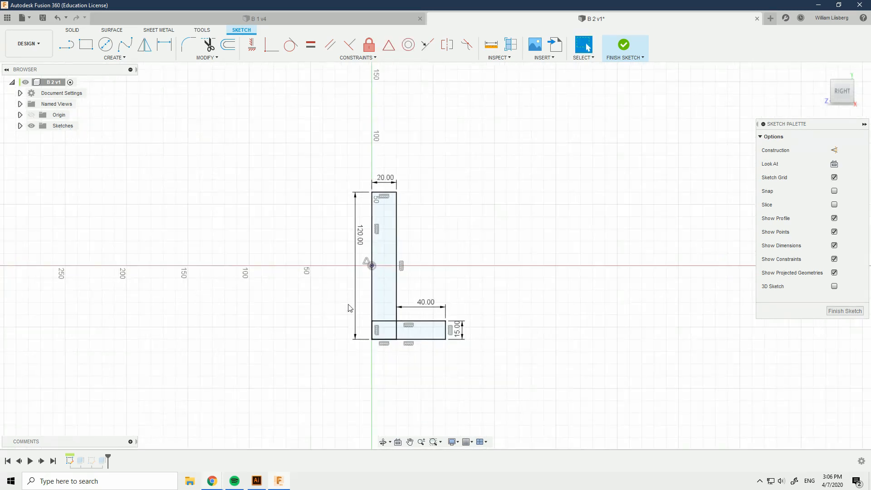
pyautogui.scroll(2, 354, 313)
pyautogui.click(624, 45)
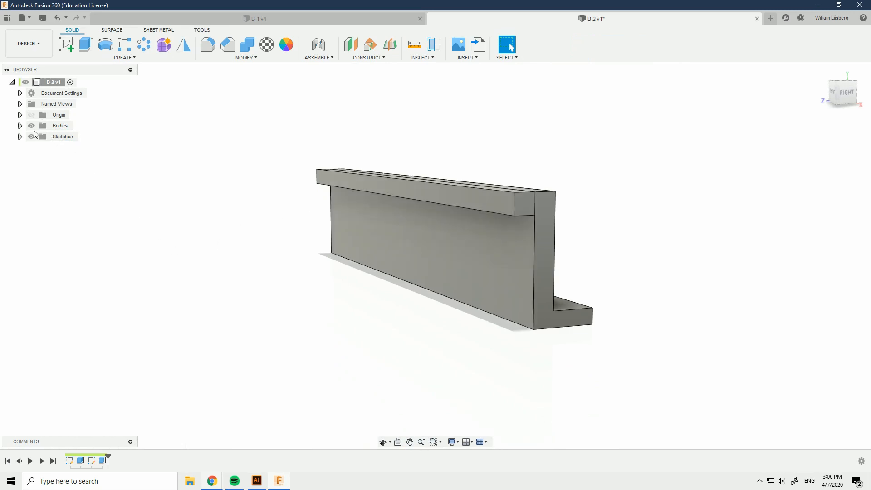
# - Mirror the upper rail body, Body2, about the horizontal origin plane to create a matching lower rail
pyautogui.click(20, 127)
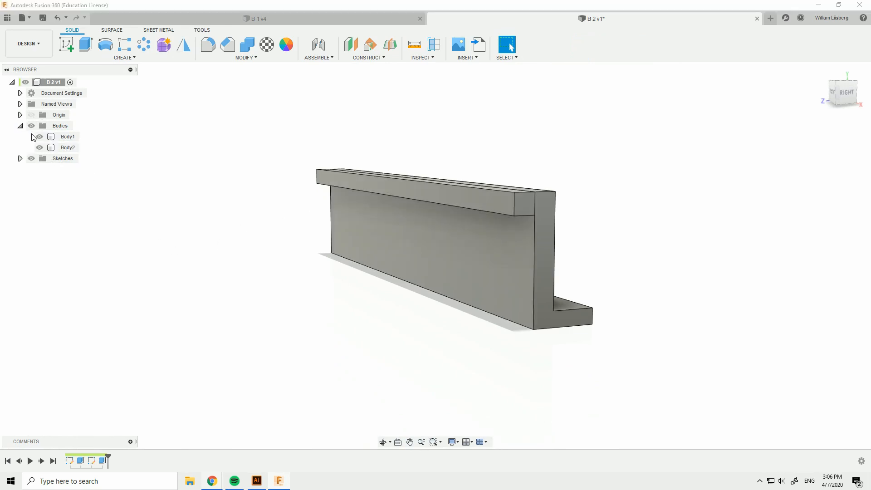
pyautogui.click(68, 147)
pyautogui.click(183, 44)
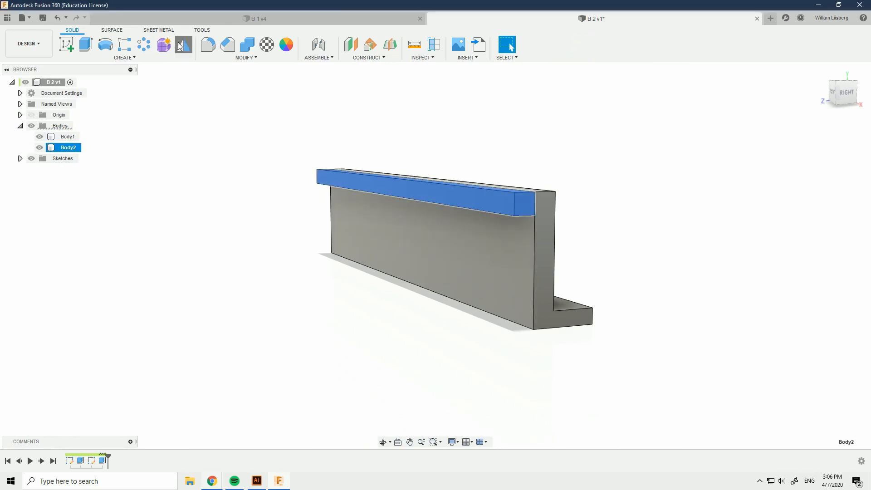
pyautogui.click(803, 167)
pyautogui.keyDown('shift'); pyautogui.moveTo(602, 125); pyautogui.dragTo(611, 132, button='middle'); pyautogui.keyUp('shift')
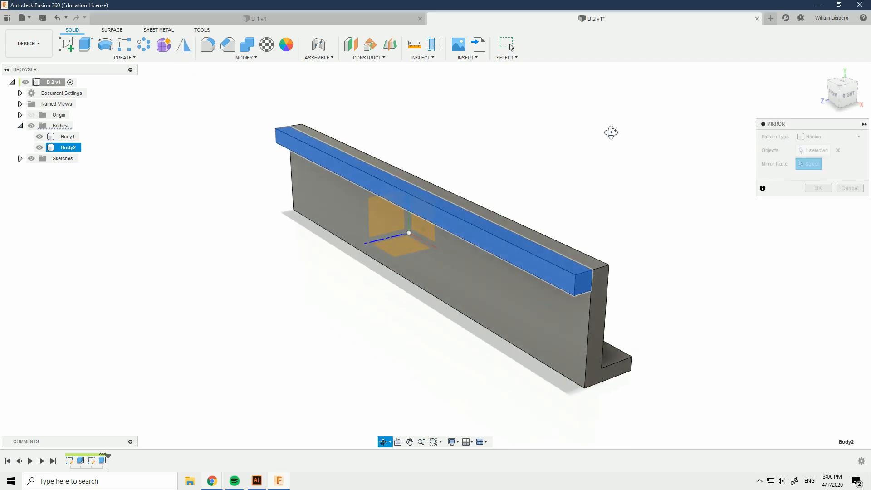
pyautogui.click(414, 247)
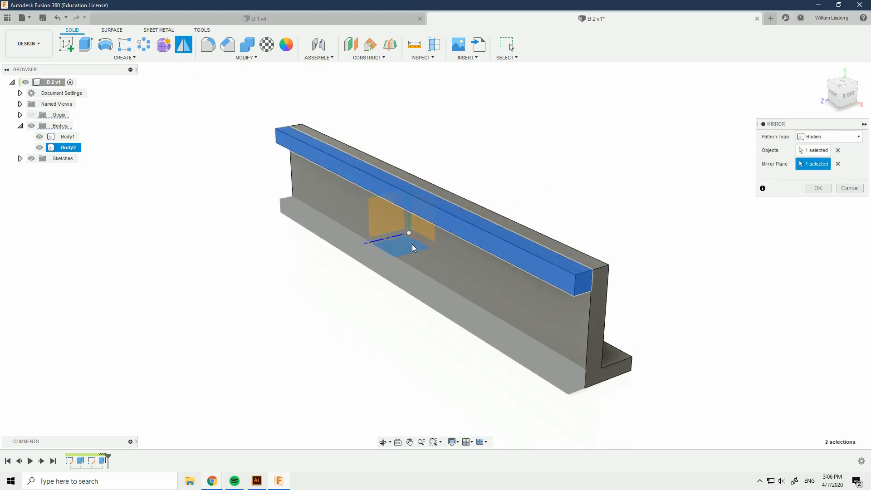
pyautogui.click(819, 188)
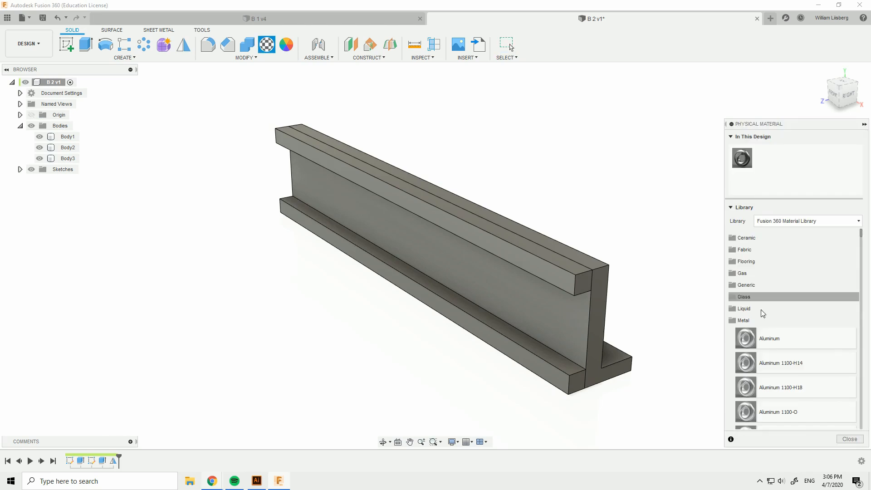
# - Assign Aluminum 6061 to the L-shaped beam and Stainless Steel to the rails from the Favorites material library
pyautogui.click(788, 321)
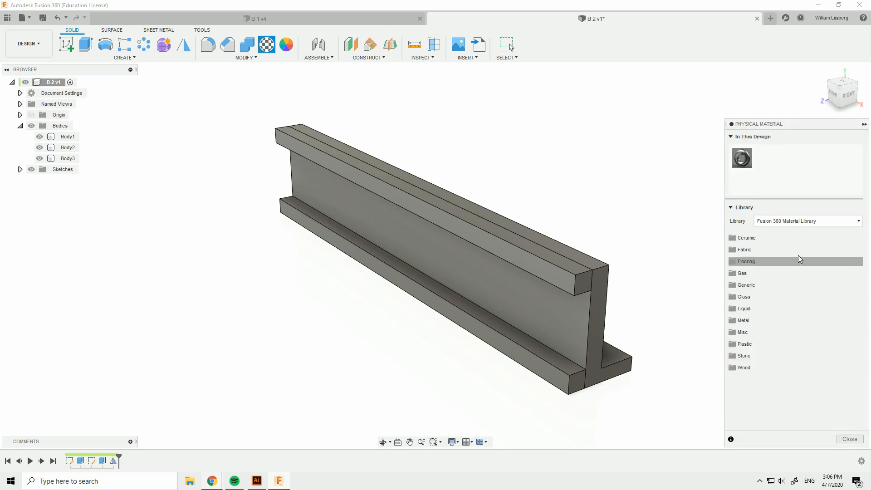
pyautogui.click(802, 224)
pyautogui.click(797, 264)
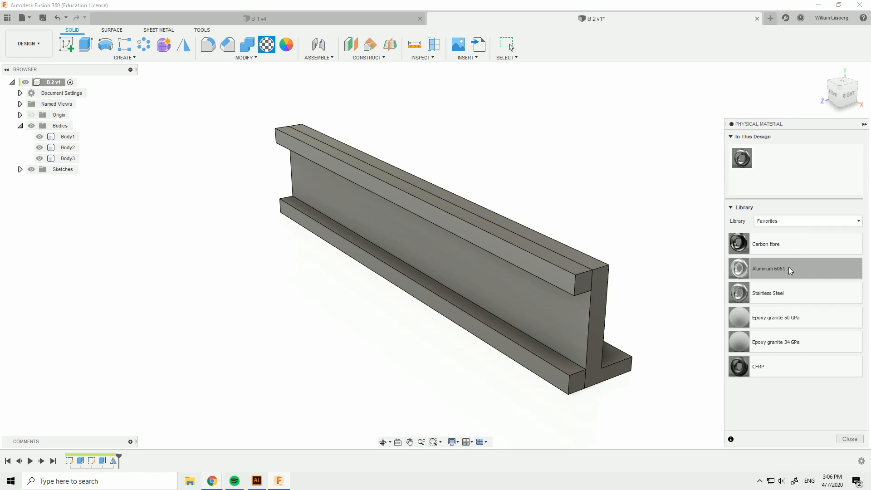
pyautogui.moveTo(791, 271); pyautogui.dragTo(601, 318)
pyautogui.moveTo(767, 295); pyautogui.dragTo(545, 371)
pyautogui.press('Escape')
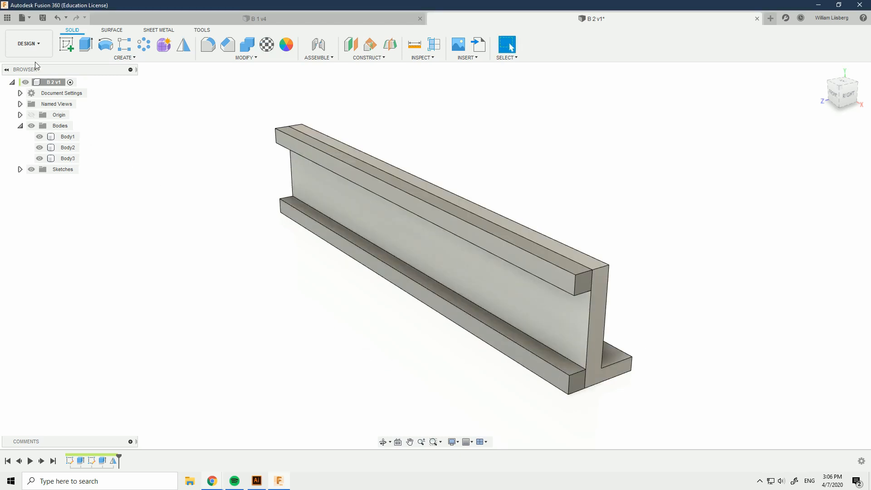
# - Switch to the Simulation workspace and create a Static Stress study
pyautogui.click(29, 44)
pyautogui.click(29, 113)
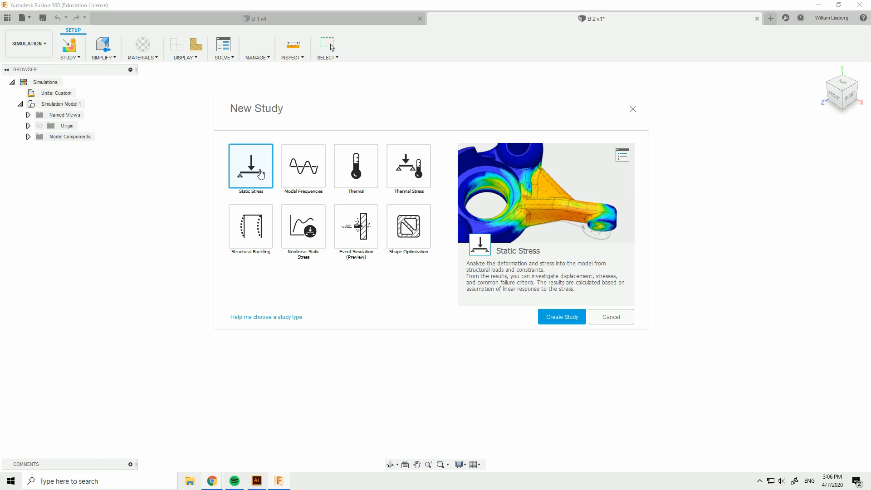
pyautogui.doubleClick(260, 174)
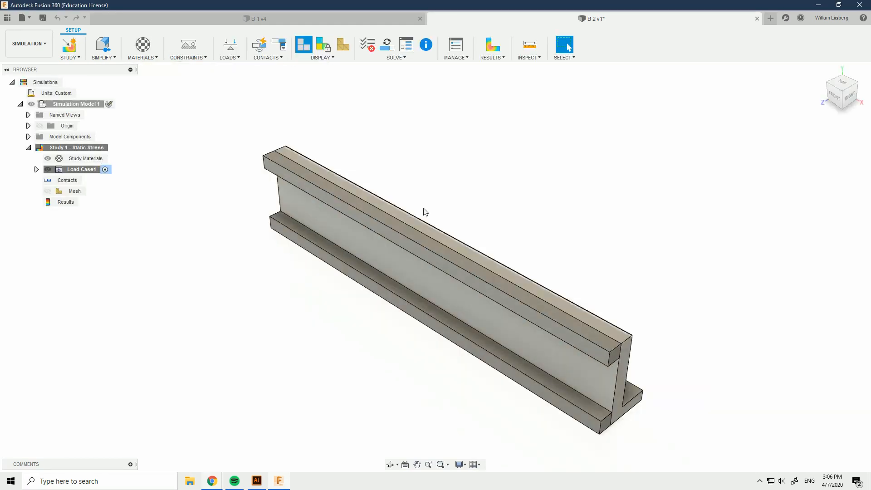
# - Apply a Fixed structural constraint in all three axes to both end faces of the L-shaped beam, leaving the rail ends free
pyautogui.keyDown('shift'); pyautogui.moveTo(425, 212); pyautogui.dragTo(577, 297, button='middle'); pyautogui.keyUp('shift')
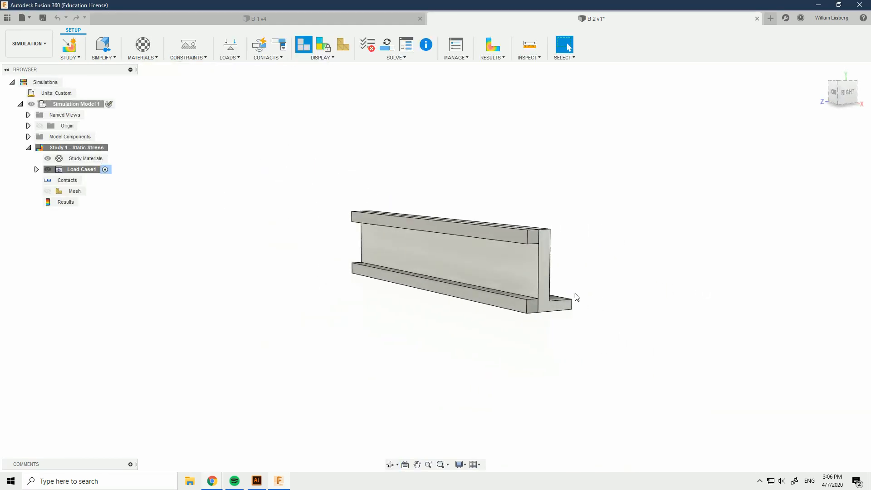
pyautogui.scroll(2, 577, 297)
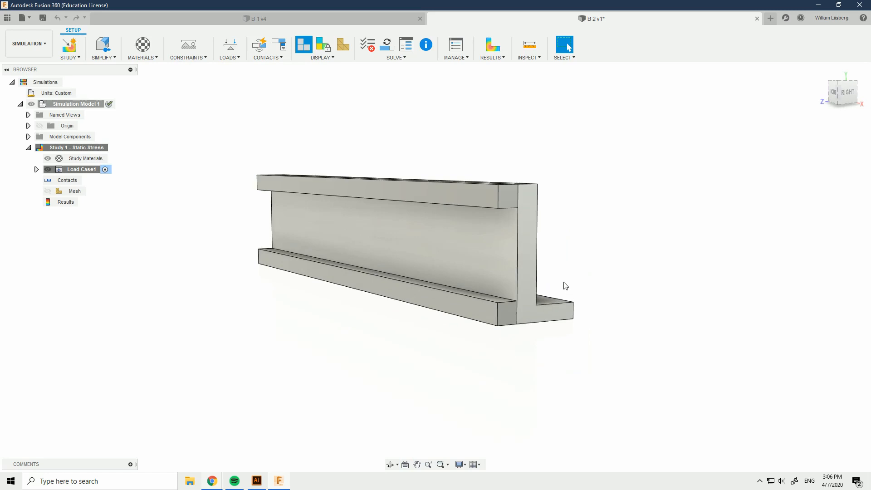
pyautogui.click(189, 51)
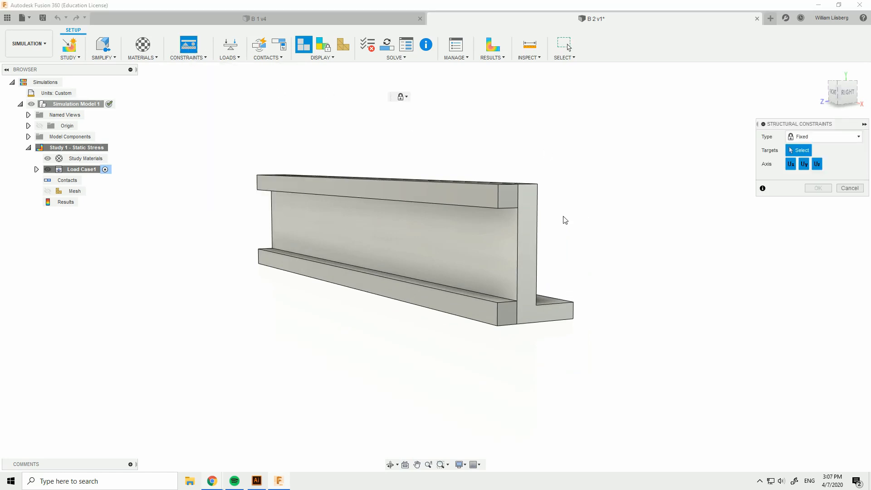
pyautogui.click(532, 229)
pyautogui.keyDown('shift'); pyautogui.moveTo(532, 229); pyautogui.dragTo(718, 189, button='middle'); pyautogui.keyUp('shift')
pyautogui.click(431, 267)
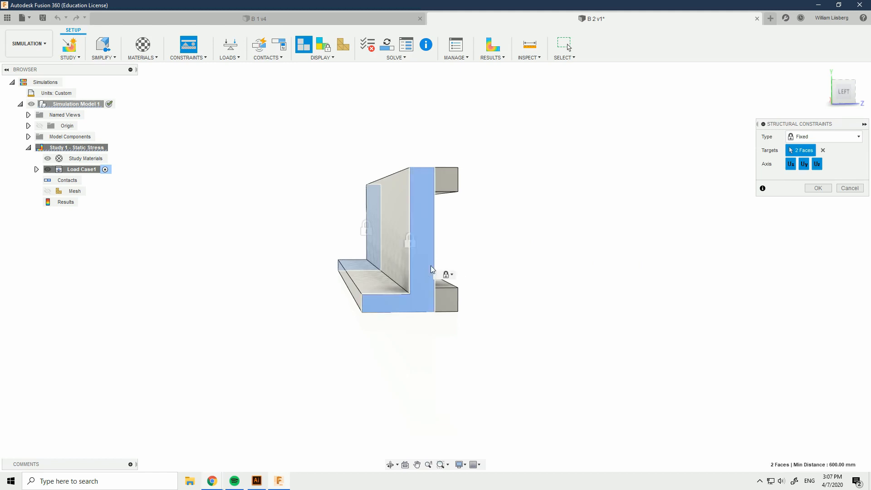
pyautogui.keyDown('shift'); pyautogui.moveTo(584, 155); pyautogui.dragTo(463, 158, button='middle'); pyautogui.keyUp('shift')
pyautogui.scroll(3, 579, 272)
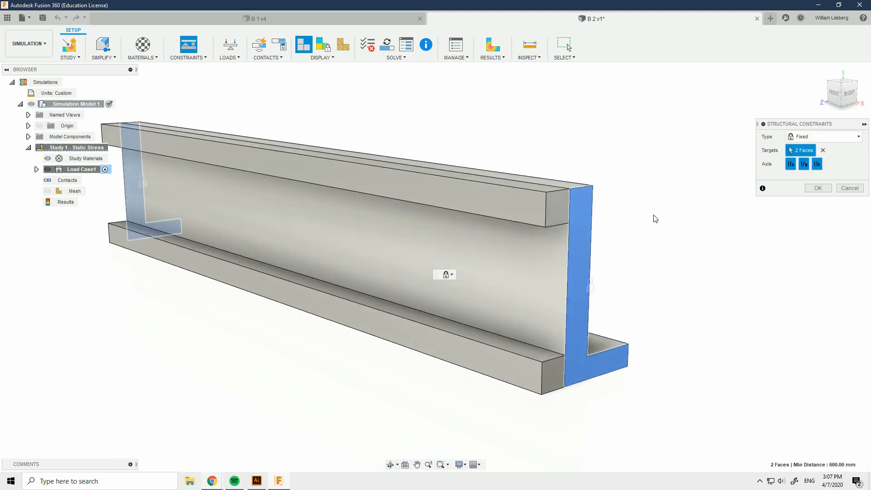
pyautogui.scroll(4, 588, 218)
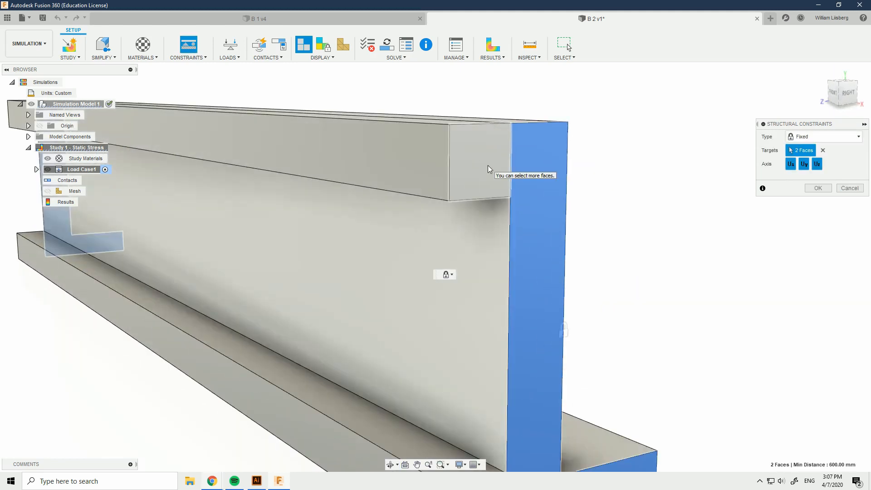
pyautogui.scroll(-4, 475, 159)
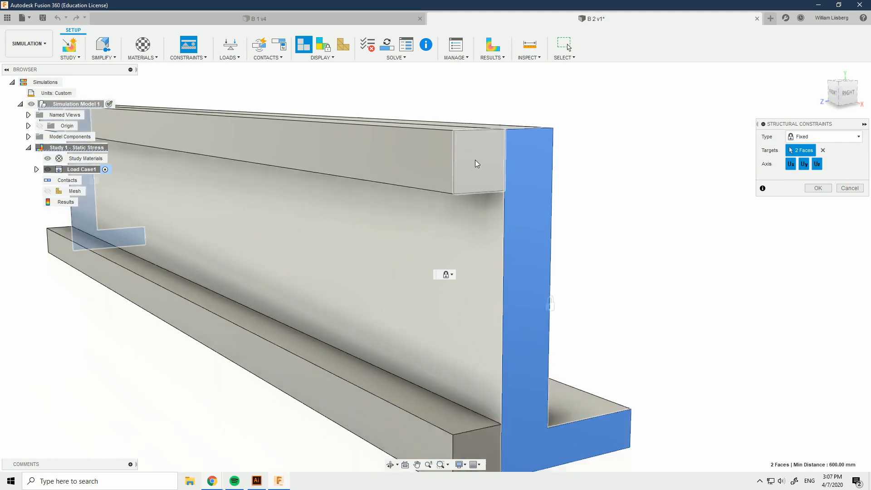
pyautogui.scroll(-2, 561, 145)
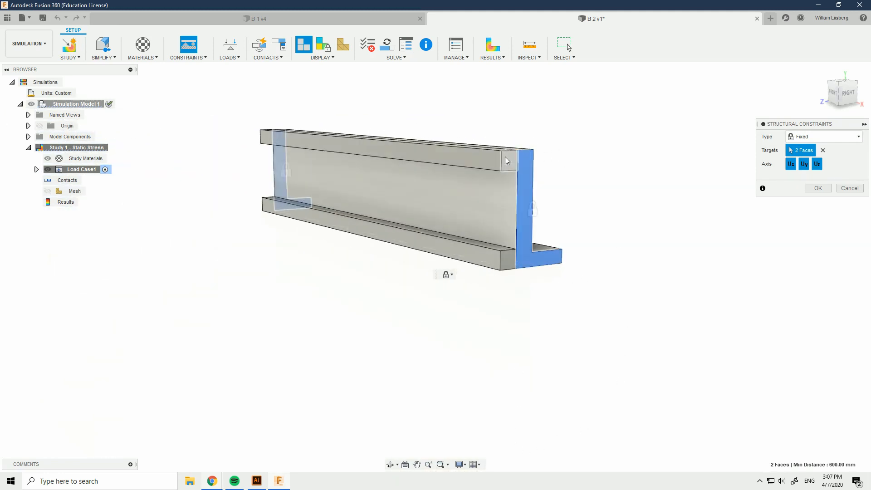
pyautogui.scroll(5, 508, 169)
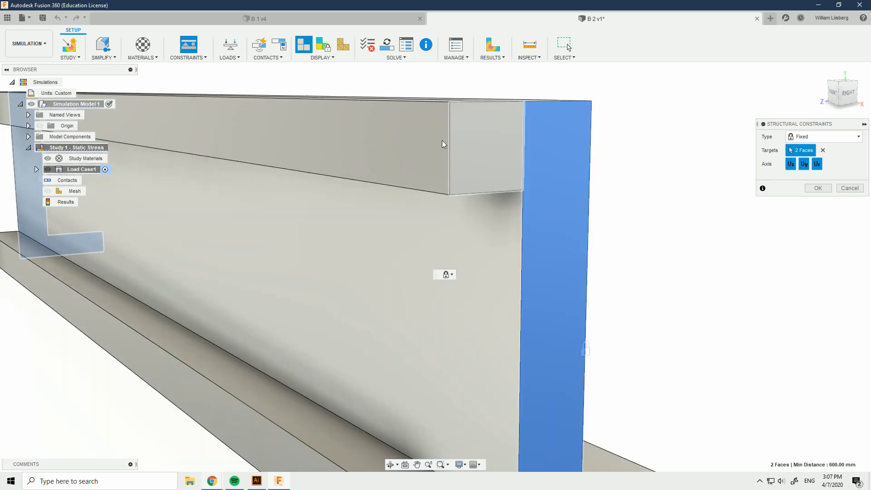
pyautogui.scroll(-6, 482, 176)
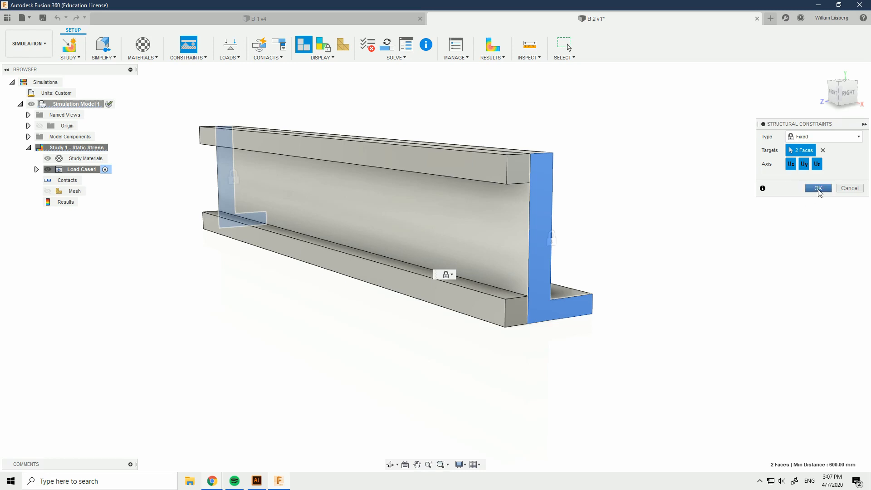
pyautogui.keyDown('shift'); pyautogui.moveTo(548, 256); pyautogui.dragTo(581, 274, button='middle'); pyautogui.keyUp('shift')
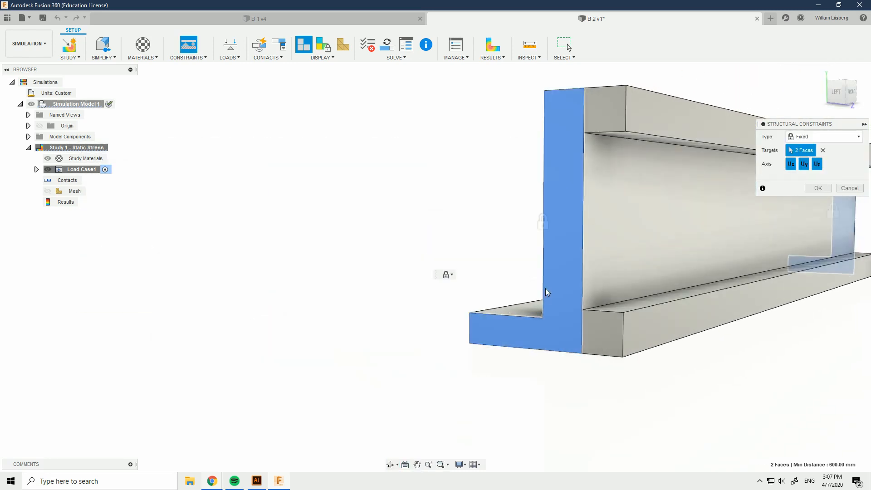
pyautogui.click(818, 188)
# - Review the study materials assigned to the three bodies
pyautogui.scroll(-5, 445, 247)
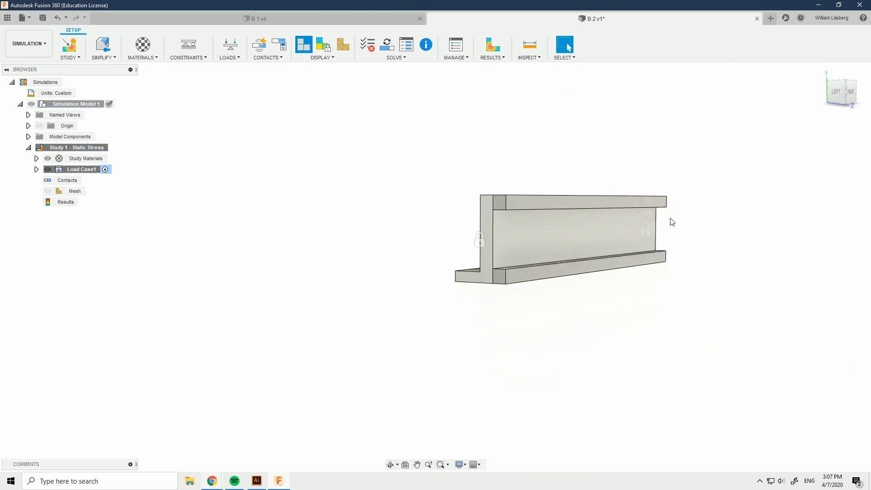
pyautogui.keyDown('shift'); pyautogui.moveTo(670, 219); pyautogui.dragTo(594, 222, button='middle'); pyautogui.keyUp('shift')
pyautogui.click(822, 71)
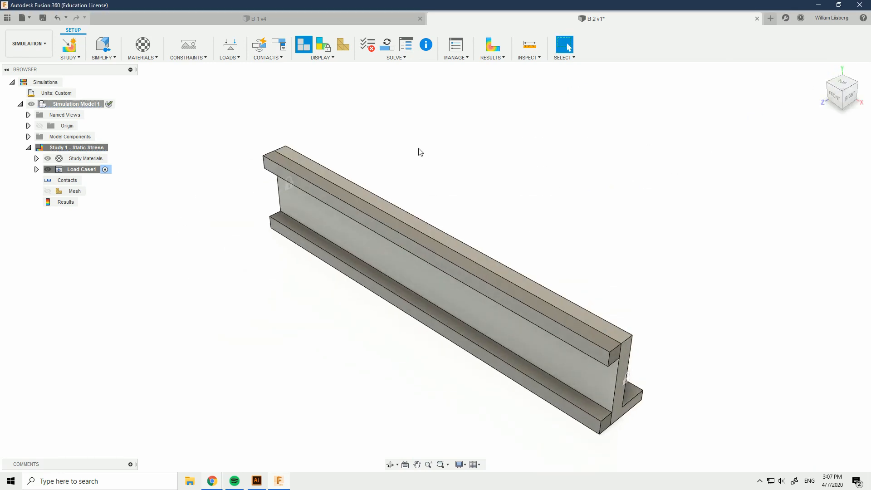
pyautogui.click(143, 44)
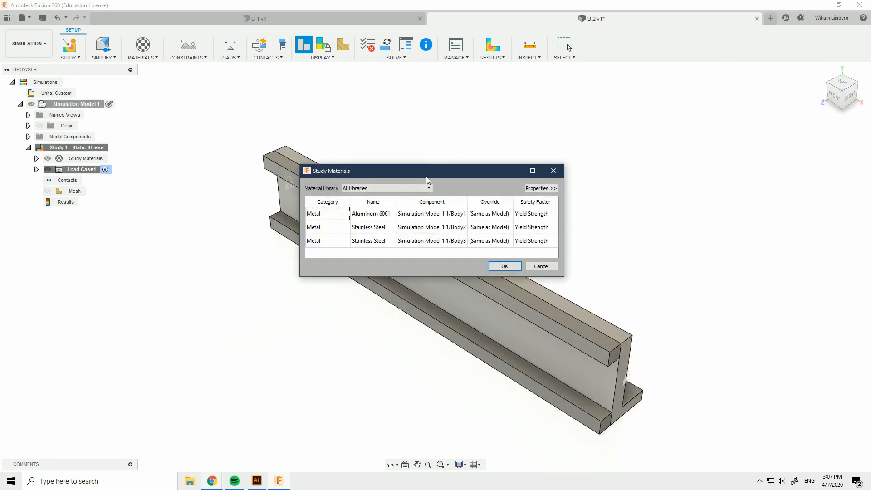
pyautogui.click(505, 266)
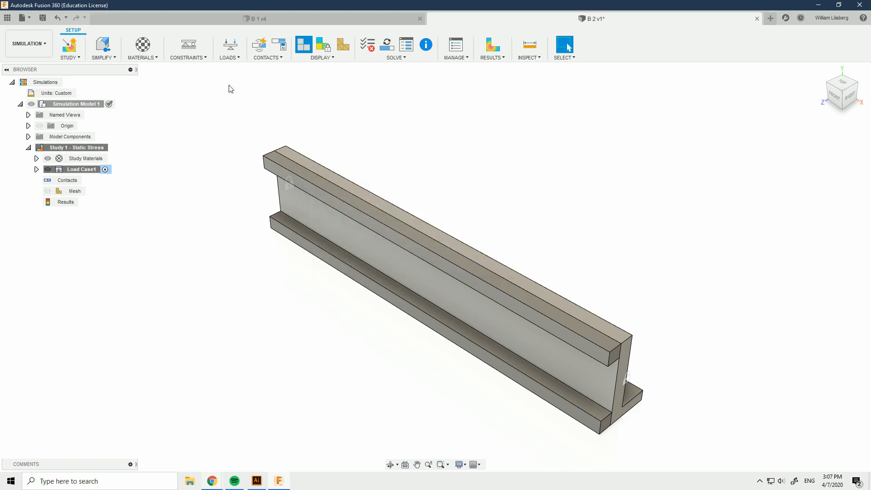
# - Start a Remote Force structural load targeting the outer long faces of the upper and lower rails
pyautogui.click(230, 45)
pyautogui.click(401, 245)
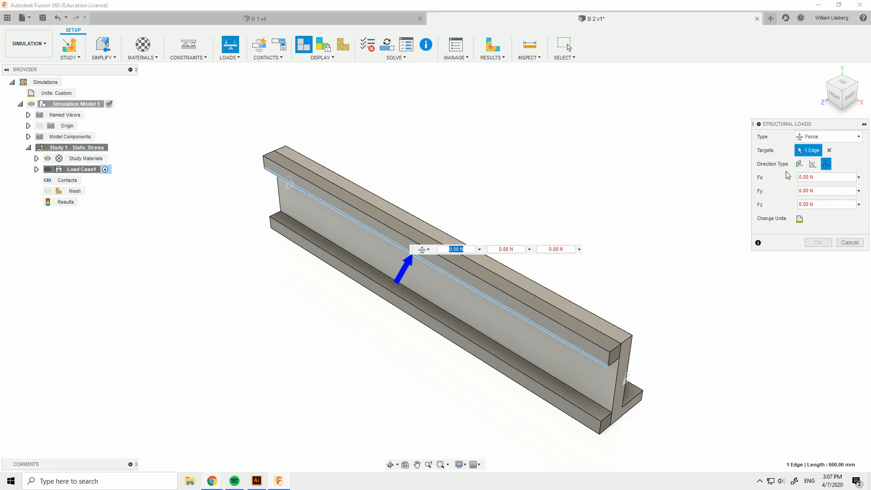
pyautogui.click(830, 151)
pyautogui.keyDown('shift'); pyautogui.moveTo(548, 337); pyautogui.dragTo(566, 274, button='middle'); pyautogui.keyUp('shift')
pyautogui.scroll(3, 566, 274)
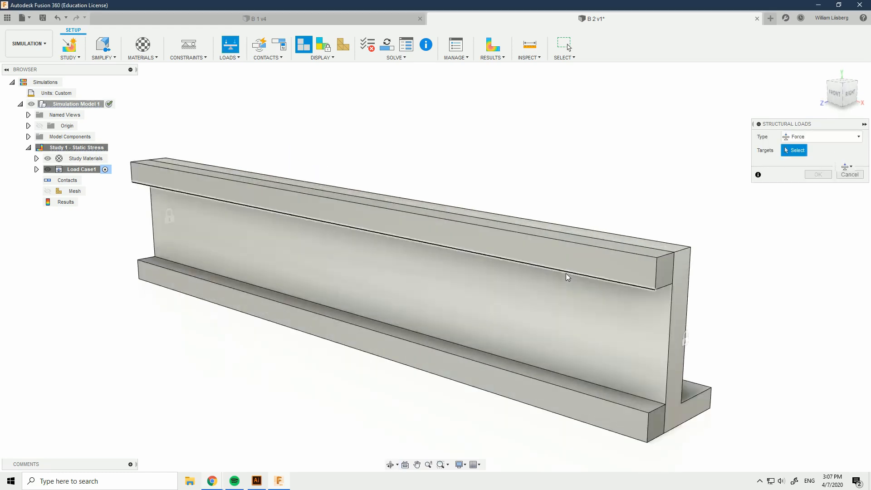
pyautogui.click(566, 261)
pyautogui.click(511, 383)
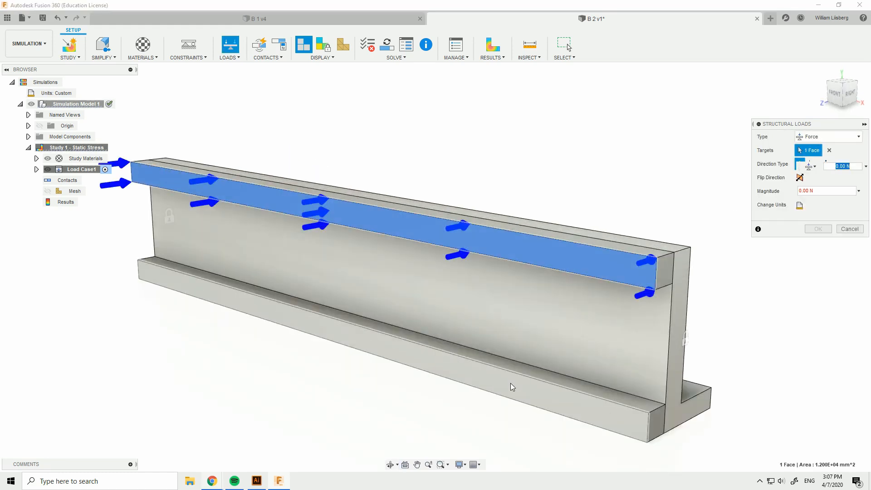
pyautogui.click(837, 136)
pyautogui.click(817, 181)
pyautogui.scroll(-3, 497, 255)
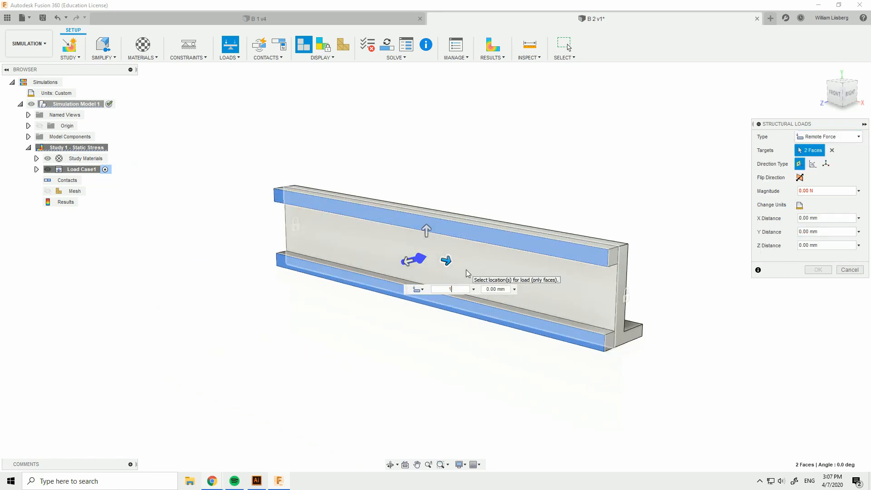
# - Set the remote force magnitude to 1400 N and its Y distance to -150 mm, and apply the load
pyautogui.write('1400')
pyautogui.moveTo(426, 229); pyautogui.dragTo(427, 272)
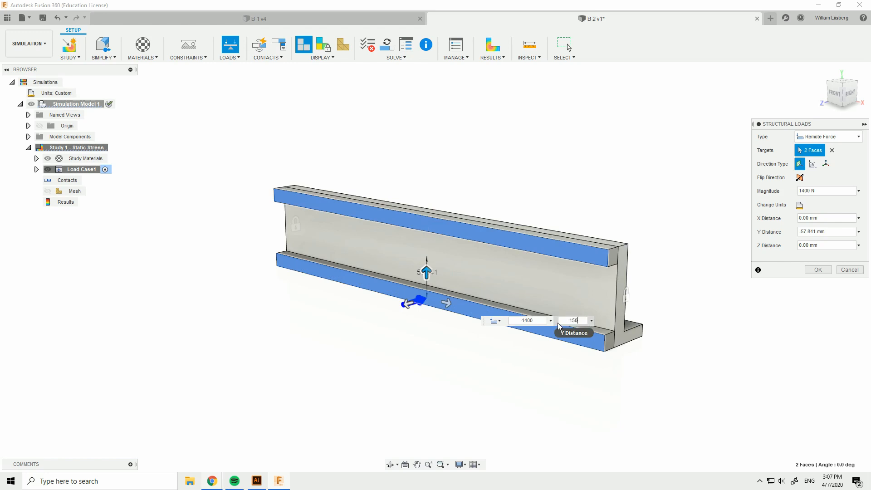
pyautogui.write('-150')
pyautogui.press('Return')
pyautogui.click(819, 269)
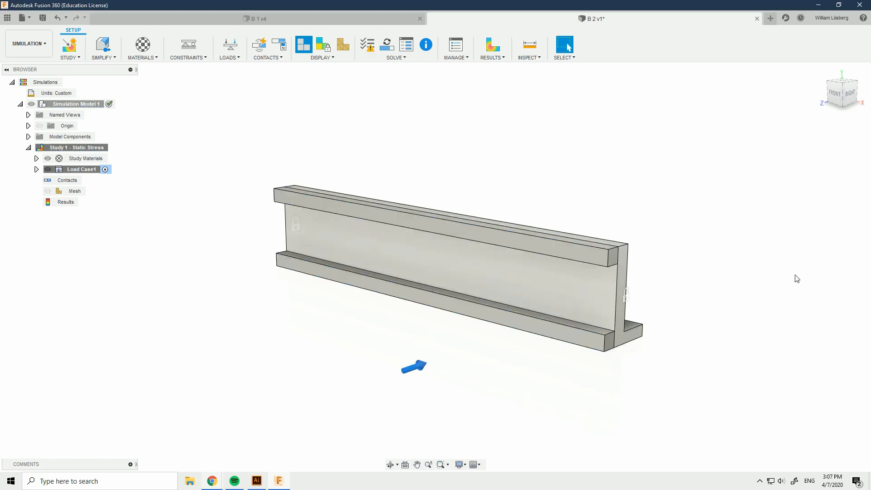
pyautogui.moveTo(670, 259); pyautogui.dragTo(641, 233, button='middle')
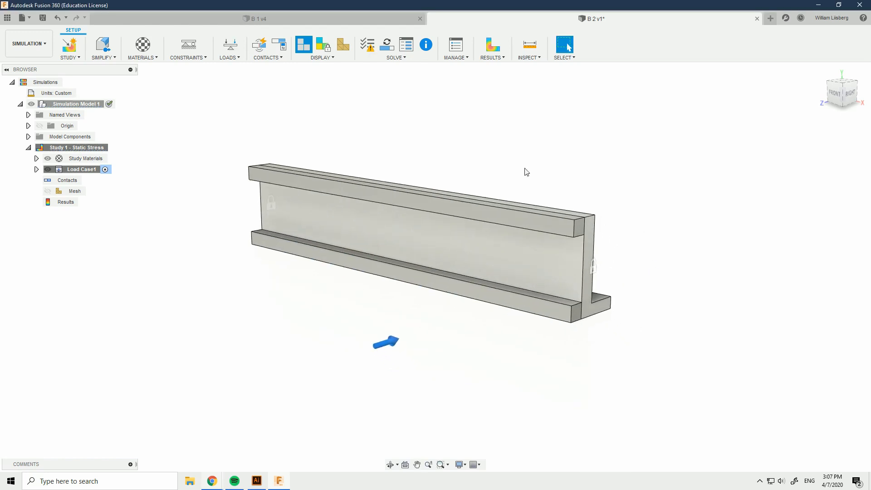
# - Start solving the static stress study for the beam with two rails
pyautogui.click(388, 45)
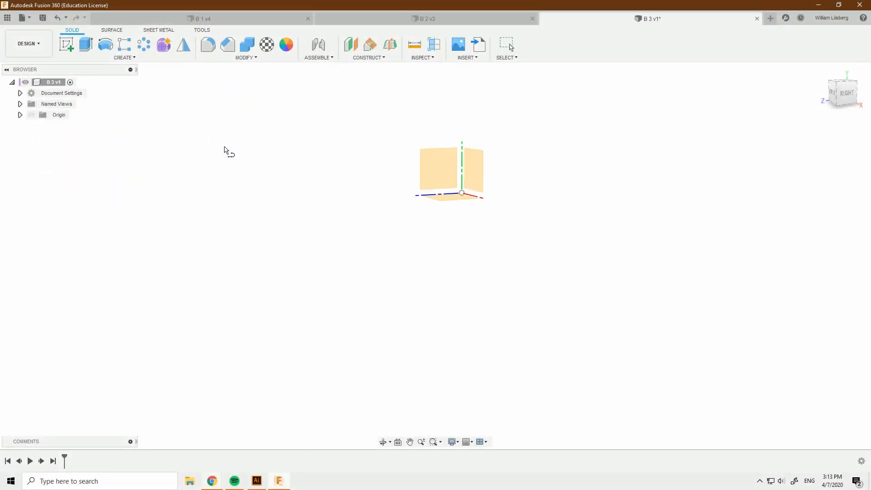
# - In the new B 3 design, sketch a center rectangle about 41 mm wide and 108 mm high at the origin on the right plane
pyautogui.click(442, 179)
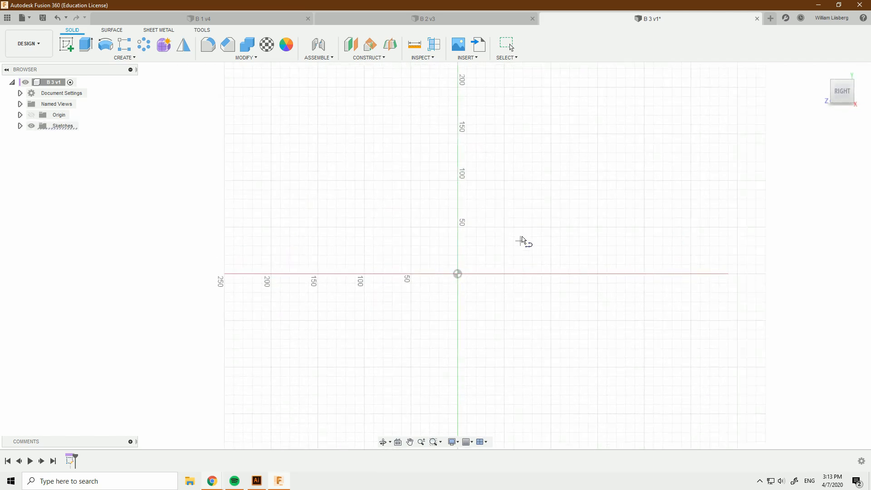
pyautogui.scroll(3, 399, 242)
pyautogui.press('s')
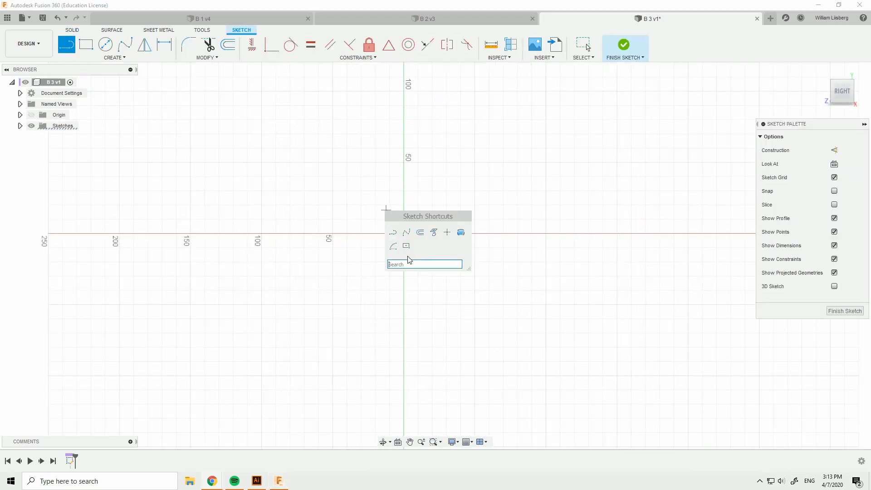
pyautogui.click(408, 245)
pyautogui.click(404, 234)
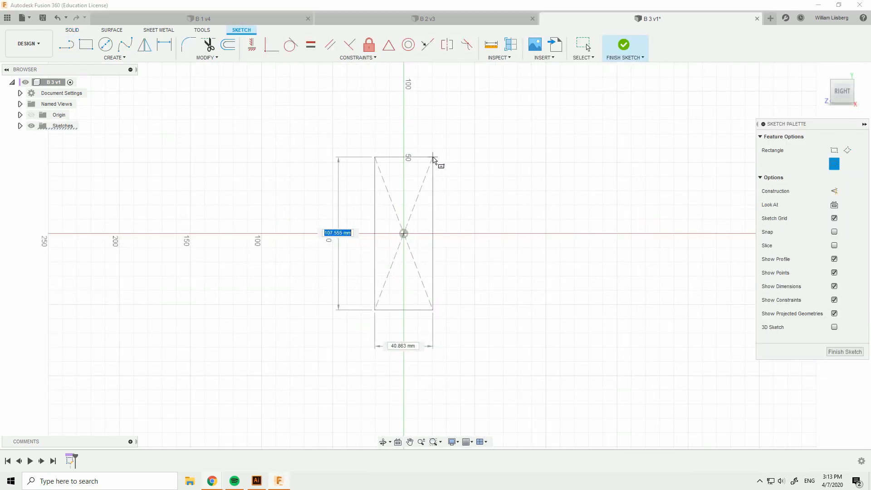
pyautogui.click(434, 158)
pyautogui.rightClick(436, 162)
pyautogui.click(463, 161)
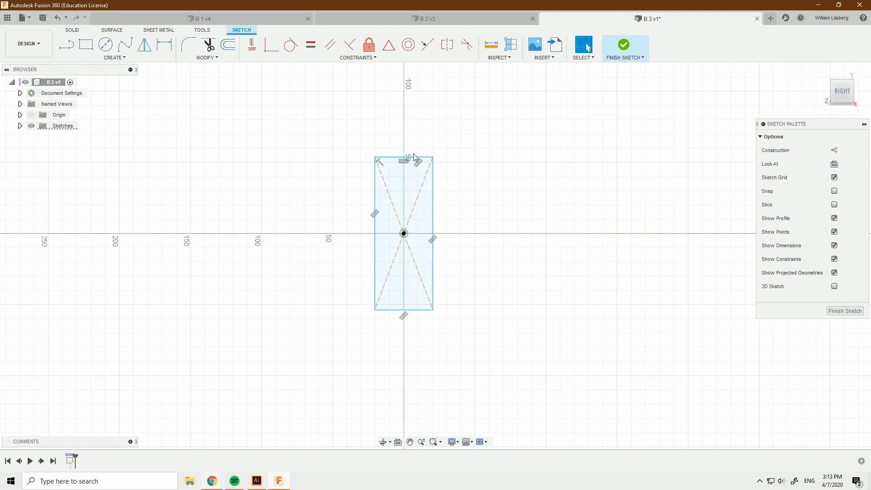
# - Dimension the rectangle to a height of 120 mm and a width of 40 mm
pyautogui.press('d')
pyautogui.click(375, 196)
pyautogui.click(354, 206)
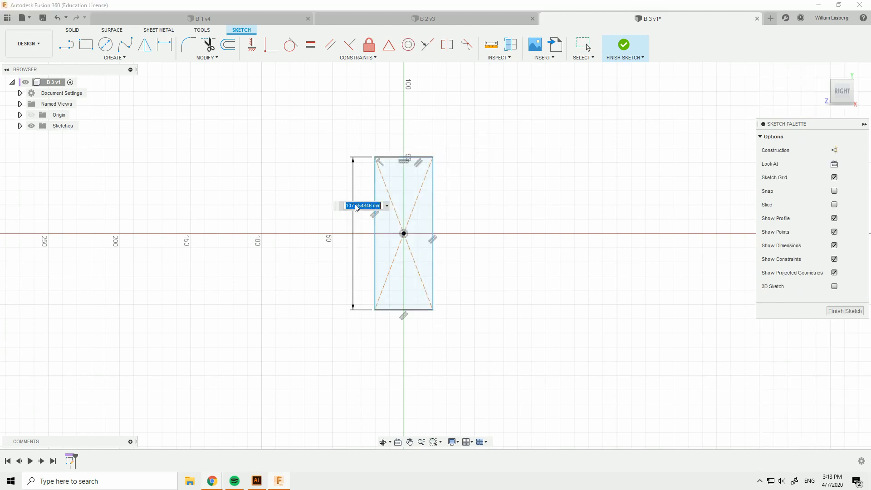
pyautogui.write('1')
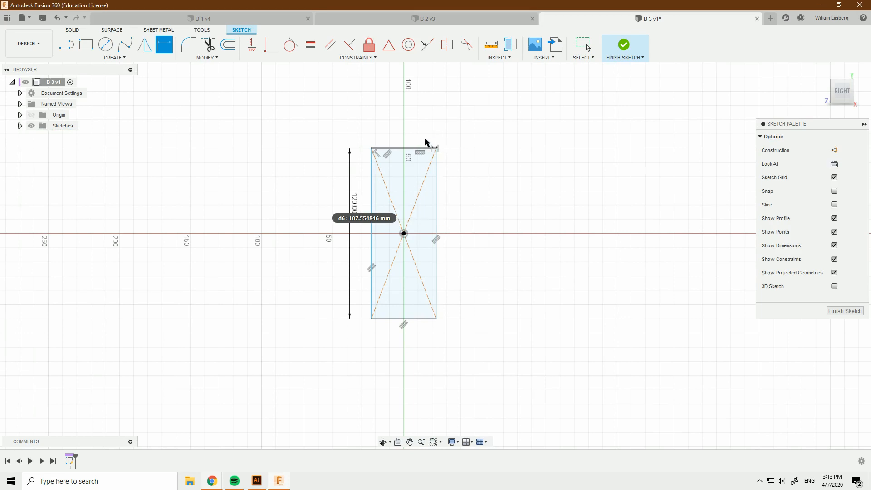
pyautogui.click(428, 148)
pyautogui.click(415, 136)
pyautogui.write('40')
pyautogui.press('Return')
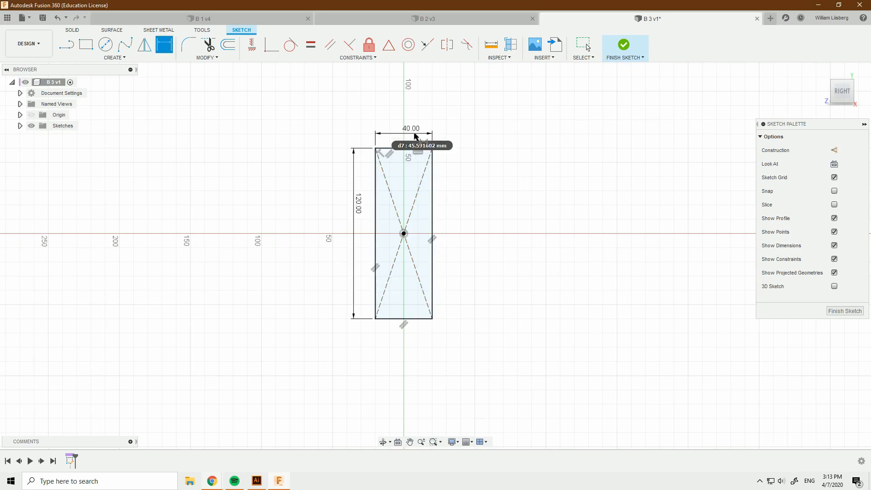
# - Offset the rectangle's outline 10 mm inward to form a hollow section
pyautogui.click(228, 44)
pyautogui.click(392, 150)
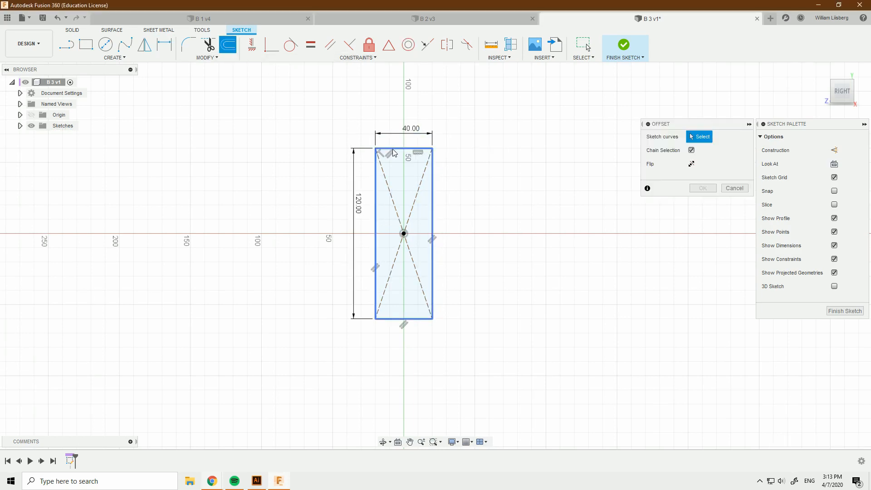
pyautogui.write('-10')
pyautogui.press('Return')
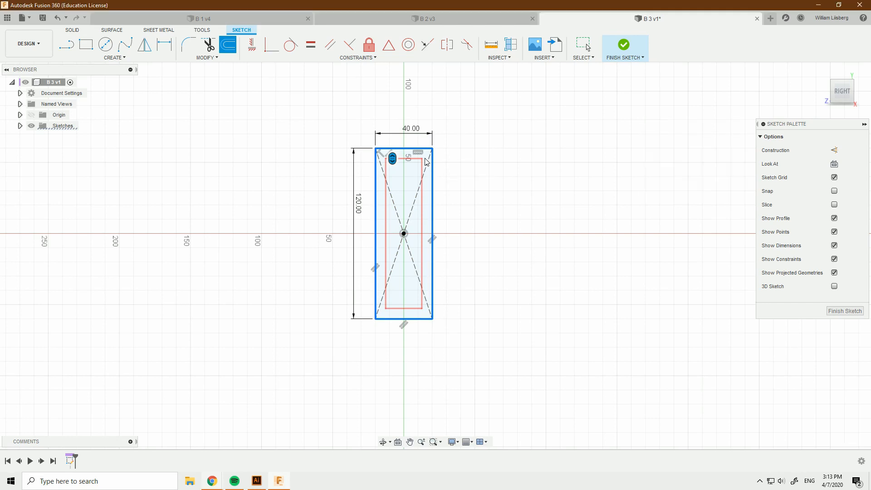
pyautogui.scroll(2, 411, 196)
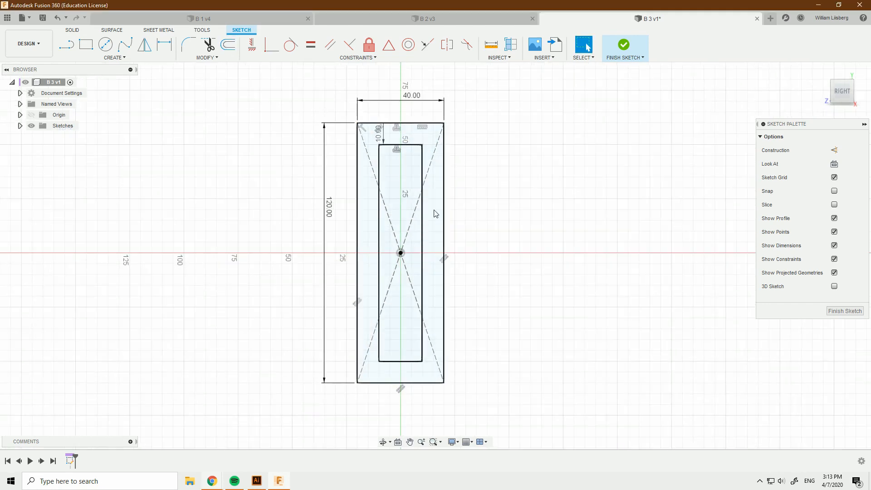
# - Change the outer rectangle's width to 60 mm and finish the sketch
pyautogui.doubleClick(412, 97)
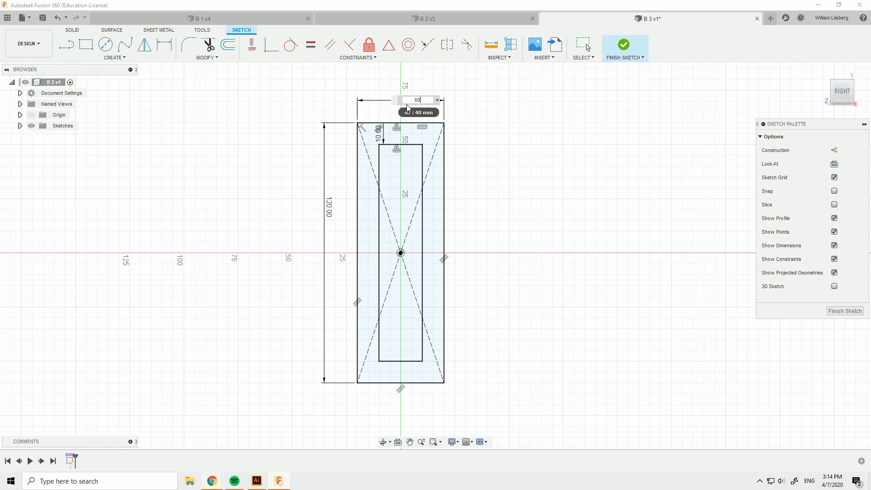
pyautogui.press('Return')
pyautogui.scroll(-3, 393, 213)
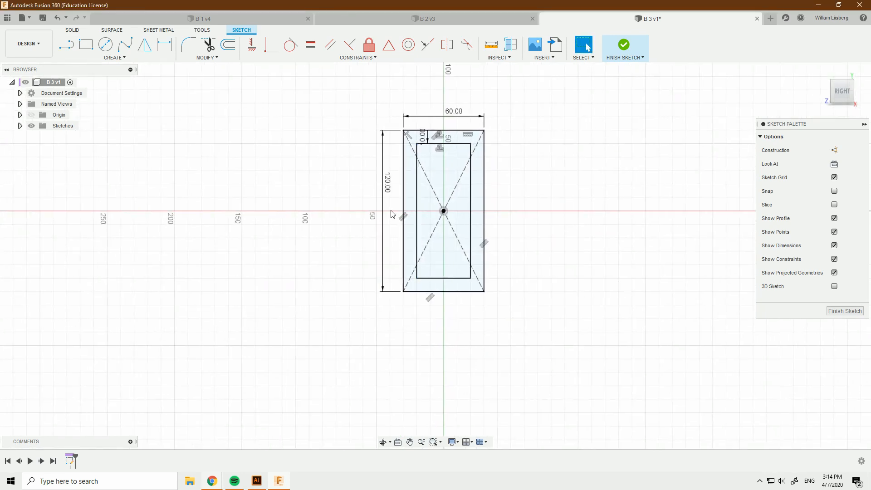
pyautogui.scroll(3, 393, 214)
pyautogui.click(628, 50)
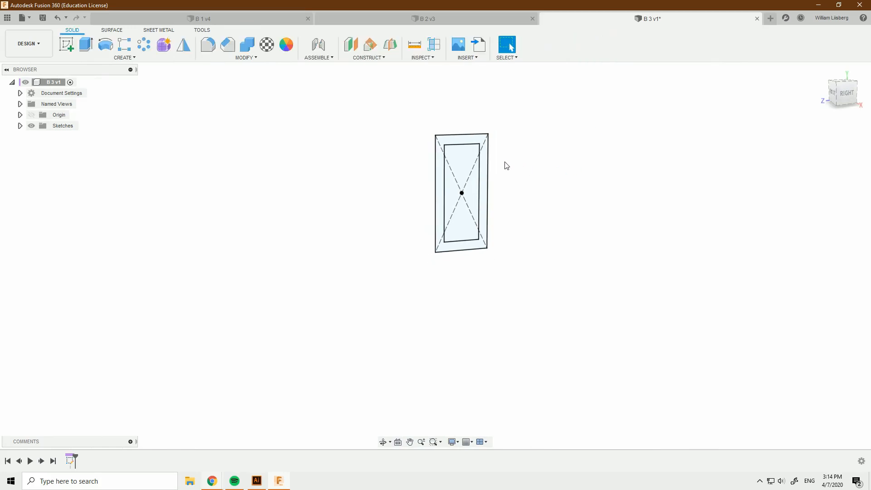
# - Extrude the frame-shaped profile symmetrically as a new body with a whole length of 600 mm
pyautogui.press('q')
pyautogui.click(474, 181)
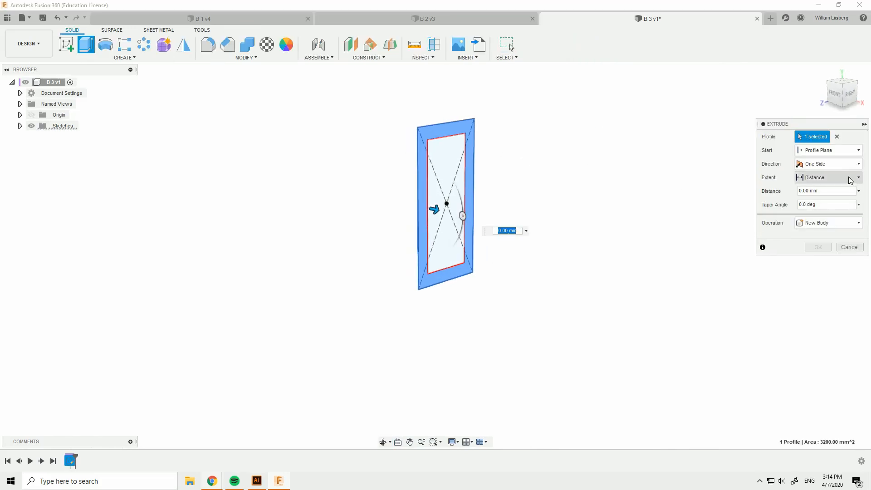
pyautogui.write('600')
pyautogui.press('Return')
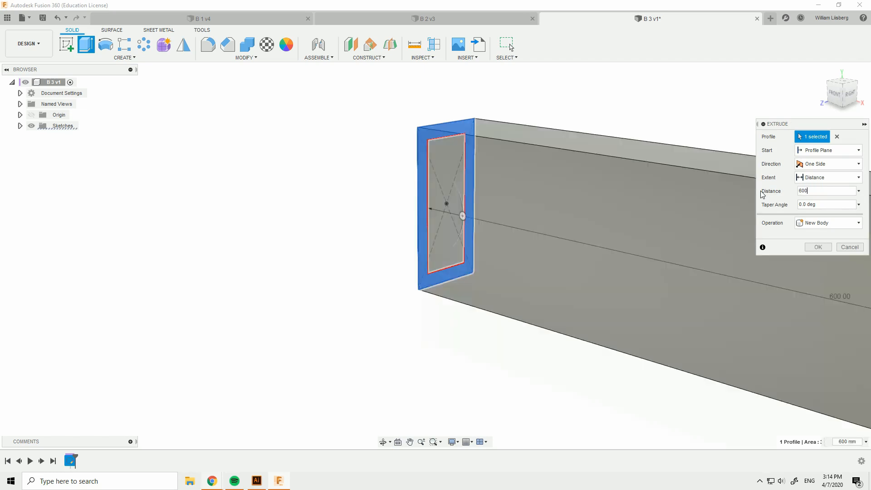
pyautogui.click(837, 184)
pyautogui.click(836, 167)
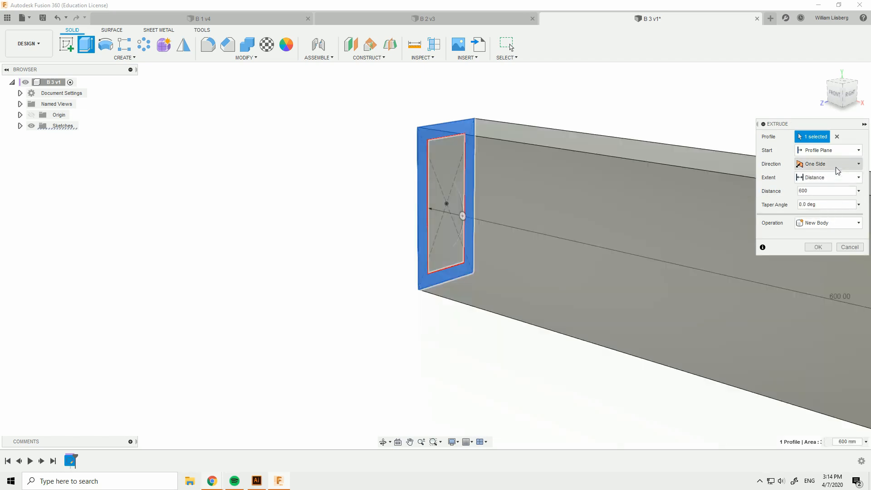
pyautogui.click(835, 164)
pyautogui.click(830, 200)
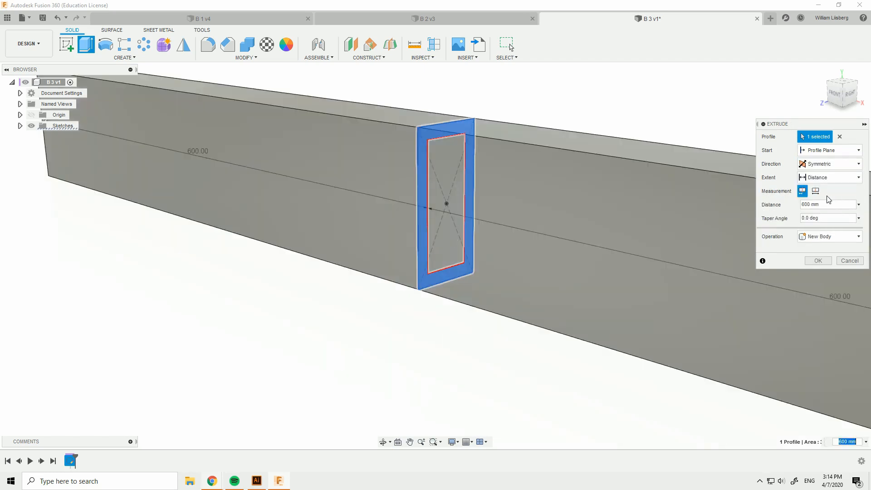
pyautogui.click(818, 260)
pyautogui.scroll(-6, 617, 186)
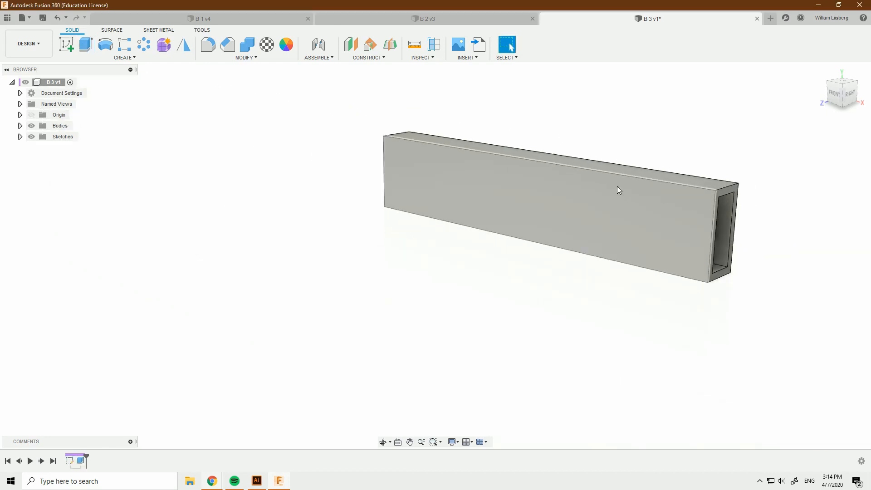
# - Examine the hollow beam's open end, its outer side face, and its inner side and bottom faces
pyautogui.moveTo(676, 171); pyautogui.dragTo(533, 252, button='middle')
pyautogui.scroll(4, 533, 252)
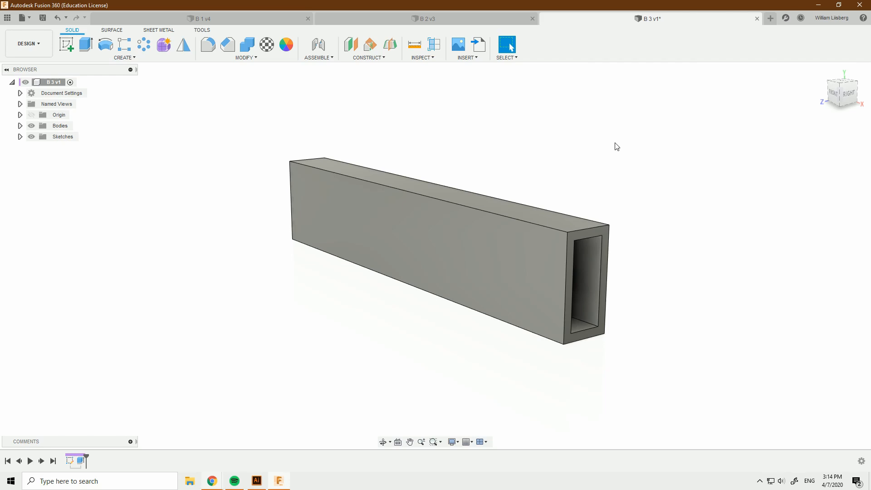
pyautogui.keyDown('shift'); pyautogui.moveTo(631, 175); pyautogui.dragTo(608, 172, button='middle'); pyautogui.keyUp('shift')
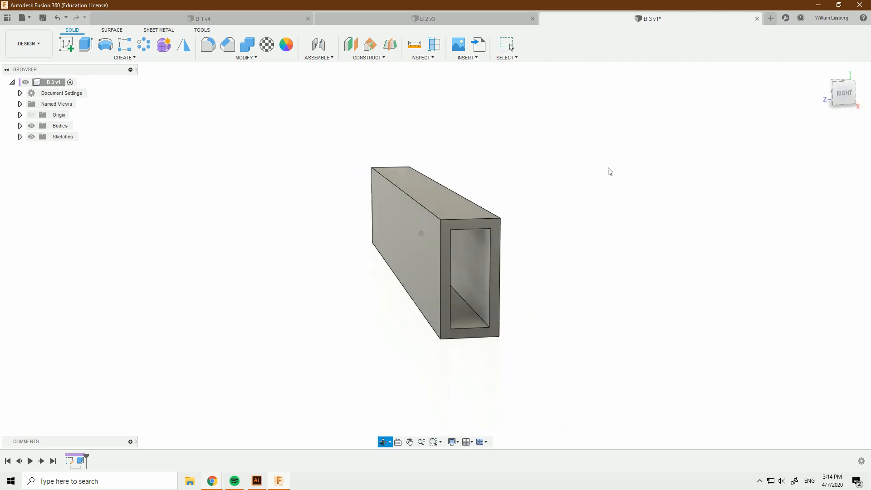
pyautogui.scroll(4, 454, 275)
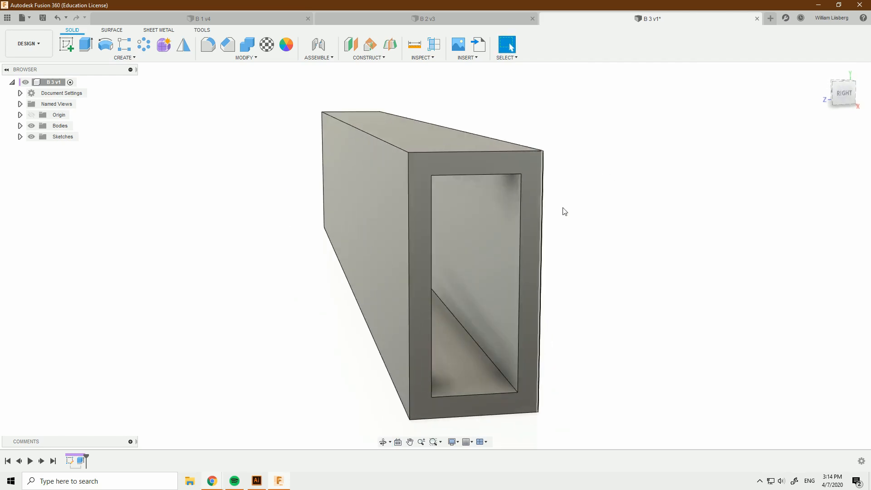
pyautogui.scroll(-3, 604, 197)
pyautogui.moveTo(609, 206)
pyautogui.keyDown('shift'); pyautogui.mouseDown(button='middle')
pyautogui.moveTo(661, 222)
pyautogui.moveTo(616, 209)
pyautogui.mouseUp(button='middle'); pyautogui.keyUp('shift')
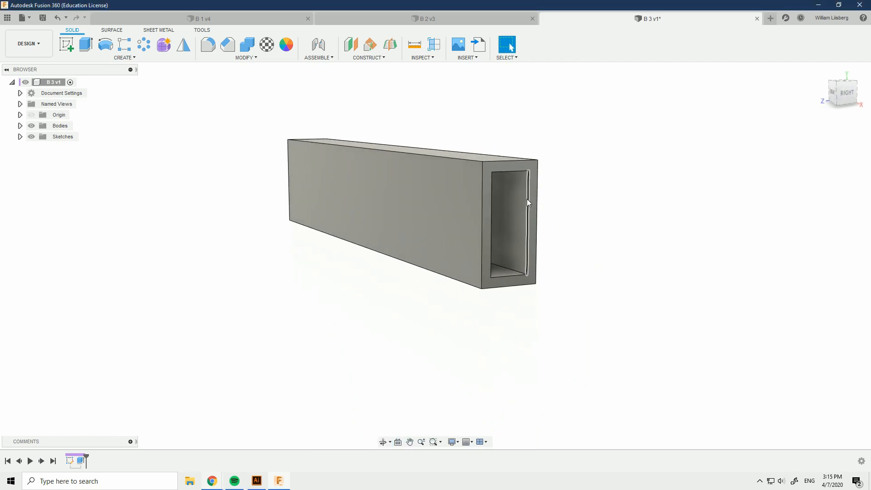
pyautogui.scroll(5, 517, 203)
pyautogui.click(417, 231)
pyautogui.click(404, 227)
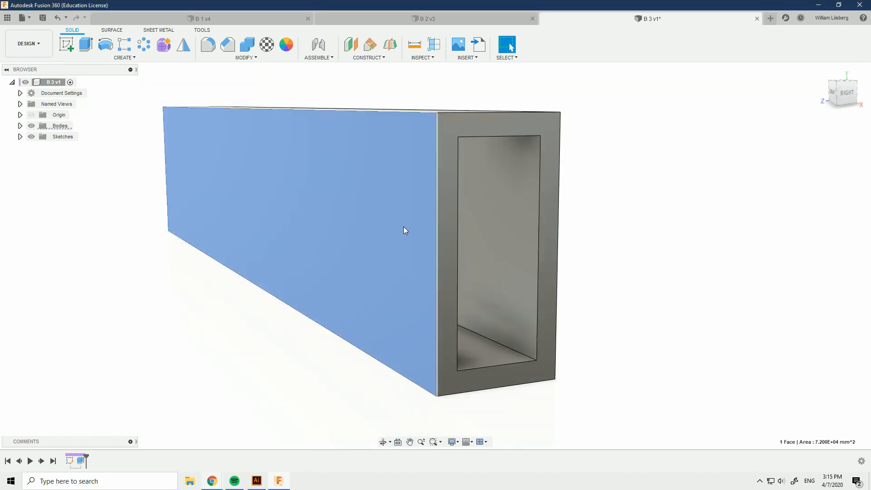
pyautogui.click(627, 219)
pyautogui.click(506, 199)
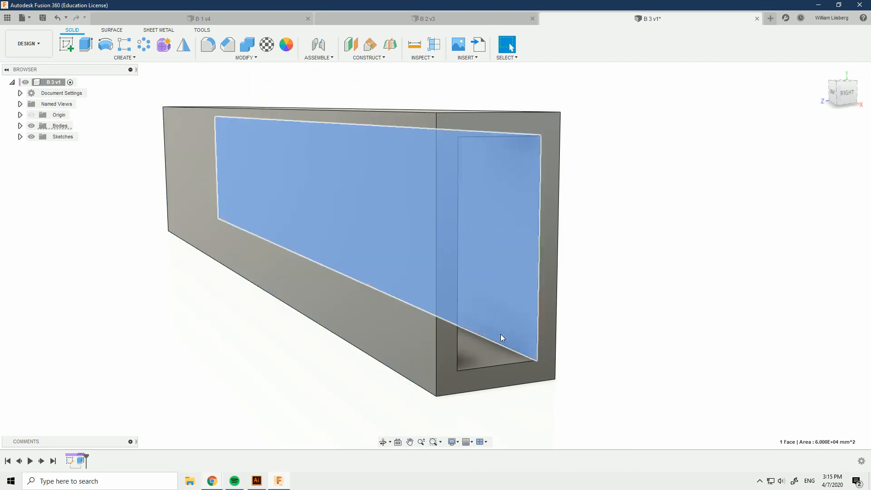
pyautogui.keyDown('ctrl'); pyautogui.click(498, 346); pyautogui.keyUp('ctrl')
pyautogui.click(643, 260)
pyautogui.scroll(-4, 622, 251)
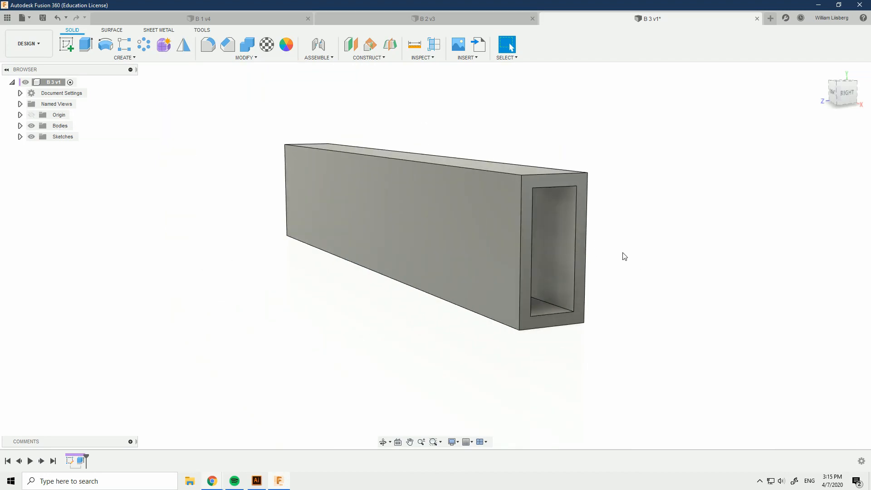
# - Start a sketch on the beam's open end face and project that face's outline into it
pyautogui.moveTo(643, 250); pyautogui.dragTo(537, 232, button='middle')
pyautogui.scroll(-1, 537, 229)
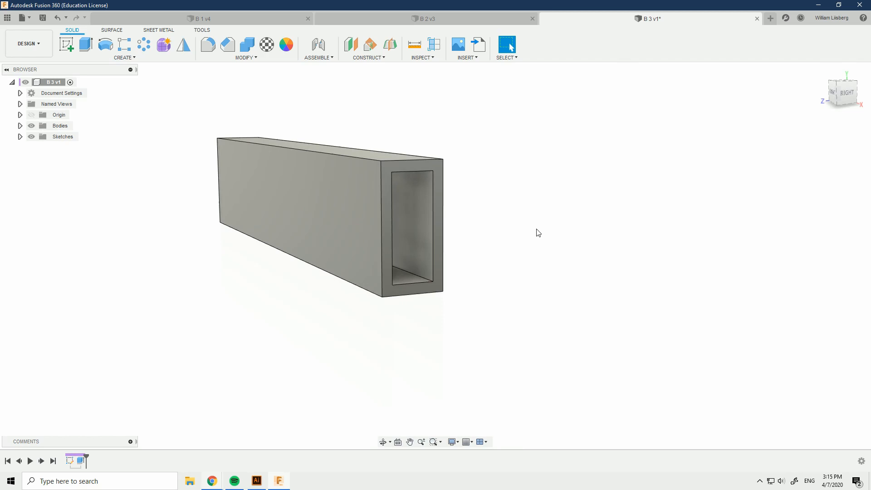
pyautogui.click(388, 166)
pyautogui.press('r')
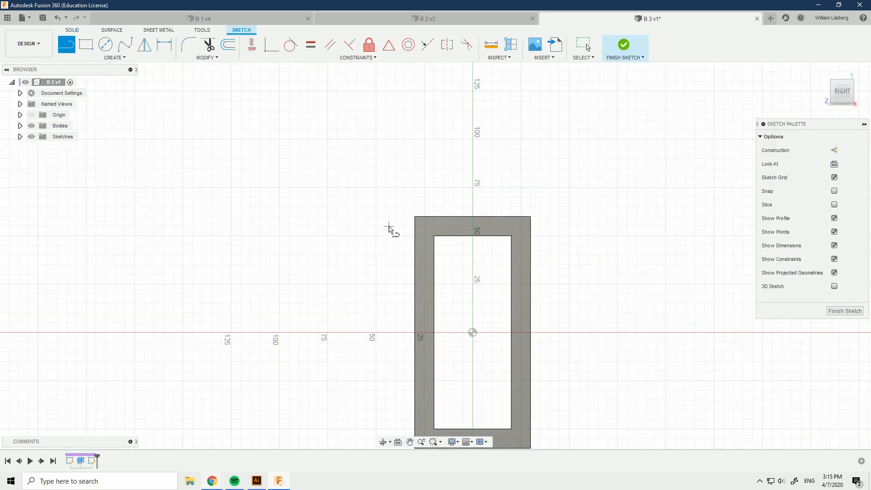
pyautogui.scroll(2, 389, 226)
pyautogui.press('r')
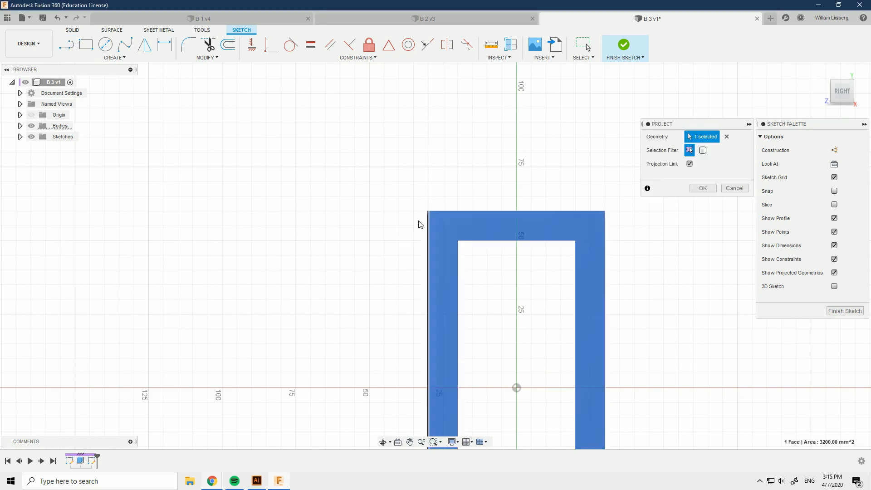
# - Draw a rectangle outside the beam from its upper outer corner and set its width to 20 mm
pyautogui.click(428, 211)
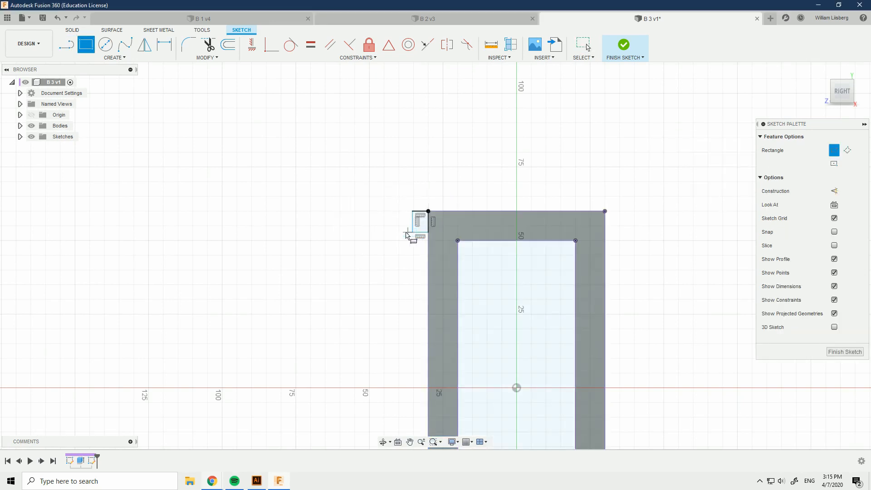
pyautogui.scroll(2, 414, 214)
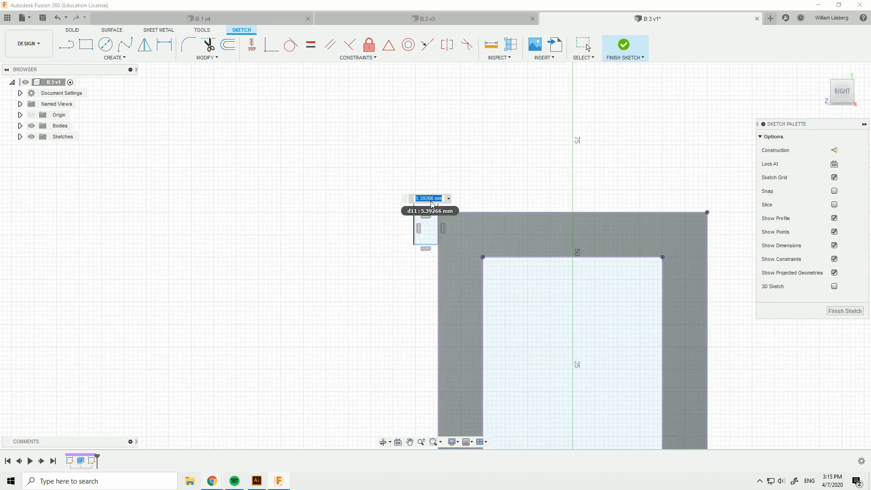
pyautogui.write('20')
pyautogui.press('Tab')
pyautogui.press('Return')
# - Apply an Equal constraint to the small rectangle's outer vertical side and top edge to make it a square
pyautogui.click(311, 45)
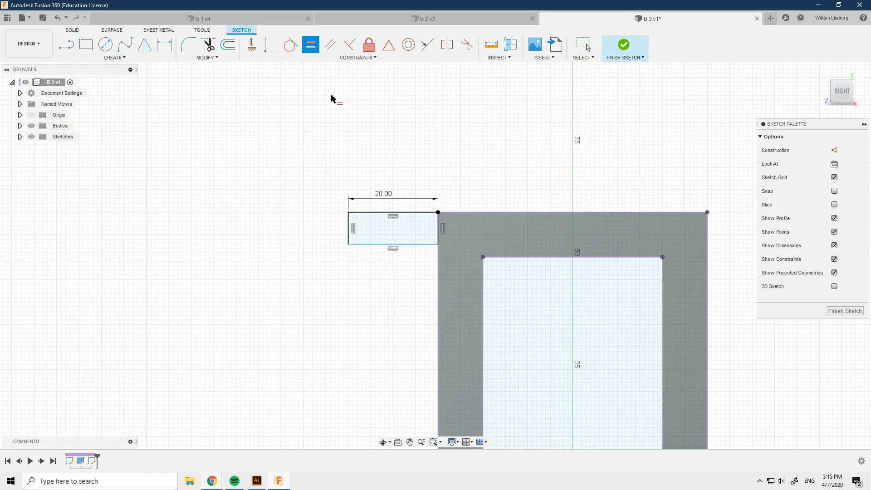
pyautogui.click(348, 232)
pyautogui.click(365, 213)
pyautogui.rightClick(358, 181)
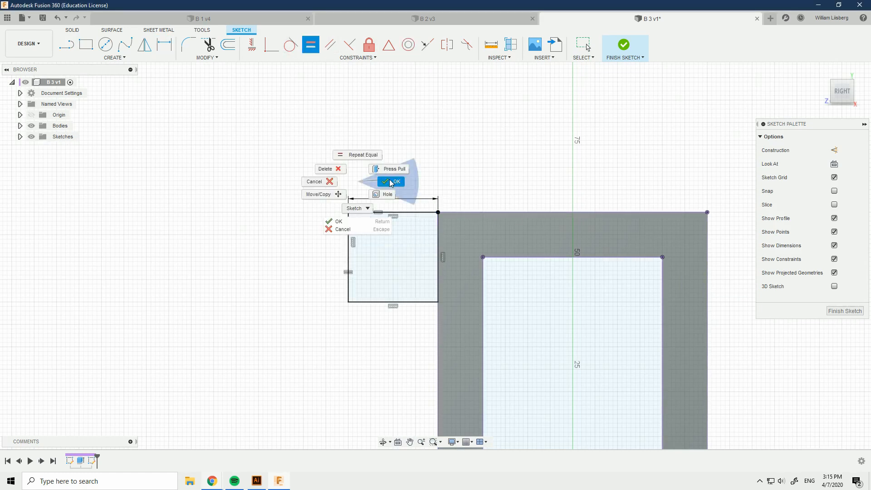
pyautogui.click(391, 182)
# - Extrude the 20 mm square along the beam to an object at its opposite end, creating a new body
pyautogui.press('e')
pyautogui.click(361, 174)
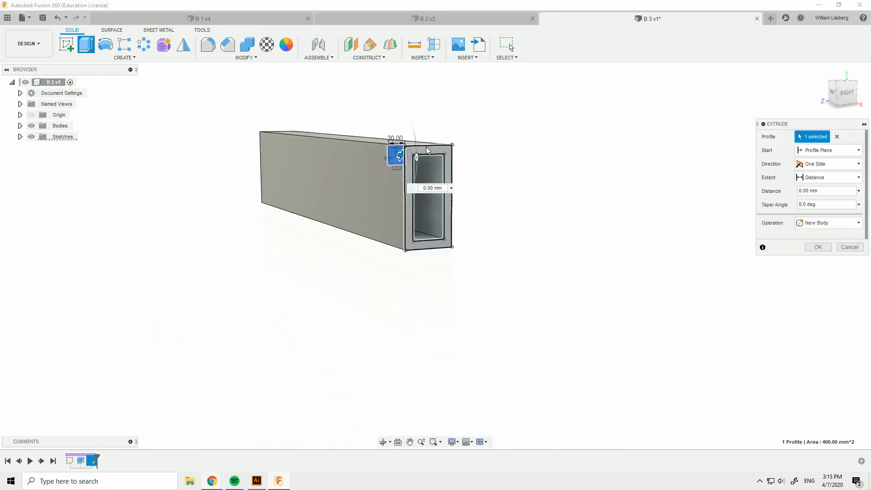
pyautogui.click(830, 178)
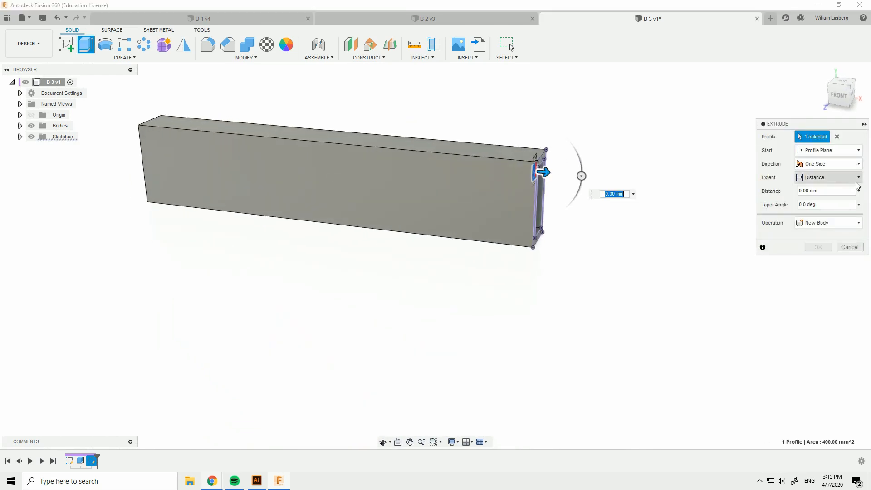
pyautogui.click(821, 211)
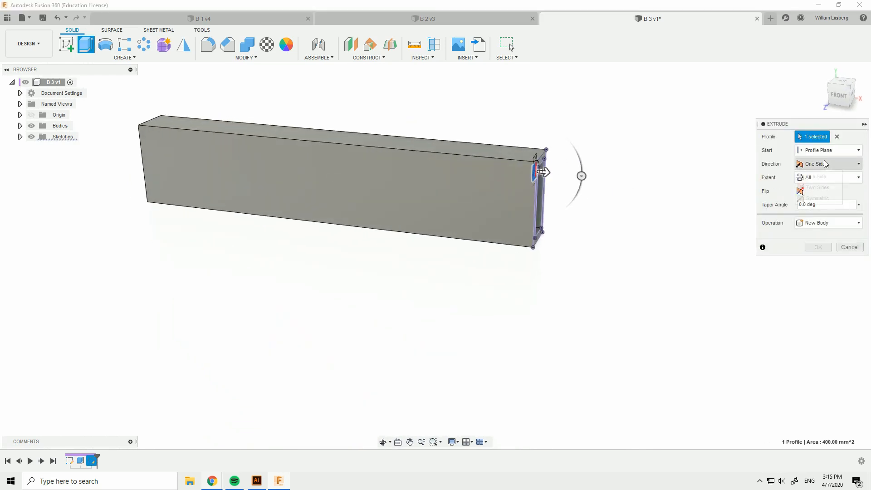
pyautogui.click(829, 178)
pyautogui.click(832, 203)
pyautogui.keyDown('shift'); pyautogui.moveTo(205, 190); pyautogui.dragTo(348, 203, button='middle'); pyautogui.keyUp('shift')
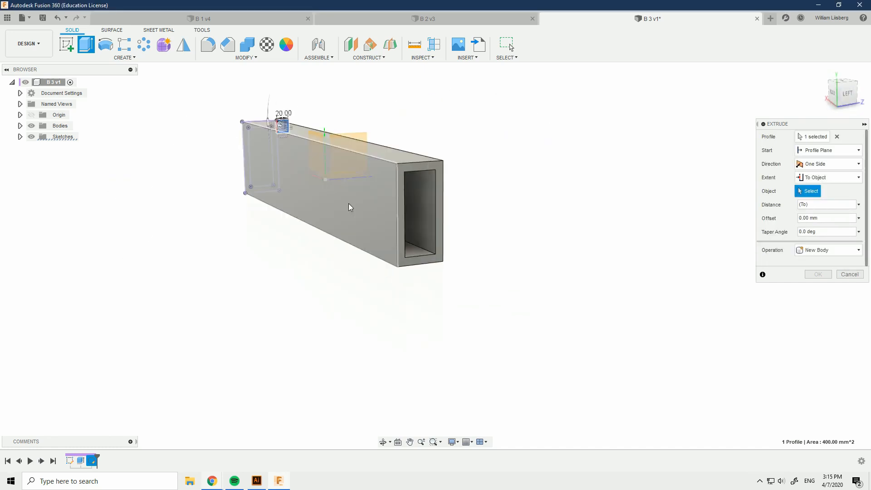
pyautogui.scroll(4, 403, 195)
pyautogui.click(462, 143)
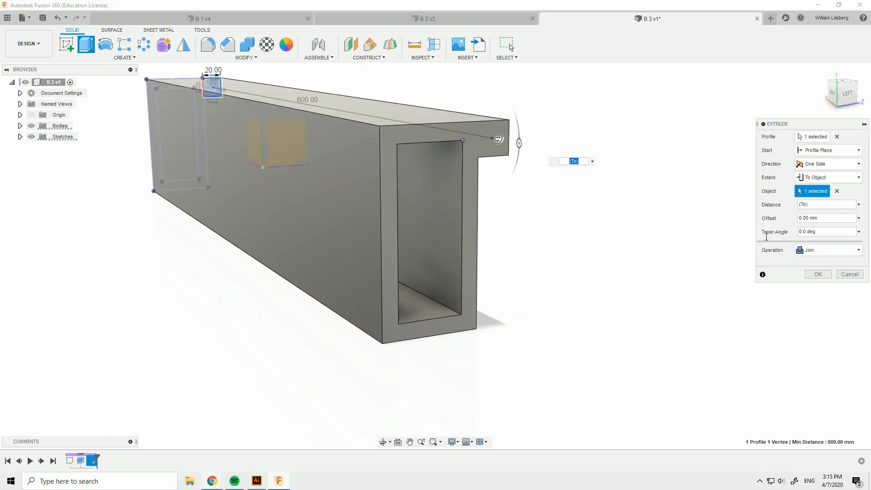
pyautogui.click(818, 253)
pyautogui.click(819, 297)
pyautogui.click(817, 276)
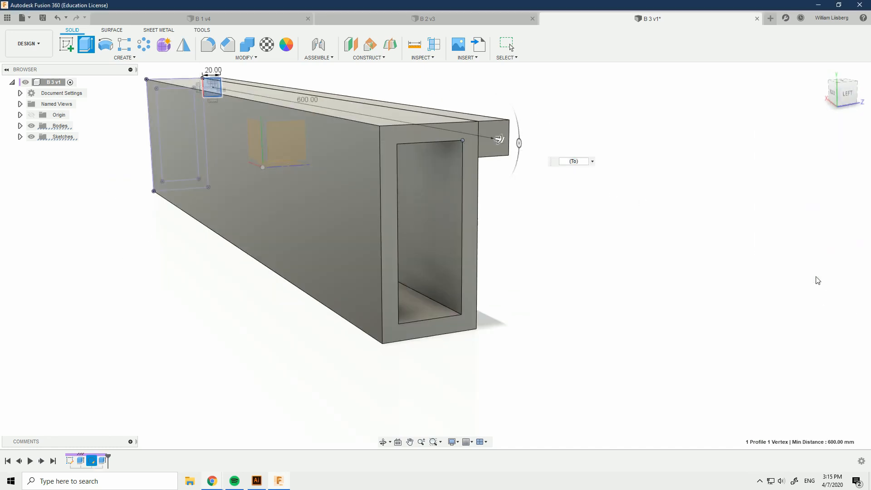
# - Mirror the rail body across the beam's horizontal mid-plane to add a matching rail along the lower edge
pyautogui.keyDown('shift'); pyautogui.moveTo(795, 236); pyautogui.dragTo(635, 170, button='middle'); pyautogui.keyUp('shift')
pyautogui.scroll(-3, 513, 166)
pyautogui.click(20, 126)
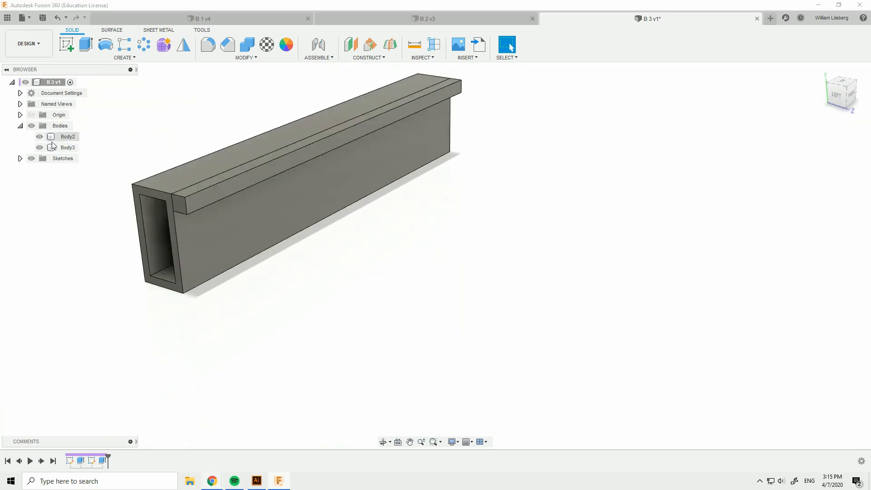
pyautogui.click(66, 148)
pyautogui.click(183, 44)
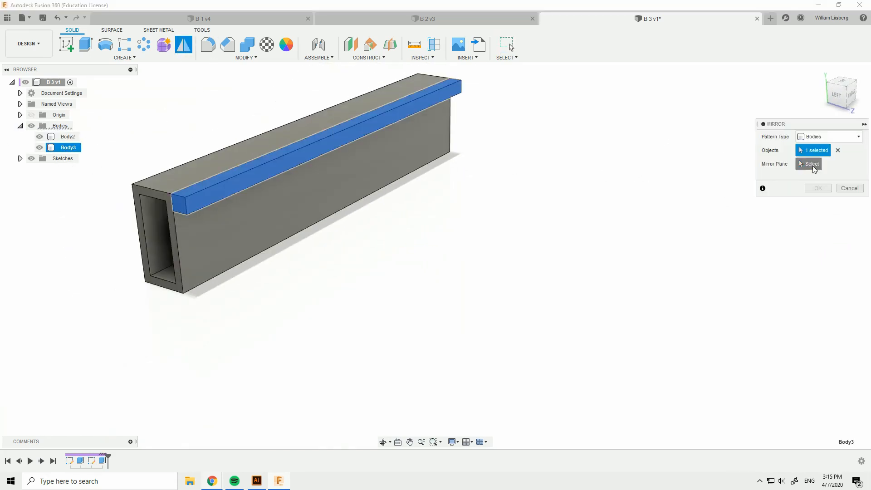
pyautogui.click(378, 159)
pyautogui.click(818, 188)
pyautogui.scroll(-2, 569, 170)
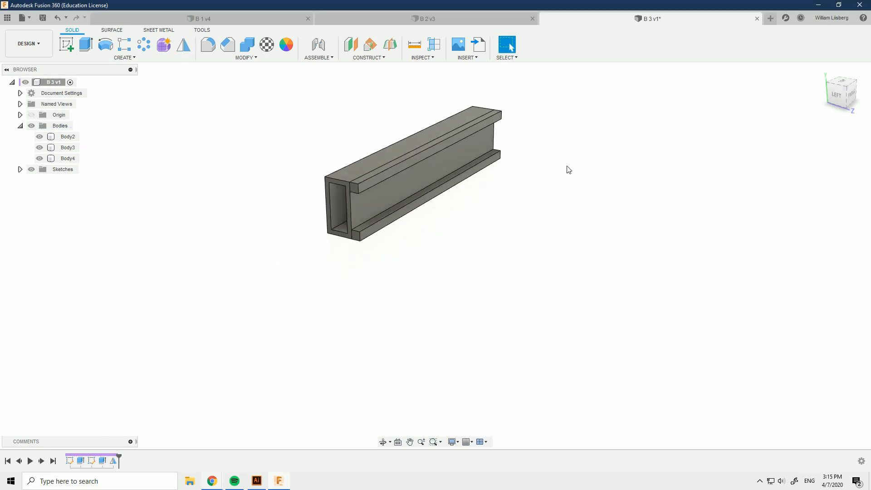
# - Start a sketch on the hollow beam's open end face and project the face's inner and outer outlines
pyautogui.keyDown('shift'); pyautogui.moveTo(569, 169); pyautogui.dragTo(520, 167, button='middle'); pyautogui.keyUp('shift')
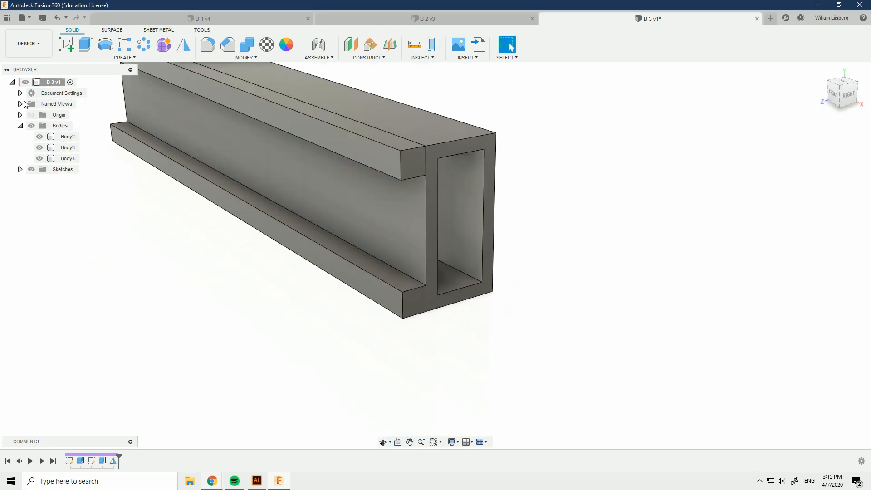
pyautogui.scroll(-2, 236, 238)
pyautogui.scroll(4, 283, 234)
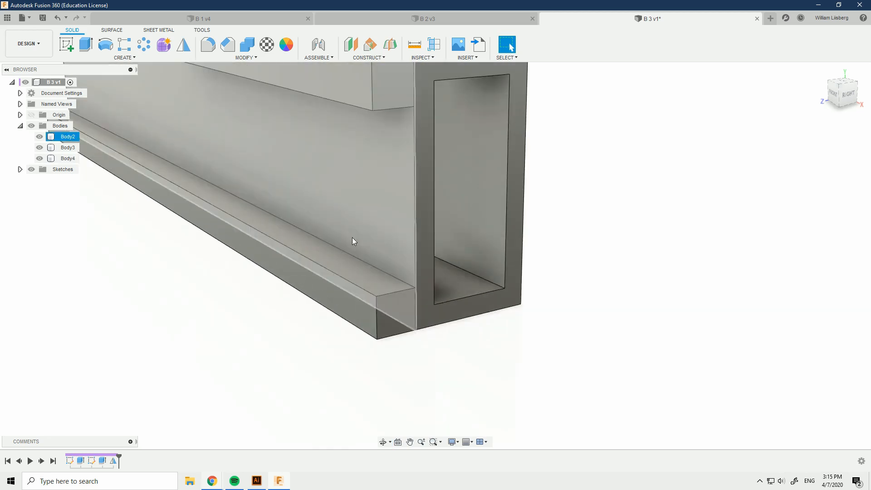
pyautogui.click(510, 211)
pyautogui.press('r')
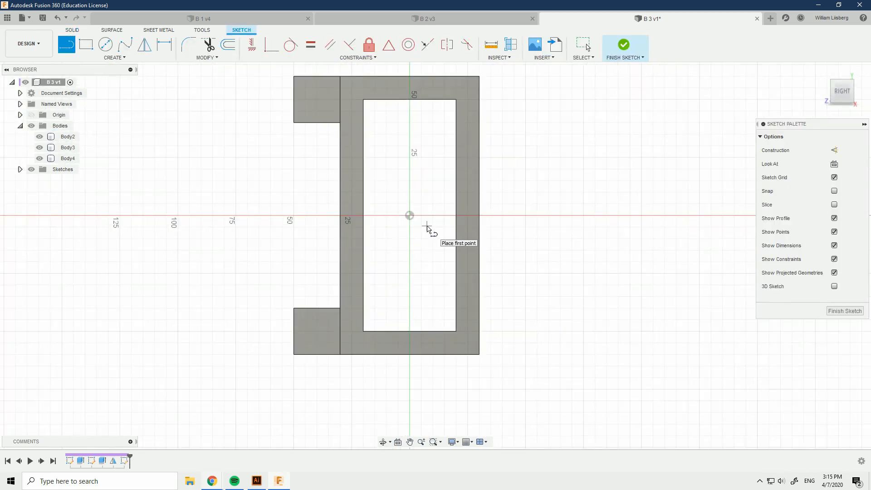
pyautogui.press('p')
pyautogui.click(463, 160)
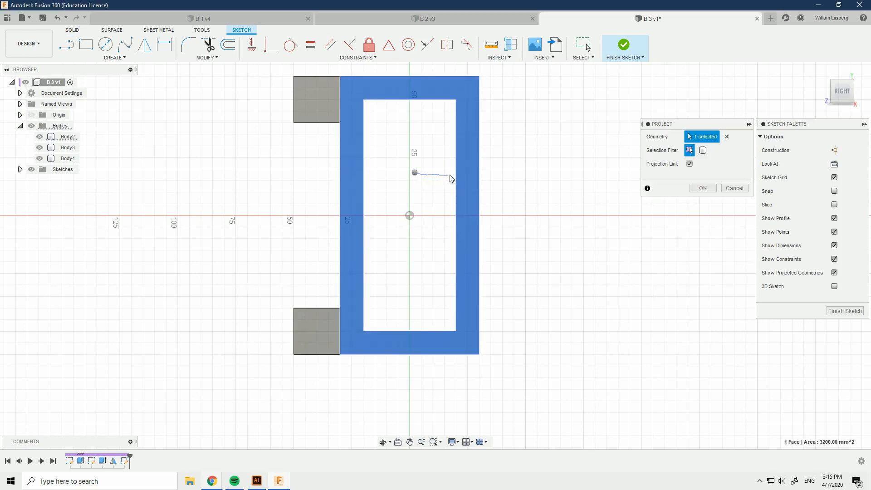
pyautogui.moveTo(450, 176); pyautogui.dragTo(454, 176, button='right')
pyautogui.scroll(-3, 585, 215)
pyautogui.click(477, 200)
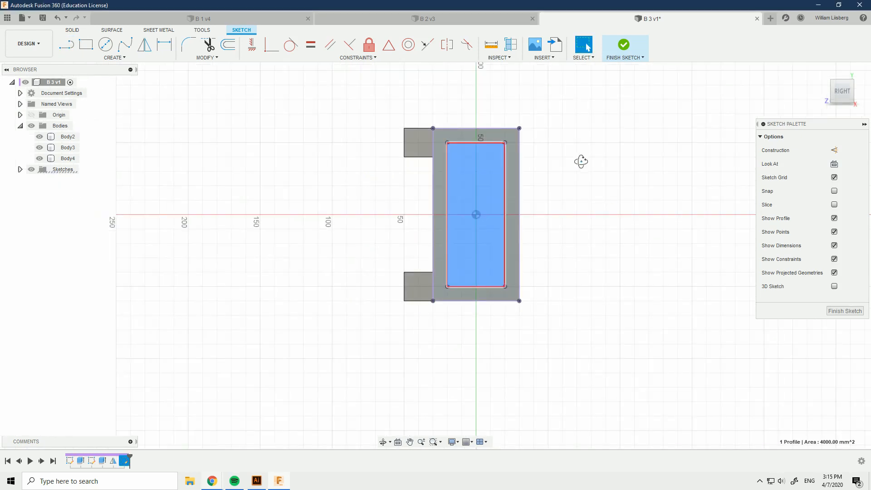
pyautogui.keyDown('shift'); pyautogui.moveTo(582, 161); pyautogui.dragTo(612, 172, button='middle'); pyautogui.keyUp('shift')
pyautogui.scroll(3, 503, 218)
pyautogui.scroll(-2, 592, 195)
pyautogui.click(597, 176)
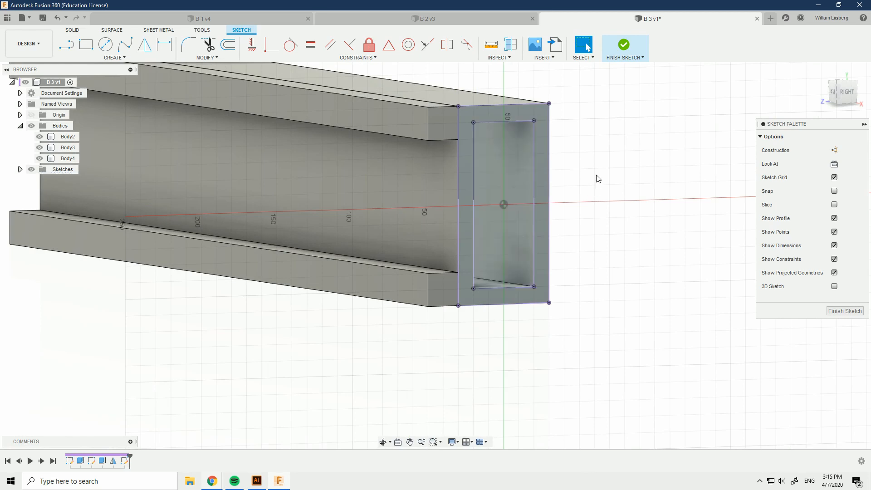
# - Undo the projected outlines and the new sketch on the beam's end face
pyautogui.hotkey('ctrl', 'z')
pyautogui.hotkey('ctrl', 'z')
pyautogui.scroll(-3, 593, 221)
pyautogui.moveTo(583, 176); pyautogui.dragTo(533, 179, button='middle')
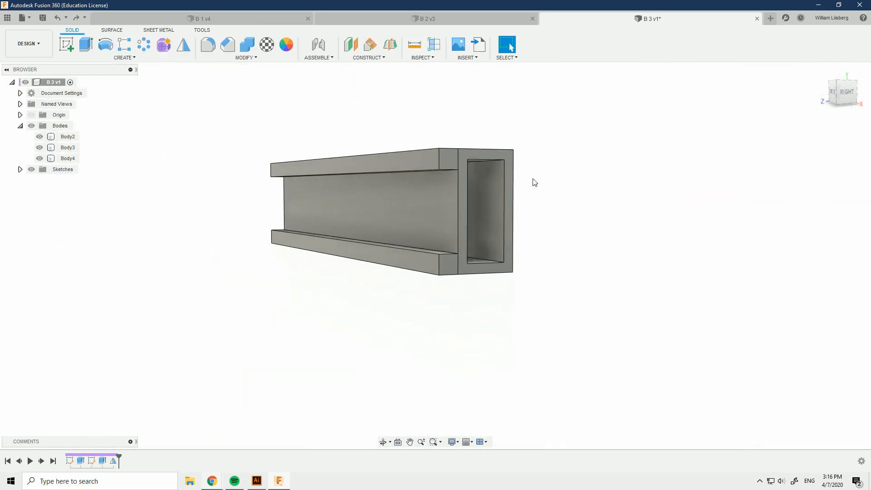
# - Show the hidden cross-section sketch at the middle of the beam, Sketch2
pyautogui.click(20, 127)
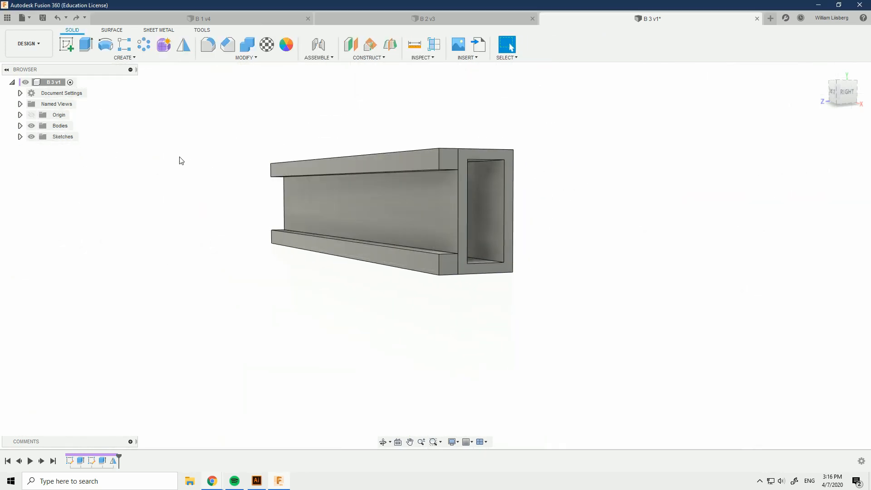
pyautogui.click(20, 137)
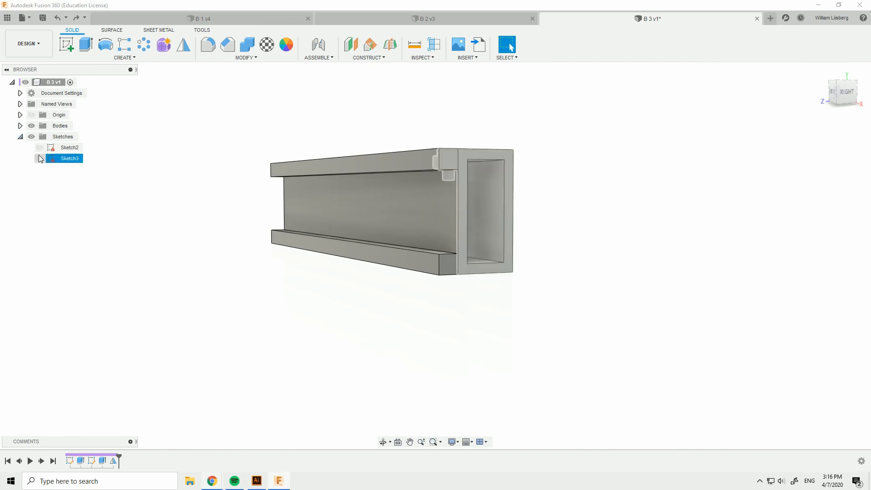
pyautogui.click(40, 148)
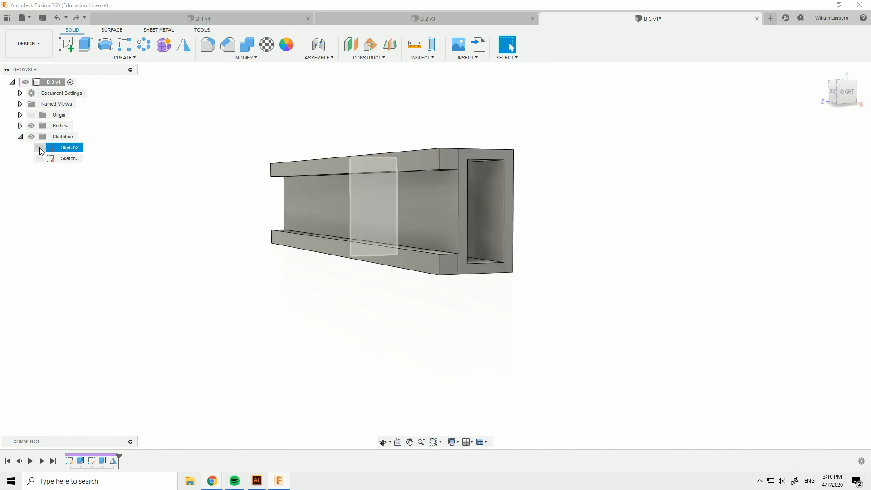
pyautogui.click(40, 148)
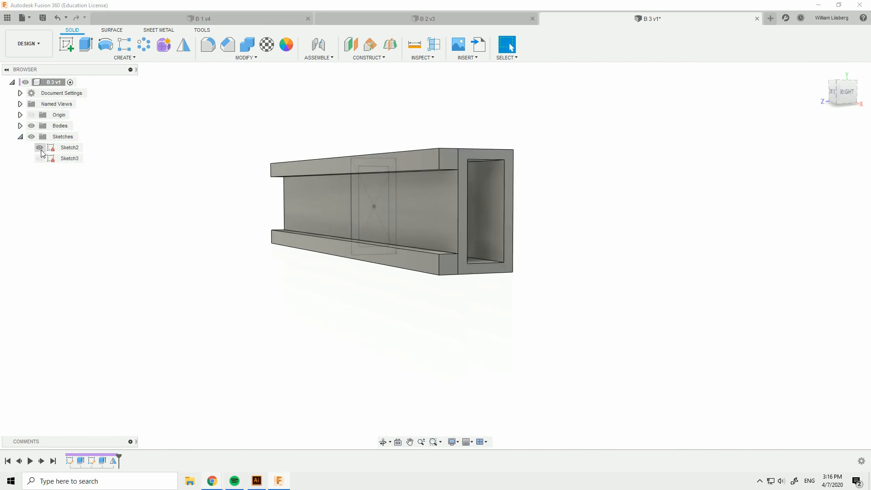
pyautogui.keyDown('shift'); pyautogui.moveTo(202, 187); pyautogui.dragTo(270, 209, button='middle'); pyautogui.keyUp('shift')
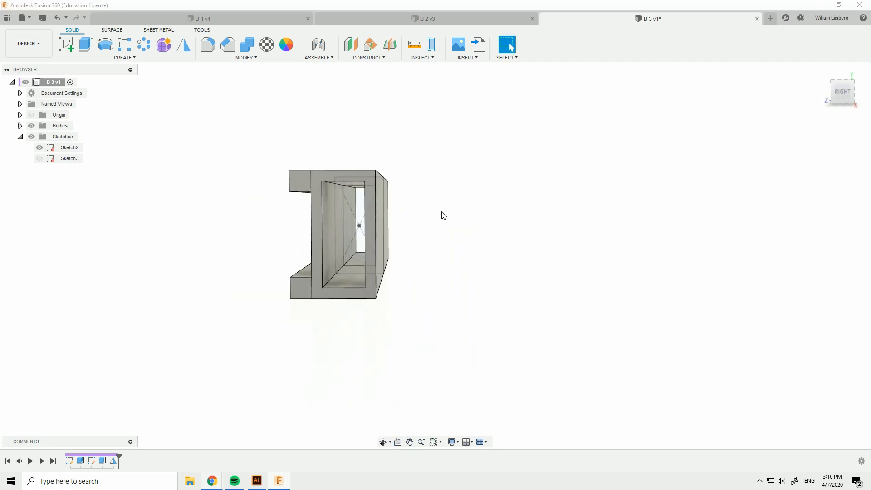
pyautogui.press('q')
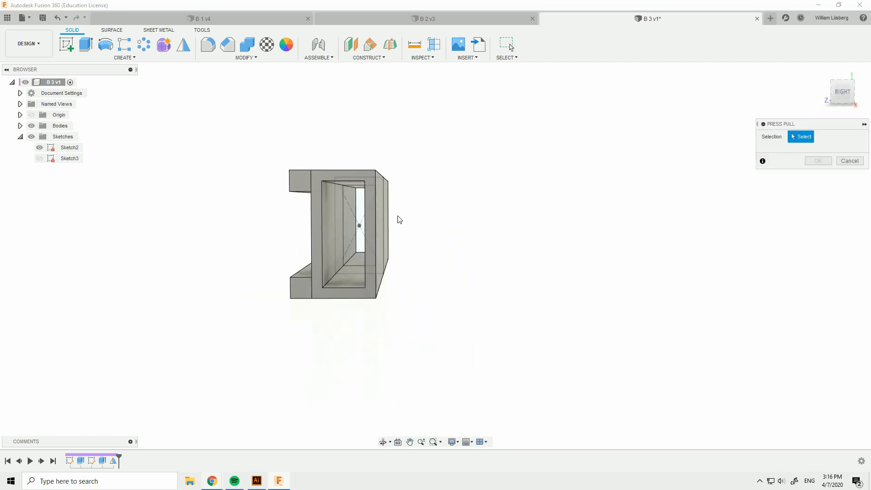
pyautogui.click(359, 211)
pyautogui.keyDown('shift'); pyautogui.moveTo(445, 211); pyautogui.dragTo(476, 220, button='middle'); pyautogui.keyUp('shift')
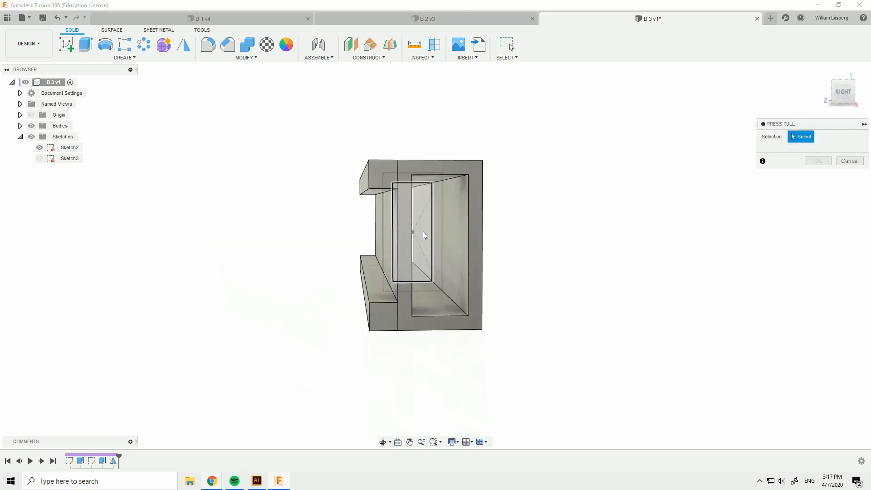
pyautogui.click(818, 178)
pyautogui.click(819, 201)
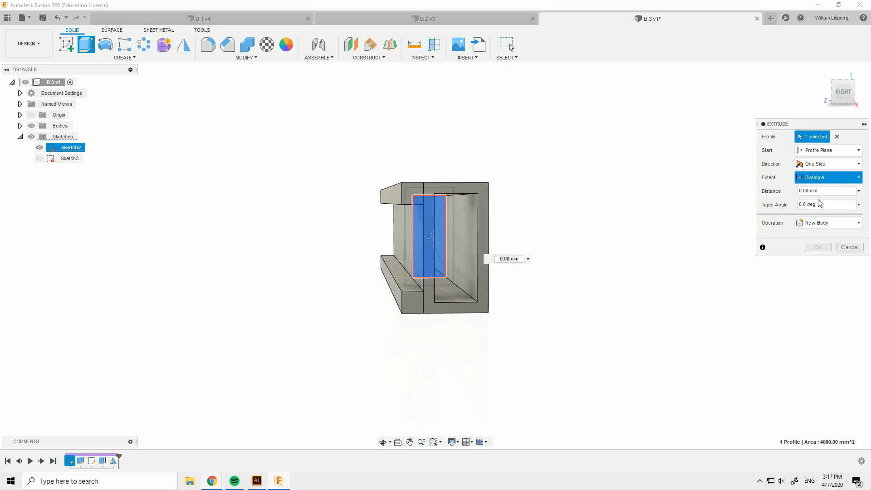
pyautogui.click(506, 192)
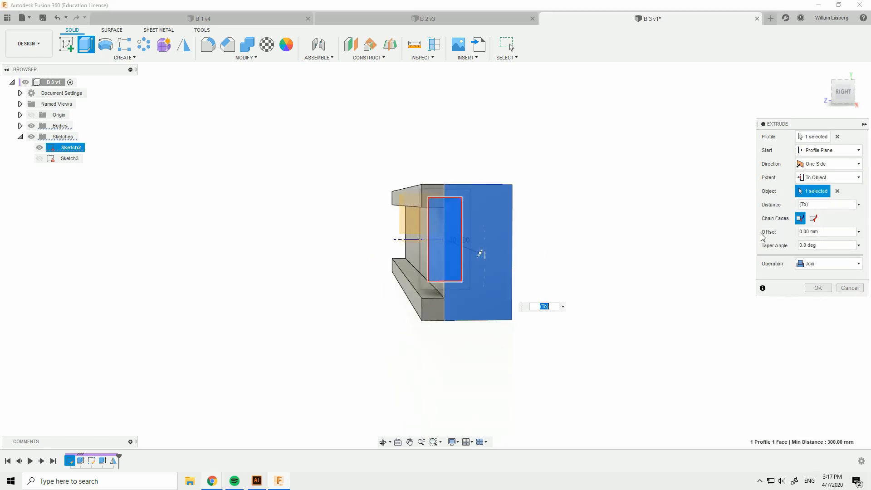
pyautogui.click(828, 264)
pyautogui.click(817, 309)
pyautogui.keyDown('shift'); pyautogui.moveTo(583, 205); pyautogui.dragTo(625, 170, button='middle'); pyautogui.keyUp('shift')
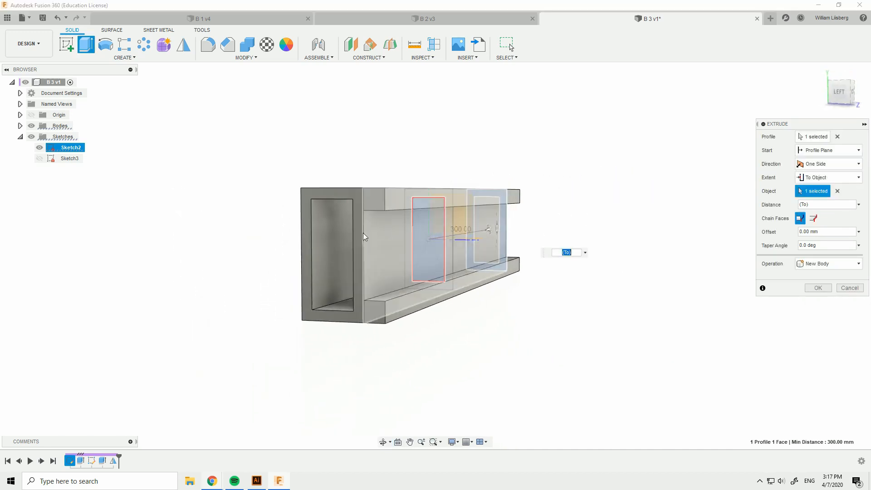
pyautogui.click(843, 165)
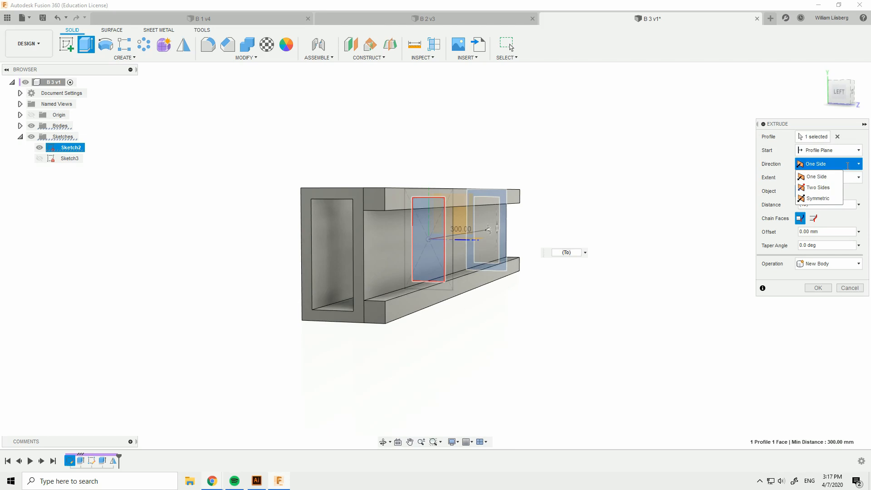
pyautogui.click(822, 198)
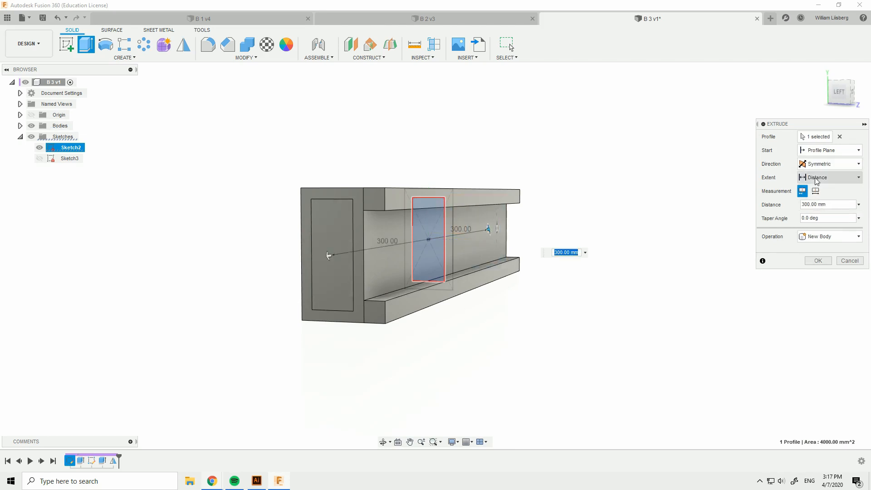
pyautogui.click(850, 261)
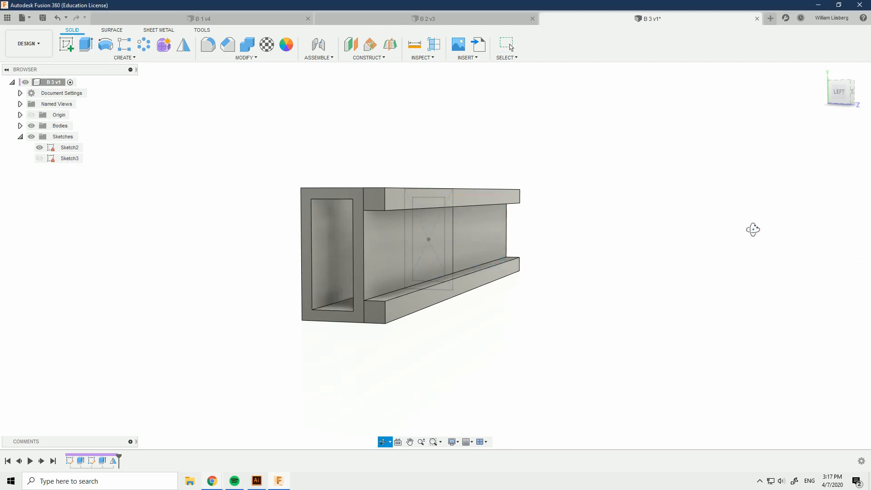
# - Start extruding Sketch2's inner rectangle as a new body, extending it to the beam's near open end face
pyautogui.keyDown('shift'); pyautogui.moveTo(753, 229); pyautogui.dragTo(625, 235, button='middle'); pyautogui.keyUp('shift')
pyautogui.press('q')
pyautogui.moveTo(579, 262)
pyautogui.keyDown('shift'); pyautogui.mouseDown(button='middle')
pyautogui.moveTo(566, 259)
pyautogui.moveTo(584, 229)
pyautogui.moveTo(608, 230)
pyautogui.mouseUp(button='middle'); pyautogui.keyUp('shift')
pyautogui.click(443, 218)
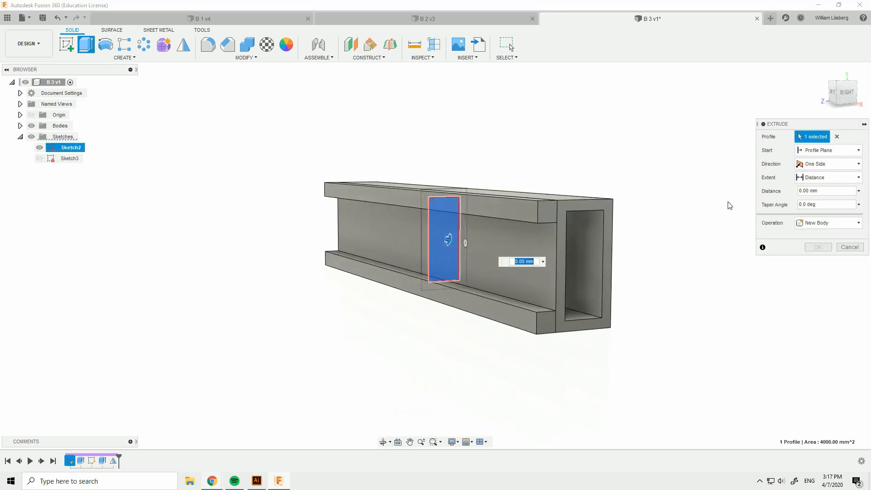
pyautogui.click(830, 178)
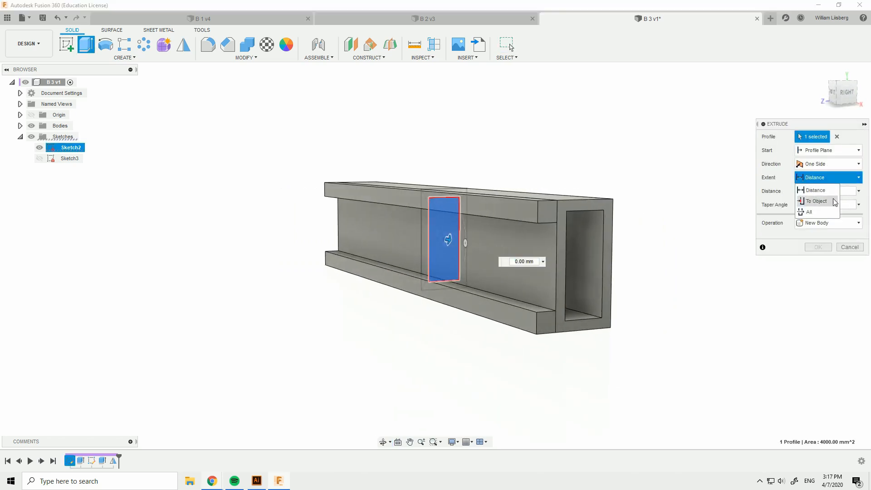
pyautogui.click(833, 198)
pyautogui.scroll(3, 689, 213)
pyautogui.click(561, 200)
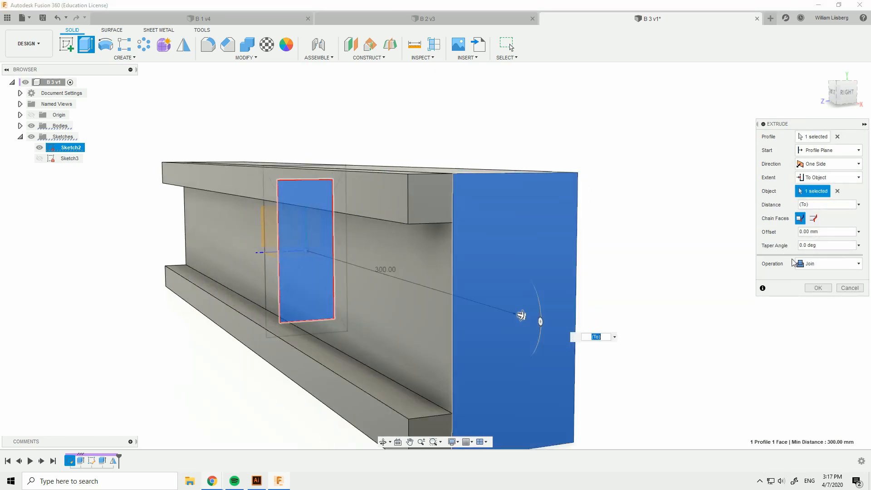
pyautogui.click(822, 263)
pyautogui.click(830, 310)
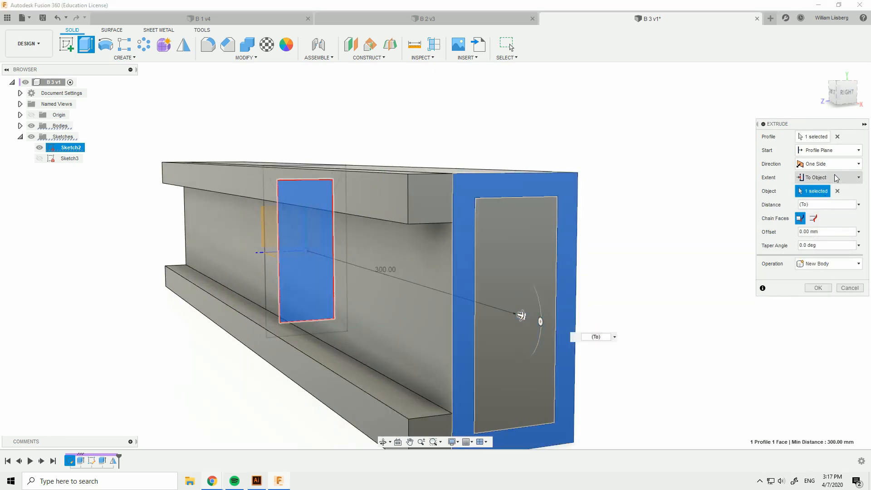
# - Make the core extrusion two-sided, extend its second side to the beam's opposite end face, and create the body
pyautogui.click(845, 165)
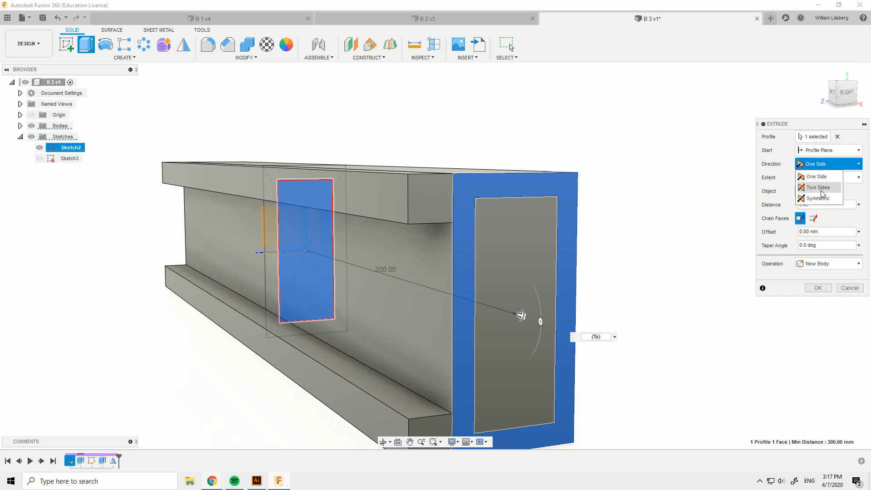
pyautogui.click(819, 188)
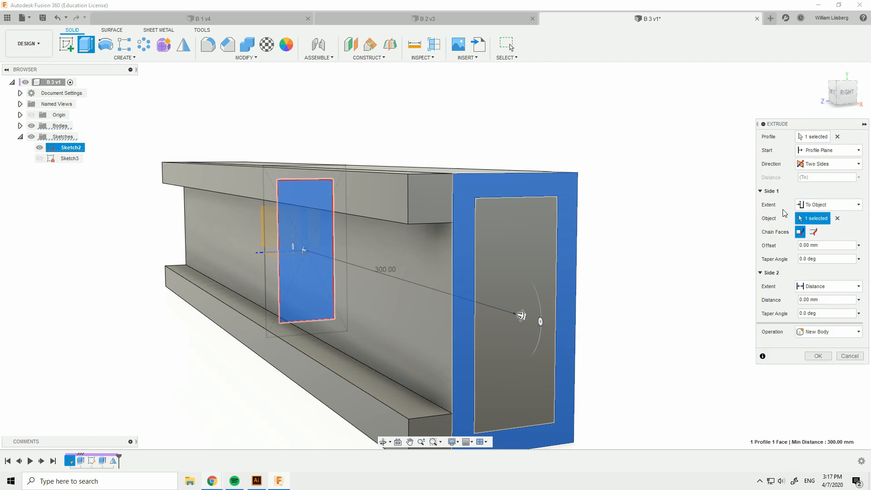
pyautogui.scroll(-4, 781, 223)
pyautogui.moveTo(712, 233)
pyautogui.keyDown('shift'); pyautogui.mouseDown(button='middle')
pyautogui.moveTo(757, 235)
pyautogui.moveTo(704, 247)
pyautogui.mouseUp(button='middle'); pyautogui.keyUp('shift')
pyautogui.moveTo(496, 237); pyautogui.dragTo(185, 249)
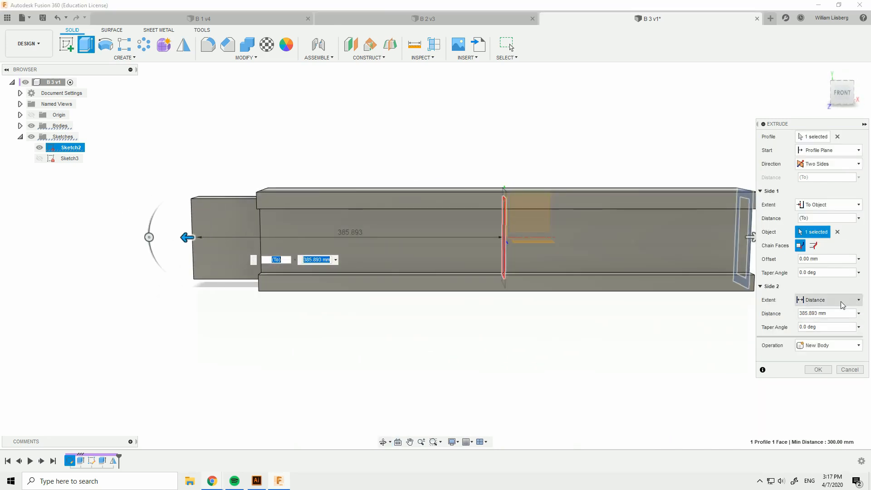
pyautogui.click(842, 303)
pyautogui.click(834, 323)
pyautogui.scroll(-4, 346, 233)
pyautogui.keyDown('shift'); pyautogui.moveTo(347, 232); pyautogui.dragTo(381, 236, button='middle'); pyautogui.keyUp('shift')
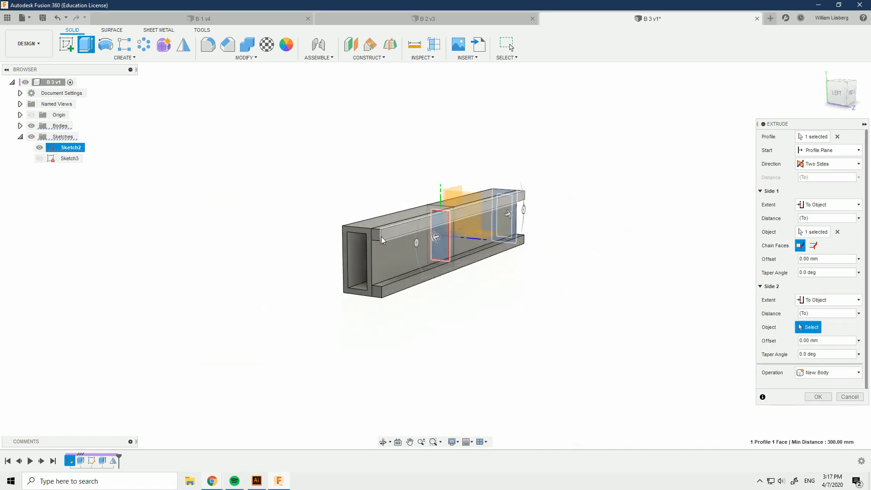
pyautogui.scroll(5, 375, 235)
pyautogui.click(378, 214)
pyautogui.scroll(-3, 458, 244)
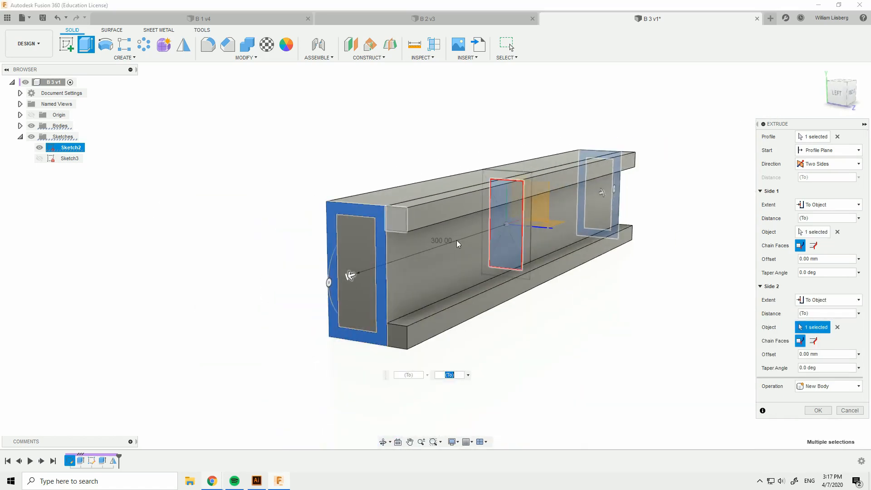
pyautogui.click(819, 410)
# - Hide Sketch2 and collapse the sketch list in the browser
pyautogui.scroll(-3, 566, 327)
pyautogui.keyDown('shift'); pyautogui.moveTo(566, 326); pyautogui.dragTo(535, 297, button='middle'); pyautogui.keyUp('shift')
pyautogui.scroll(3, 624, 312)
pyautogui.moveTo(573, 181)
pyautogui.keyDown('shift'); pyautogui.mouseDown(button='middle')
pyautogui.moveTo(653, 192)
pyautogui.moveTo(626, 195)
pyautogui.mouseUp(button='middle'); pyautogui.keyUp('shift')
pyautogui.click(39, 147)
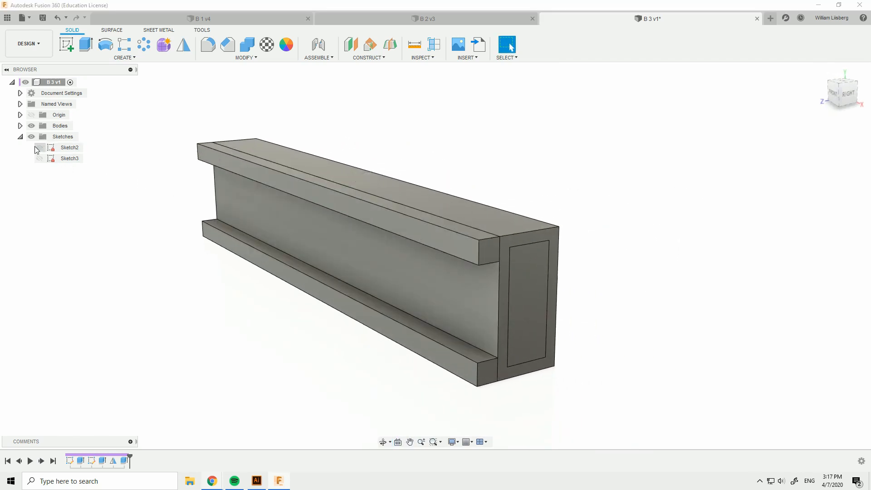
pyautogui.click(20, 137)
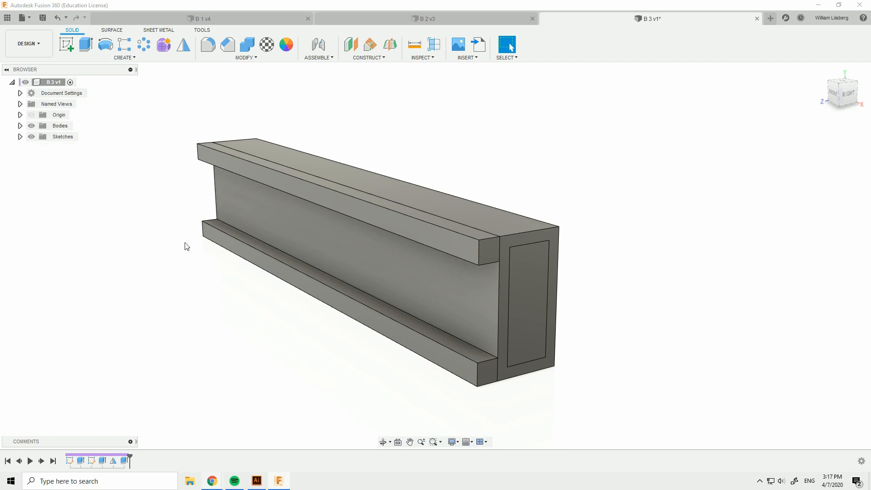
pyautogui.keyDown('shift'); pyautogui.moveTo(361, 361); pyautogui.dragTo(420, 340, button='middle'); pyautogui.keyUp('shift')
pyautogui.keyDown('shift'); pyautogui.moveTo(488, 337); pyautogui.dragTo(411, 339, button='middle'); pyautogui.keyUp('shift')
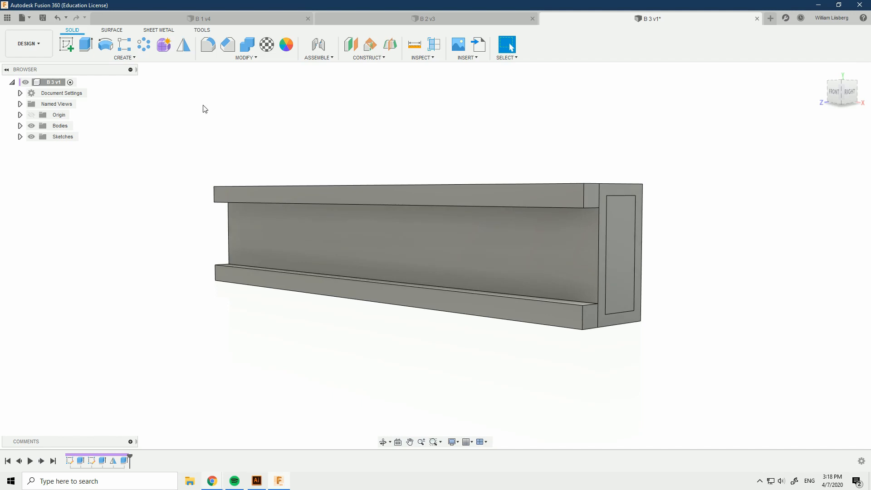
# - Assign the physical material Stainless Steel to both rails and Aluminum 6061 to the hollow box beam
pyautogui.click(268, 47)
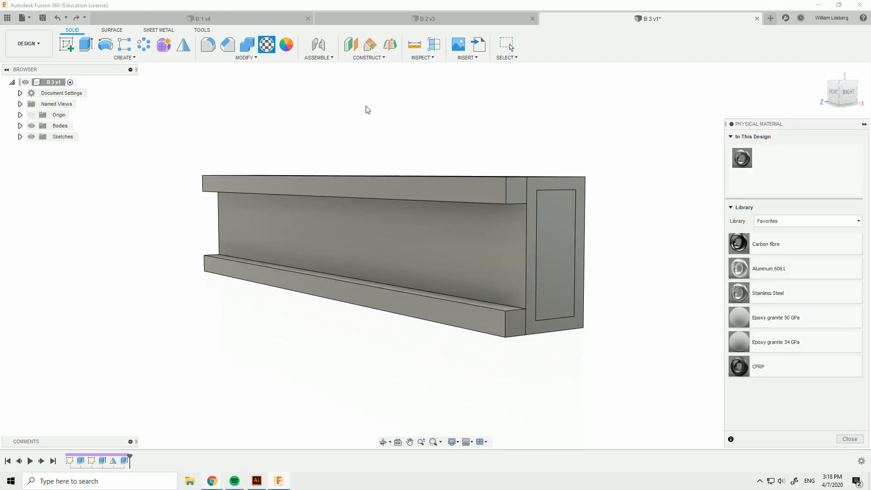
pyautogui.moveTo(779, 292); pyautogui.dragTo(513, 210)
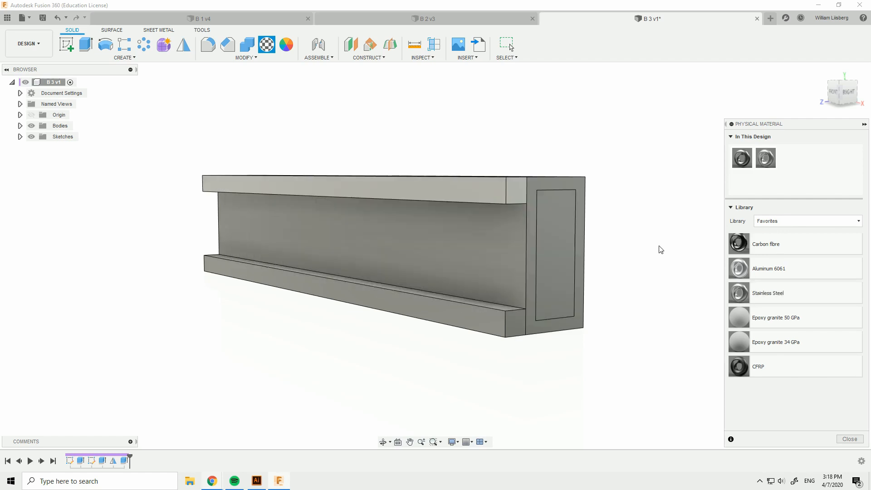
pyautogui.moveTo(701, 305); pyautogui.dragTo(475, 326)
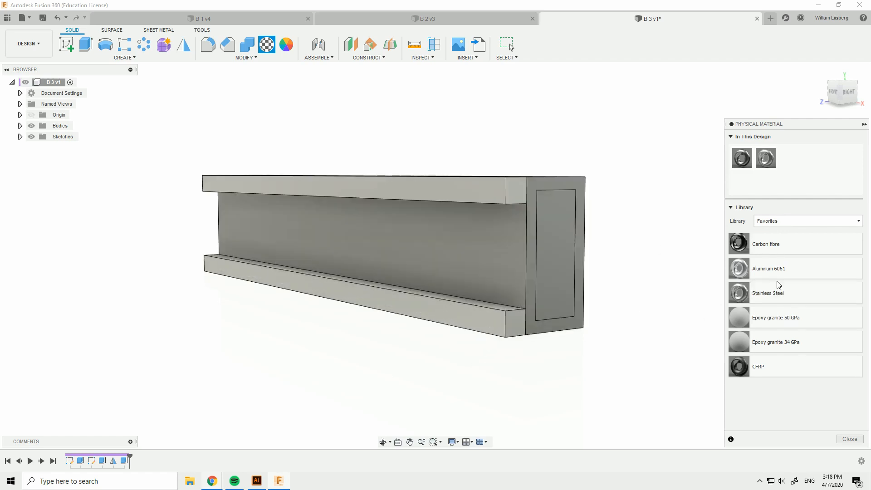
pyautogui.moveTo(774, 272); pyautogui.dragTo(489, 265)
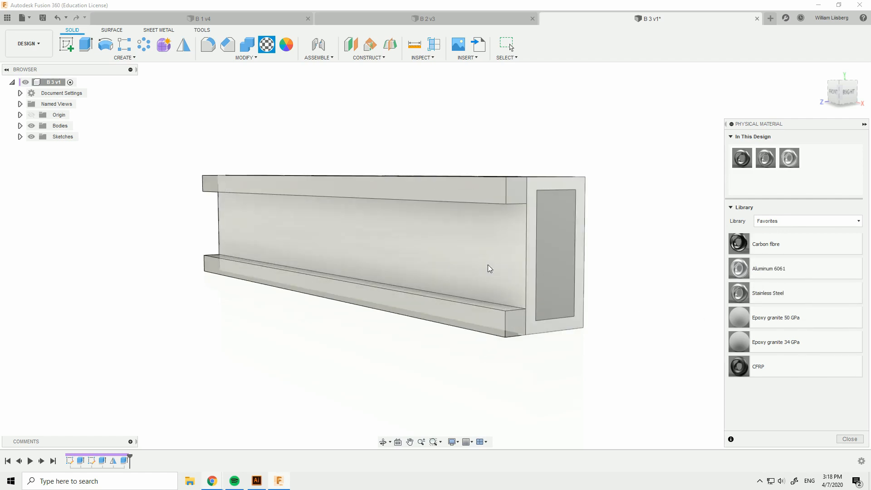
# - Assign the physical material Epoxy granite 50 GPa to the core body inside the beam
pyautogui.scroll(3, 632, 240)
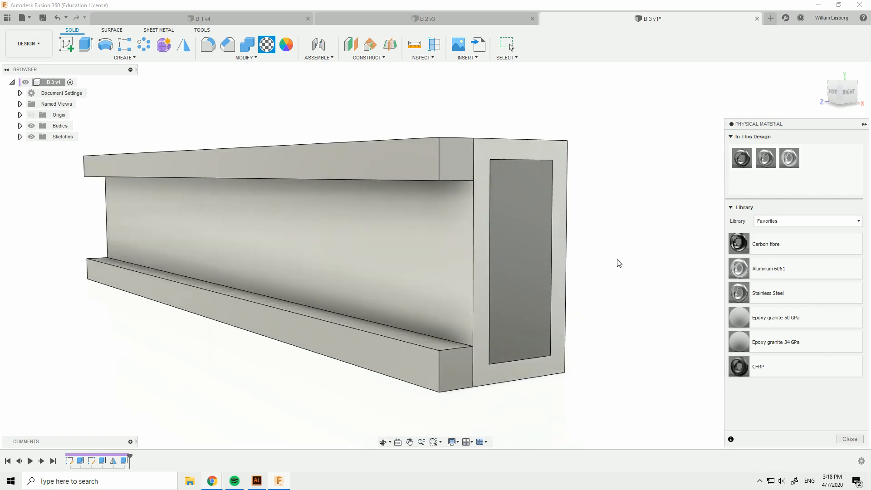
pyautogui.moveTo(747, 317); pyautogui.dragTo(537, 282)
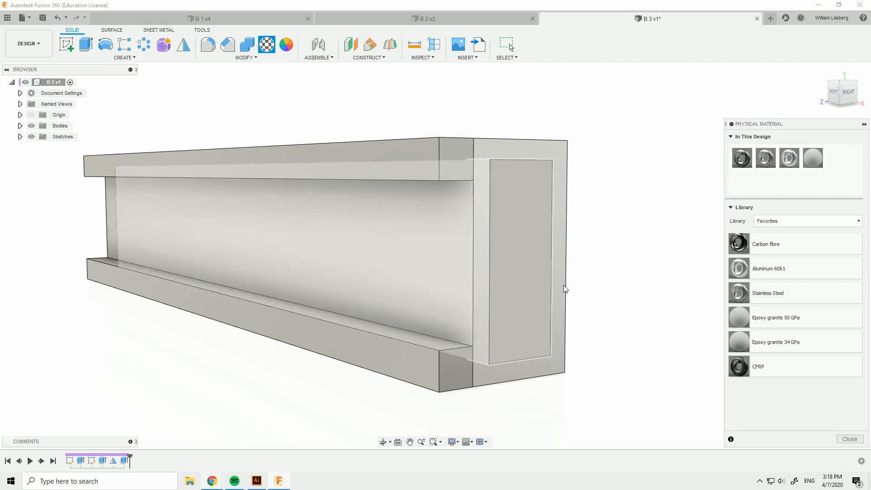
pyautogui.scroll(-3, 644, 218)
pyautogui.keyDown('shift'); pyautogui.moveTo(644, 218); pyautogui.dragTo(576, 215, button='middle'); pyautogui.keyUp('shift')
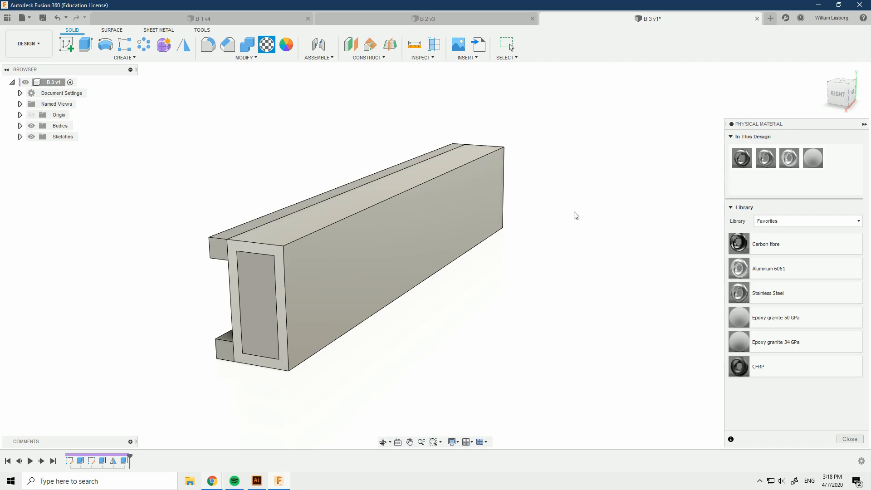
# - Switch the physical material list to the Fusion 360 Material Library, check the materials used in the design, and leave material assignment
pyautogui.click(799, 221)
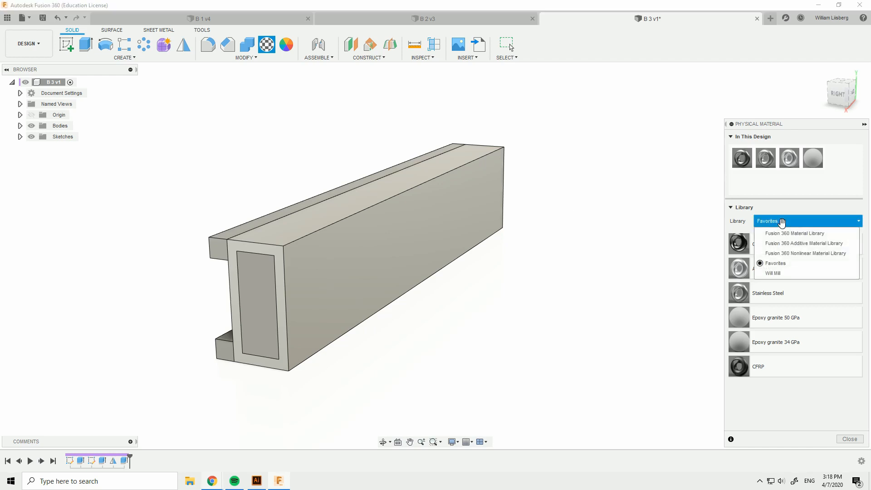
pyautogui.click(794, 234)
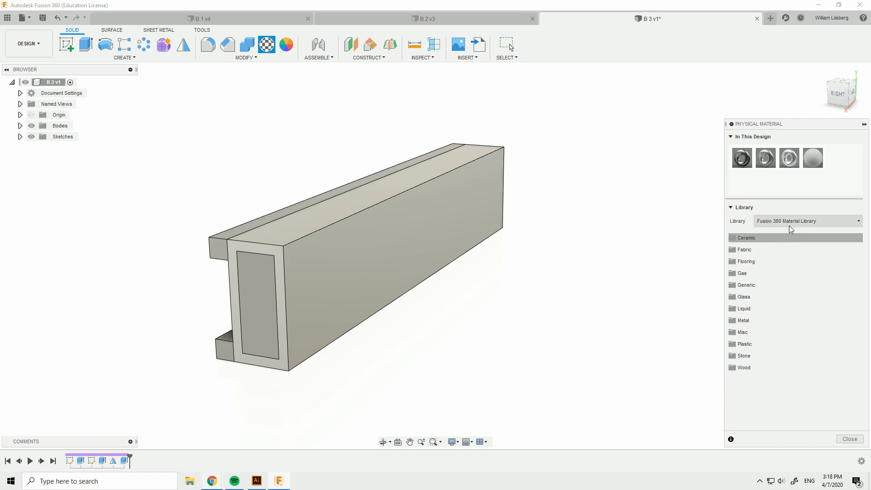
pyautogui.scroll(-3, 511, 304)
pyautogui.keyDown('shift'); pyautogui.moveTo(497, 309); pyautogui.dragTo(522, 296, button='middle'); pyautogui.keyUp('shift')
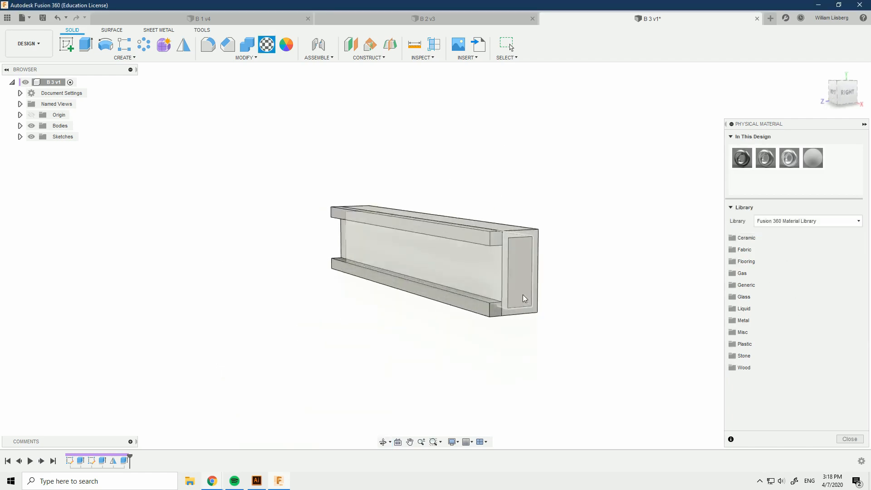
pyautogui.scroll(3, 523, 296)
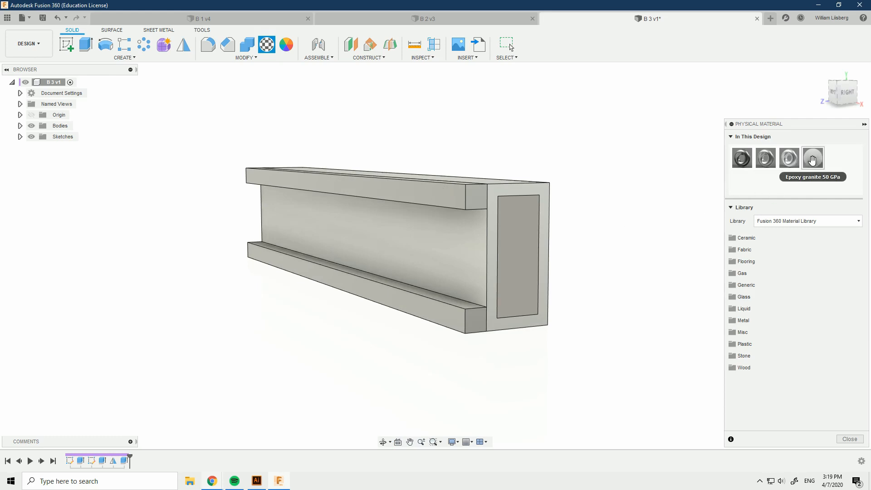
pyautogui.press('Escape')
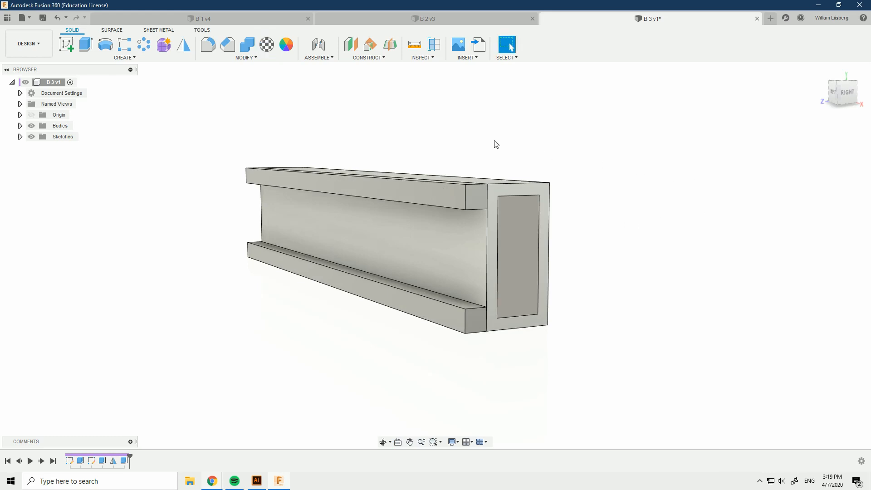
# - Open the Material Browser to manage materials, moving its window over the model and widening the material name column
pyautogui.click(250, 58)
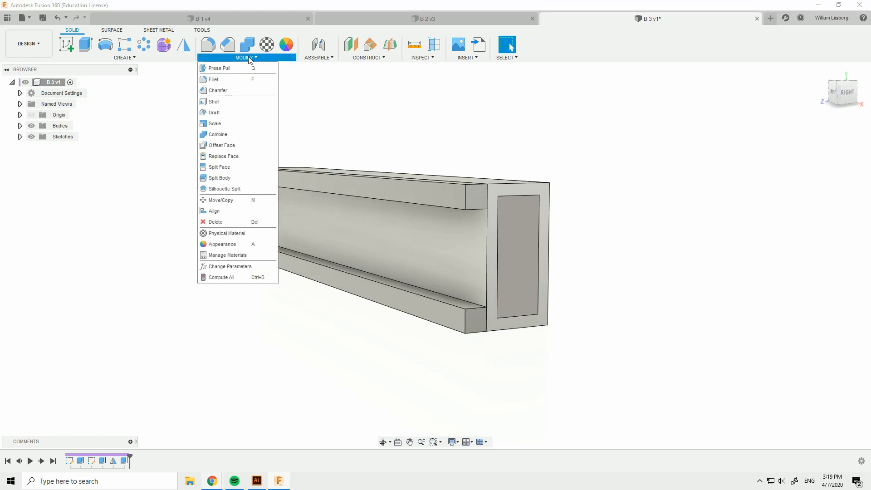
pyautogui.click(232, 255)
pyautogui.moveTo(794, 80); pyautogui.dragTo(397, 81)
pyautogui.moveTo(468, 146); pyautogui.dragTo(579, 147)
pyautogui.click(284, 144)
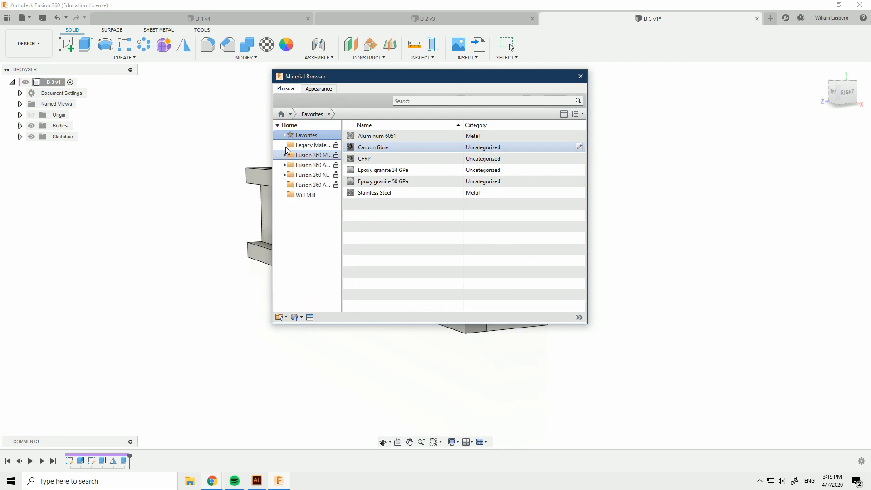
# - Browse the Fusion 360 Material Library's Gas, Ceramic and Glass categories and view the add-to-library options for Glass, Bronze Glazing, Low E
pyautogui.doubleClick(309, 155)
pyautogui.click(310, 175)
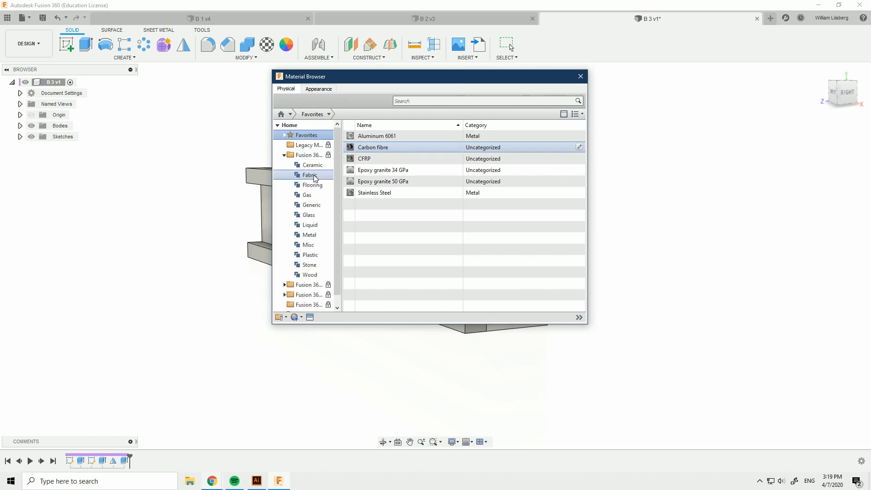
pyautogui.click(312, 194)
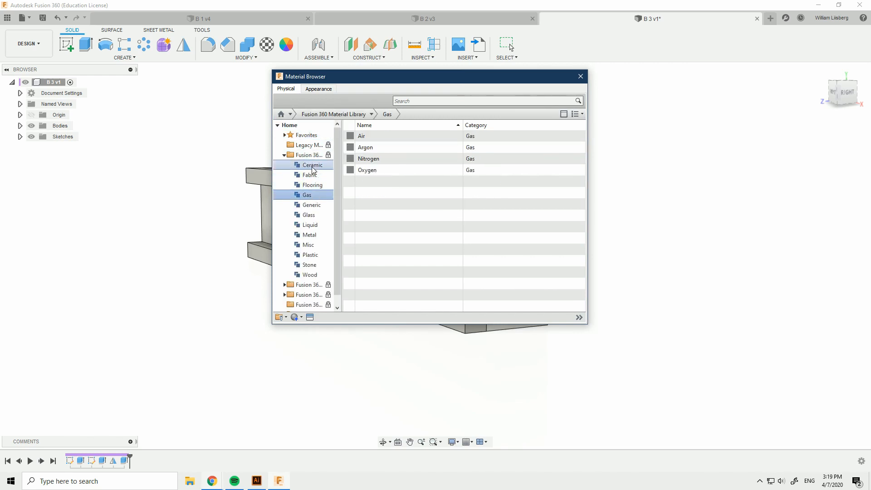
pyautogui.click(311, 165)
pyautogui.click(308, 215)
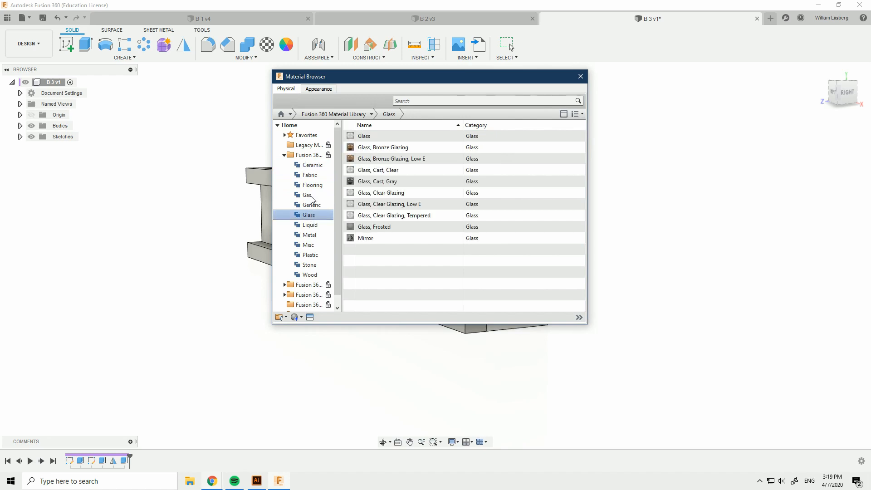
pyautogui.click(285, 155)
pyautogui.rightClick(390, 160)
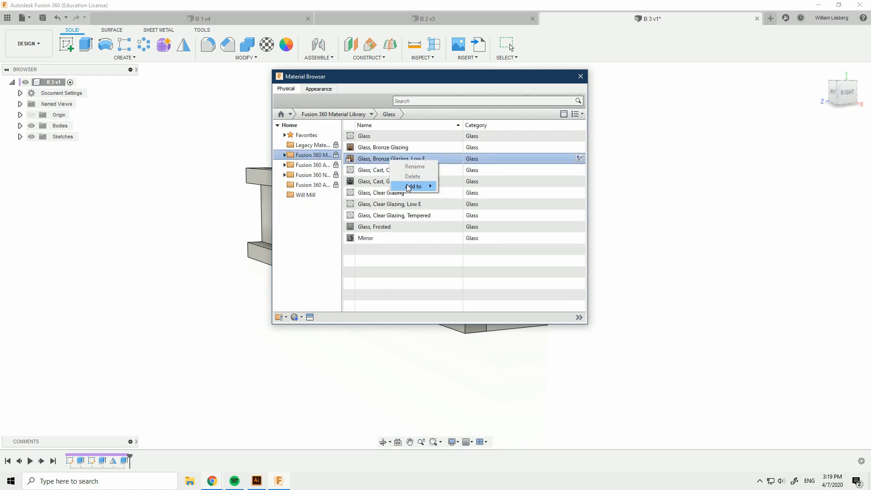
pyautogui.moveTo(418, 186)
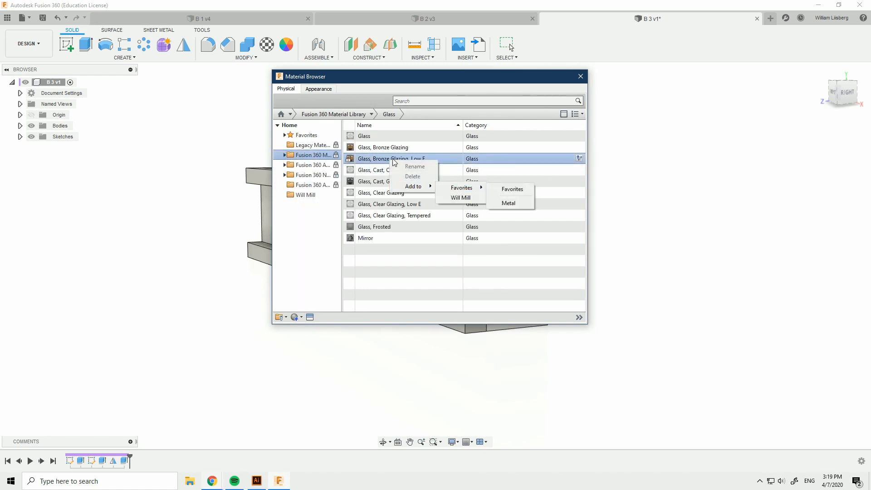
# - Show the Favorites materials and open the details of Epoxy granite 34 GPa
pyautogui.click(311, 136)
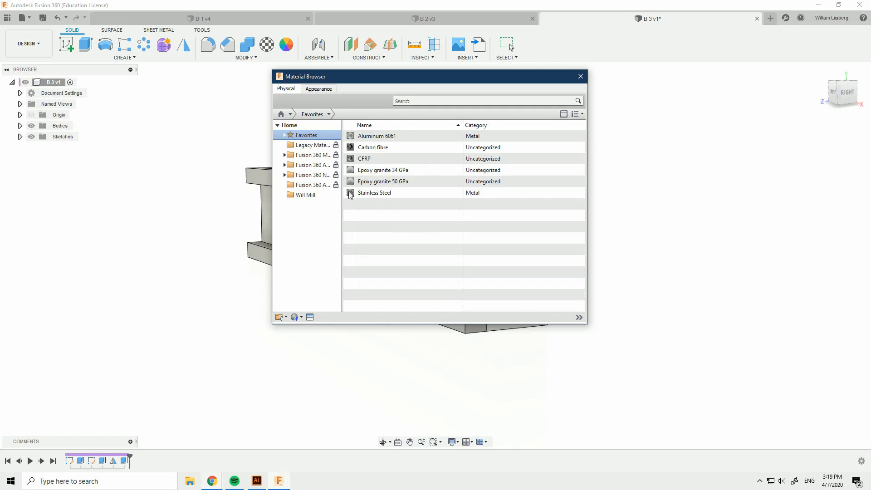
pyautogui.click(285, 155)
pyautogui.click(285, 155)
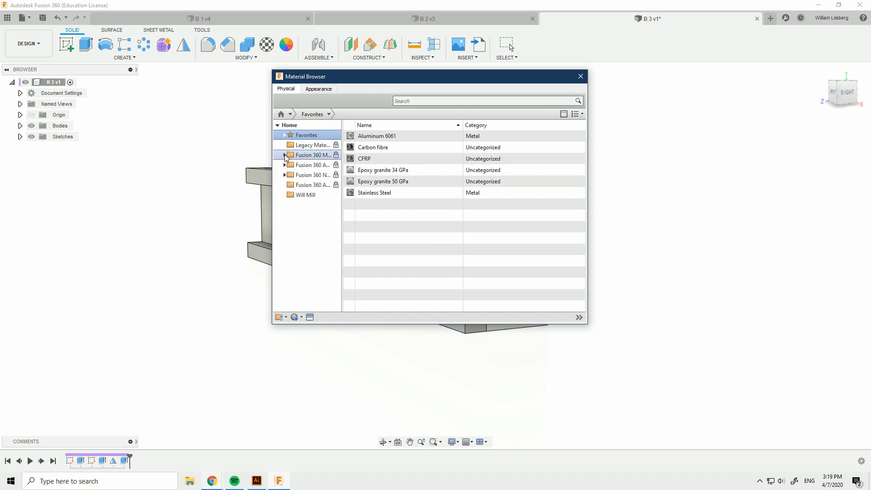
pyautogui.click(285, 155)
pyautogui.click(285, 156)
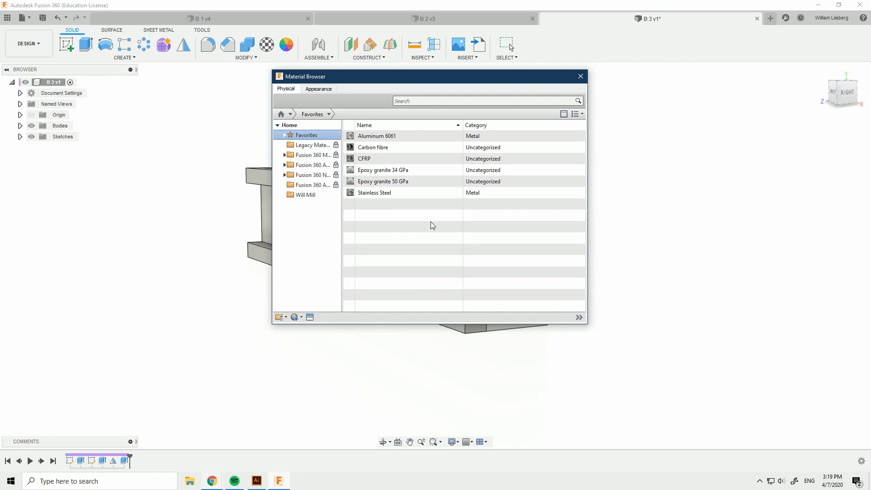
pyautogui.doubleClick(389, 171)
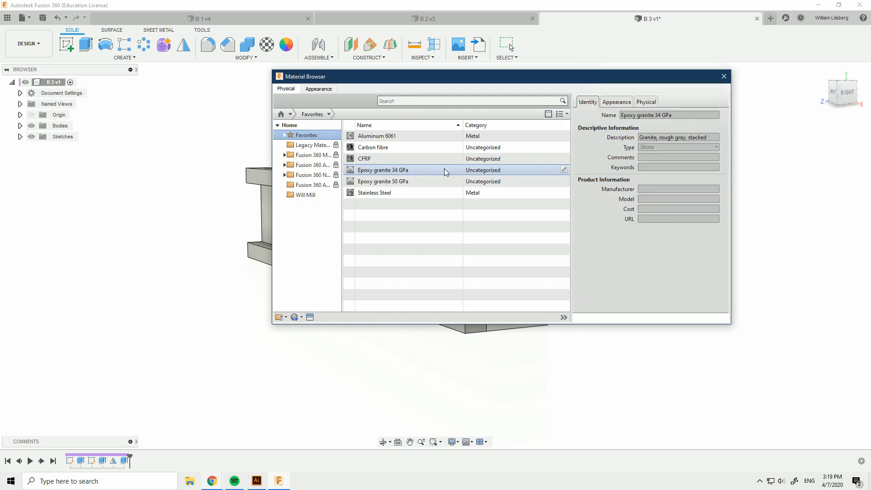
# - Check the appearance settings of Epoxy granite 34 GPa, and expand the Mechanical and Strength groups of its physical properties
pyautogui.click(623, 104)
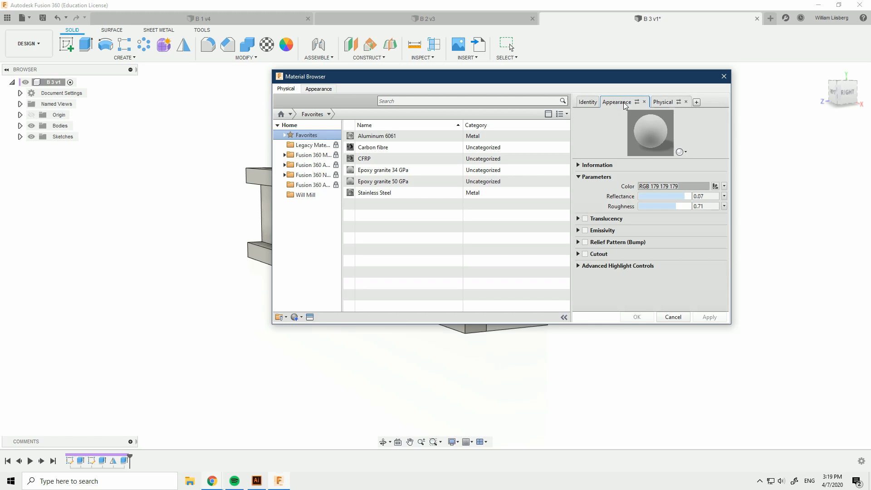
pyautogui.click(664, 102)
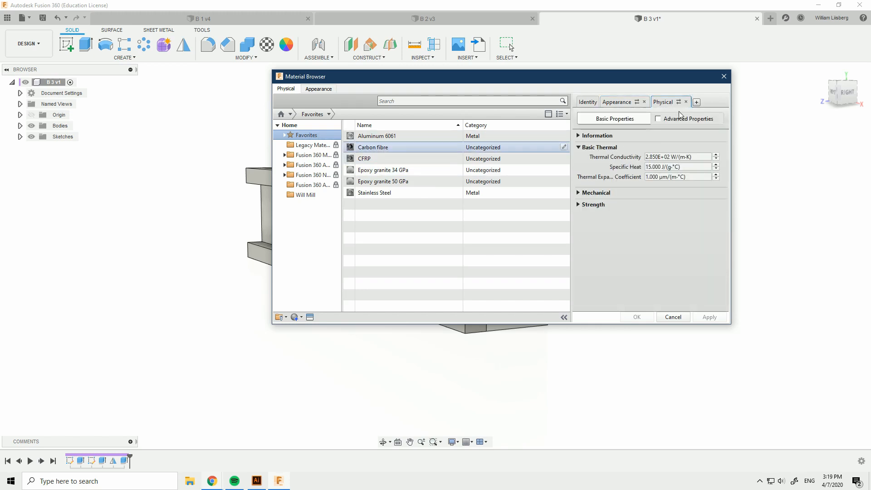
pyautogui.click(579, 193)
pyautogui.click(579, 262)
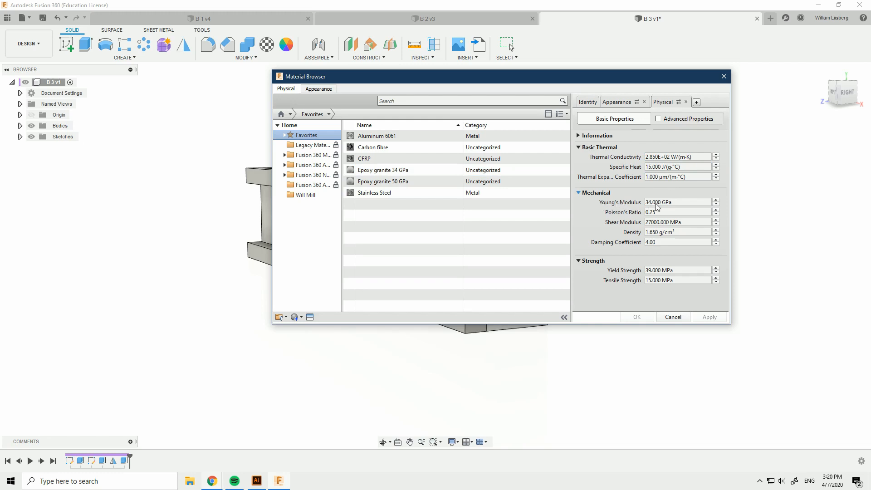
# - Examine the epoxy granite's Young's modulus, density, shear modulus and Poisson's ratio
pyautogui.click(682, 202)
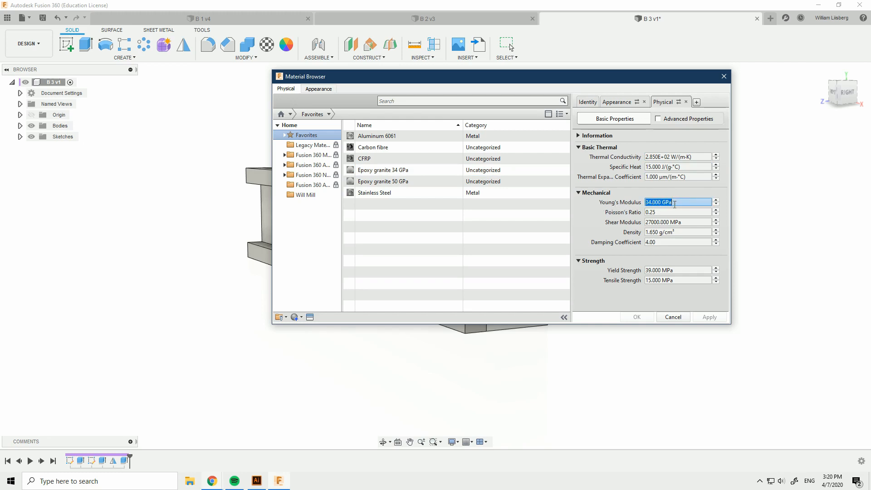
pyautogui.click(676, 202)
pyautogui.moveTo(687, 202); pyautogui.dragTo(645, 203)
pyautogui.click(673, 232)
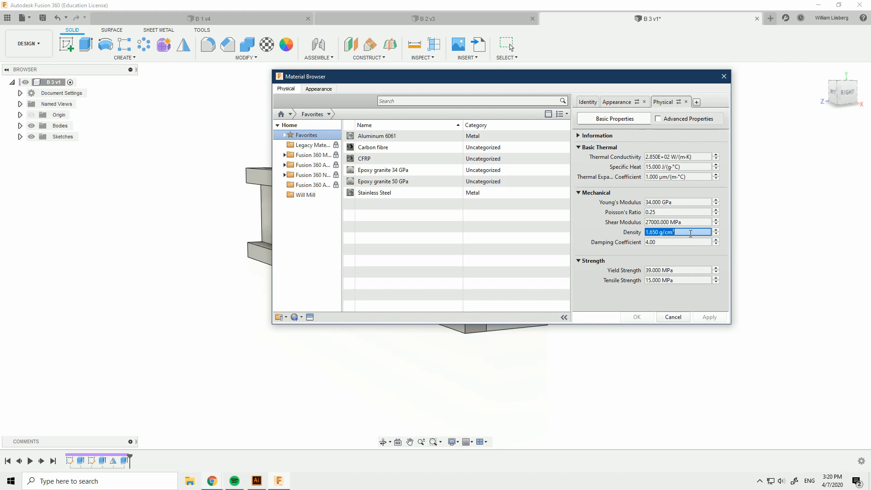
pyautogui.click(691, 234)
pyautogui.moveTo(686, 232); pyautogui.dragTo(618, 235)
pyautogui.moveTo(698, 223); pyautogui.dragTo(638, 223)
pyautogui.moveTo(697, 222); pyautogui.dragTo(617, 213)
pyautogui.click(673, 203)
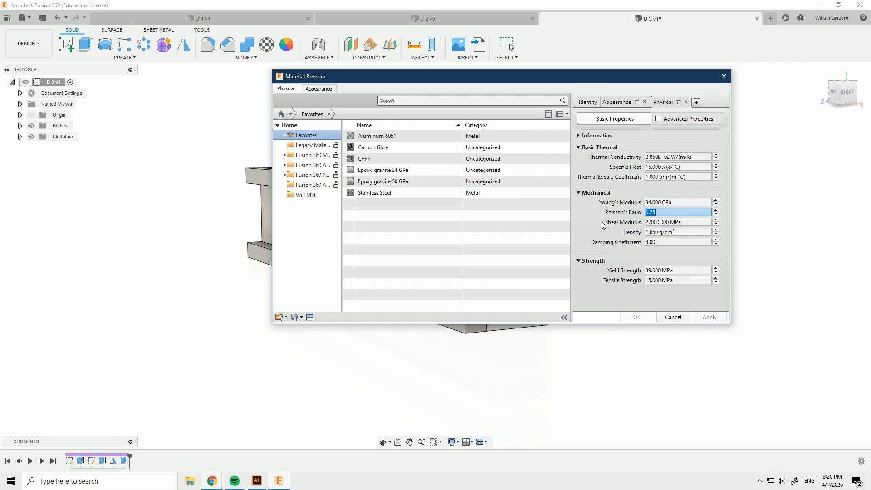
pyautogui.click(672, 313)
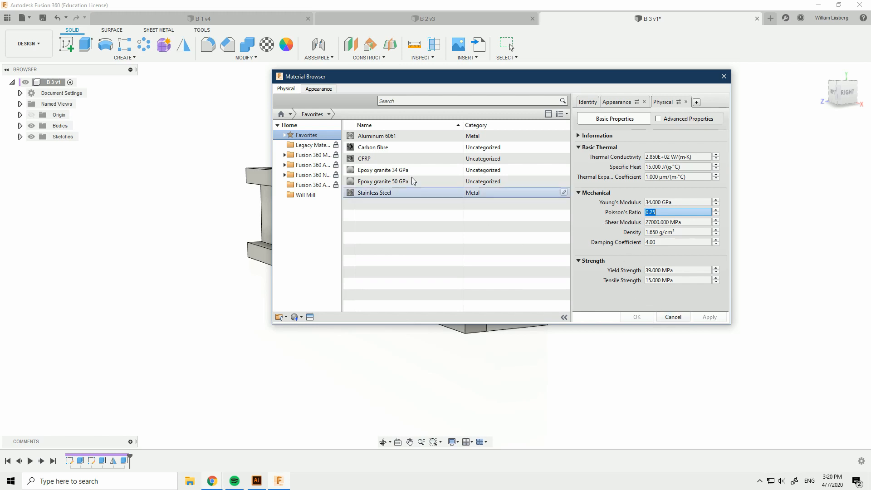
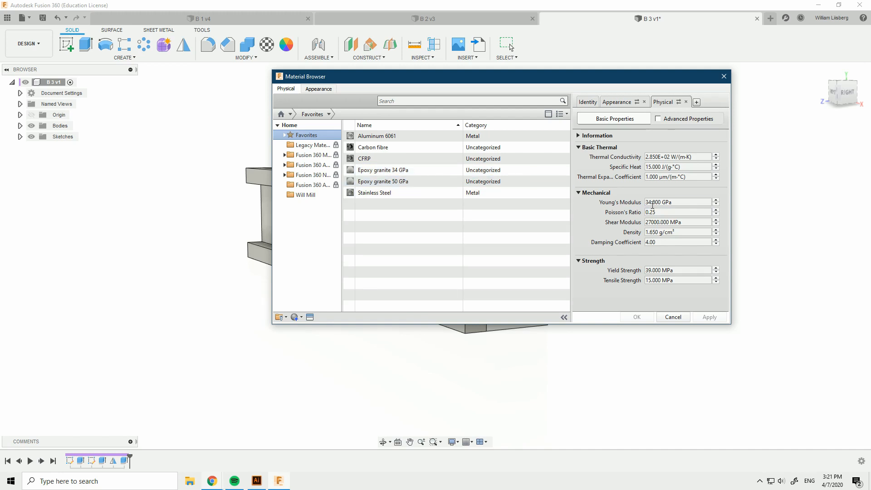
# - Set the epoxy granite's Young's modulus to 50 GPa, apply it, and close the Material Browser
pyautogui.moveTo(685, 202); pyautogui.dragTo(640, 200)
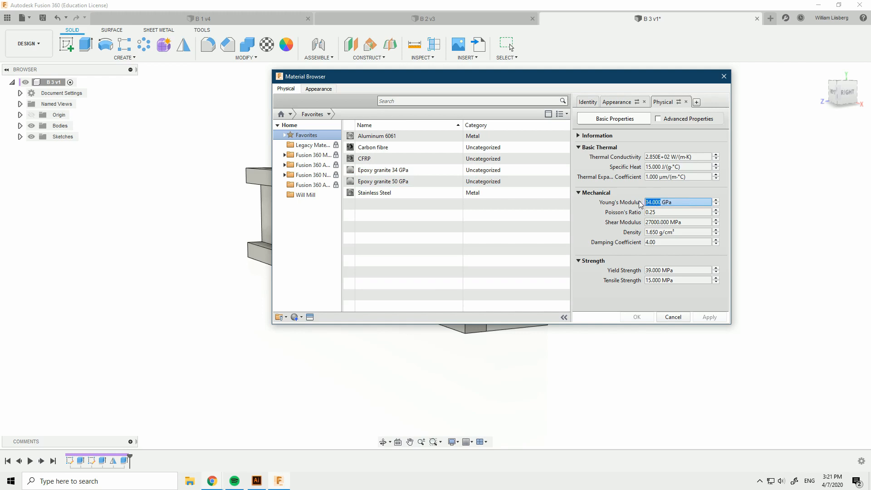
pyautogui.write('50')
pyautogui.press('Return')
pyautogui.click(694, 318)
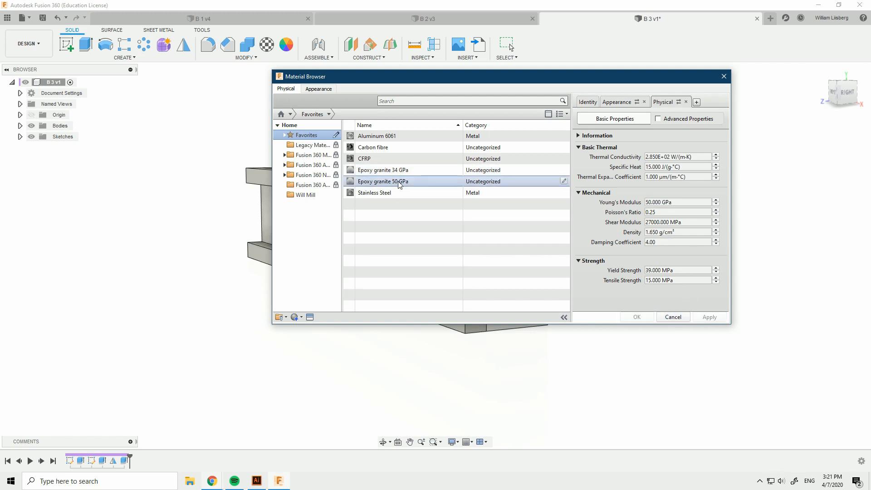
pyautogui.press('Escape')
# - Examine the box beam's end face, its core and the attached rails from closer up
pyautogui.moveTo(322, 95); pyautogui.dragTo(369, 97, button='middle')
pyautogui.scroll(-3, 370, 96)
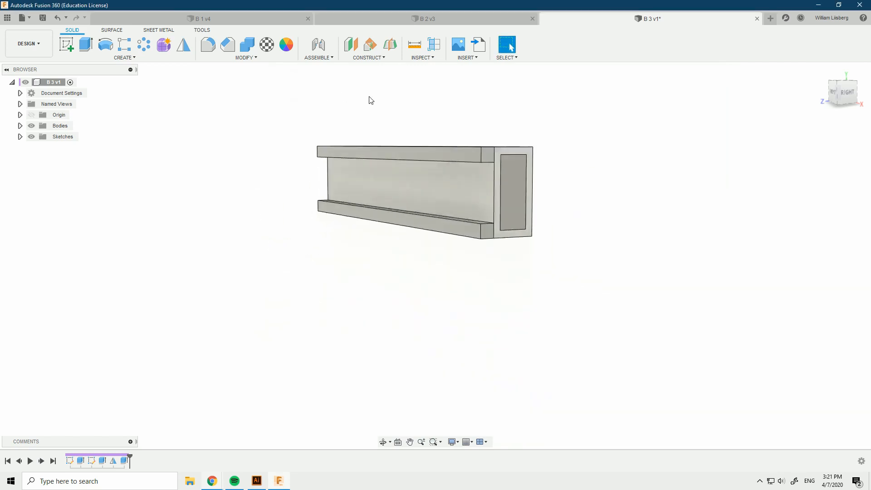
pyautogui.scroll(-1, 372, 100)
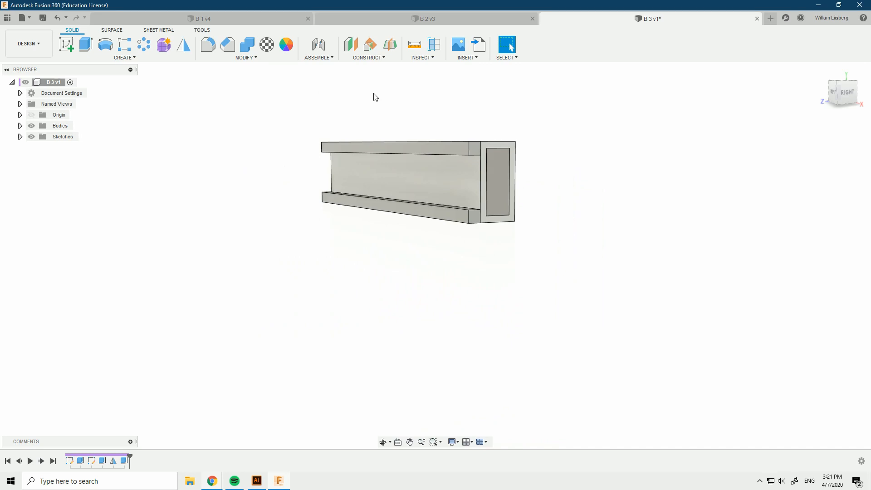
pyautogui.click(269, 59)
pyautogui.scroll(3, 404, 105)
pyautogui.keyDown('shift'); pyautogui.moveTo(401, 102); pyautogui.dragTo(348, 94, button='middle'); pyautogui.keyUp('shift')
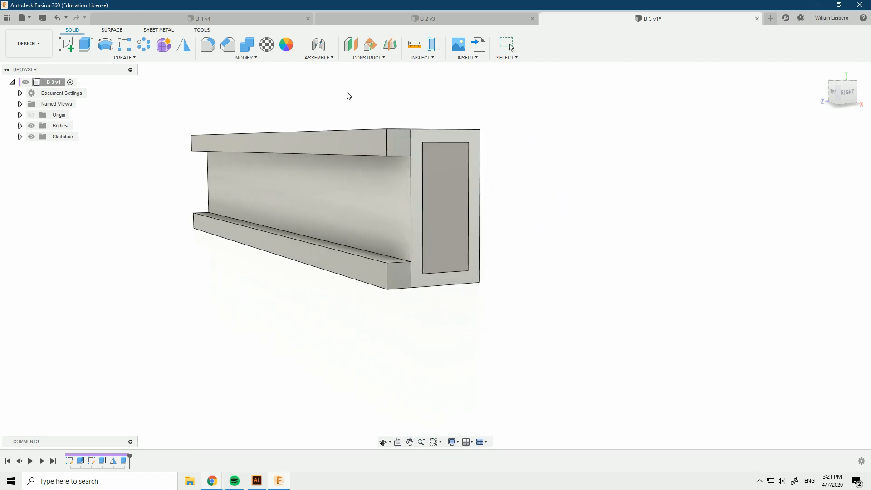
pyautogui.scroll(4, 440, 155)
pyautogui.keyDown('shift'); pyautogui.moveTo(440, 156); pyautogui.dragTo(525, 176, button='middle'); pyautogui.keyUp('shift')
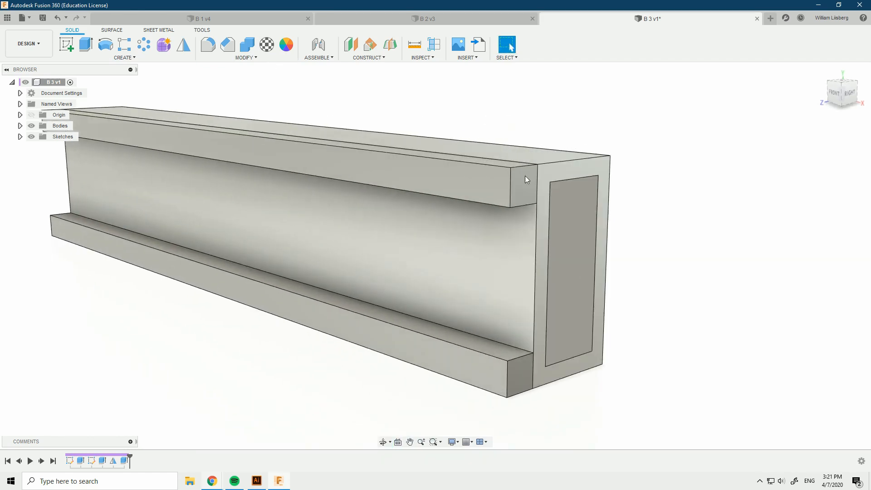
pyautogui.click(567, 219)
pyautogui.click(453, 116)
pyautogui.moveTo(453, 117); pyautogui.dragTo(420, 106, button='middle')
pyautogui.scroll(-3, 421, 105)
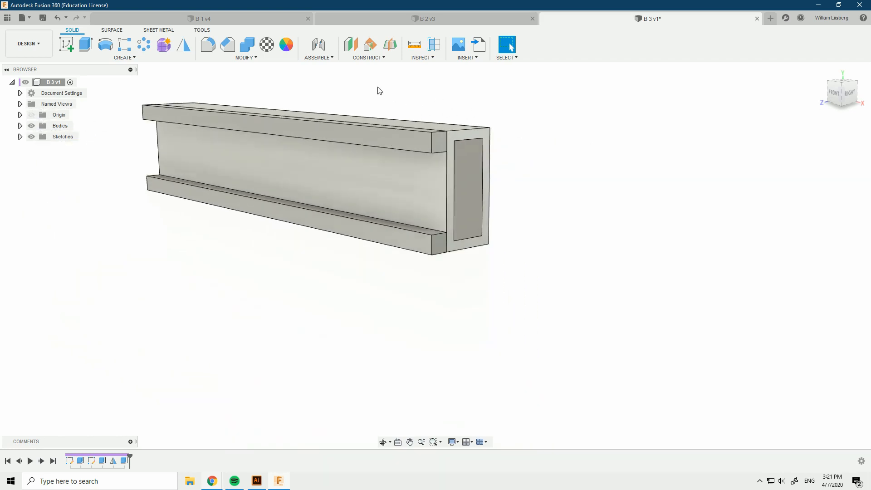
# - Search the appearance library for "granit" and apply Granite - Blue Pearl to the beam's core body
pyautogui.click(287, 44)
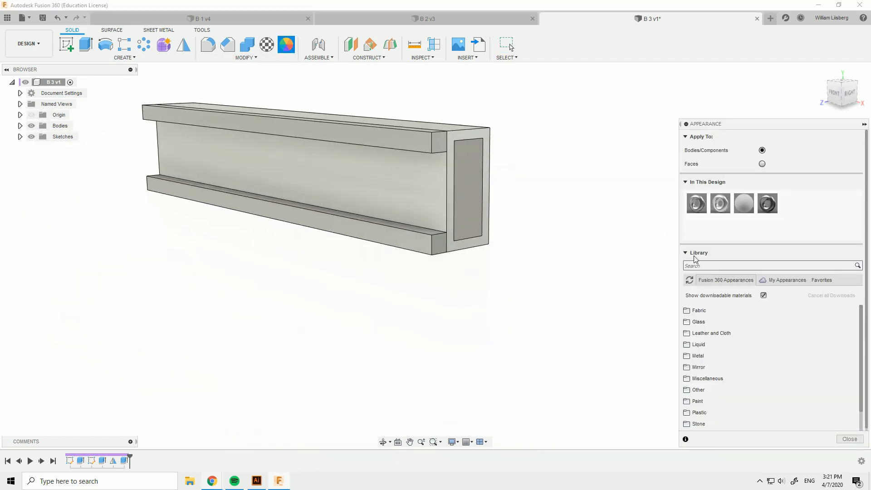
pyautogui.click(709, 265)
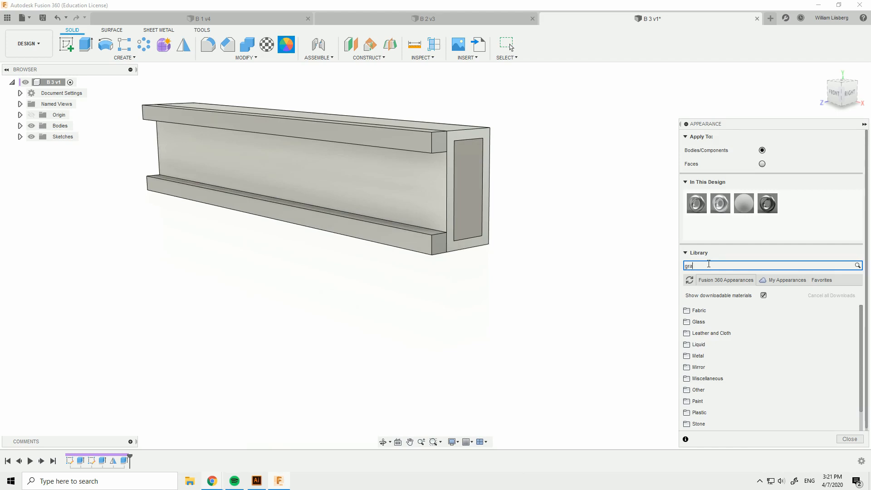
pyautogui.write('granit')
pyautogui.press('Return')
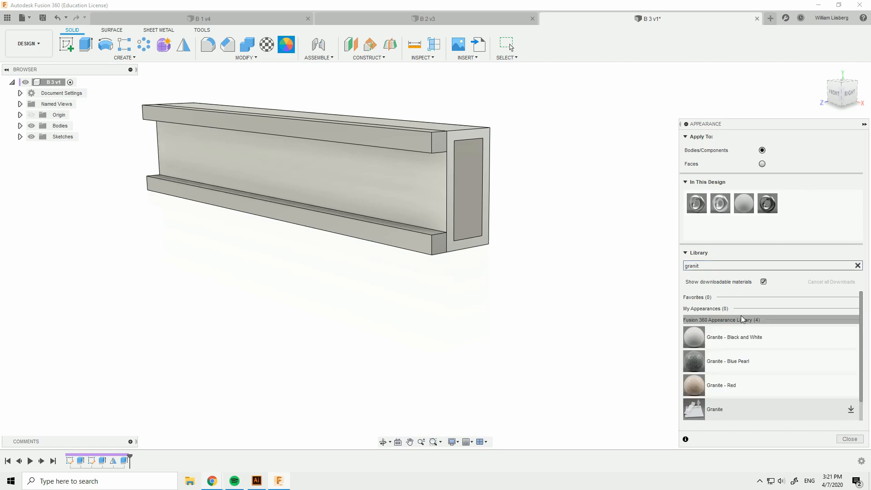
pyautogui.moveTo(762, 363); pyautogui.dragTo(470, 180)
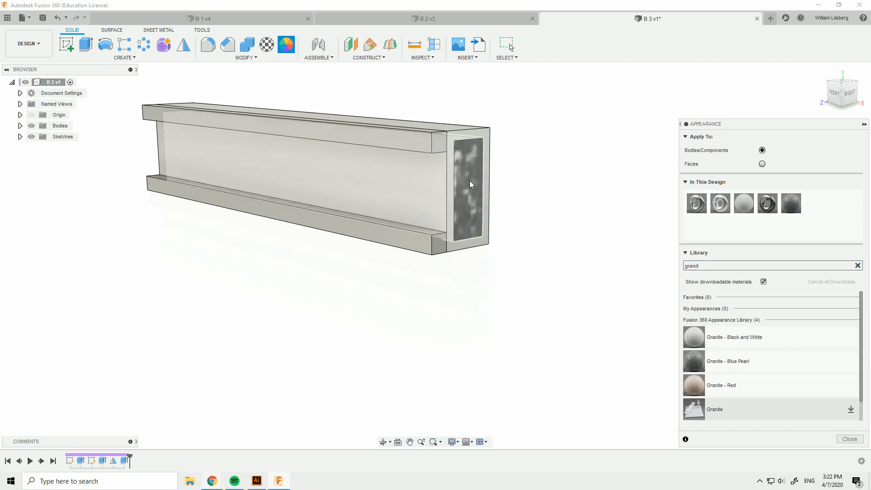
# - Set the scale of the Granite - Blue Pearl appearance to 25 and finish editing appearances
pyautogui.doubleClick(792, 206)
pyautogui.moveTo(644, 150); pyautogui.dragTo(655, 148)
pyautogui.doubleClick(617, 145)
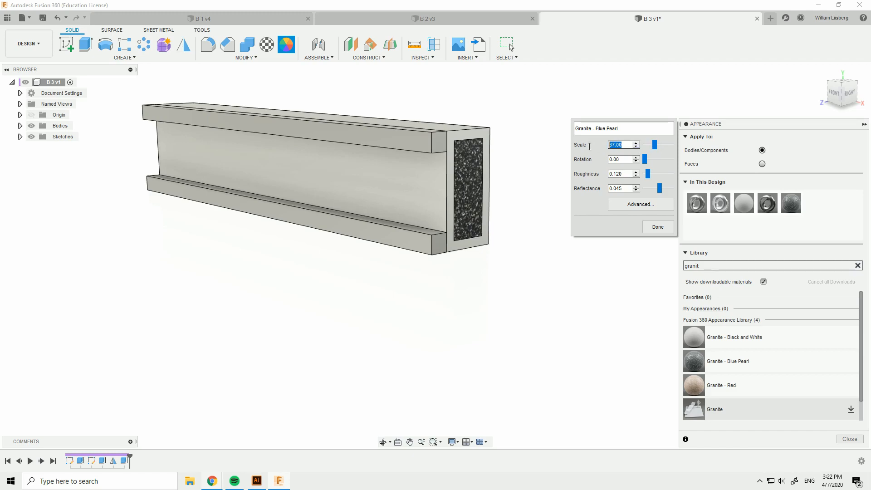
pyautogui.write('25')
pyautogui.click(646, 228)
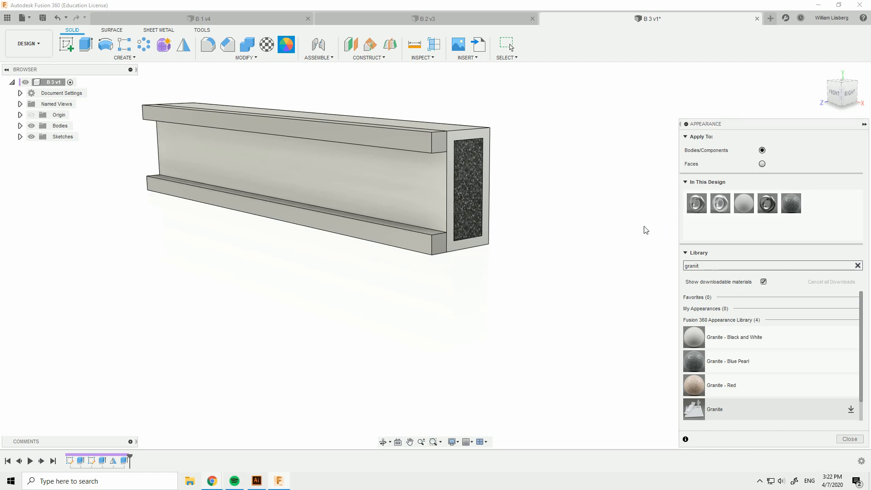
pyautogui.scroll(10, 464, 163)
pyautogui.scroll(-5, 542, 168)
pyautogui.press('Escape')
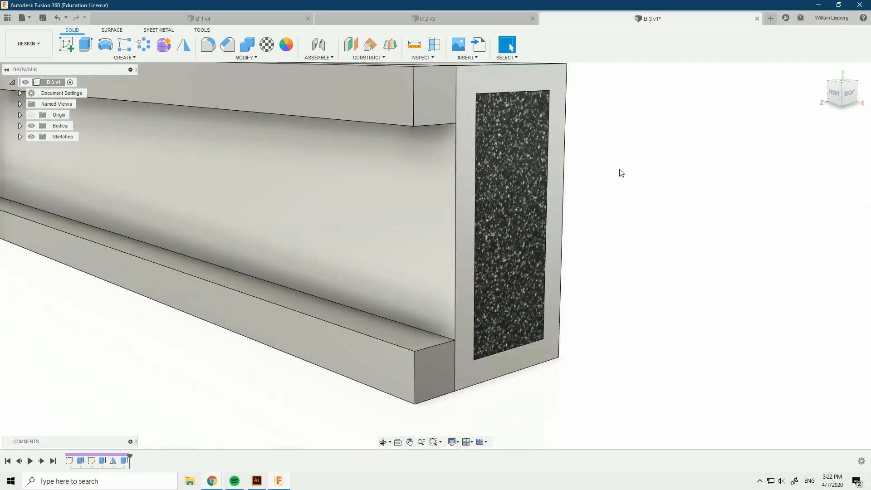
pyautogui.scroll(-4, 635, 190)
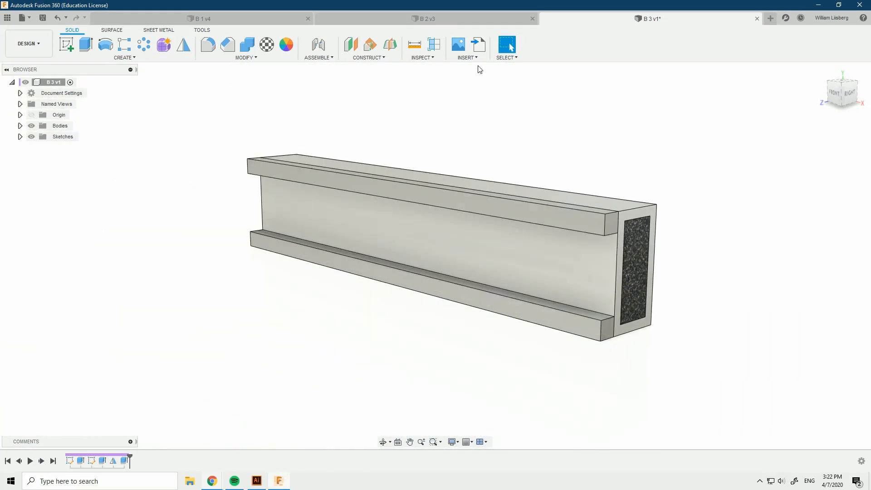
# - Switch to the Simulation workspace and create a Static Stress study for the beam
pyautogui.click(28, 44)
pyautogui.click(35, 112)
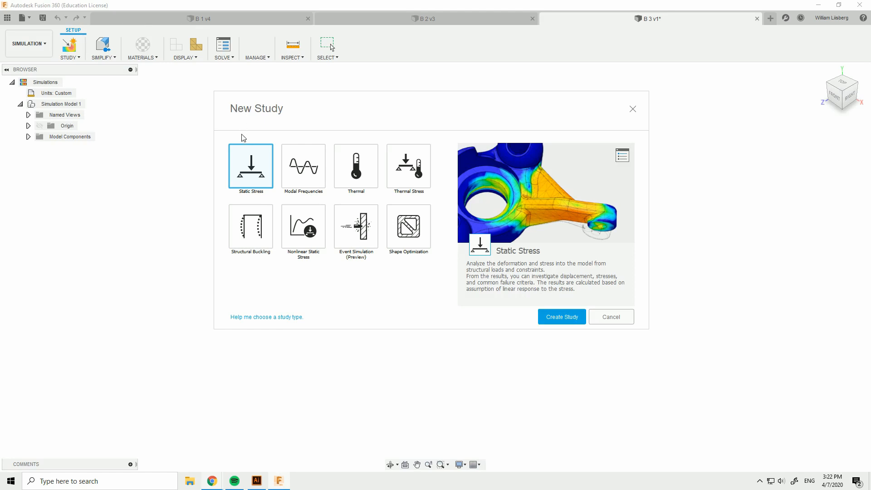
pyautogui.doubleClick(254, 171)
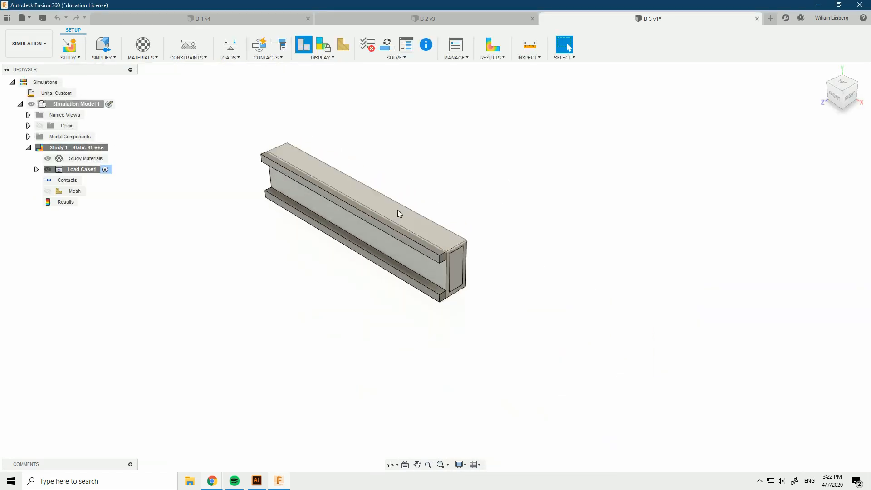
# - Apply a Fixed structural constraint in all three axes to both end faces of the box beam
pyautogui.click(188, 46)
pyautogui.click(525, 210)
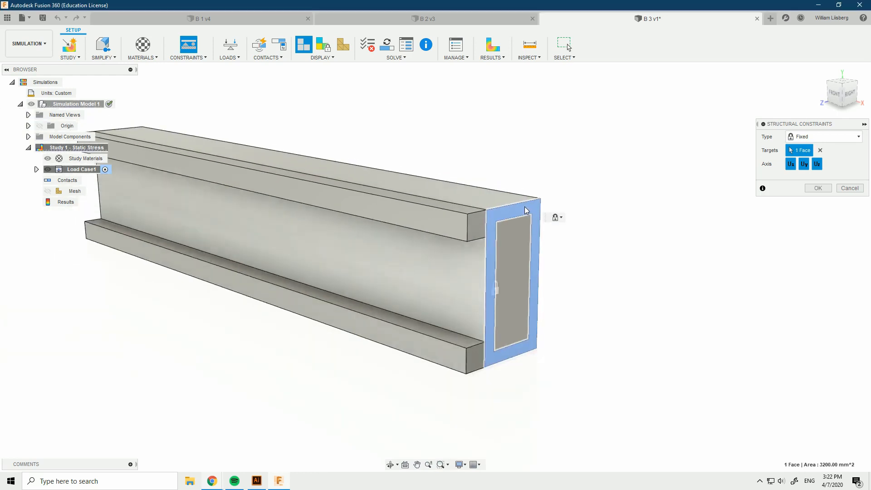
pyautogui.keyDown('shift'); pyautogui.moveTo(445, 241); pyautogui.dragTo(203, 255, button='middle'); pyautogui.keyUp('shift')
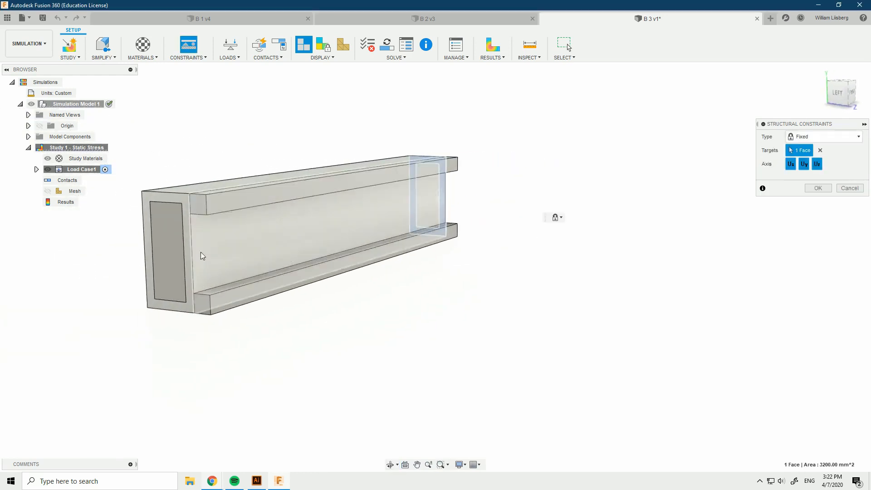
pyautogui.scroll(3, 202, 255)
pyautogui.click(208, 198)
pyautogui.scroll(-2, 214, 212)
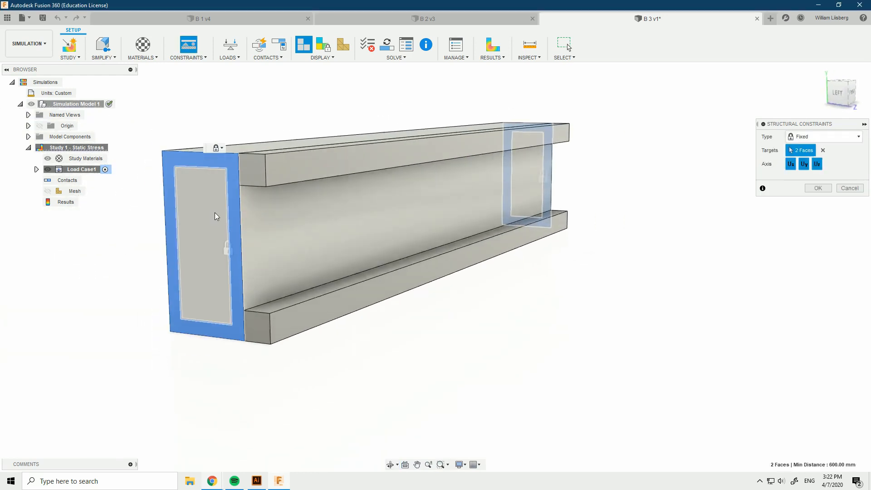
pyautogui.keyDown('shift'); pyautogui.moveTo(490, 219); pyautogui.dragTo(697, 221, button='middle'); pyautogui.keyUp('shift')
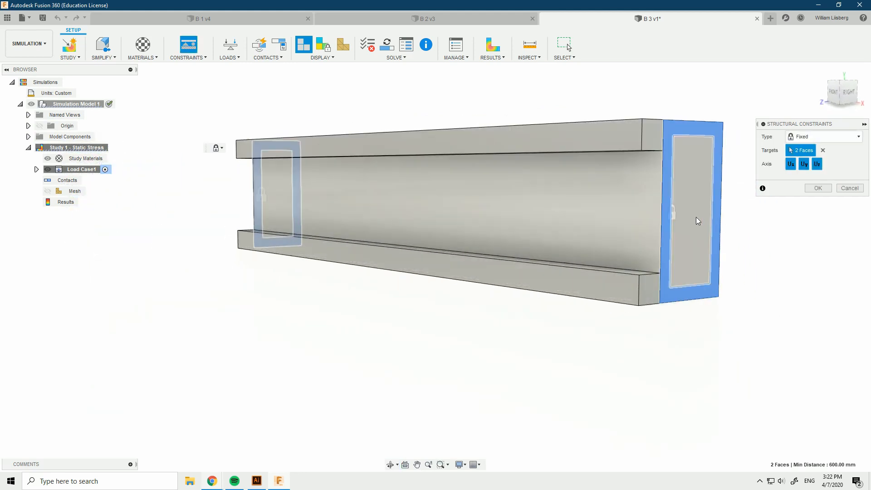
pyautogui.click(818, 188)
# - Review the study materials and the properties assigned to the beam, both rails and the epoxy granite core
pyautogui.scroll(-3, 655, 242)
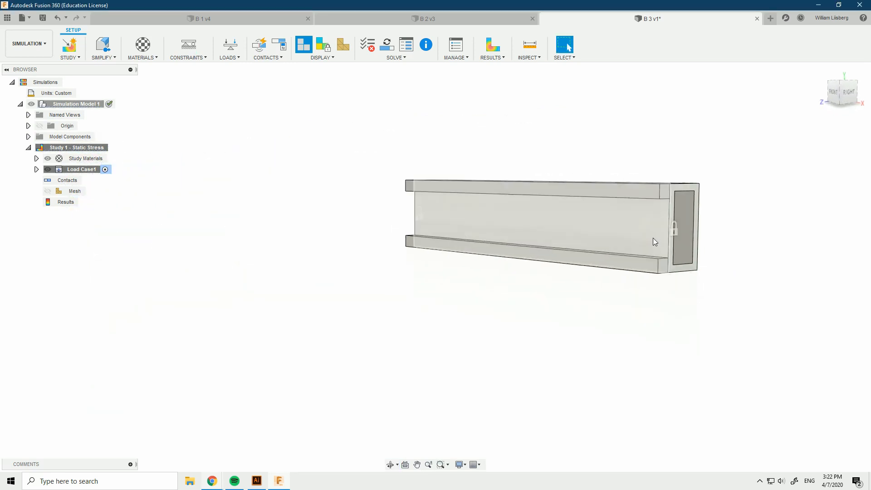
pyautogui.scroll(5, 605, 186)
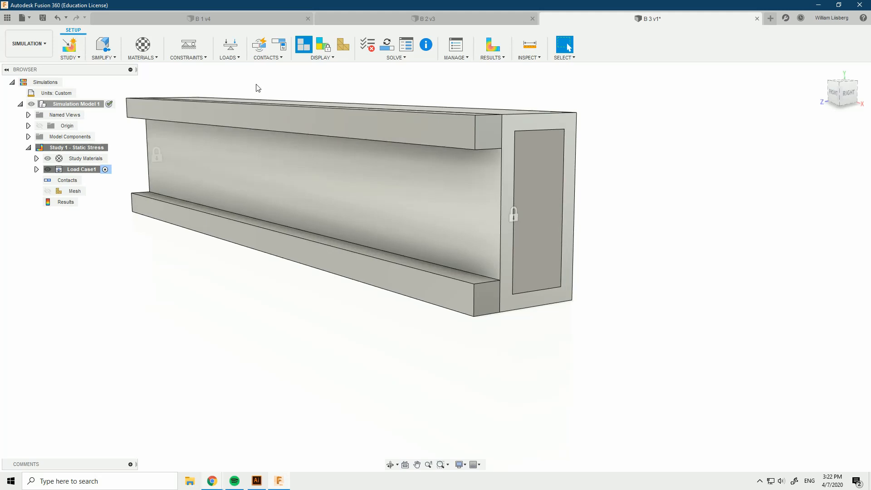
pyautogui.click(146, 48)
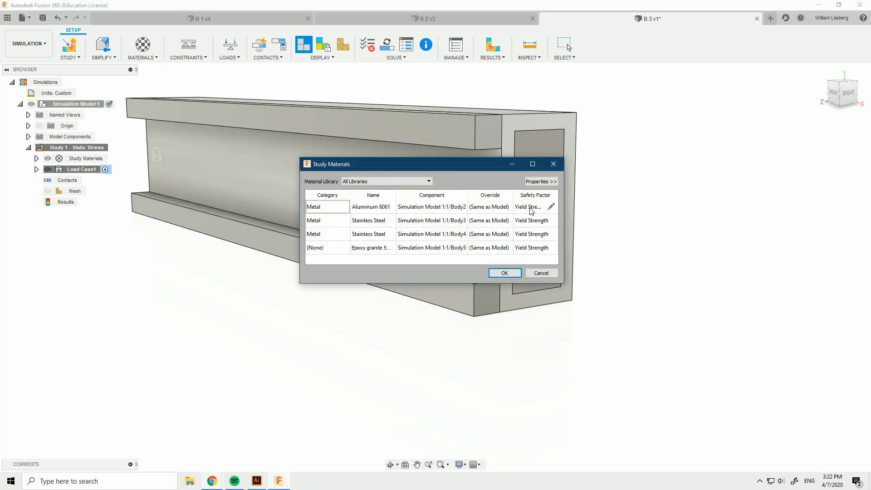
pyautogui.click(541, 181)
pyautogui.click(528, 208)
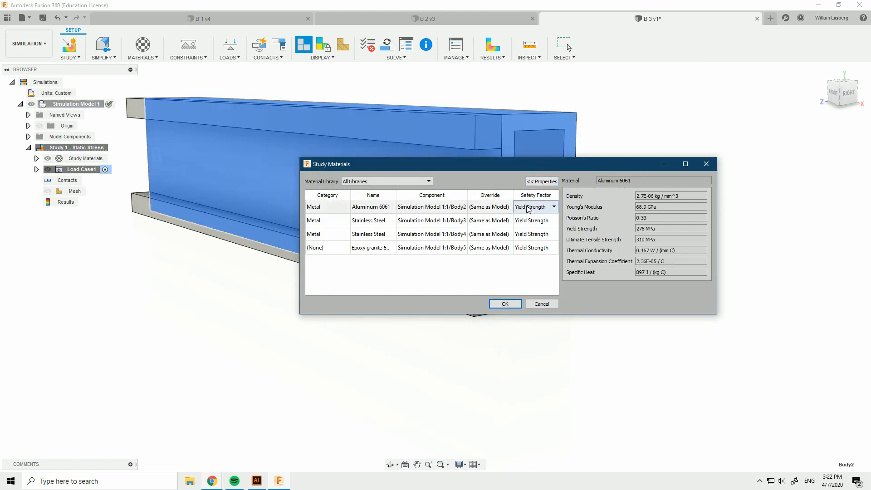
pyautogui.click(529, 221)
pyautogui.click(528, 234)
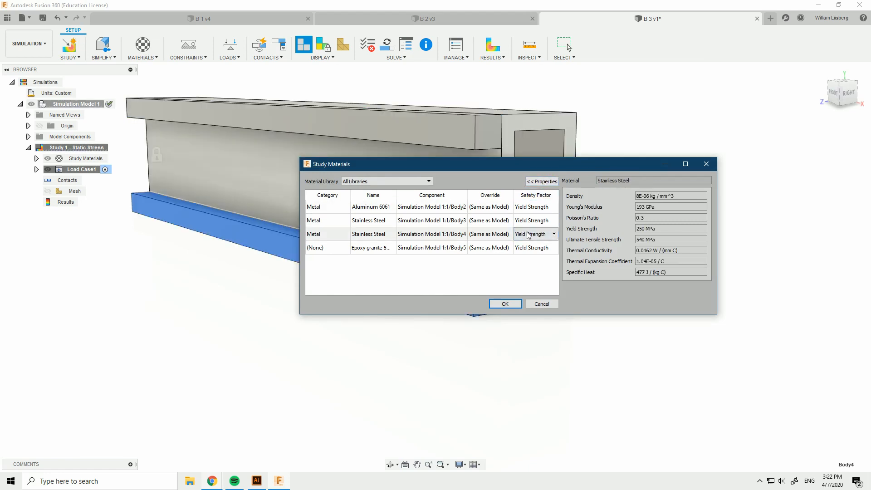
pyautogui.click(528, 247)
pyautogui.click(505, 303)
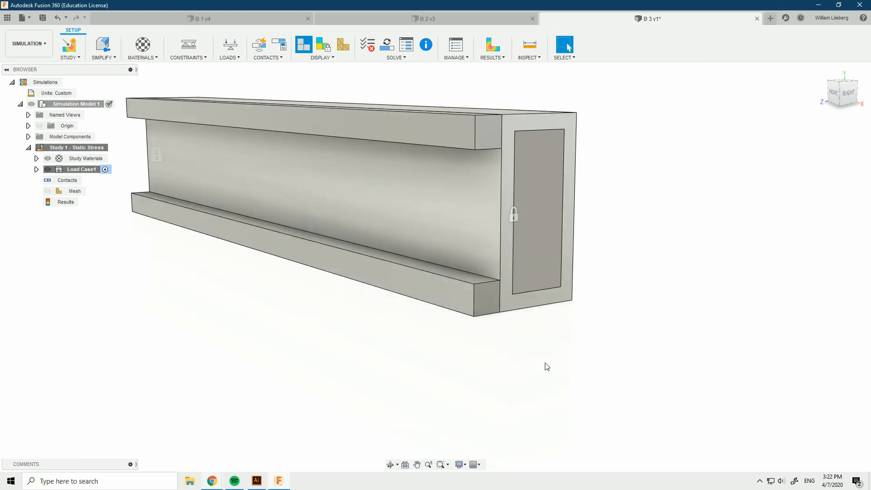
# - Apply a 1400 N Remote Force to the outer faces of both rails with a Y distance of -150 mm
pyautogui.click(231, 44)
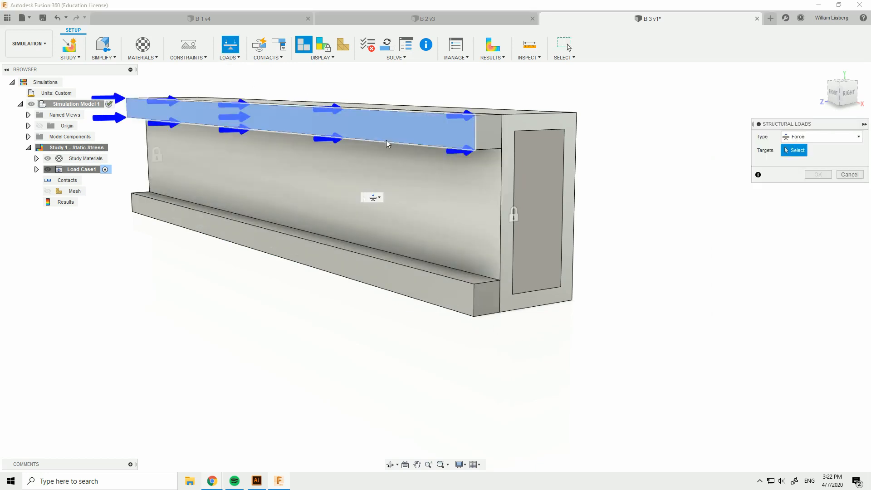
pyautogui.click(387, 144)
pyautogui.click(389, 274)
pyautogui.click(838, 138)
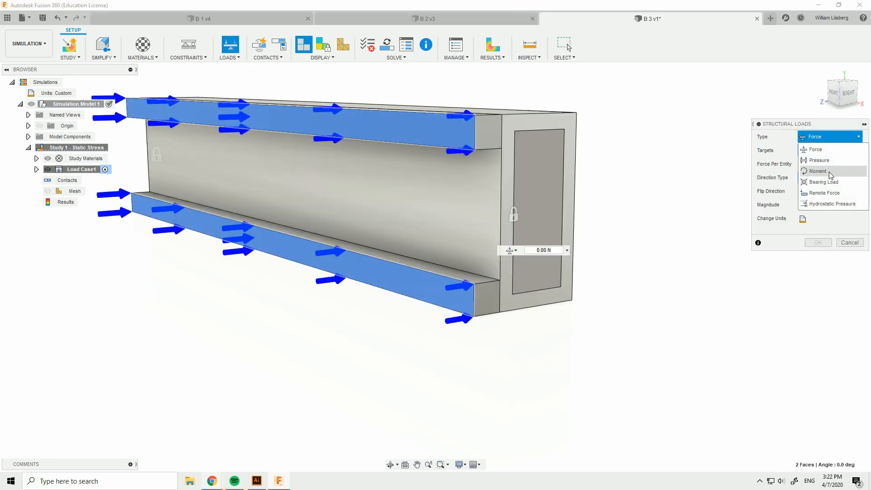
pyautogui.click(828, 194)
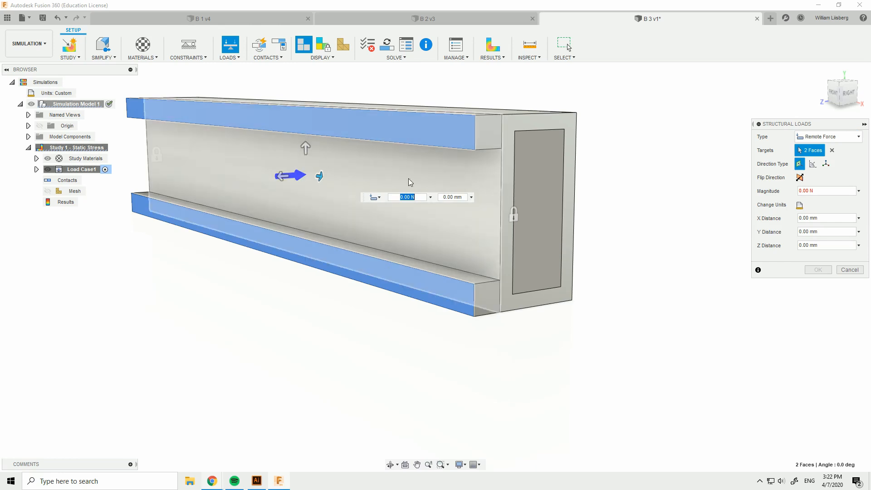
pyautogui.write('1400')
pyautogui.moveTo(309, 148); pyautogui.dragTo(333, 351)
pyautogui.write('-15')
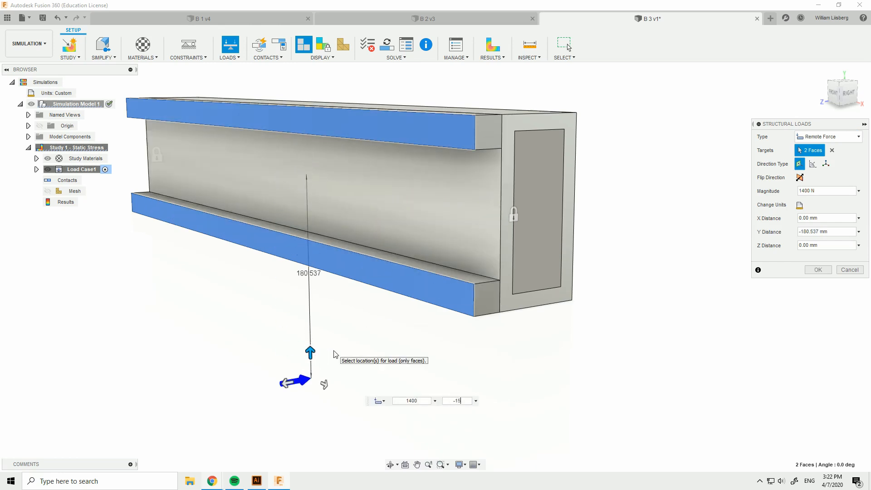
pyautogui.write('0')
pyautogui.press('Return')
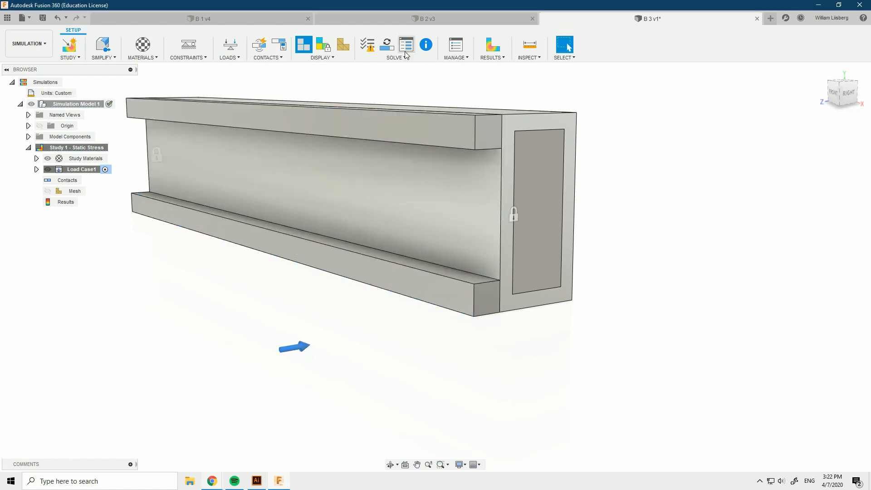
# - Solve the static stress study and display the Displacement results on the filled box beam
pyautogui.click(389, 50)
pyautogui.click(568, 350)
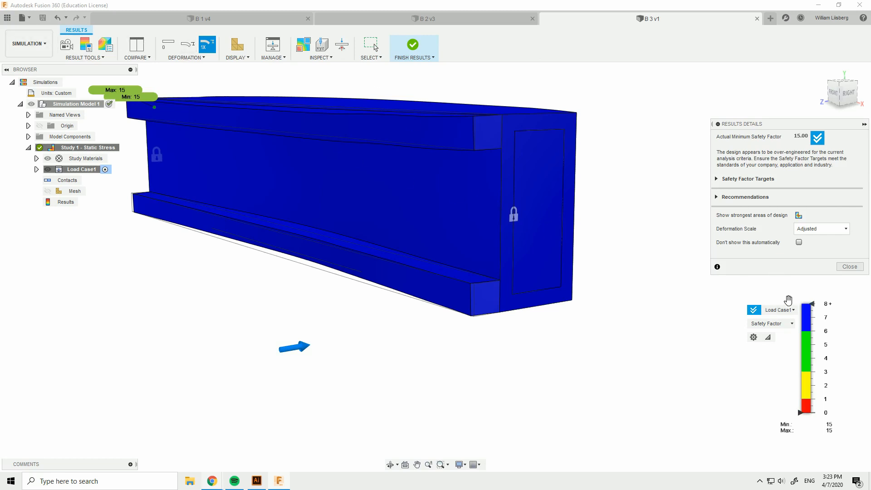
pyautogui.click(792, 323)
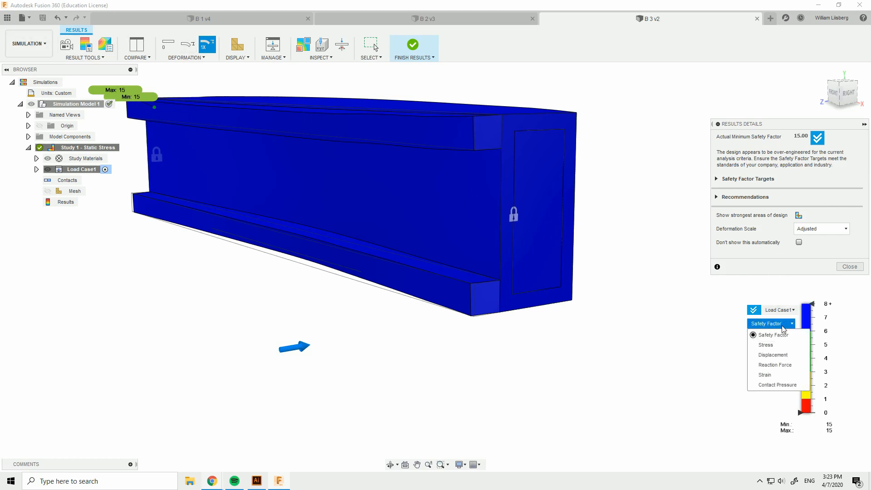
pyautogui.click(778, 355)
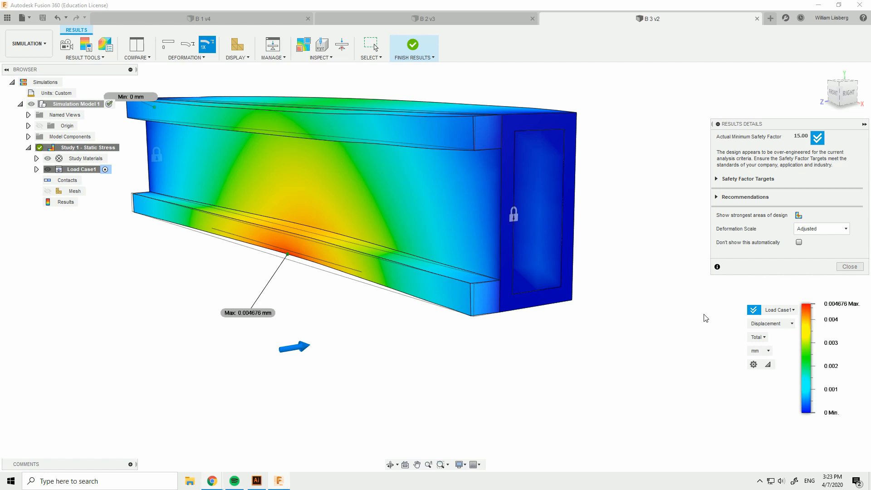
pyautogui.scroll(-1, 701, 318)
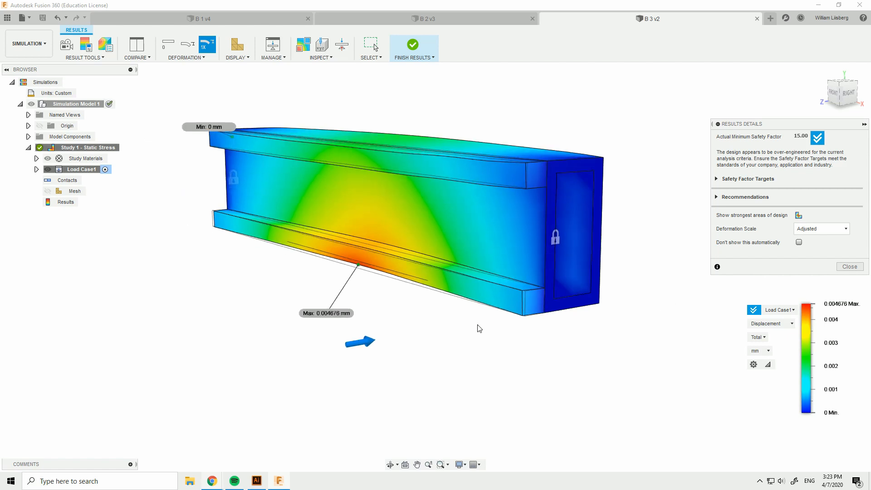
pyautogui.moveTo(433, 312)
pyautogui.keyDown('shift'); pyautogui.mouseDown(button='middle')
pyautogui.moveTo(461, 307)
pyautogui.moveTo(423, 315)
pyautogui.mouseUp(button='middle'); pyautogui.keyUp('shift')
pyautogui.scroll(2, 370, 322)
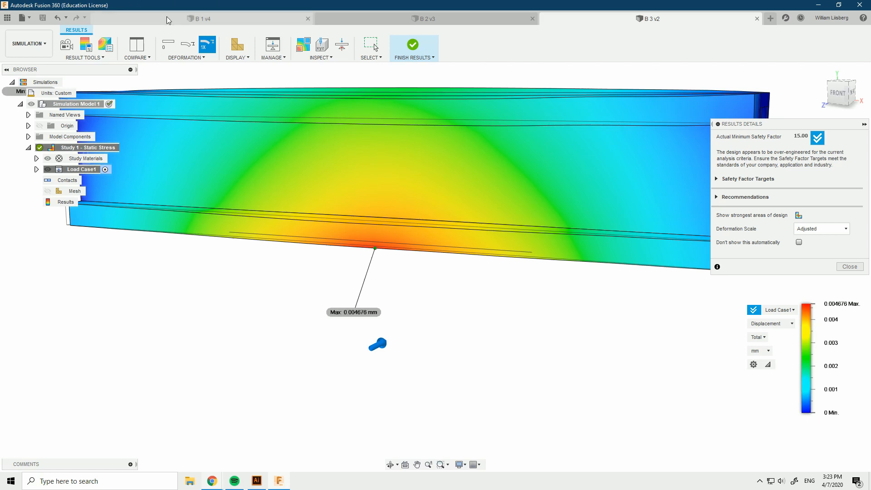
# - Compare the displacement plots of the B 1 and B 3 beams, examining the deformed shape and maximum of each
pyautogui.click(191, 18)
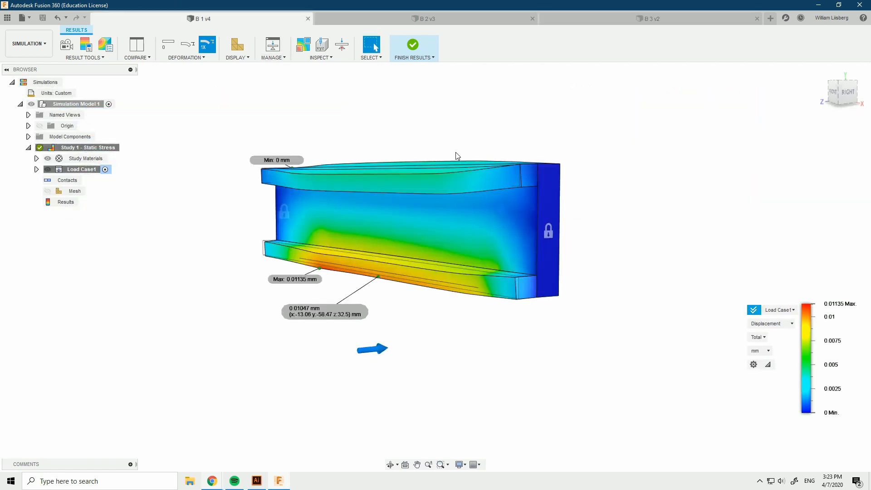
pyautogui.click(612, 22)
pyautogui.scroll(-3, 516, 123)
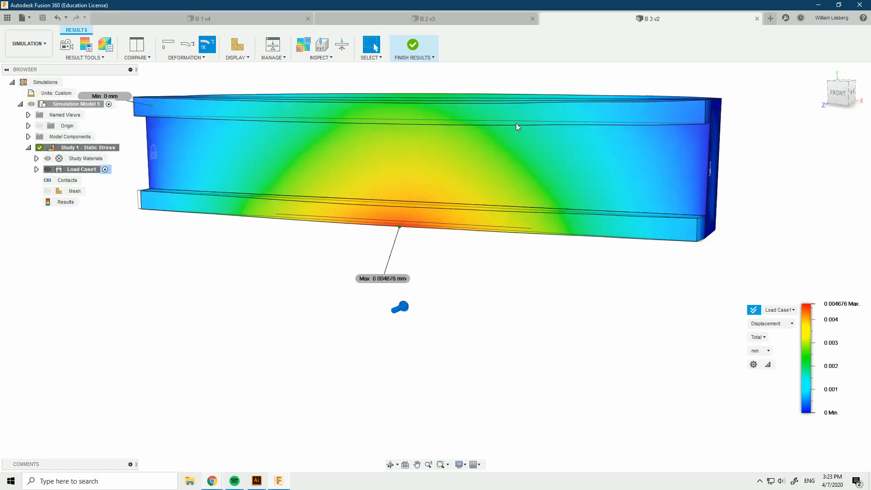
pyautogui.keyDown('shift'); pyautogui.moveTo(649, 98); pyautogui.dragTo(535, 127, button='middle'); pyautogui.keyUp('shift')
pyautogui.scroll(3, 535, 127)
pyautogui.scroll(-2, 554, 135)
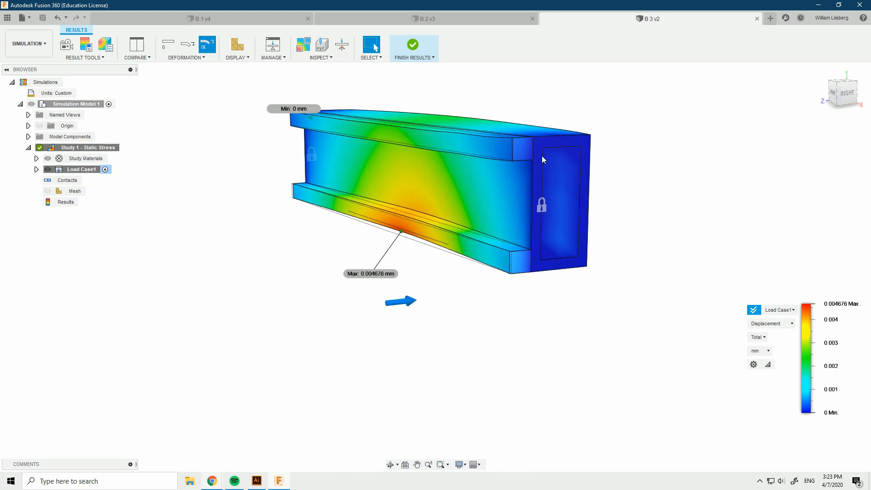
pyautogui.scroll(5, 480, 132)
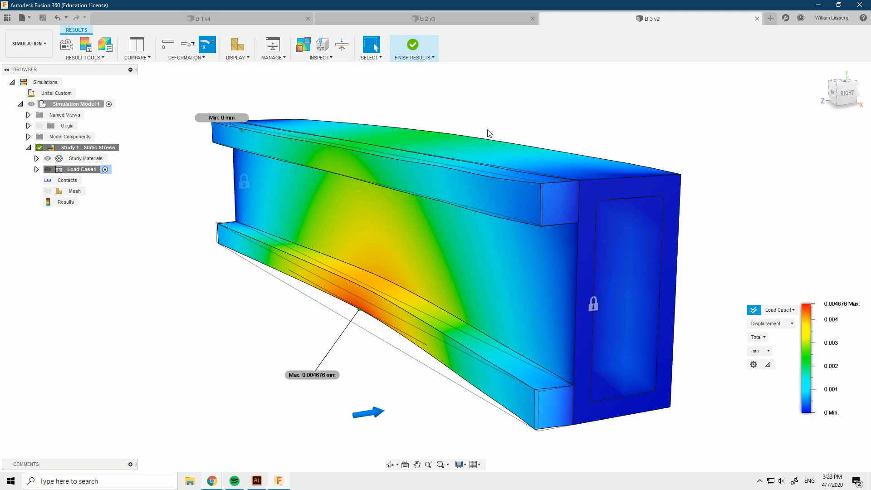
pyautogui.click(241, 18)
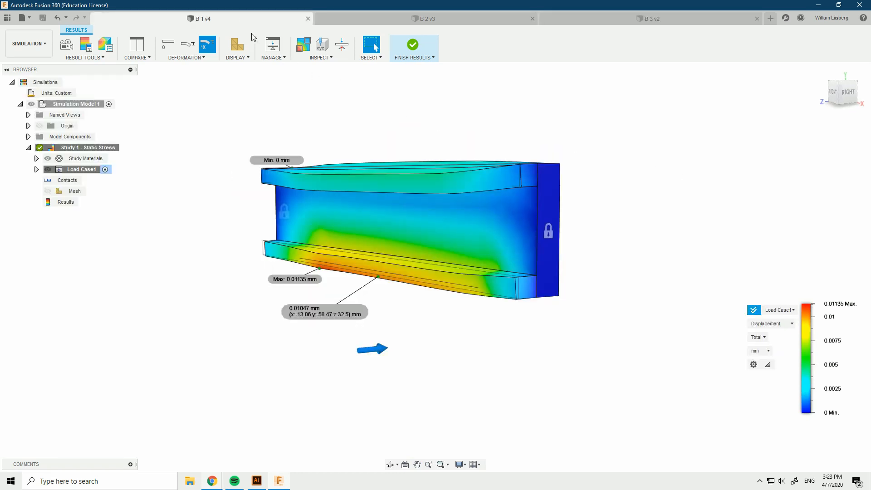
pyautogui.scroll(3, 432, 164)
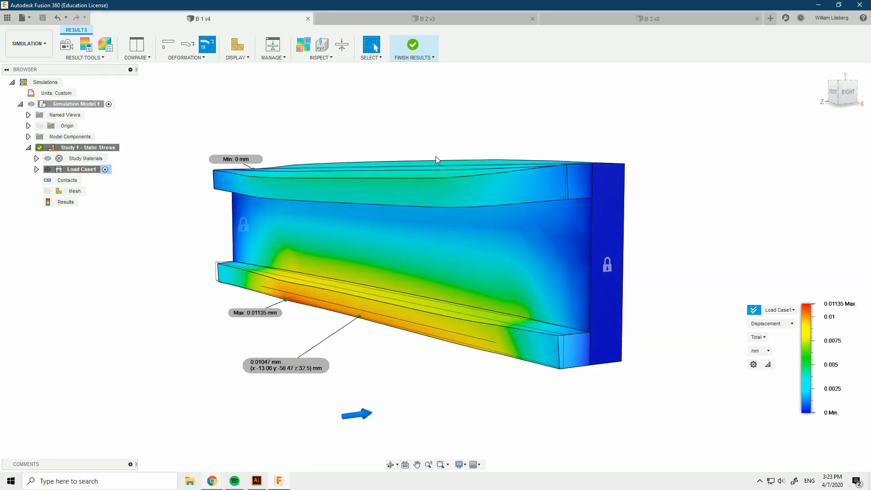
pyautogui.moveTo(474, 126); pyautogui.dragTo(503, 122, button='middle')
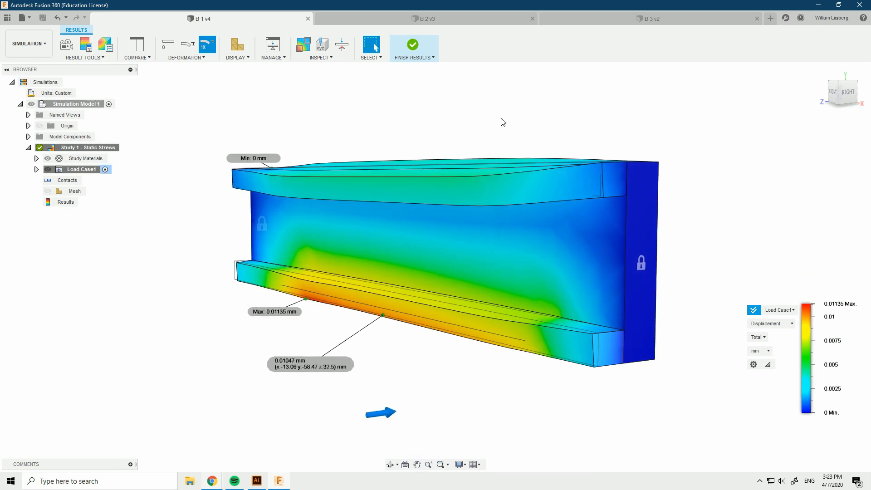
pyautogui.click(648, 19)
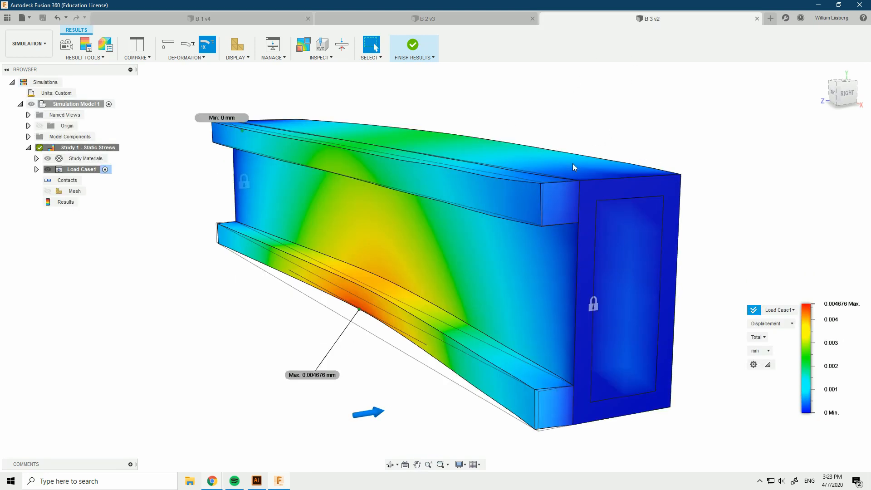
# - Finish viewing the B 3 simulation results and switch to the Design workspace
pyautogui.click(416, 46)
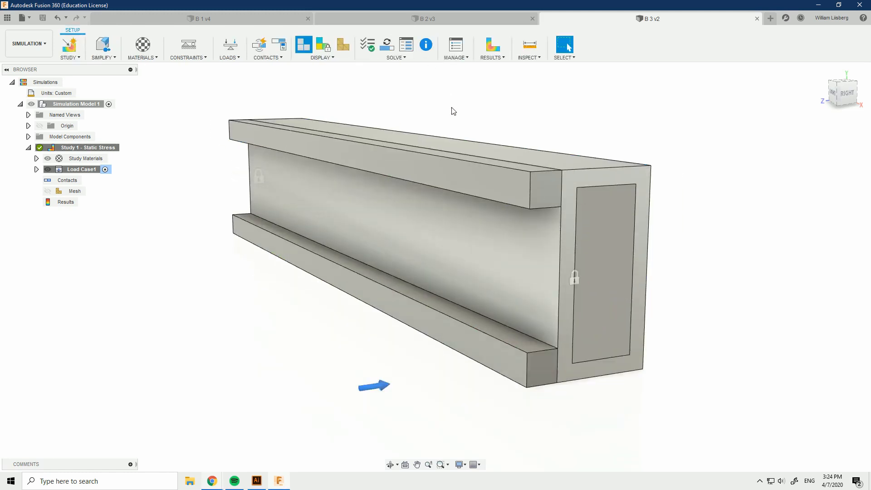
pyautogui.click(29, 43)
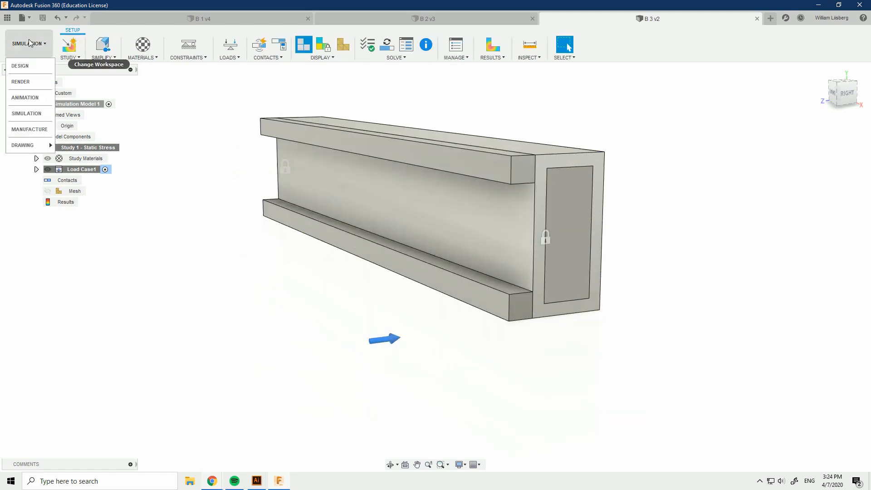
pyautogui.click(40, 64)
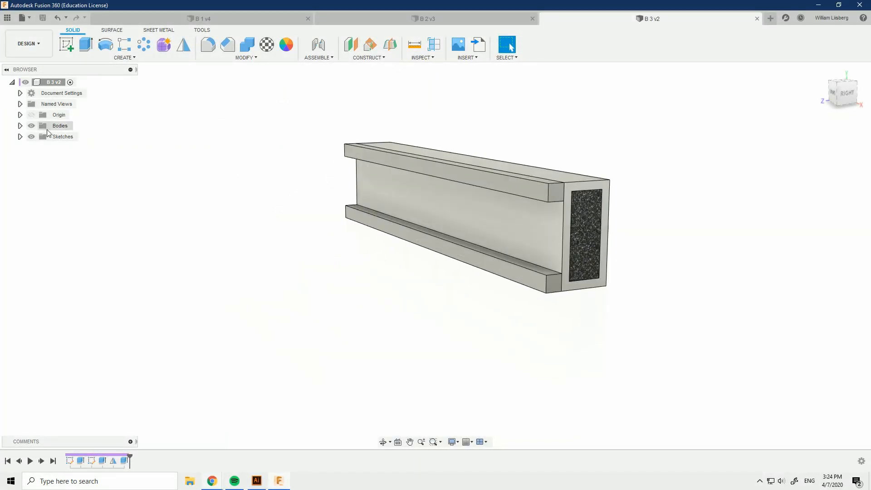
# - Check the combined properties, including mass, of all four bodies in the B 3 beam
pyautogui.click(20, 126)
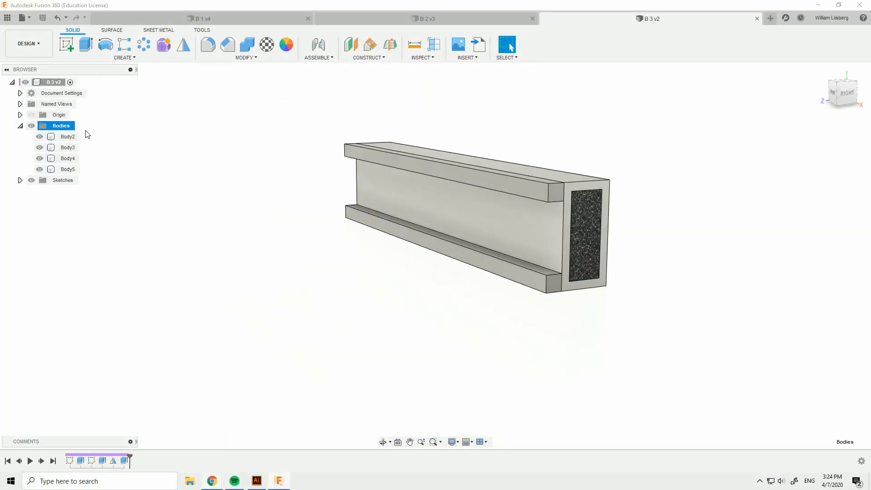
pyautogui.click(68, 137)
pyautogui.keyDown('shift'); pyautogui.click(76, 170); pyautogui.keyUp('shift')
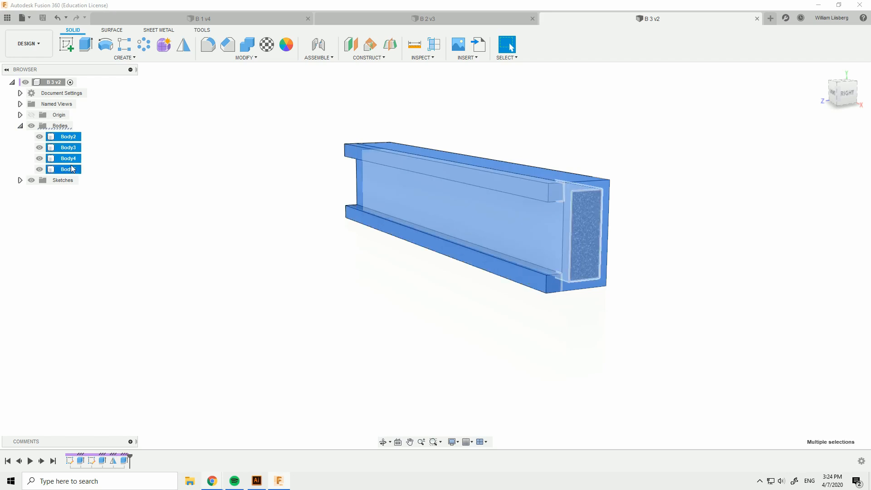
pyautogui.rightClick(75, 168)
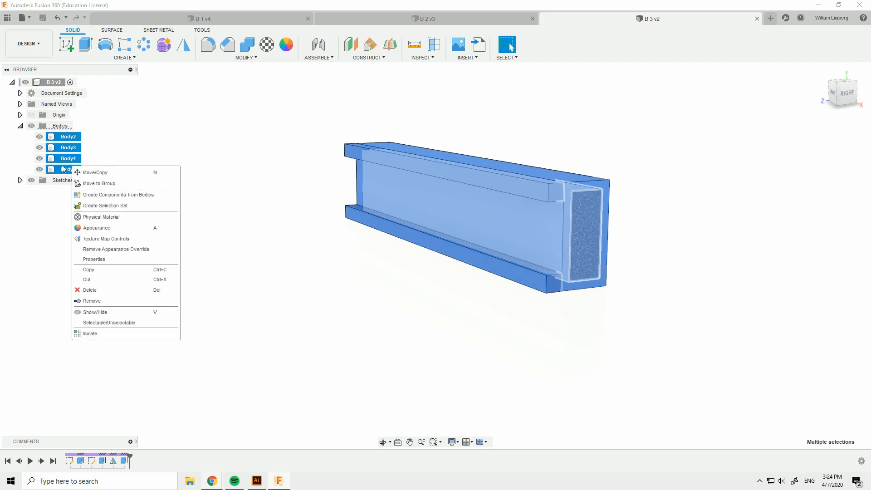
pyautogui.click(113, 259)
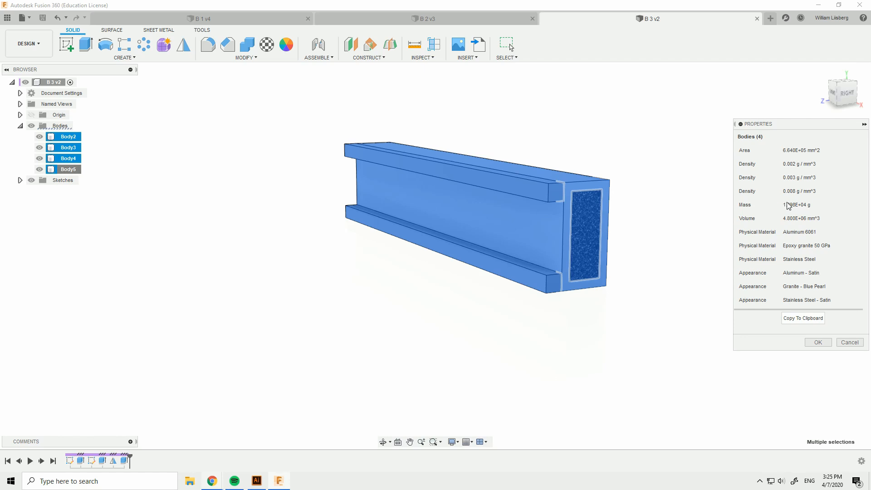
pyautogui.click(818, 343)
# - Check the combined mass of the aluminum box (Body2) and the upper rail (Body3)
pyautogui.click(68, 138)
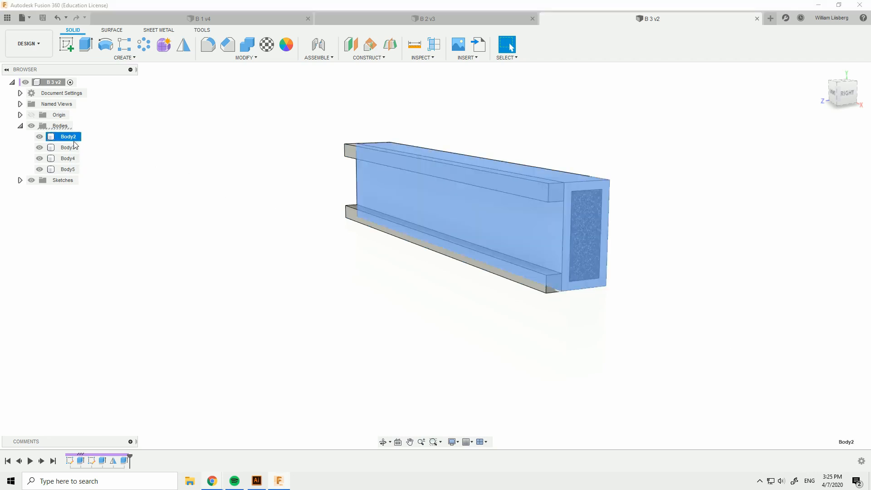
pyautogui.keyDown('ctrl'); pyautogui.click(68, 148); pyautogui.keyUp('ctrl')
pyautogui.rightClick(74, 149)
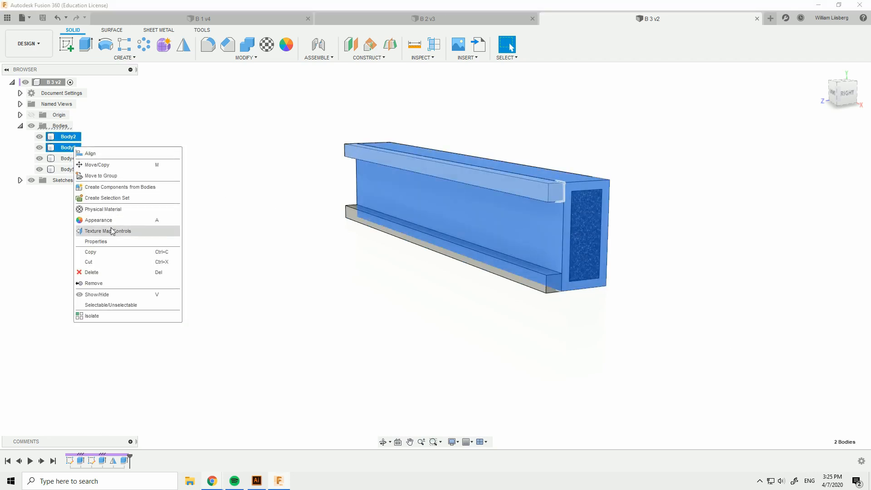
pyautogui.click(119, 239)
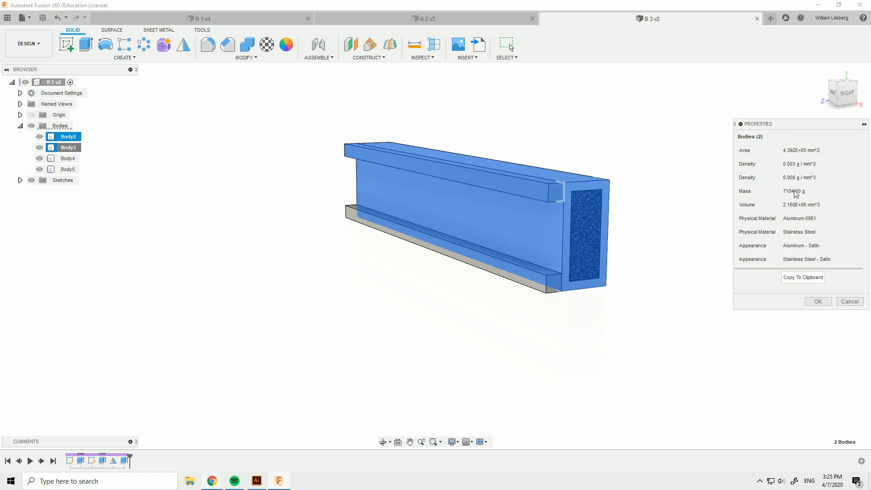
pyautogui.click(819, 301)
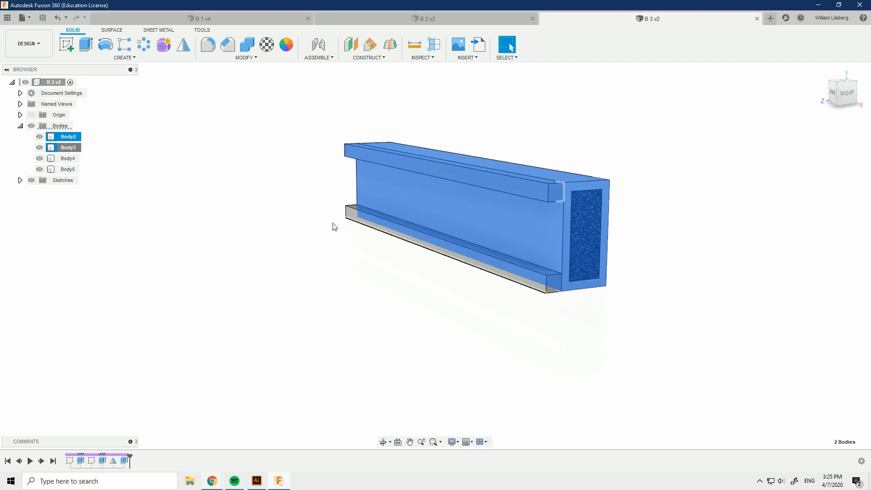
# - Check the combined mass of the lower rail (Body4) and the epoxy granite core (Body5)
pyautogui.click(68, 158)
pyautogui.keyDown('ctrl'); pyautogui.click(71, 170); pyautogui.keyUp('ctrl')
pyautogui.rightClick(71, 171)
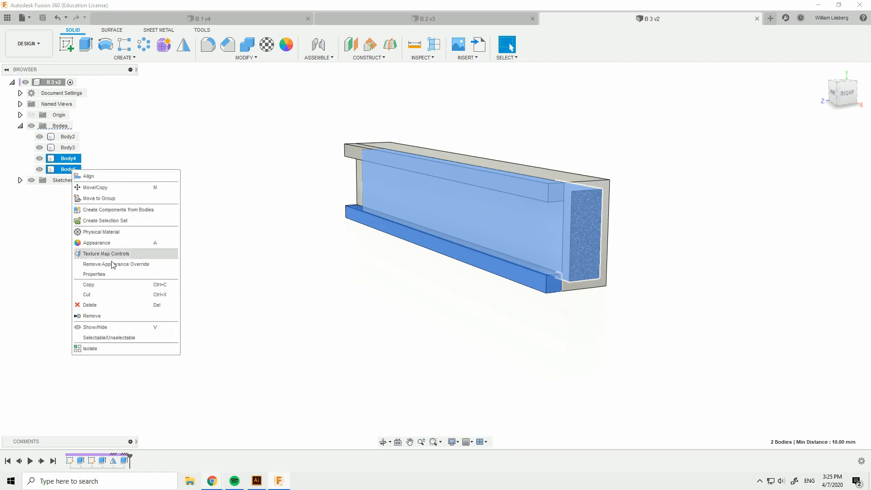
pyautogui.click(114, 275)
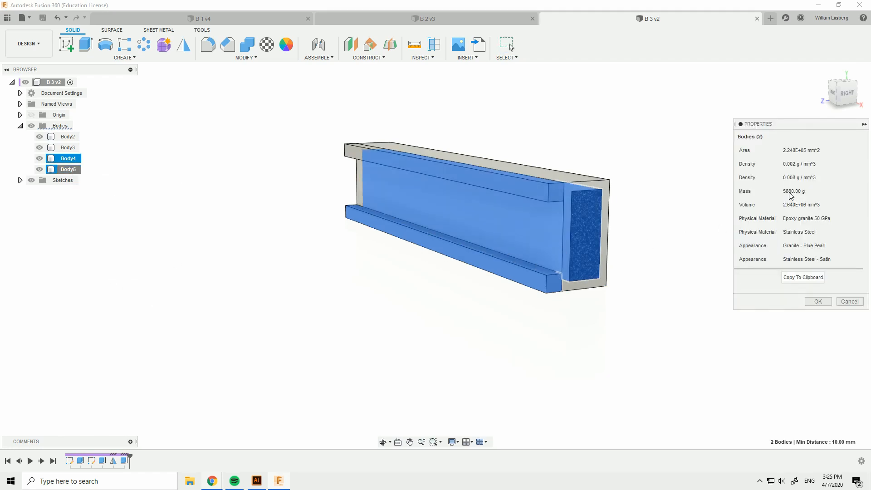
pyautogui.click(819, 302)
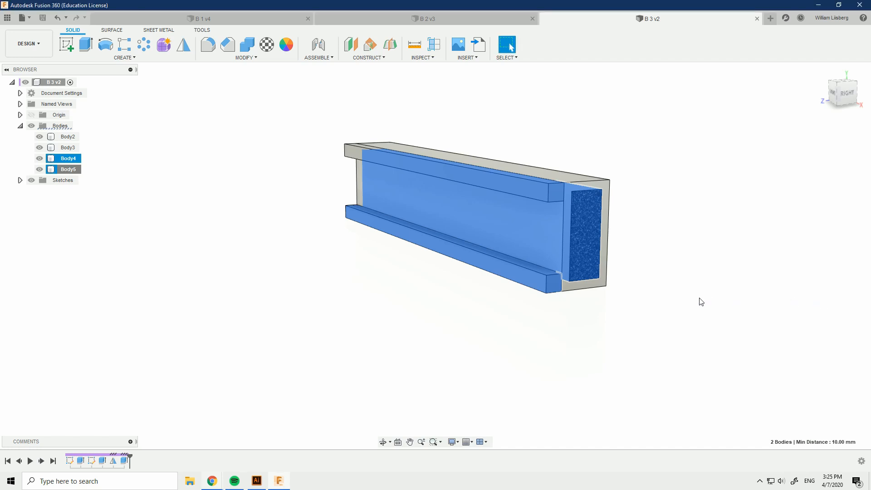
pyautogui.scroll(-2, 522, 205)
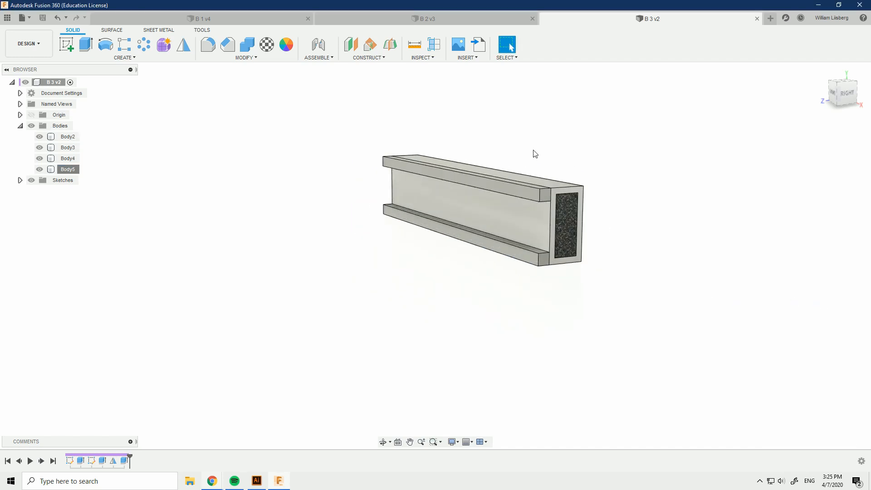
# - Check the combined properties, including mass, of all three bodies in the B 1 design
pyautogui.click(229, 19)
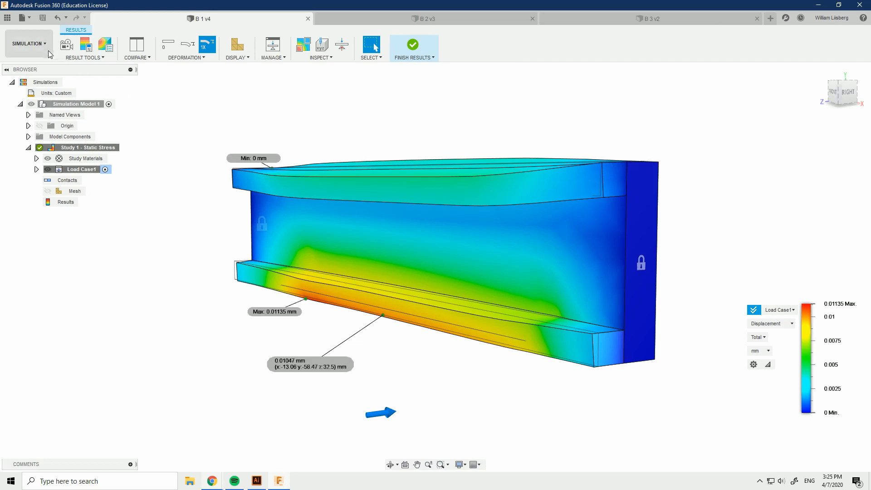
pyautogui.click(68, 136)
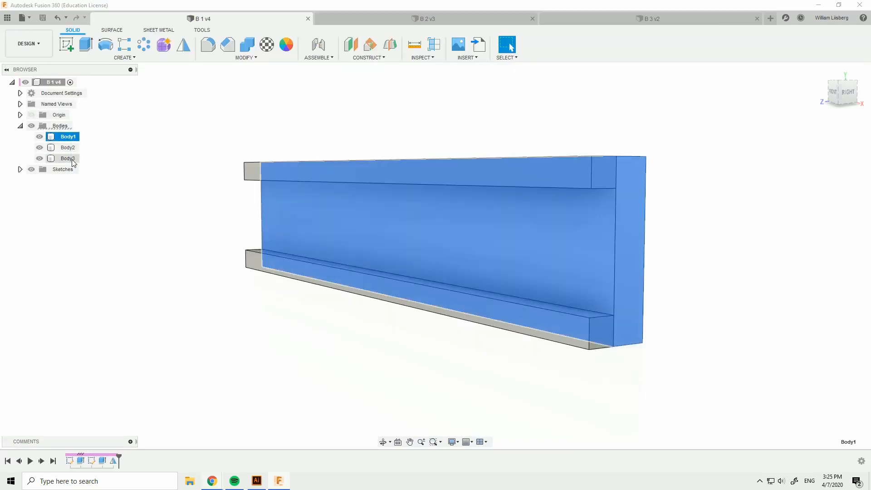
pyautogui.keyDown('shift'); pyautogui.click(73, 161); pyautogui.keyUp('shift')
pyautogui.rightClick(72, 161)
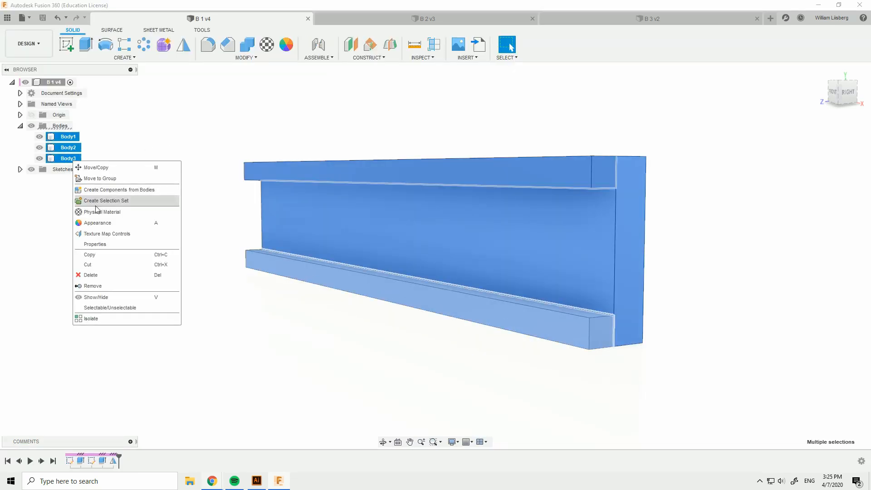
pyautogui.click(109, 245)
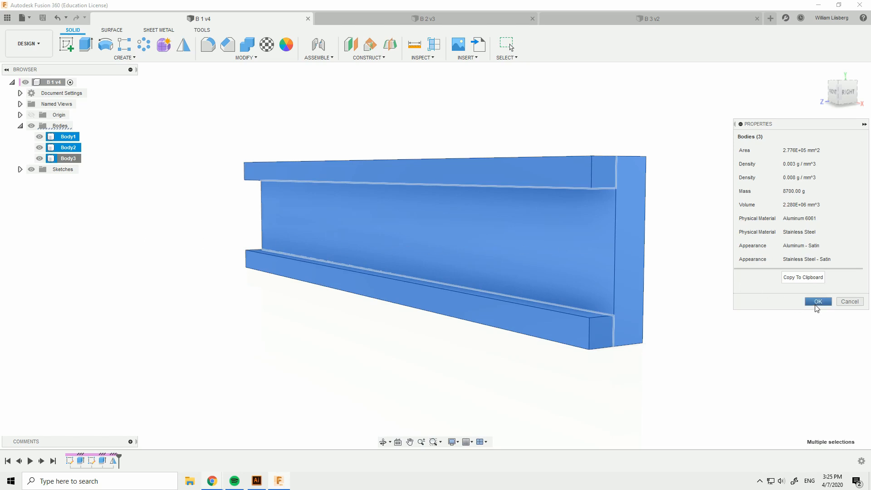
pyautogui.click(817, 302)
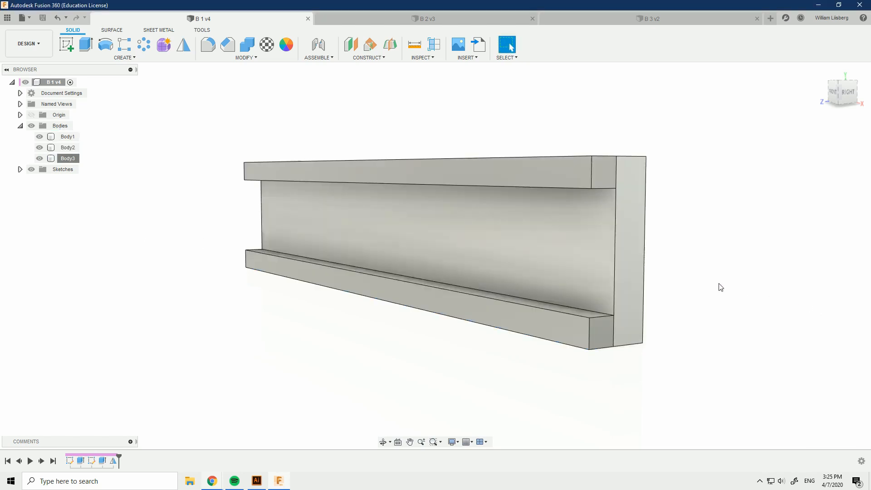
# - Compare the B 3 beam with the B 1 beam, highlighting all four bodies of B 3
pyautogui.click(607, 21)
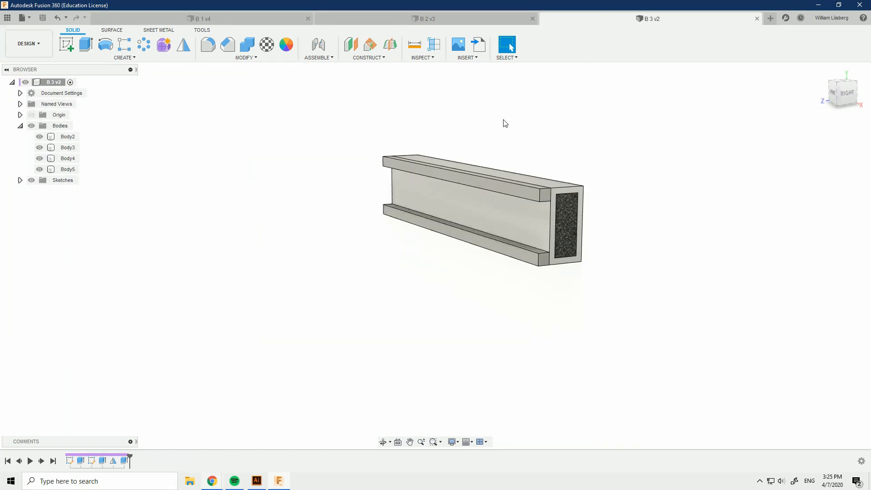
pyautogui.moveTo(321, 112); pyautogui.dragTo(659, 327)
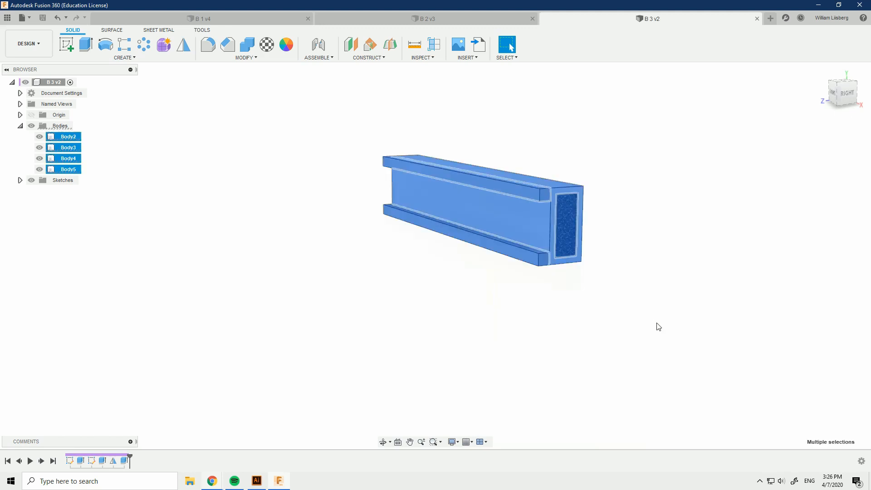
pyautogui.click(649, 323)
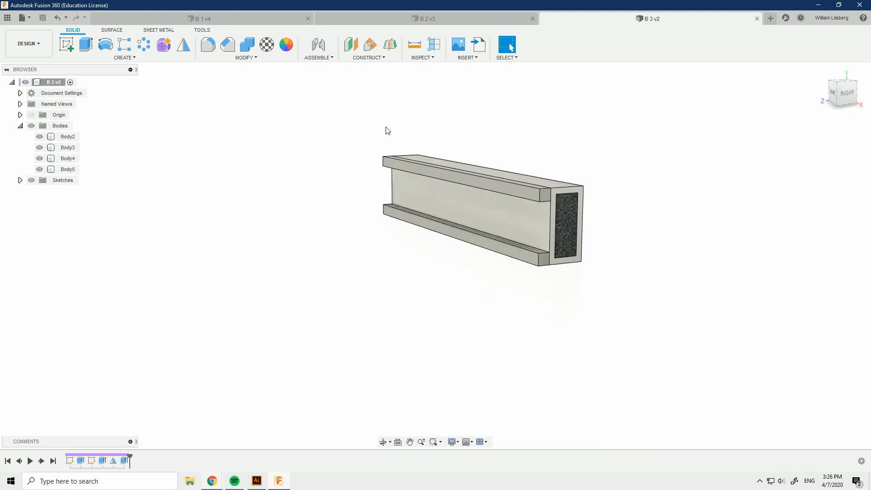
pyautogui.moveTo(677, 126); pyautogui.dragTo(338, 298)
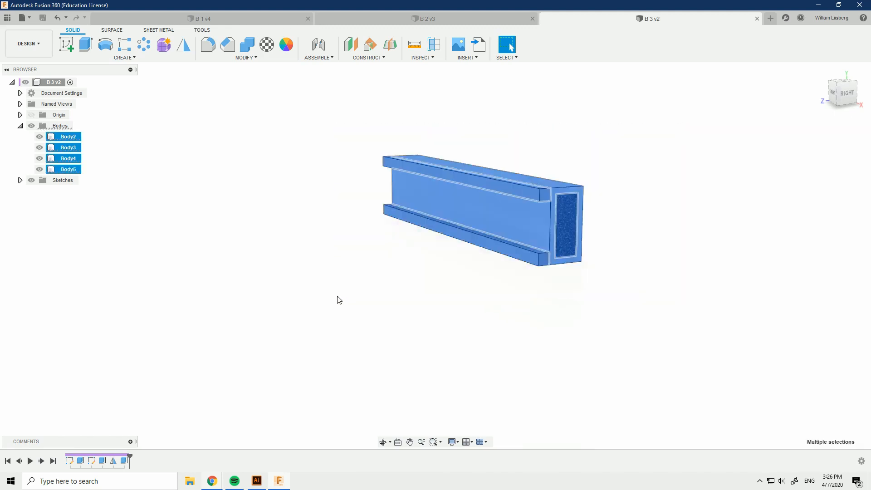
pyautogui.click(330, 189)
pyautogui.click(214, 19)
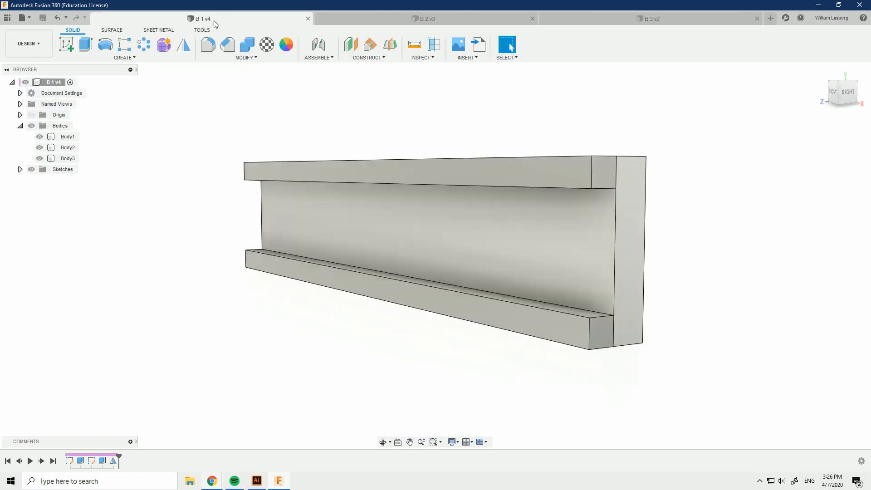
pyautogui.click(608, 17)
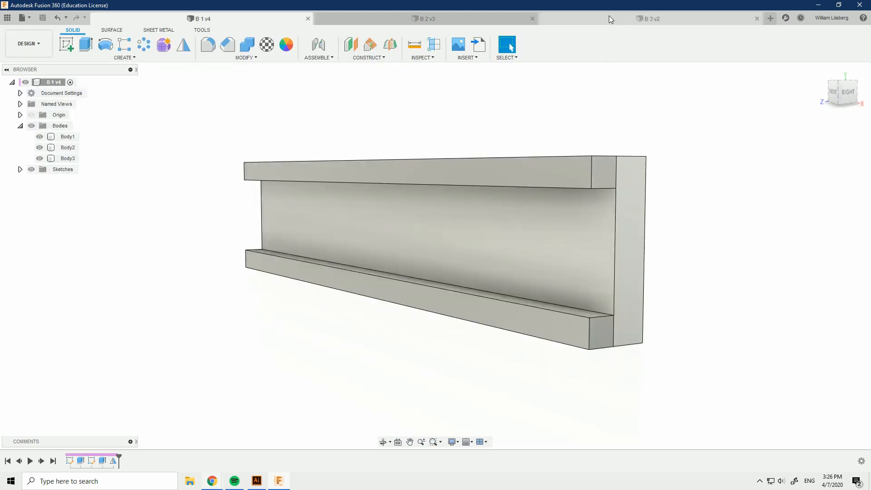
pyautogui.moveTo(495, 175); pyautogui.dragTo(353, 297)
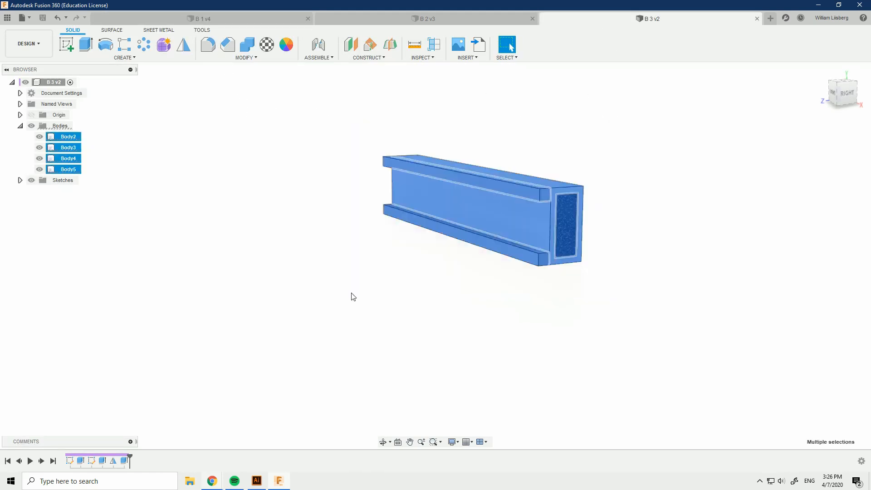
# - Examine the end of the B 3 beam, including its epoxy granite core and the surrounding aluminum box wall
pyautogui.click(494, 274)
pyautogui.keyDown('shift'); pyautogui.moveTo(494, 274); pyautogui.dragTo(596, 263, button='middle'); pyautogui.keyUp('shift')
pyautogui.scroll(4, 431, 182)
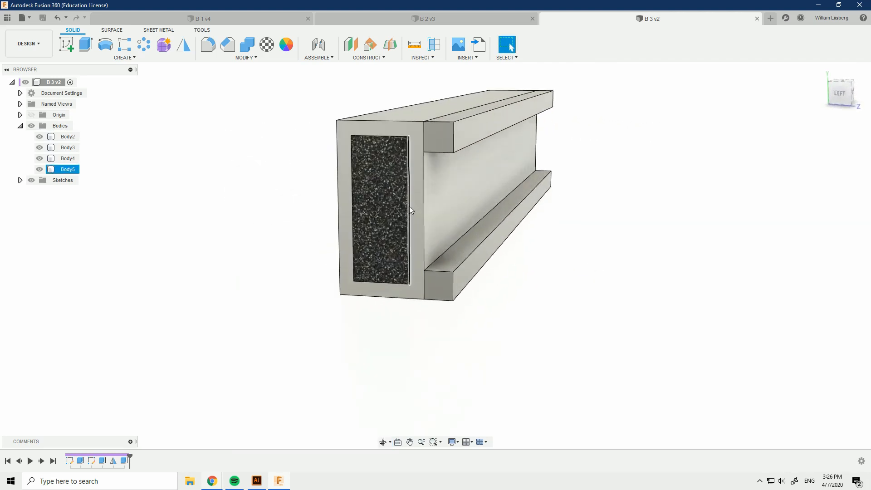
pyautogui.click(375, 110)
pyautogui.keyDown('shift'); pyautogui.moveTo(268, 222); pyautogui.dragTo(282, 219, button='middle'); pyautogui.keyUp('shift')
pyautogui.scroll(4, 497, 108)
pyautogui.scroll(-6, 580, 180)
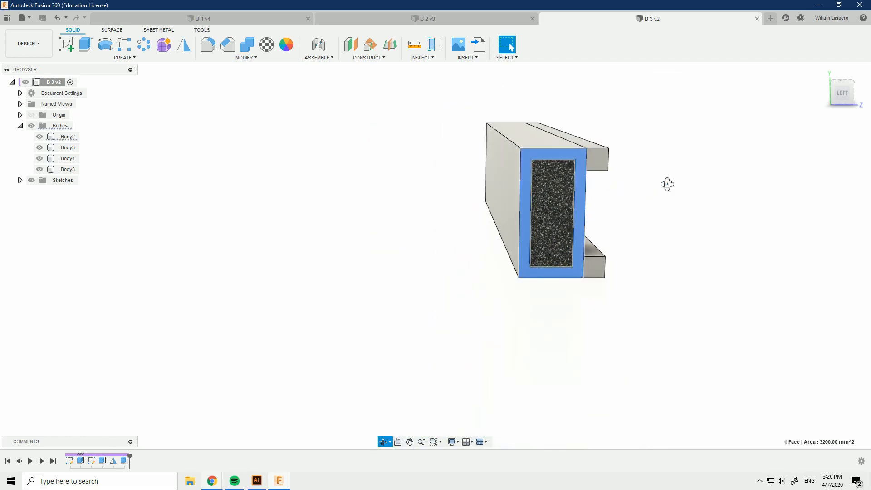
pyautogui.keyDown('shift'); pyautogui.moveTo(667, 183); pyautogui.dragTo(589, 106, button='middle'); pyautogui.keyUp('shift')
# - Examine the solid end face of the B 1 beam against the filled box section of the B 3 beam
pyautogui.click(254, 21)
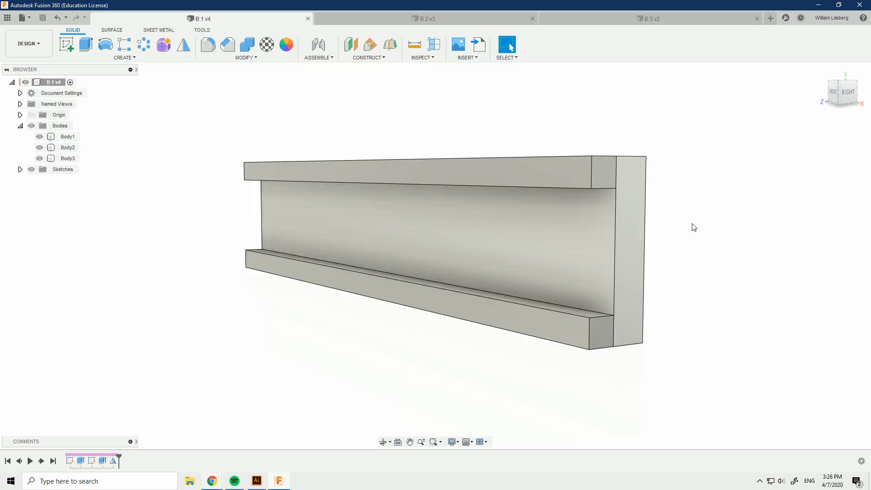
pyautogui.click(626, 212)
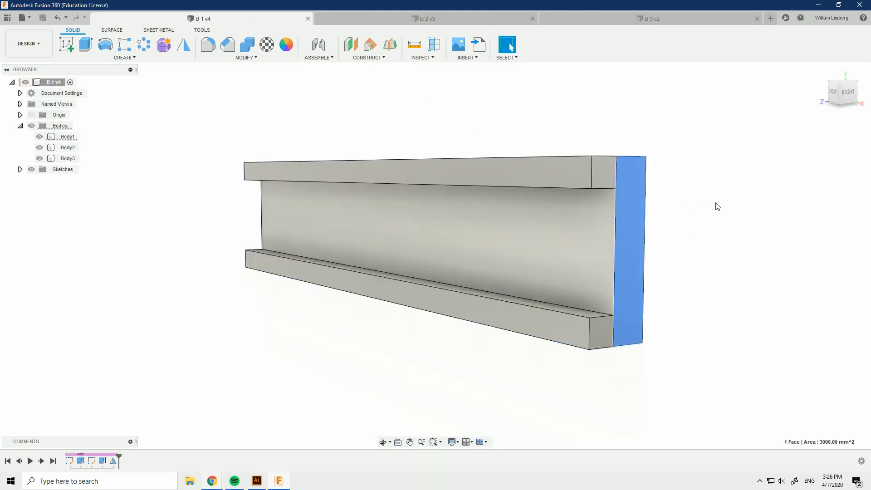
pyautogui.click(703, 191)
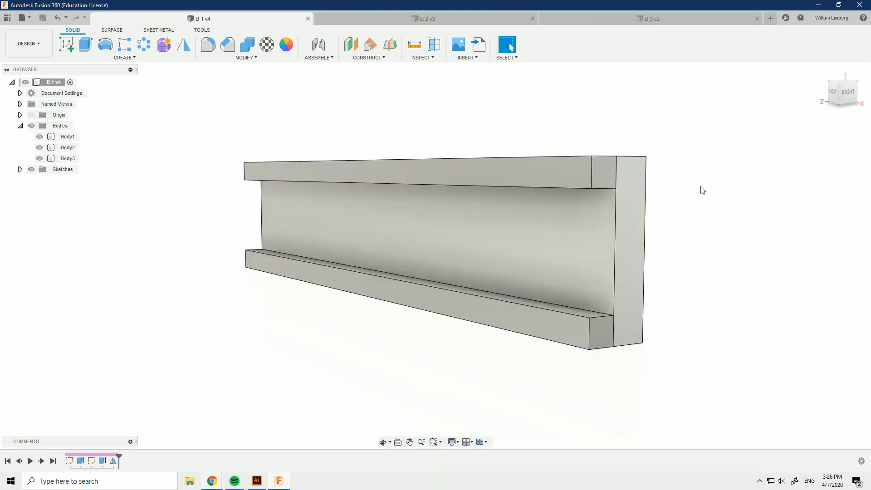
pyautogui.click(624, 16)
pyautogui.moveTo(617, 200); pyautogui.dragTo(653, 174, button='middle')
pyautogui.scroll(-2, 638, 186)
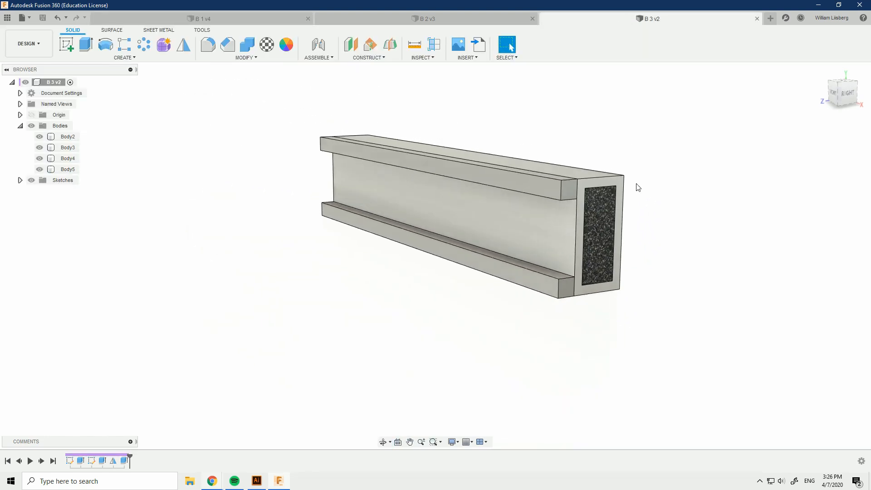
pyautogui.moveTo(593, 143); pyautogui.dragTo(245, 347)
pyautogui.click(375, 330)
pyautogui.keyDown('shift'); pyautogui.moveTo(548, 109); pyautogui.dragTo(550, 92, button='middle'); pyautogui.keyUp('shift')
pyautogui.scroll(-3, 418, 92)
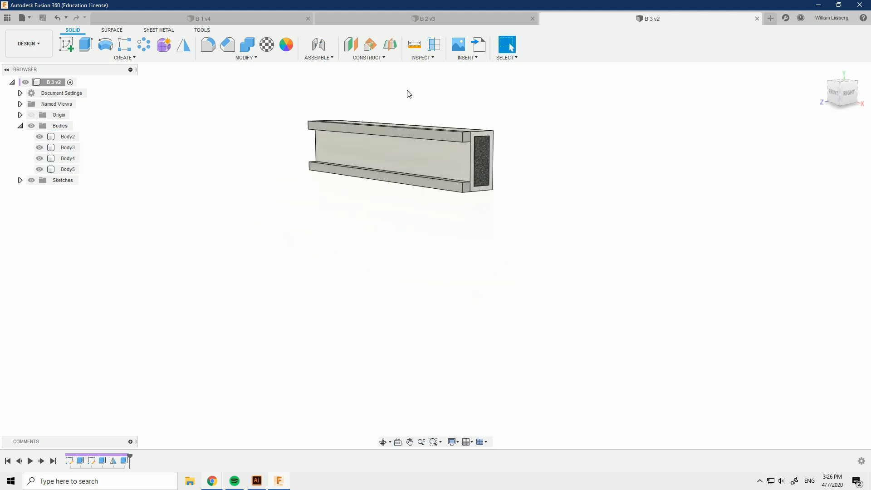
pyautogui.keyDown('shift'); pyautogui.moveTo(451, 102); pyautogui.dragTo(427, 123, button='middle'); pyautogui.keyUp('shift')
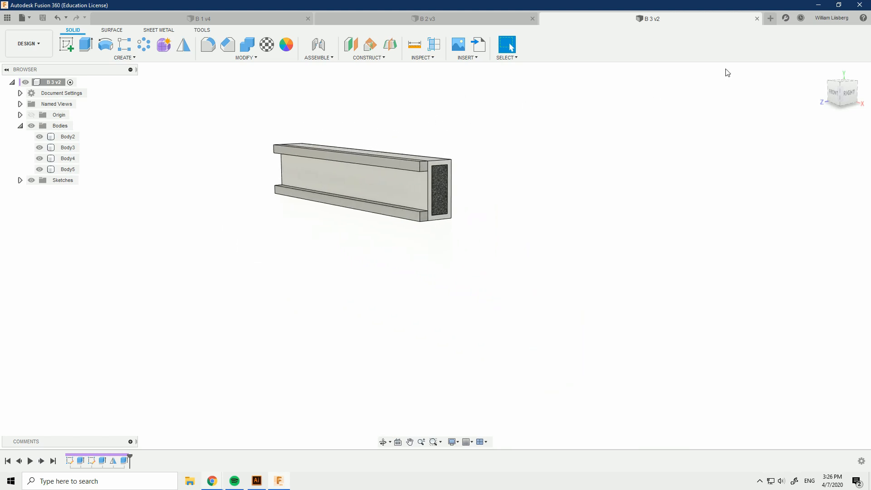
# - In a new design, sketch two rectangles, about 22 by 9 mm above the horizontal axis and about 26 by 12 mm below it
pyautogui.click(771, 20)
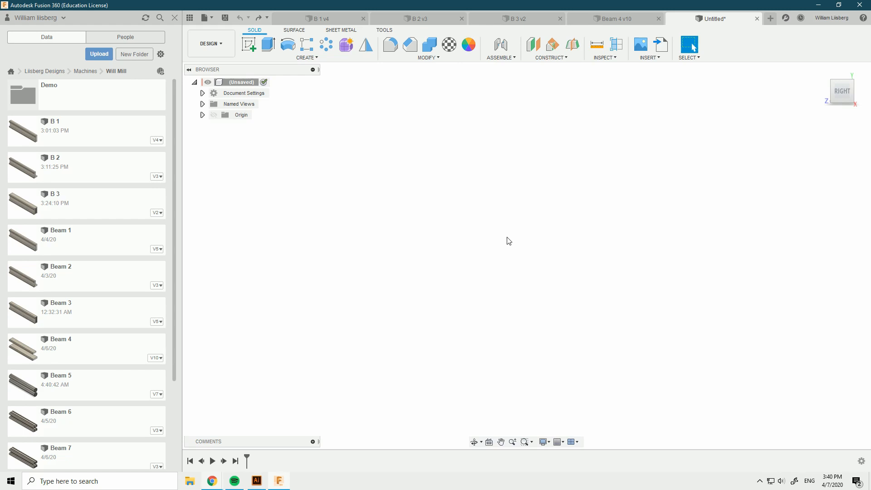
pyautogui.press('s')
pyautogui.click(429, 221)
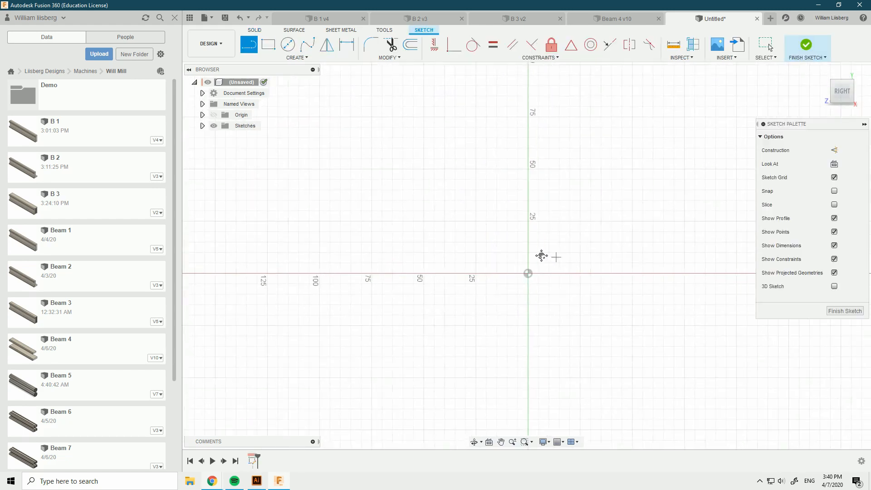
pyautogui.press('r')
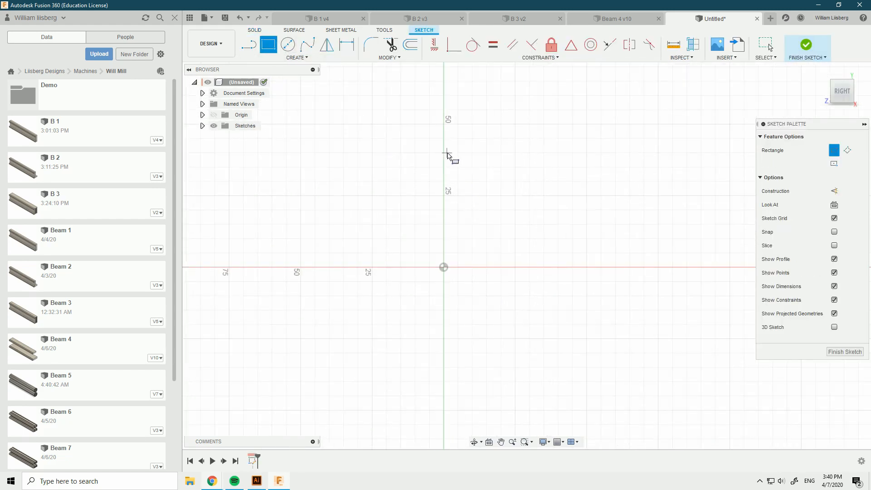
pyautogui.click(447, 154)
pyautogui.click(510, 179)
pyautogui.click(457, 312)
pyautogui.click(533, 346)
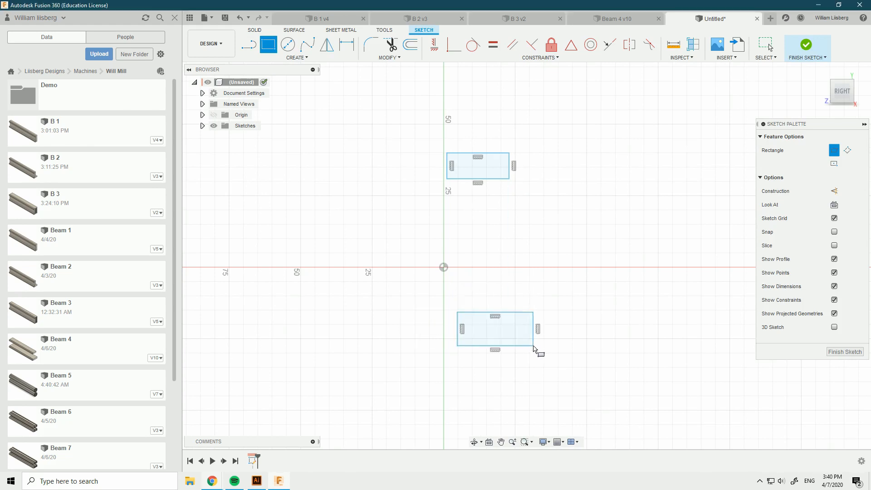
pyautogui.rightClick(508, 281)
pyautogui.click(543, 278)
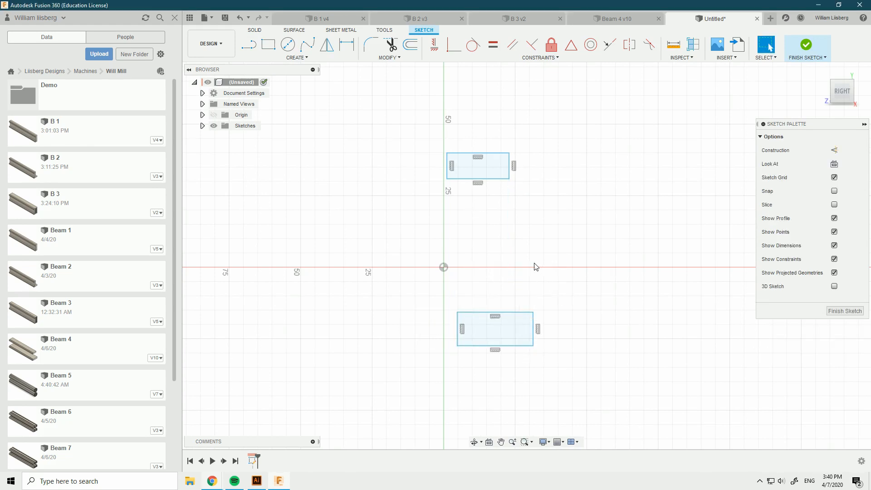
# - Dimension the upper rectangle to 60 mm wide and 20 mm high
pyautogui.moveTo(536, 267); pyautogui.dragTo(507, 260, button='middle')
pyautogui.press('d')
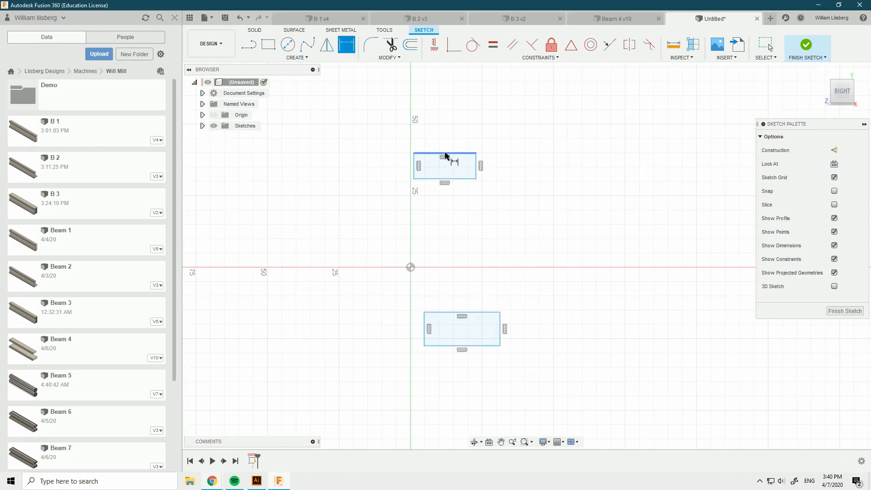
pyautogui.click(445, 154)
pyautogui.click(445, 139)
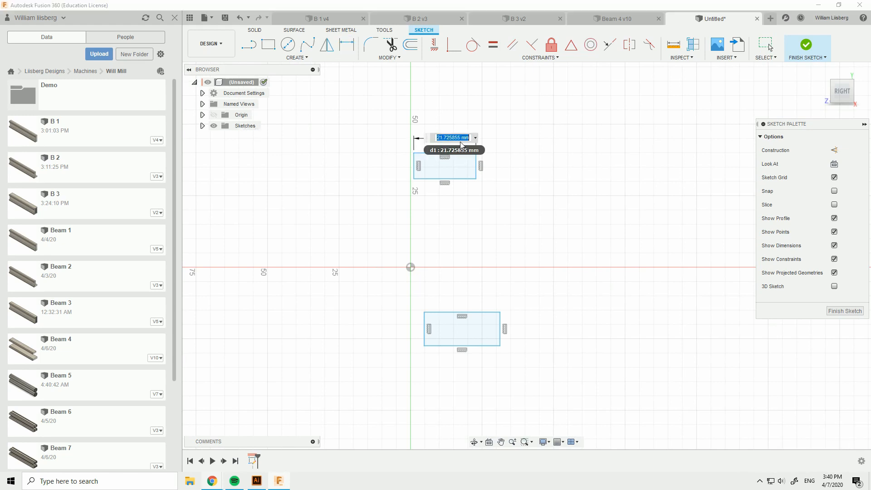
pyautogui.write('60')
pyautogui.press('Return')
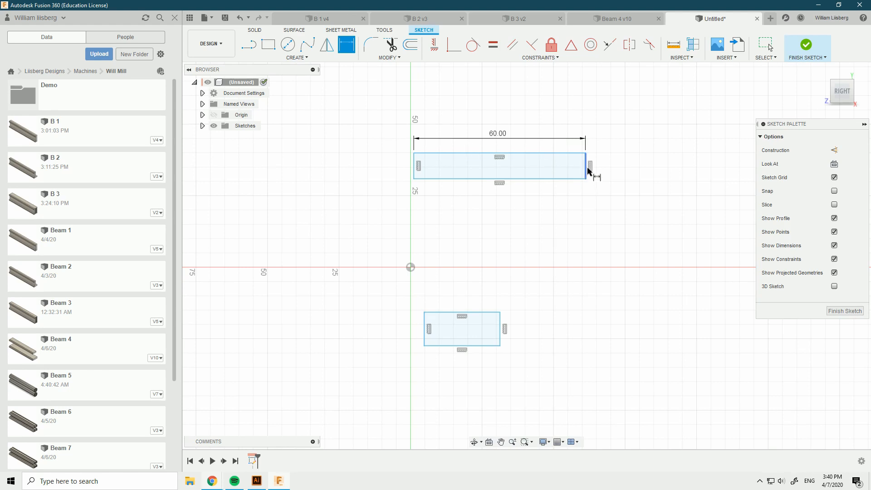
pyautogui.click(614, 172)
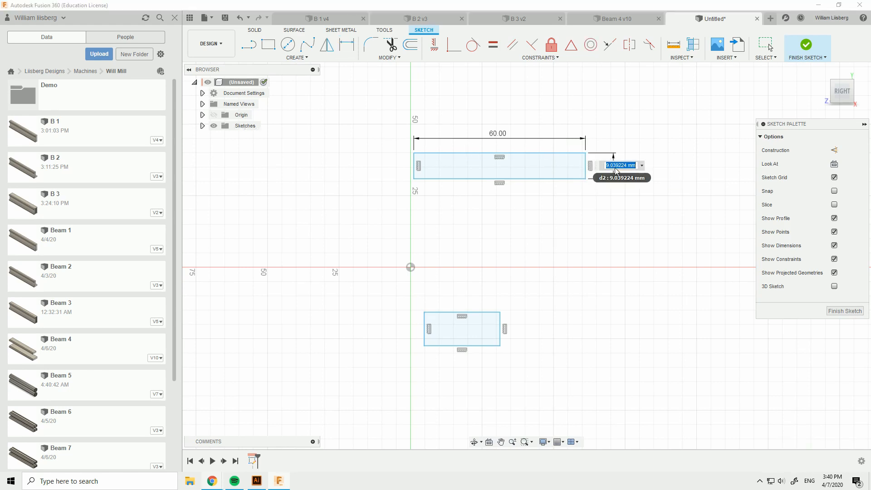
pyautogui.write('20')
pyautogui.press('Return')
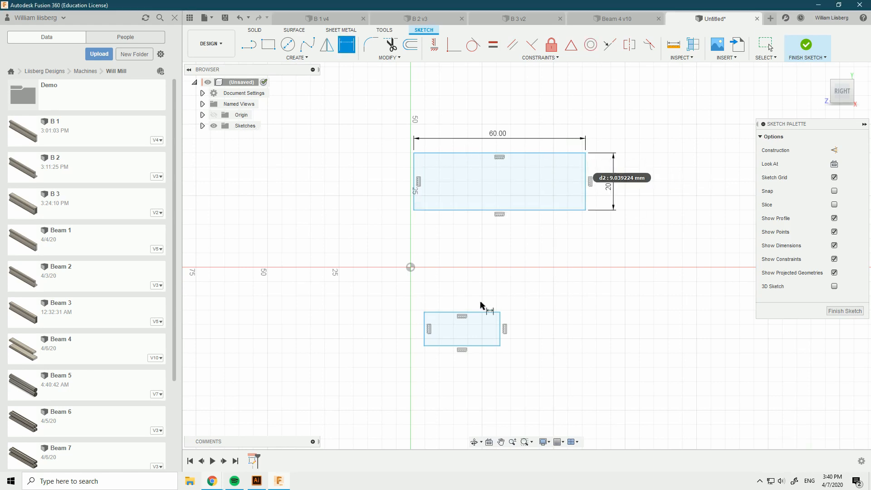
# - Dimension the lower rectangle to 75 mm wide and 25 mm high
pyautogui.click(460, 313)
pyautogui.press('Escape')
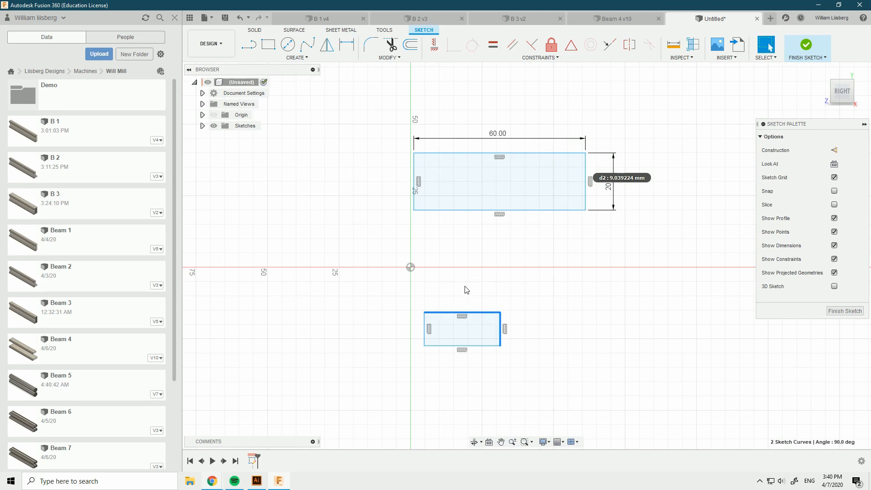
pyautogui.press('Escape')
pyautogui.press('d')
pyautogui.click(466, 312)
pyautogui.click(465, 296)
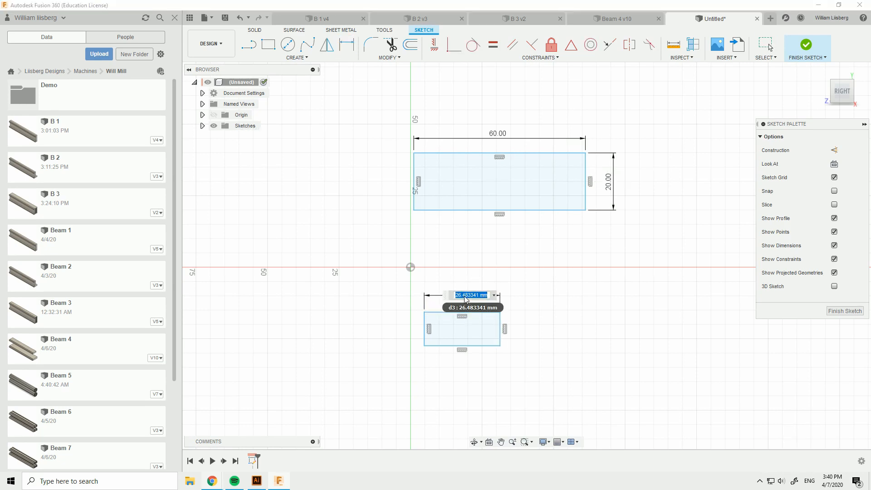
pyautogui.write('75')
pyautogui.press('Return')
pyautogui.click(639, 328)
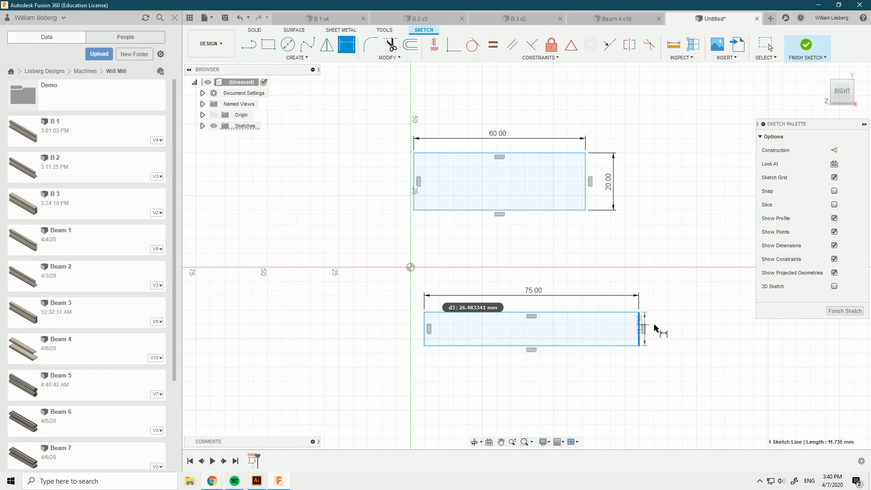
pyautogui.click(669, 327)
pyautogui.write('25')
pyautogui.press('Return')
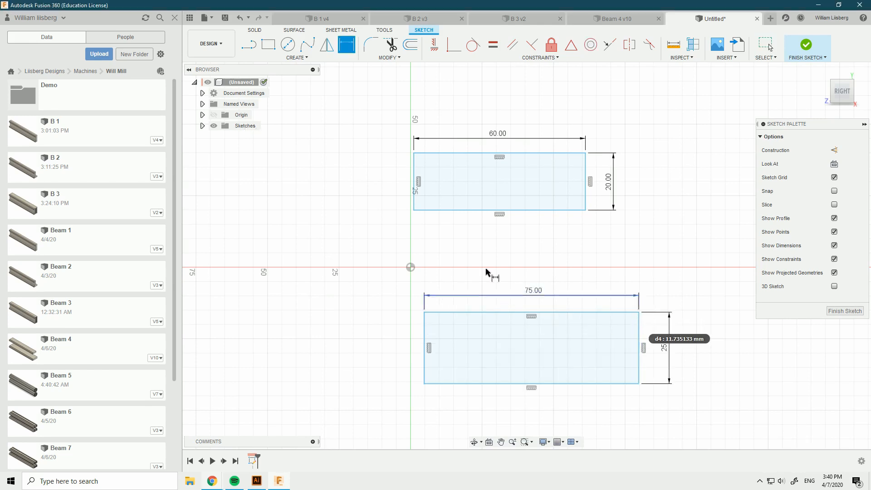
# - Dimension the vertical distance from the upper rectangle's top edge to the lower rectangle's bottom edge as 120 mm
pyautogui.click(453, 154)
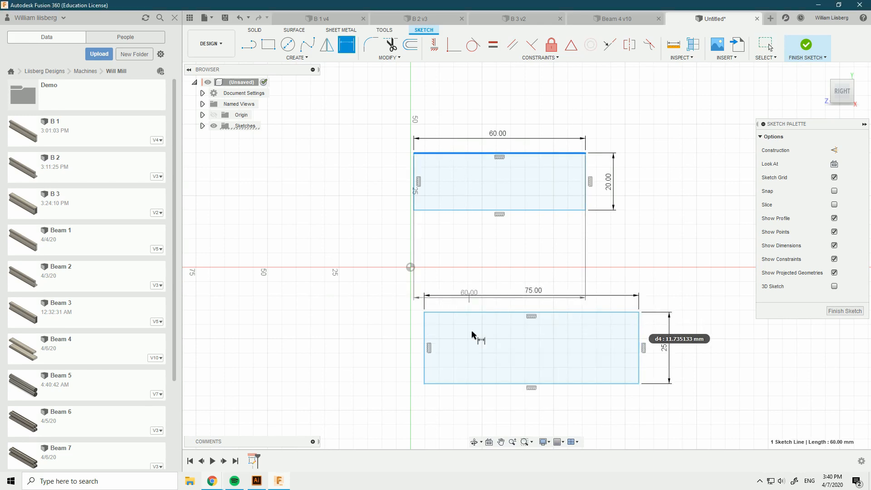
pyautogui.click(460, 384)
pyautogui.click(342, 297)
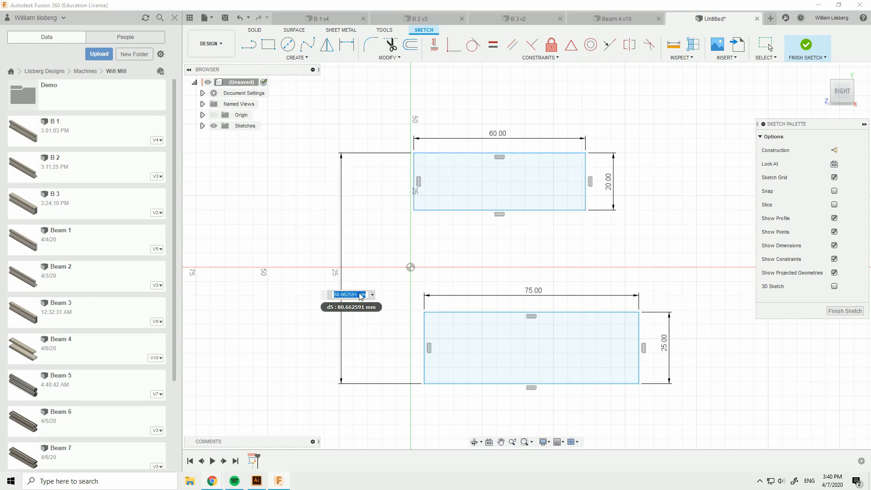
pyautogui.write('100')
pyautogui.press('Return')
pyautogui.scroll(-3, 366, 277)
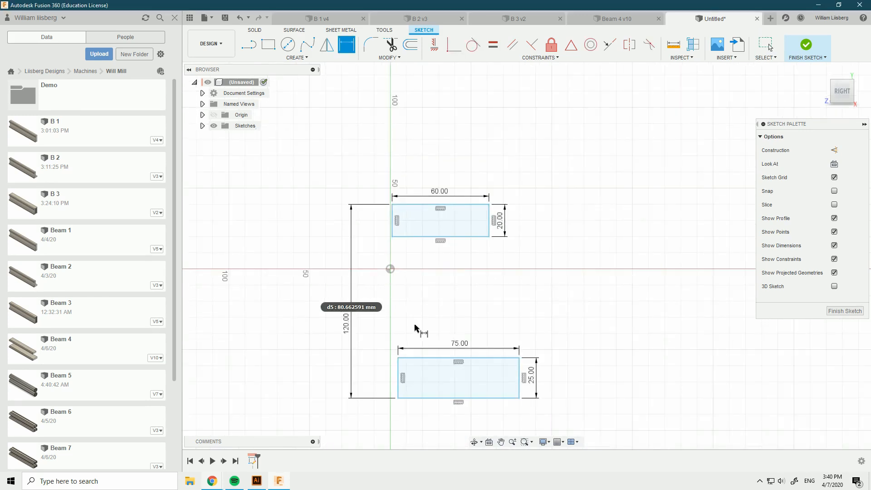
pyautogui.moveTo(415, 331); pyautogui.dragTo(455, 276, button='middle')
pyautogui.scroll(-1, 456, 276)
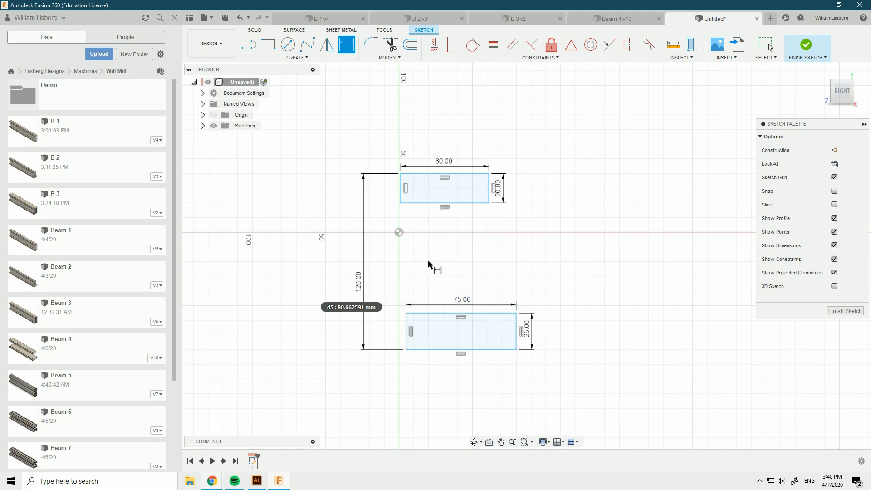
# - Draw a line from the upper rectangle's top-left corner to the lower rectangle's bottom-left corner and constrain it vertical
pyautogui.press('l')
pyautogui.click(402, 174)
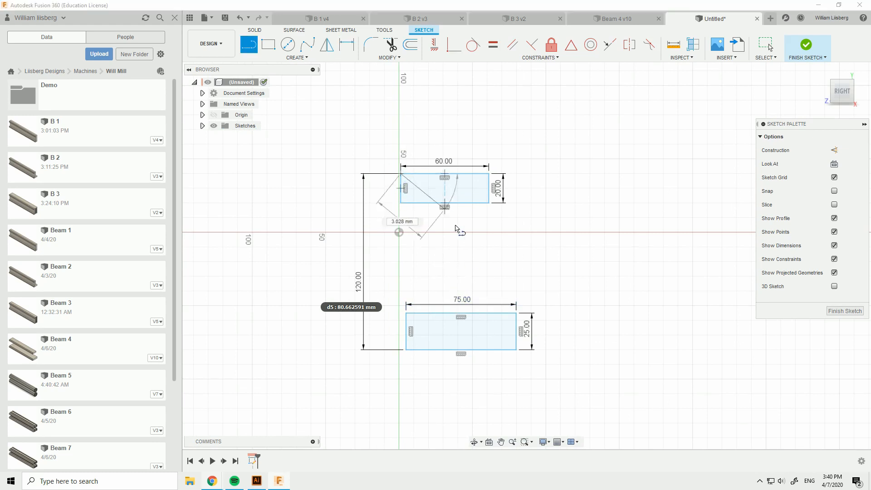
pyautogui.click(407, 350)
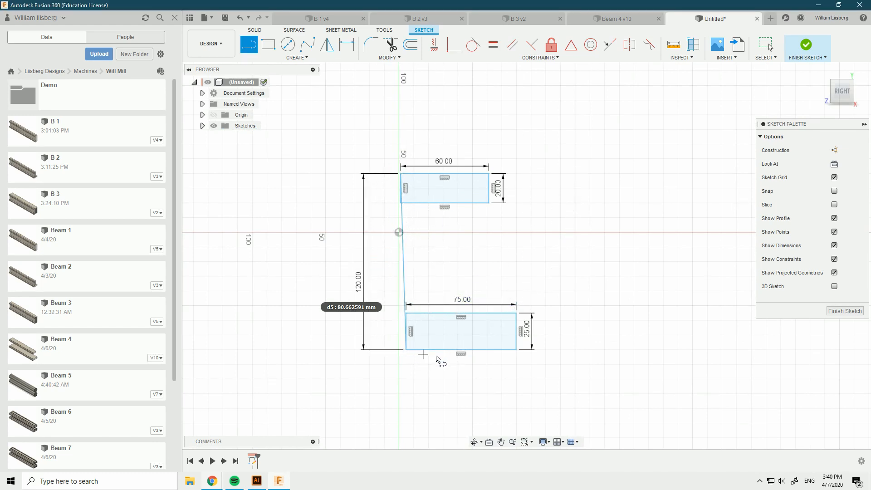
pyautogui.press('Escape')
pyautogui.click(406, 267)
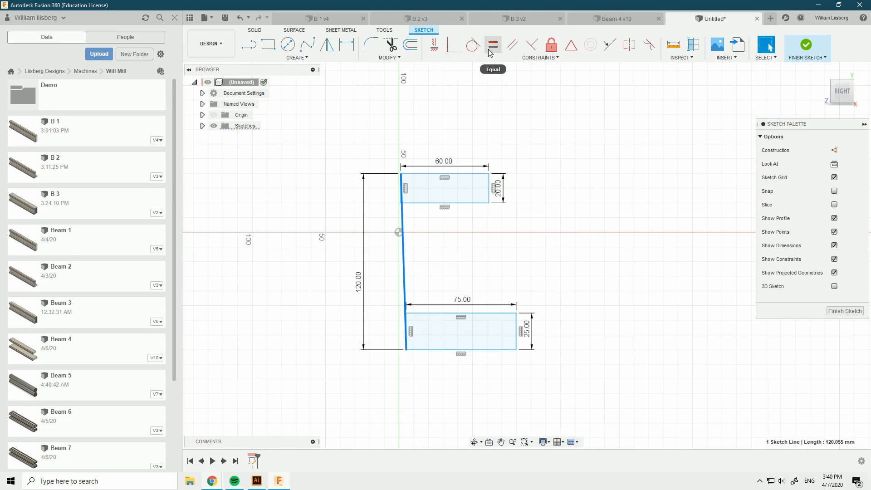
pyautogui.click(434, 49)
# - Constrain the midpoint of the vertical connecting line to the origin and reposition the overall height dimension's text
pyautogui.click(571, 44)
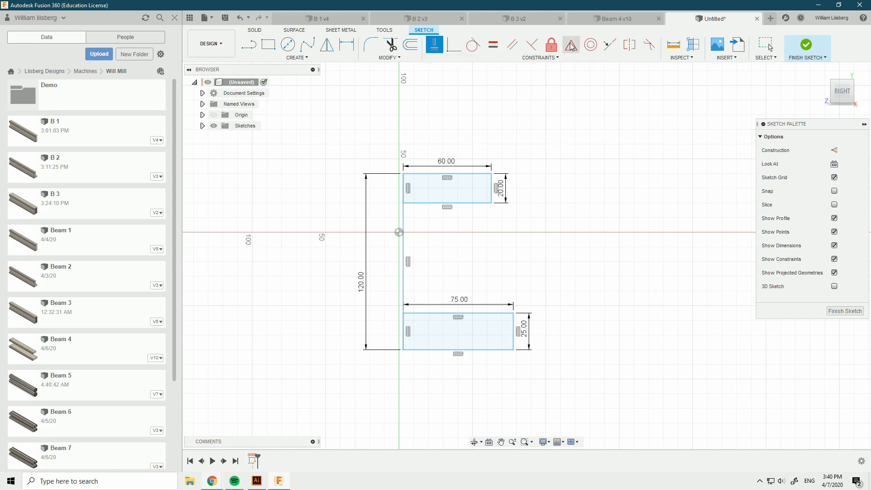
pyautogui.click(405, 252)
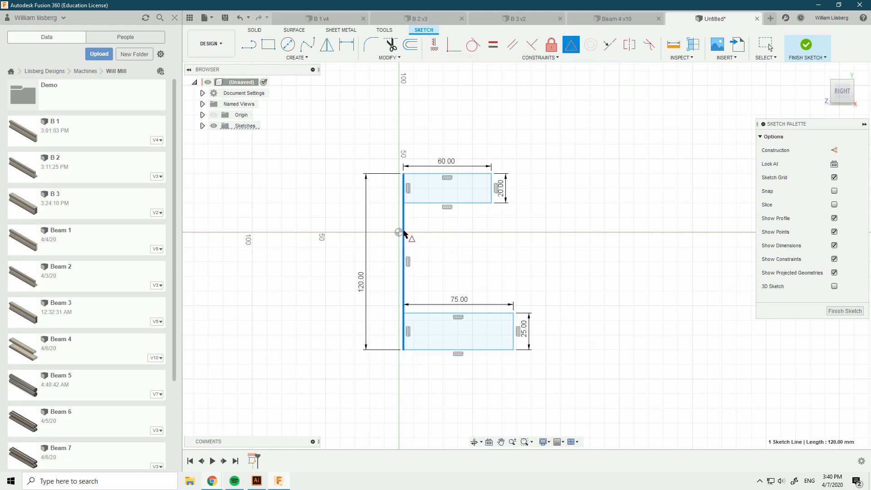
pyautogui.click(400, 233)
pyautogui.moveTo(464, 232); pyautogui.dragTo(465, 232, button='right')
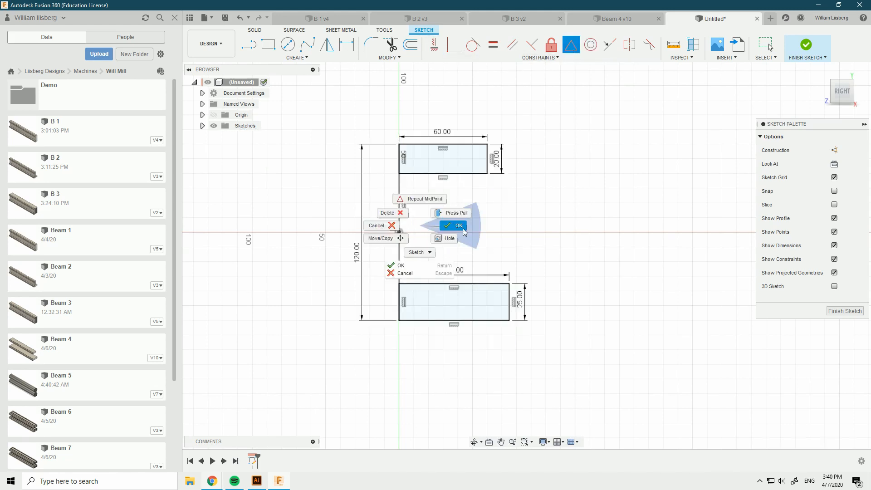
pyautogui.moveTo(613, 107); pyautogui.dragTo(255, 394)
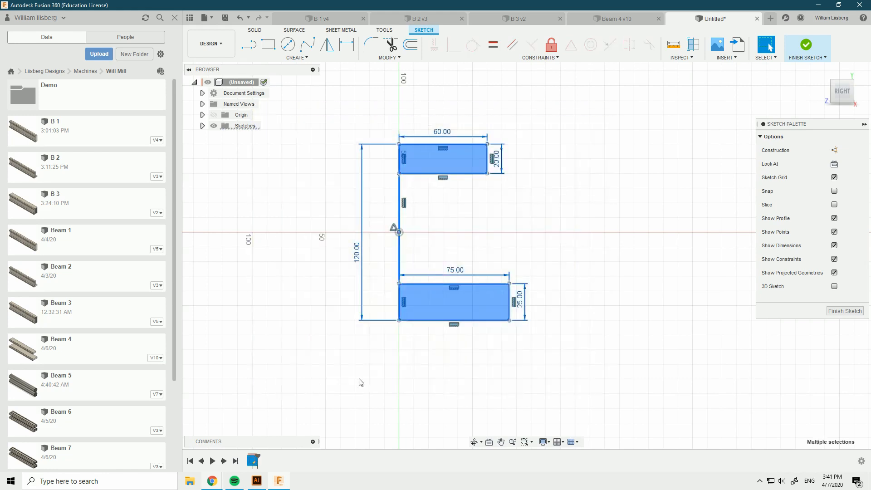
pyautogui.click(359, 383)
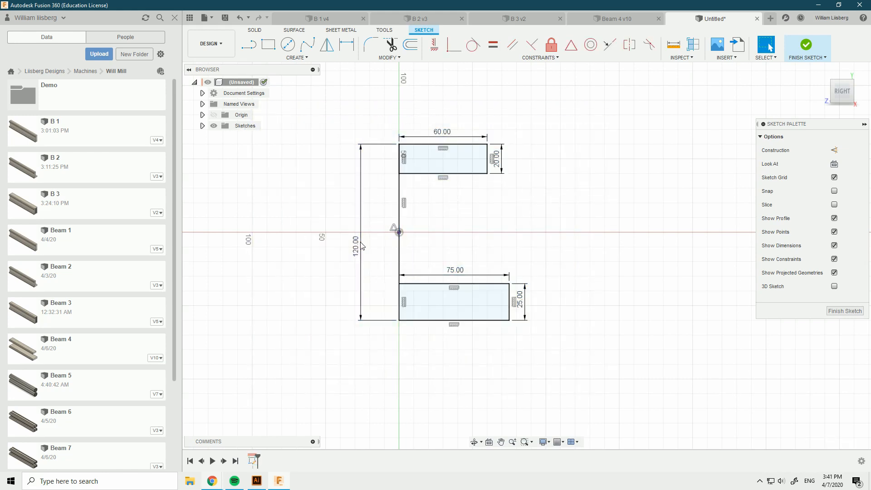
pyautogui.moveTo(360, 248); pyautogui.dragTo(359, 221)
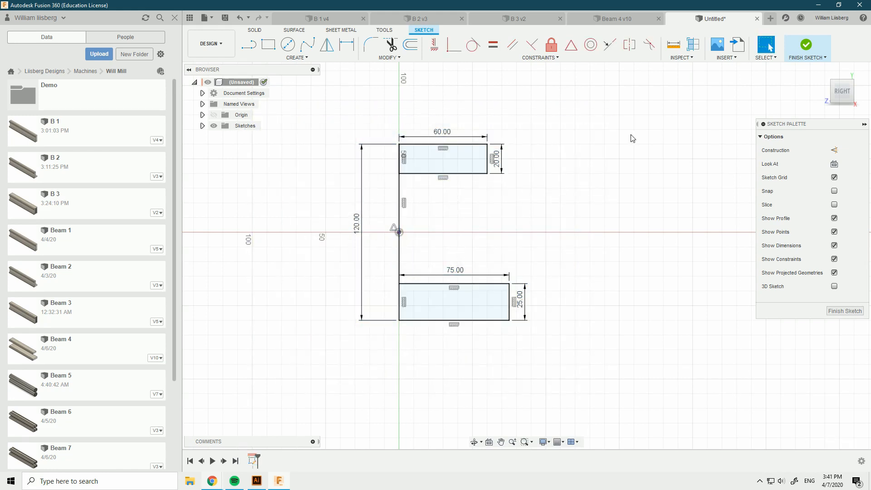
# - Extrude both rectangles symmetrically to a whole length of 600 mm as new bodies
pyautogui.press('e')
pyautogui.click(457, 162)
pyautogui.click(484, 303)
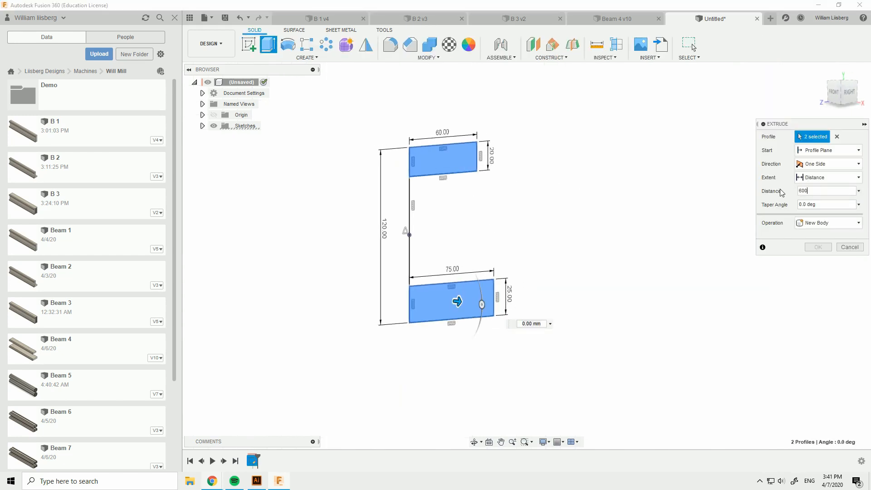
pyautogui.write('600')
pyautogui.press('Return')
pyautogui.click(831, 164)
pyautogui.click(819, 196)
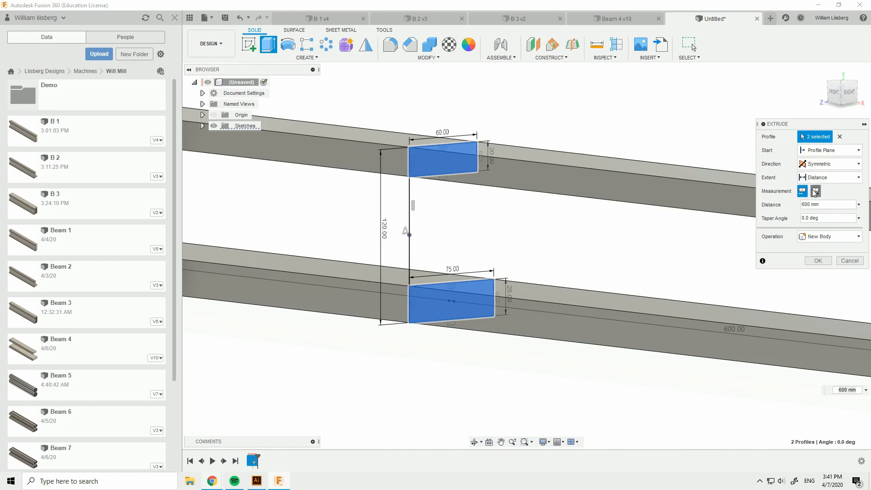
pyautogui.click(818, 260)
# - Start a sketch on the upper bar's end face and project the left edges of both bars into it
pyautogui.click(733, 191)
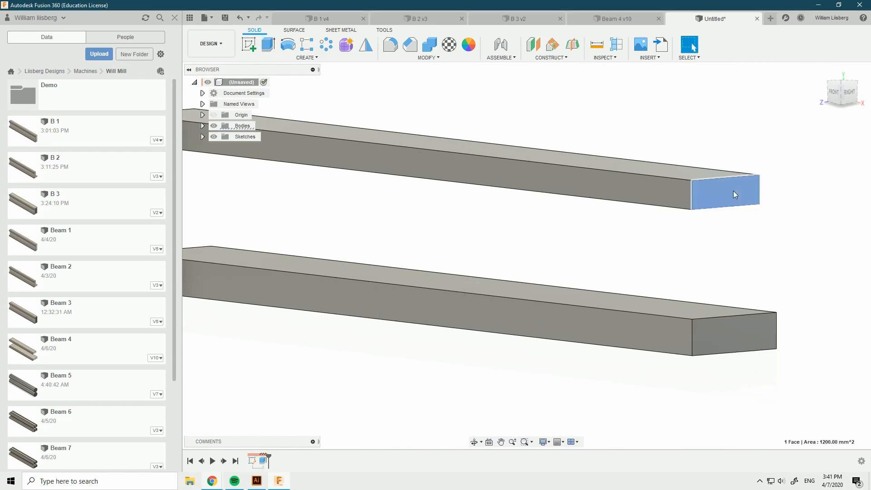
pyautogui.press('l')
pyautogui.scroll(3, 500, 290)
pyautogui.moveTo(500, 290); pyautogui.dragTo(515, 241, button='middle')
pyautogui.scroll(-3, 515, 241)
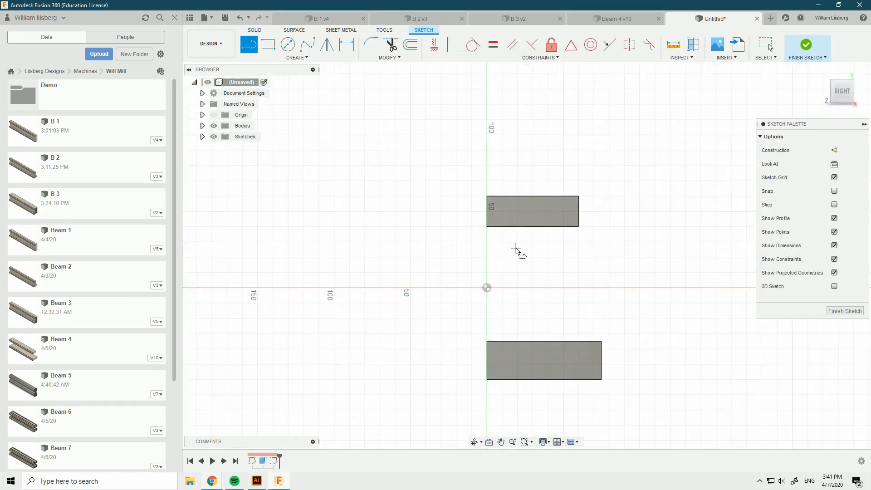
pyautogui.press('p')
pyautogui.click(488, 217)
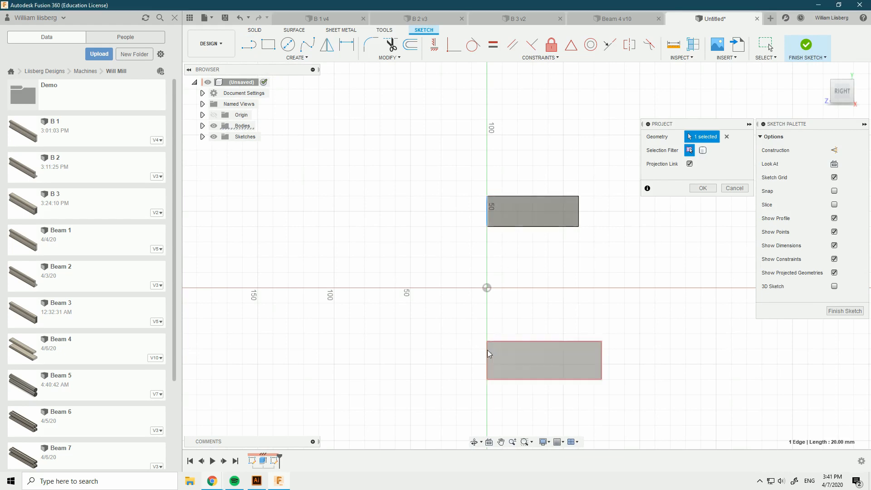
pyautogui.rightClick(437, 310)
pyautogui.click(457, 309)
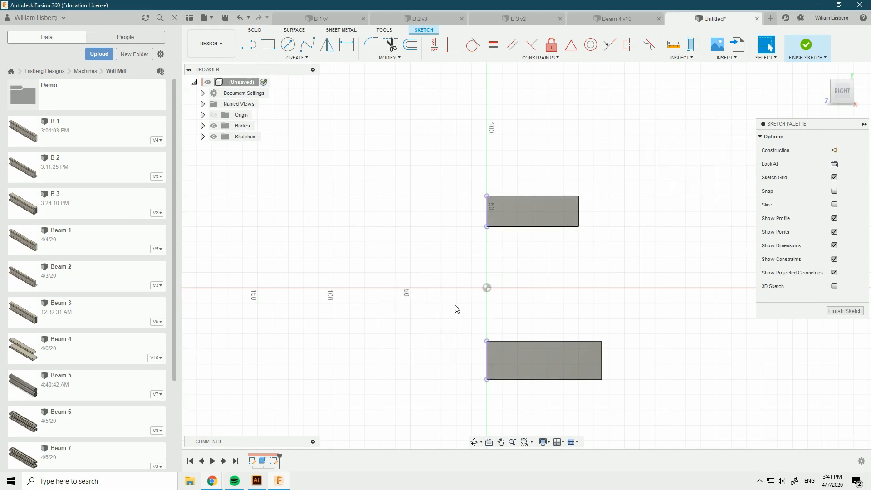
# - Place a sketch point at the midpoint of each projected edge
pyautogui.press('s')
pyautogui.click(510, 324)
pyautogui.click(487, 360)
pyautogui.rightClick(463, 333)
pyautogui.click(478, 327)
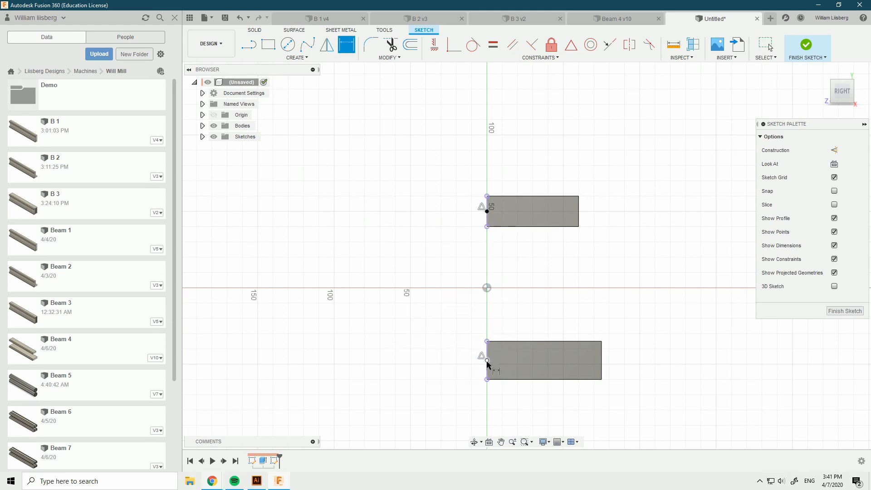
# - Check the distance from the origin to each of the two midpoint sketch points
pyautogui.click(487, 288)
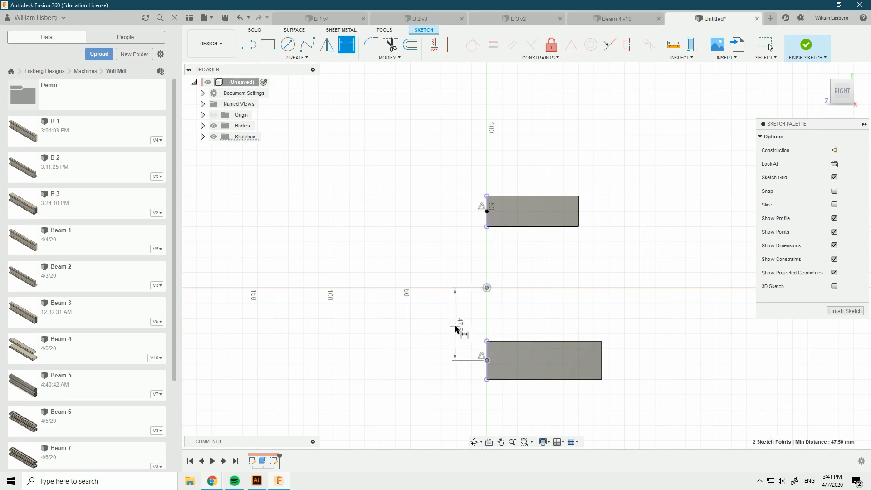
pyautogui.press('Escape')
pyautogui.click(487, 211)
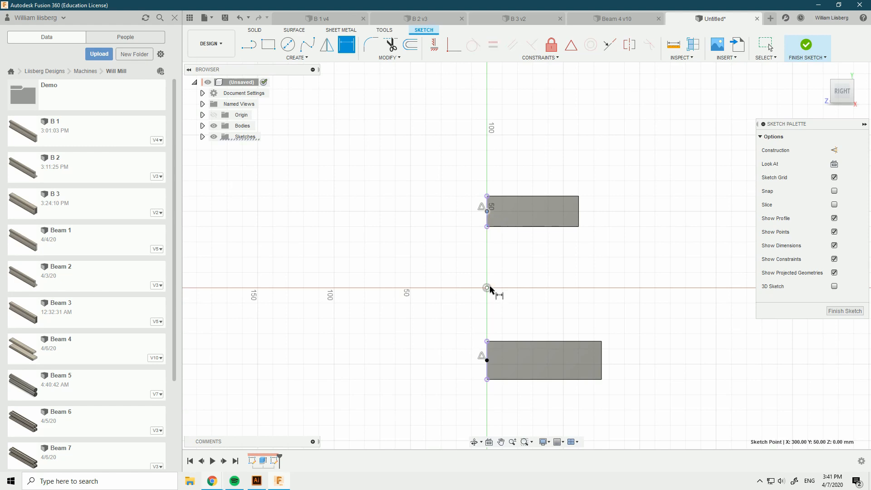
pyautogui.click(487, 288)
pyautogui.press('Escape')
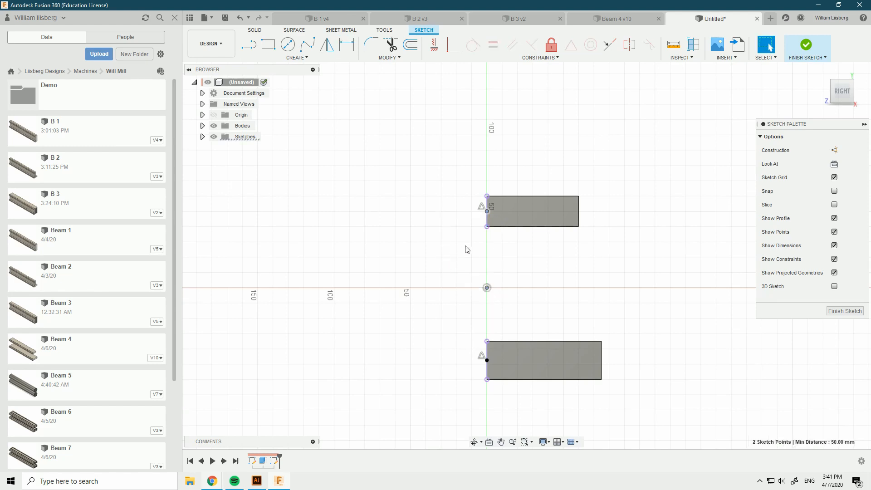
# - Try deleting the projected edge and midpoint sketch point at the lower bar
pyautogui.moveTo(517, 336); pyautogui.dragTo(455, 381)
pyautogui.press('Delete')
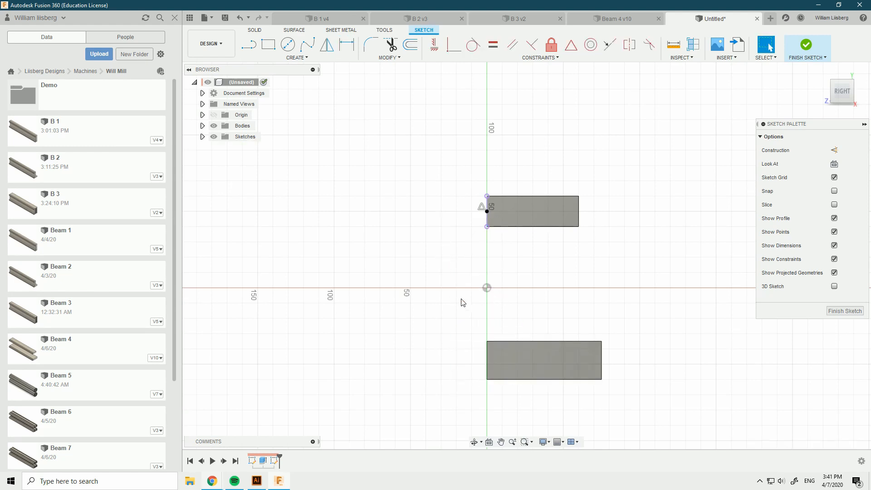
pyautogui.scroll(2, 505, 280)
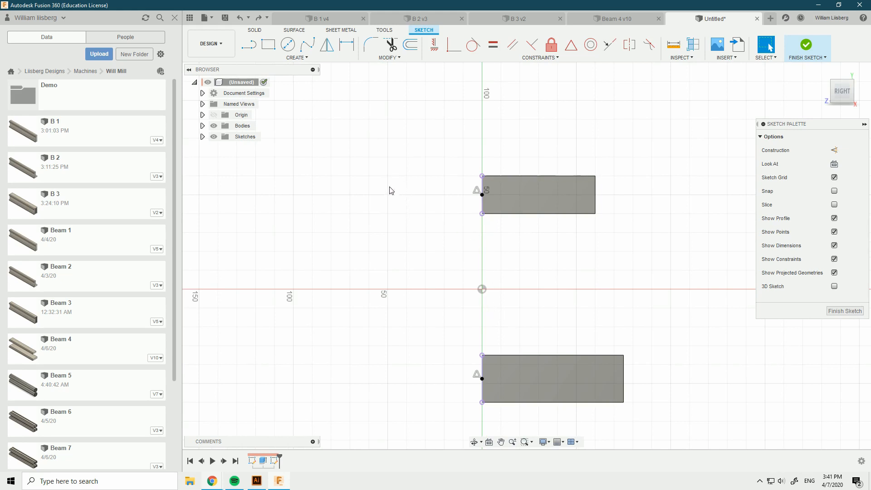
# - Sketch two small rectangles to the left of the bars, the upper about 12 mm wide and the lower about 13 mm high
pyautogui.press('r')
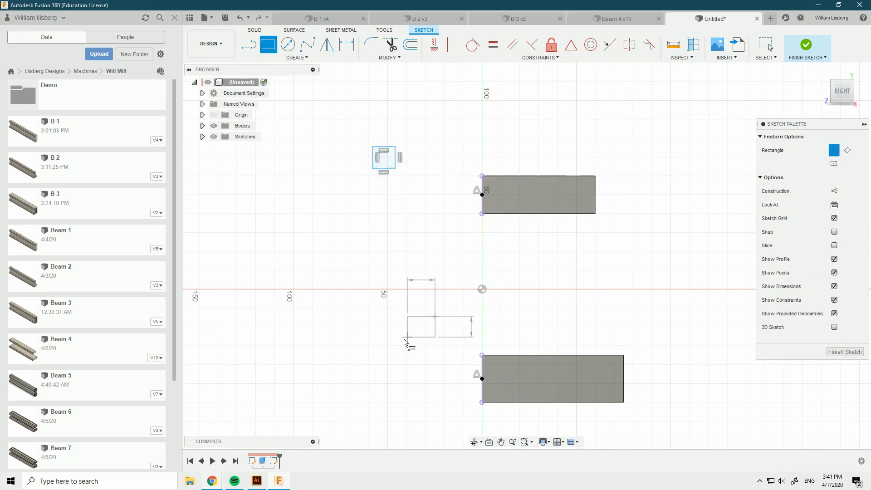
pyautogui.click(402, 342)
pyautogui.press('q')
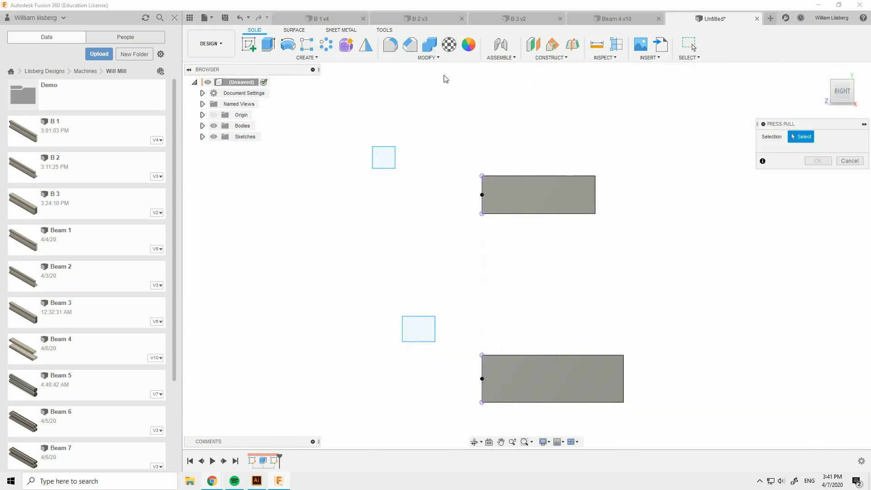
pyautogui.hotkey('ctrl', 'z')
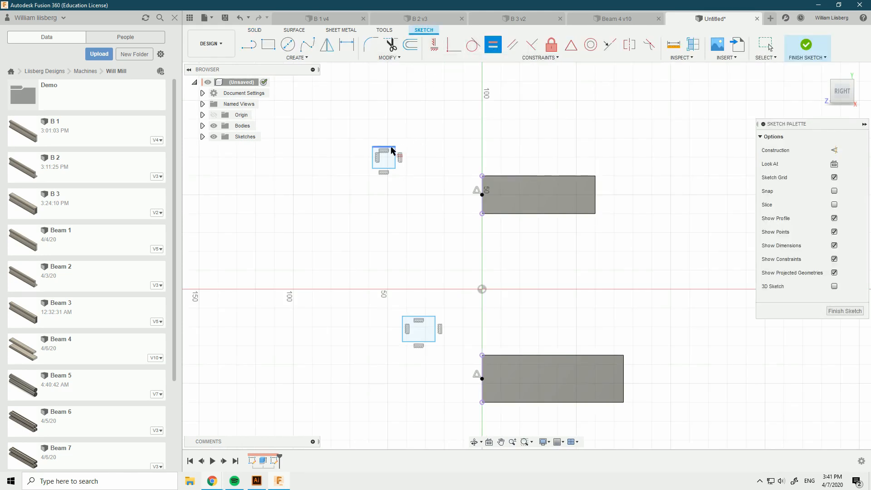
# - Apply Equal constraints between the two small rectangles' top edges and between their left edges
pyautogui.click(391, 148)
pyautogui.click(414, 319)
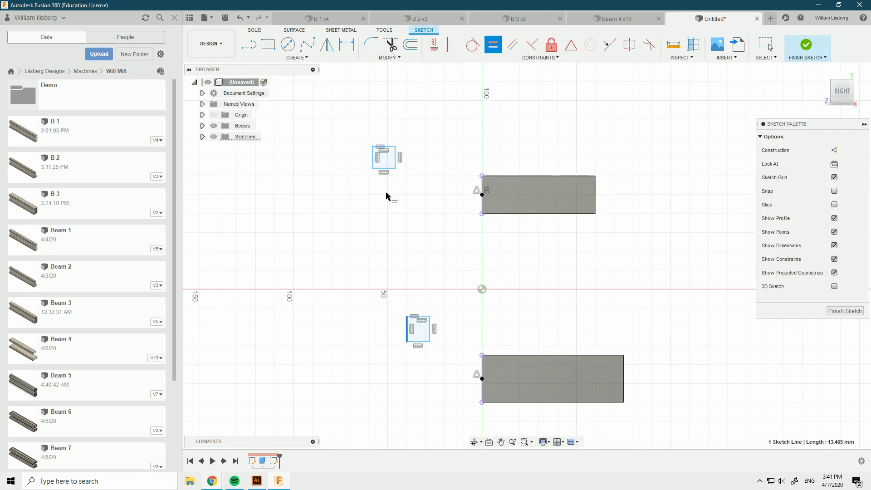
pyautogui.click(374, 159)
pyautogui.press('Escape')
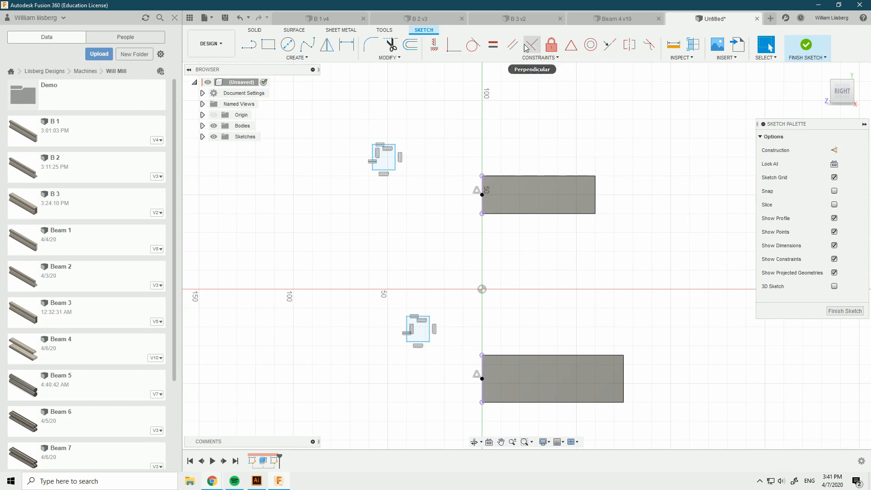
pyautogui.click(571, 48)
pyautogui.click(395, 158)
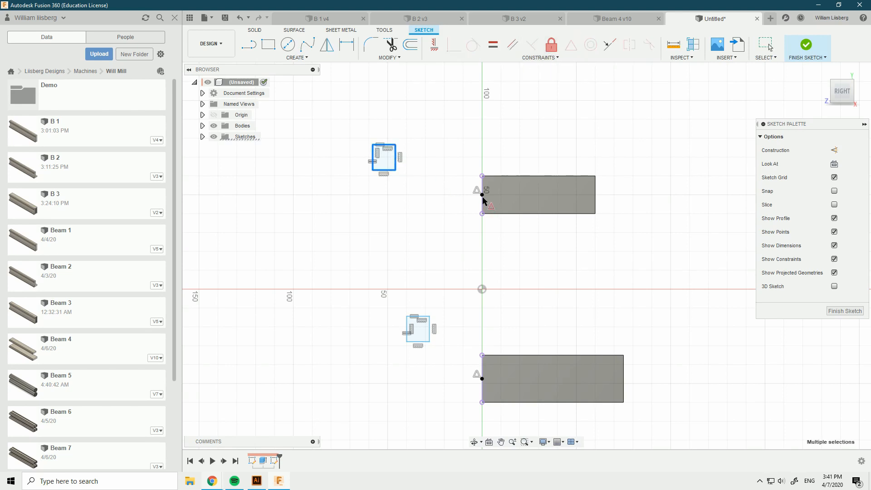
pyautogui.press('Escape')
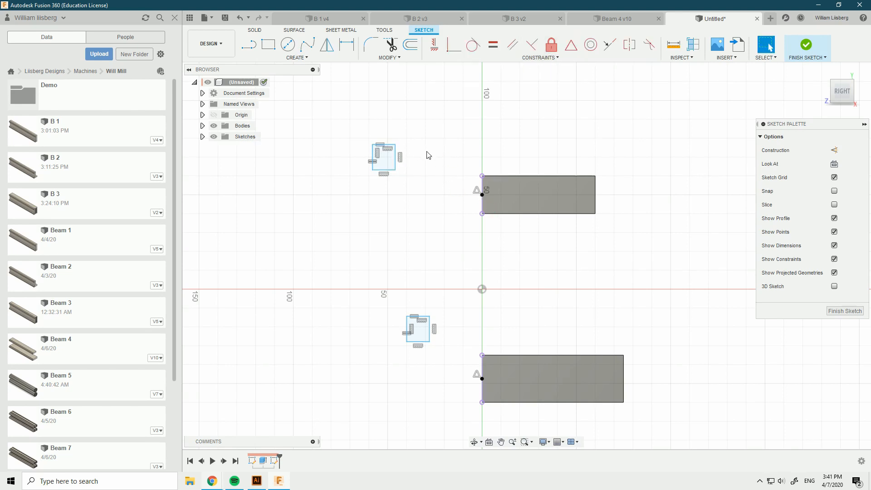
# - Constrain the midpoint of each small rectangle's right edge to the midpoint sketch point on its neighbouring bar
pyautogui.click(568, 47)
pyautogui.click(396, 158)
pyautogui.click(481, 199)
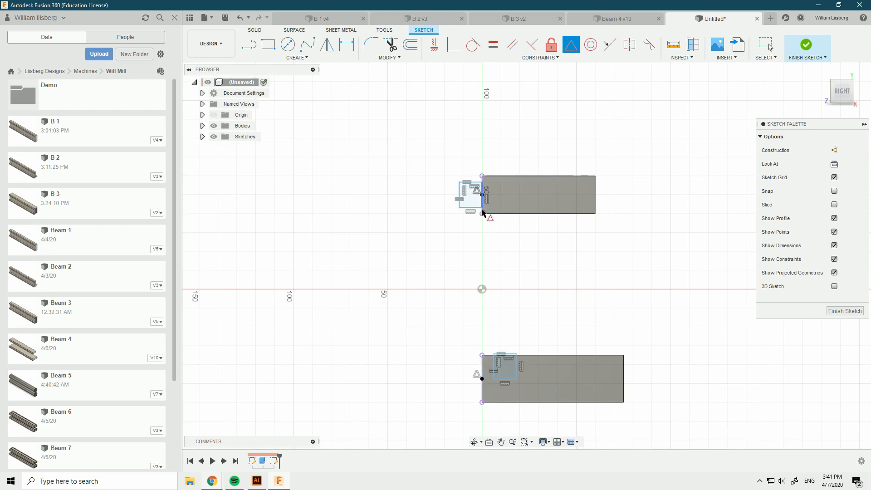
pyautogui.click(482, 380)
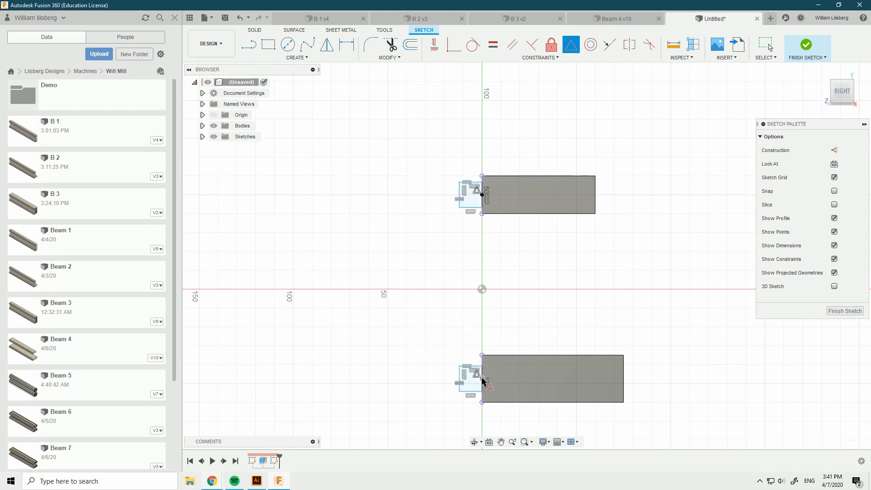
# - Dimension the upper small rectangle's width at 20 mm, make its left and top edges equal, and finish the sketch
pyautogui.press('d')
pyautogui.click(471, 182)
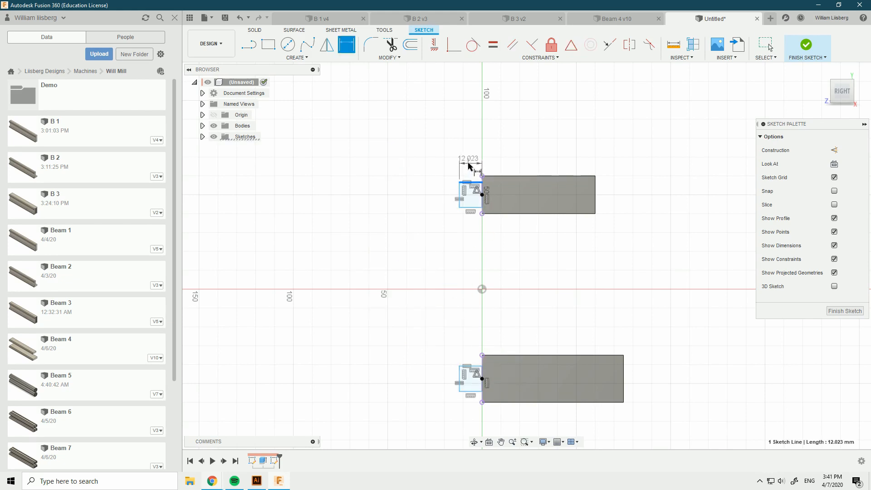
pyautogui.click(470, 167)
pyautogui.press('Return')
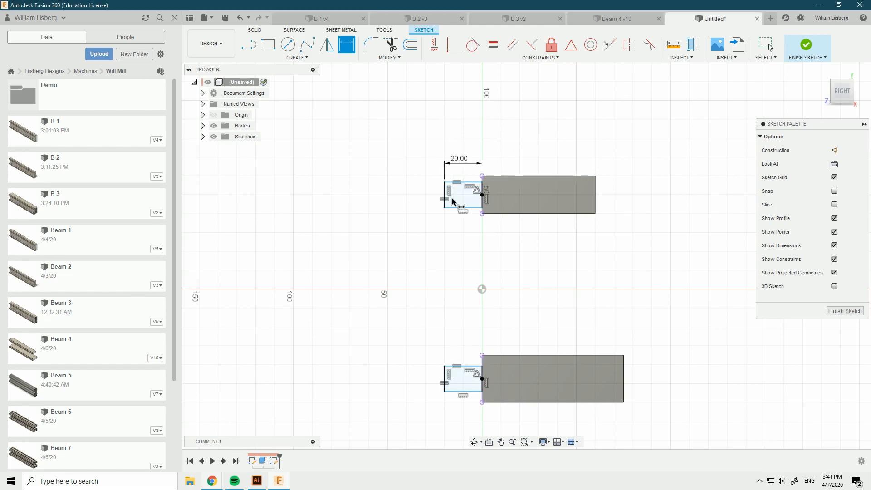
pyautogui.click(493, 46)
pyautogui.click(445, 195)
pyautogui.click(466, 183)
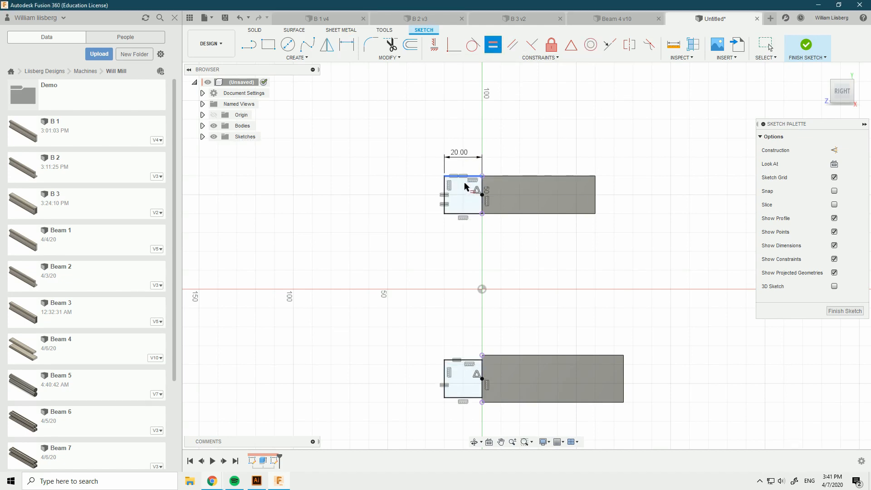
pyautogui.click(808, 45)
# - Extrude both small square profiles to the bars' far end face as new bodies
pyautogui.press('e')
pyautogui.click(461, 200)
pyautogui.click(461, 382)
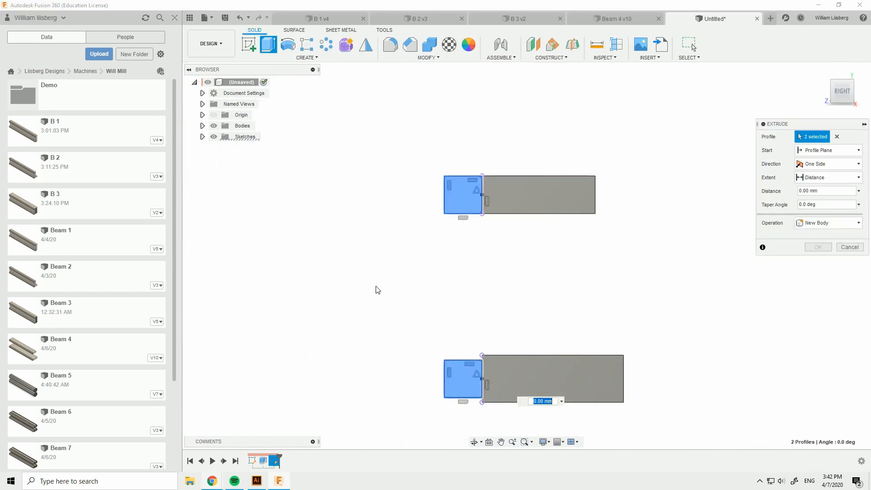
pyautogui.scroll(-3, 413, 290)
pyautogui.keyDown('shift'); pyautogui.moveTo(423, 291); pyautogui.dragTo(495, 301, button='middle'); pyautogui.keyUp('shift')
pyautogui.click(824, 179)
pyautogui.click(818, 213)
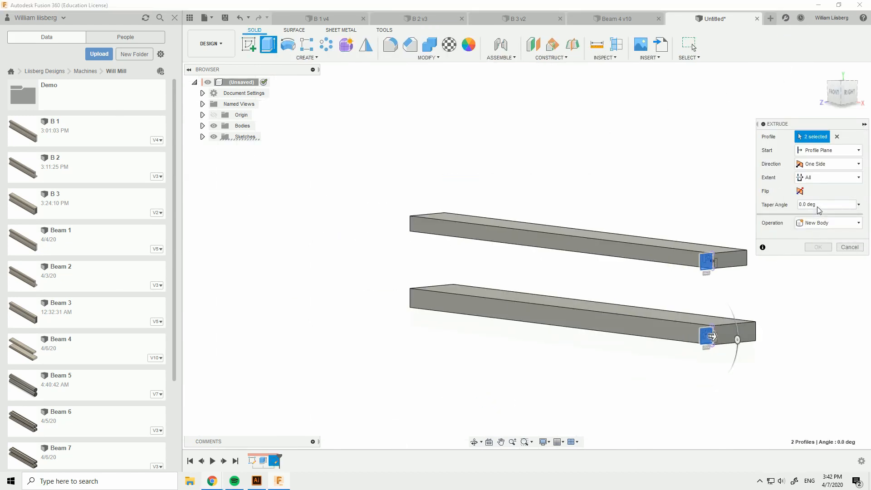
pyautogui.click(825, 178)
pyautogui.click(818, 202)
pyautogui.keyDown('shift'); pyautogui.moveTo(432, 267); pyautogui.dragTo(514, 271, button='middle'); pyautogui.keyUp('shift')
pyautogui.scroll(3, 454, 290)
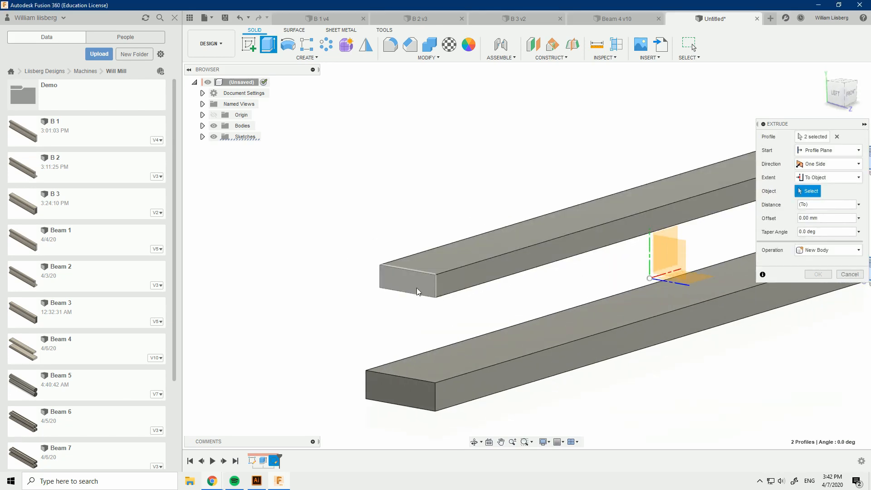
pyautogui.click(418, 291)
pyautogui.click(829, 264)
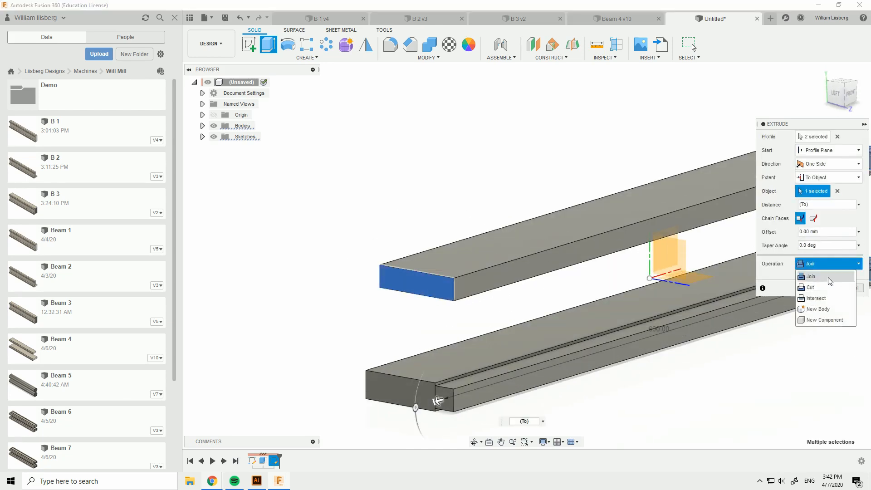
pyautogui.click(822, 309)
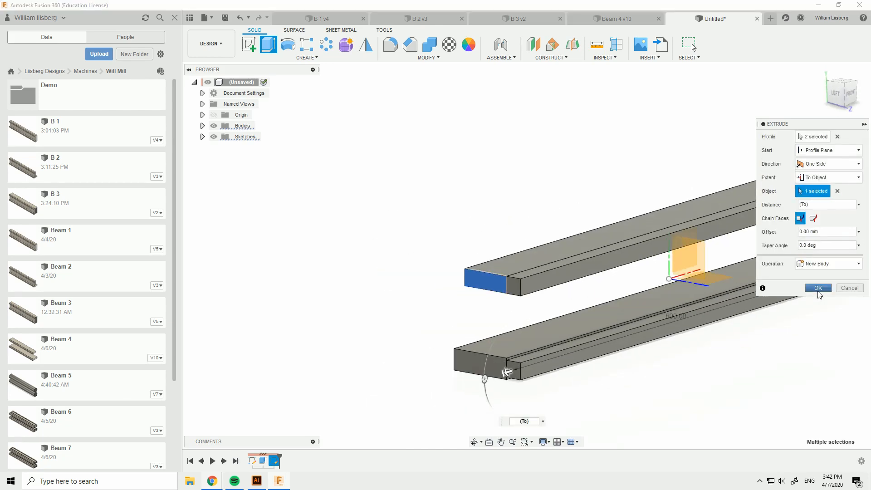
pyautogui.click(819, 289)
# - Assign Aluminum 6061 to the two bars and Stainless Steel to the two rails
pyautogui.keyDown('shift'); pyautogui.moveTo(676, 263); pyautogui.dragTo(658, 305, button='middle'); pyautogui.keyUp('shift')
pyautogui.scroll(-3, 558, 238)
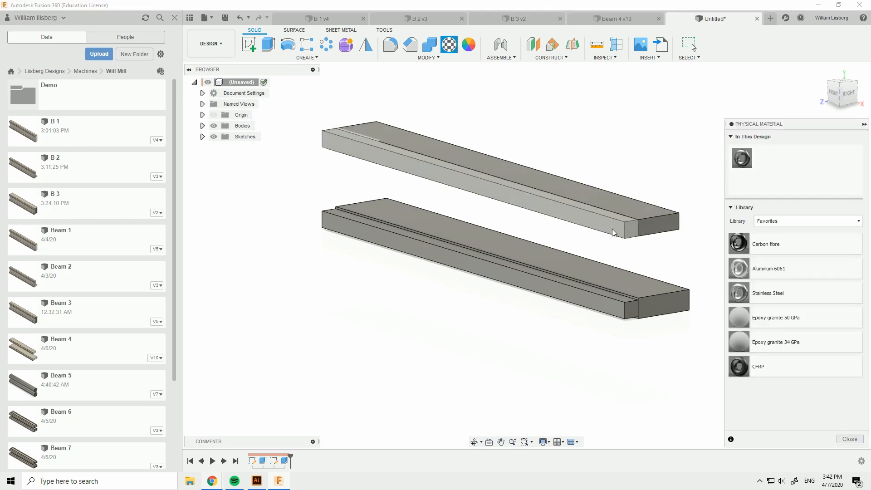
pyautogui.scroll(5, 619, 210)
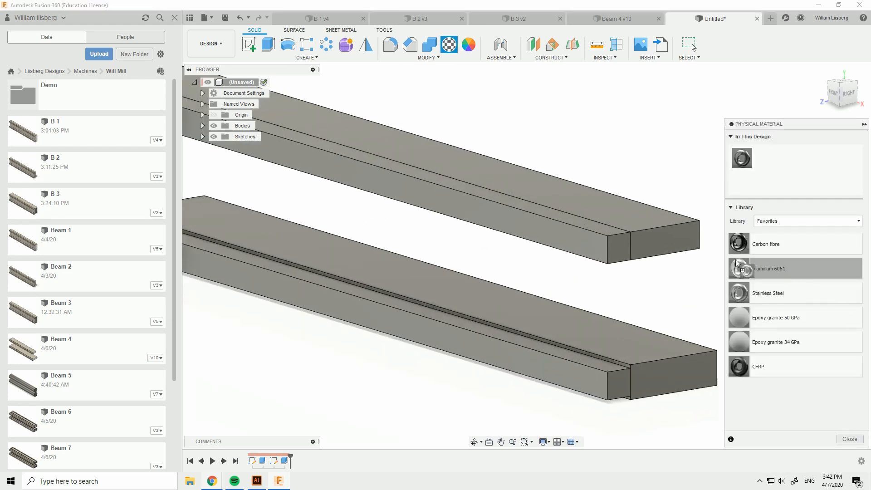
pyautogui.moveTo(736, 260); pyautogui.dragTo(672, 367)
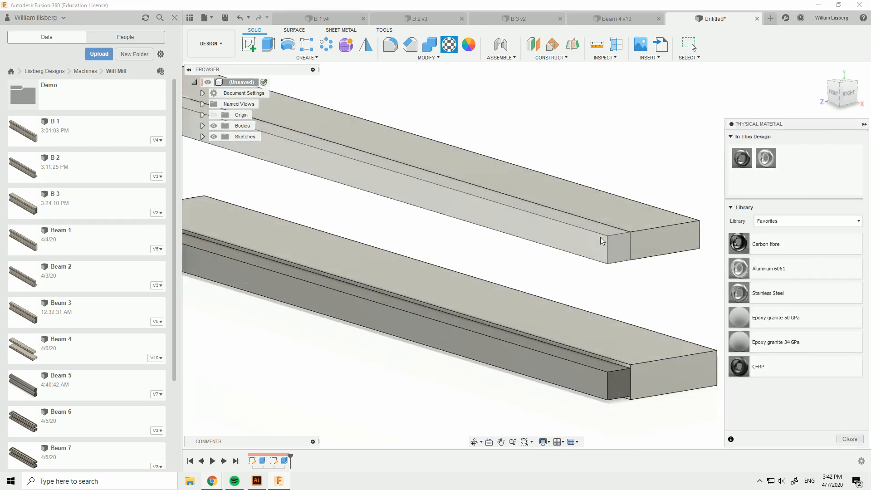
pyautogui.moveTo(753, 289); pyautogui.dragTo(615, 379)
pyautogui.press('Escape')
# - Create a new Static Stress simulation study for the two bars with rails
pyautogui.moveTo(364, 112); pyautogui.dragTo(519, 141, button='middle')
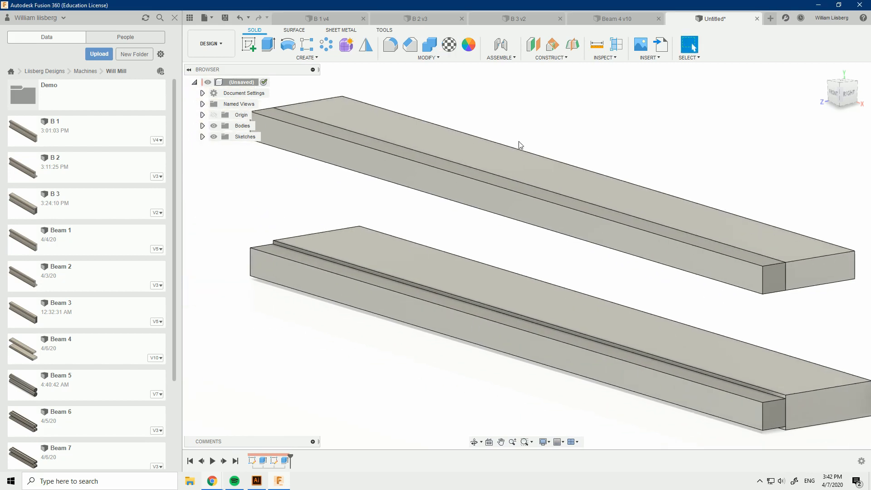
pyautogui.click(213, 42)
pyautogui.click(221, 97)
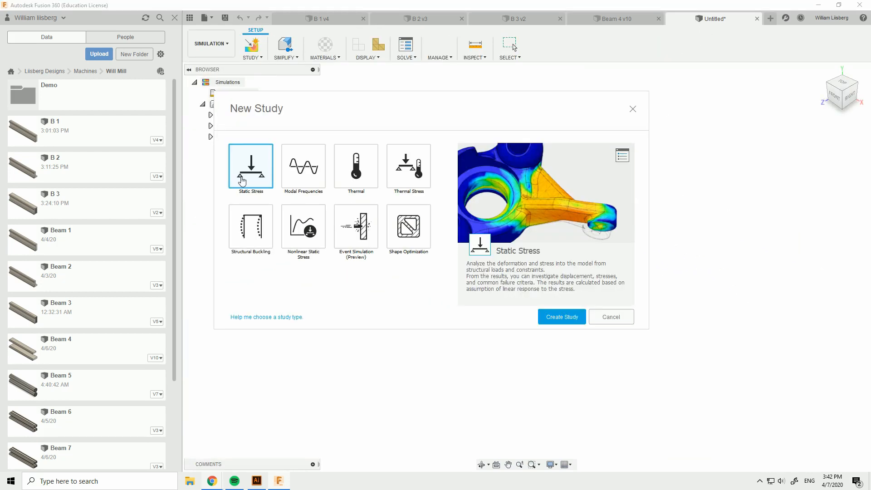
pyautogui.doubleClick(262, 174)
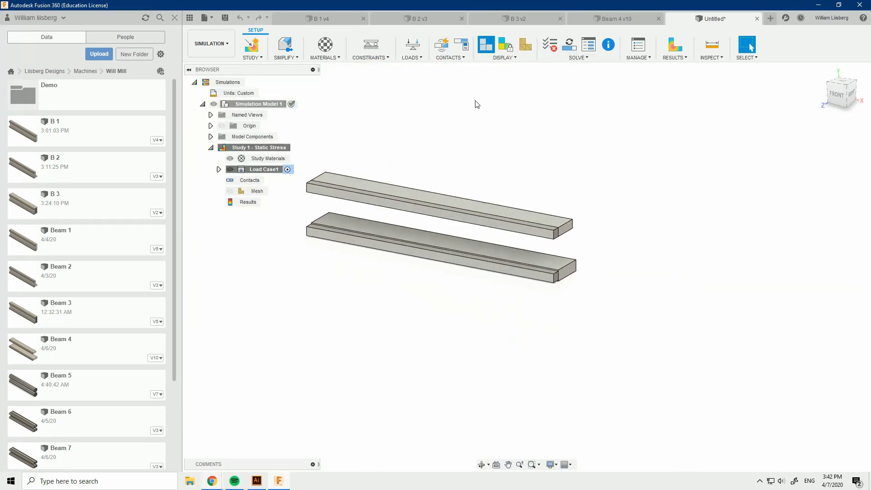
# - Apply a Fixed structural constraint to the end faces of both bars at both ends, leaving the rail ends free
pyautogui.click(376, 47)
pyautogui.scroll(3, 557, 235)
pyautogui.click(576, 223)
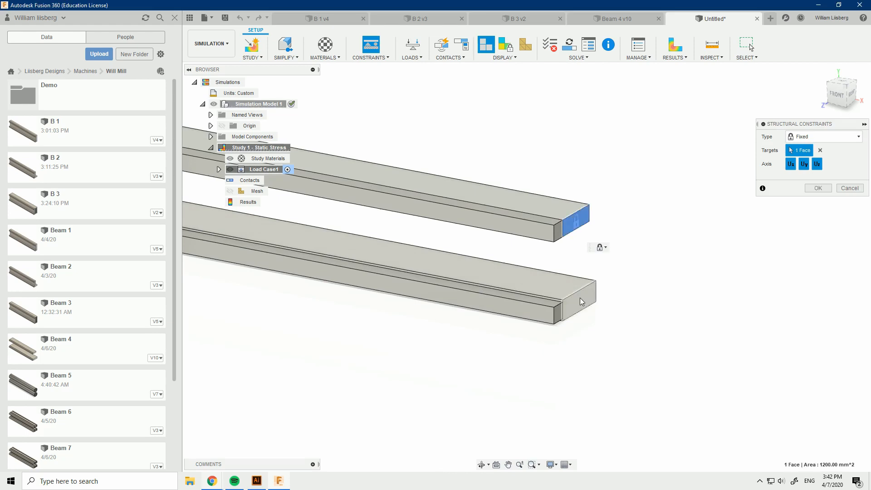
pyautogui.click(581, 301)
pyautogui.scroll(-3, 421, 278)
pyautogui.keyDown('shift'); pyautogui.moveTo(422, 278); pyautogui.dragTo(346, 276, button='middle'); pyautogui.keyUp('shift')
pyautogui.scroll(3, 346, 276)
pyautogui.click(366, 314)
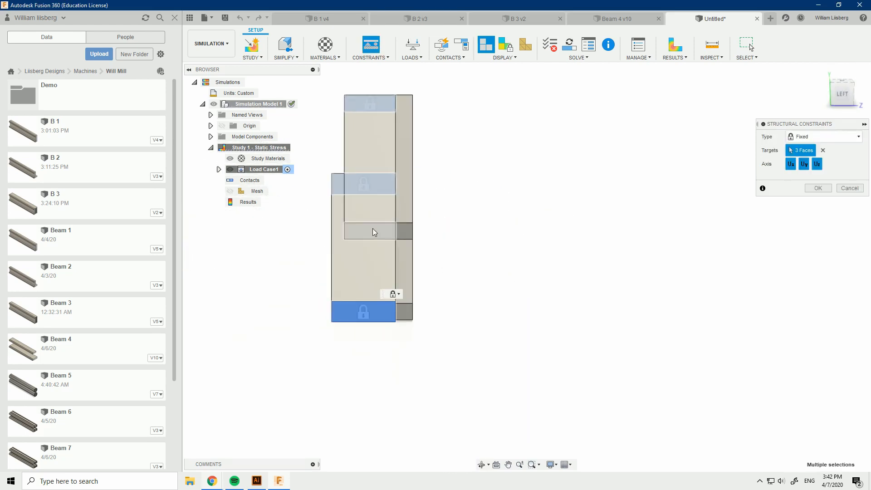
pyautogui.click(374, 231)
pyautogui.click(821, 190)
# - Add a structural load on the long front faces of both rails and set its type to Remote Force
pyautogui.keyDown('shift'); pyautogui.moveTo(576, 221); pyautogui.dragTo(469, 208, button='middle'); pyautogui.keyUp('shift')
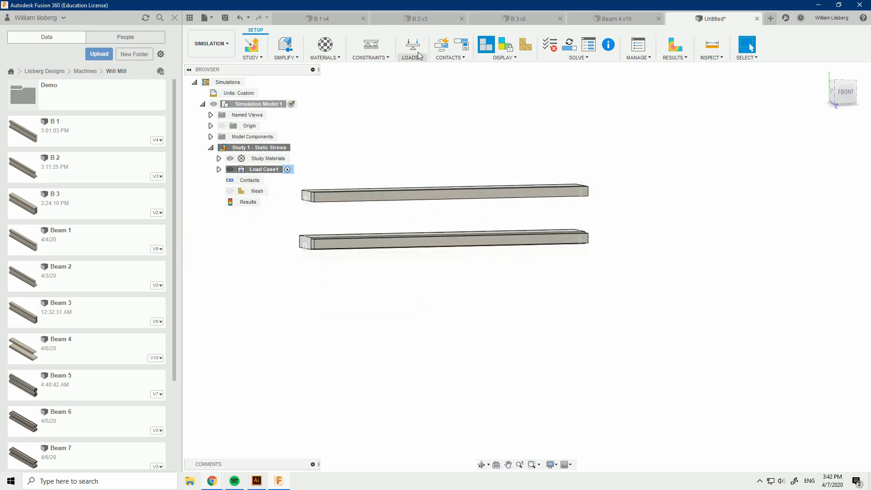
pyautogui.click(414, 48)
pyautogui.click(480, 181)
pyautogui.click(828, 151)
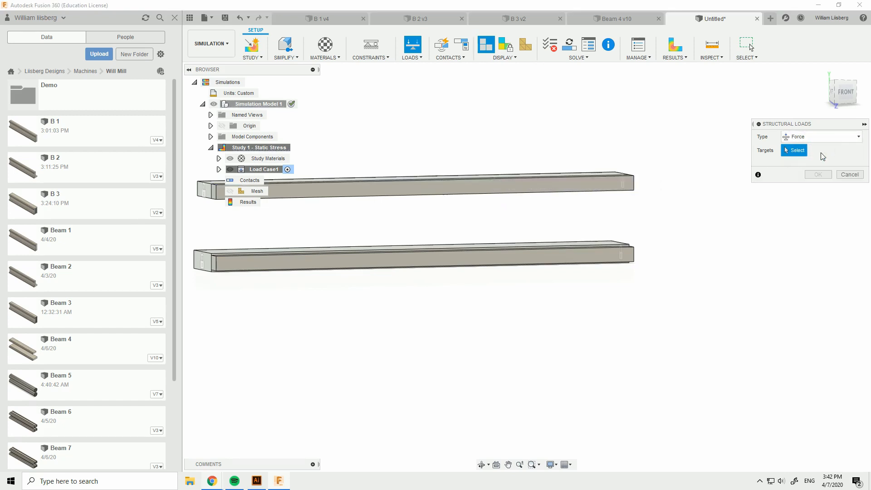
pyautogui.scroll(1, 580, 184)
pyautogui.click(580, 188)
pyautogui.click(565, 261)
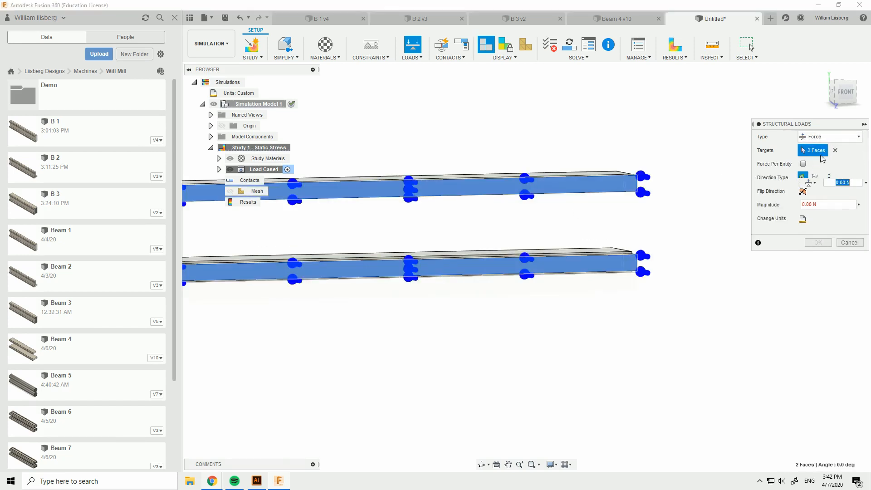
pyautogui.click(830, 137)
pyautogui.click(813, 190)
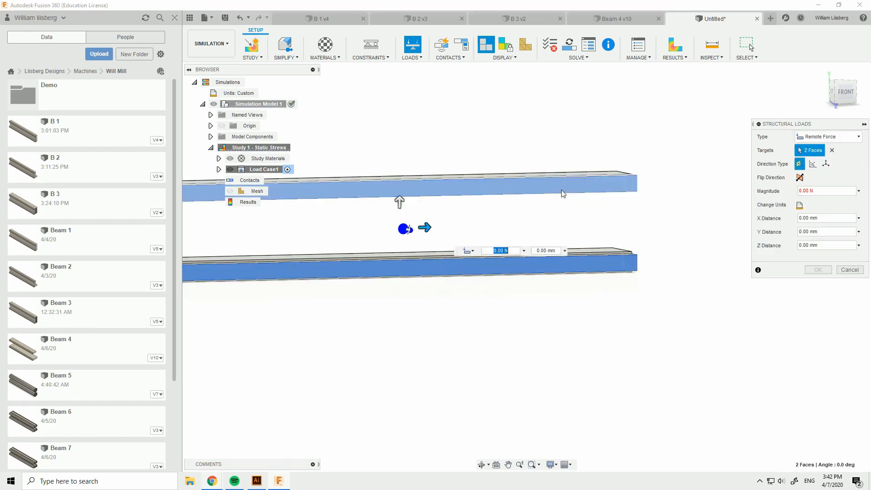
# - Set the remote force to 1400 N with a Y distance of -150 mm and apply the load
pyautogui.write('1400')
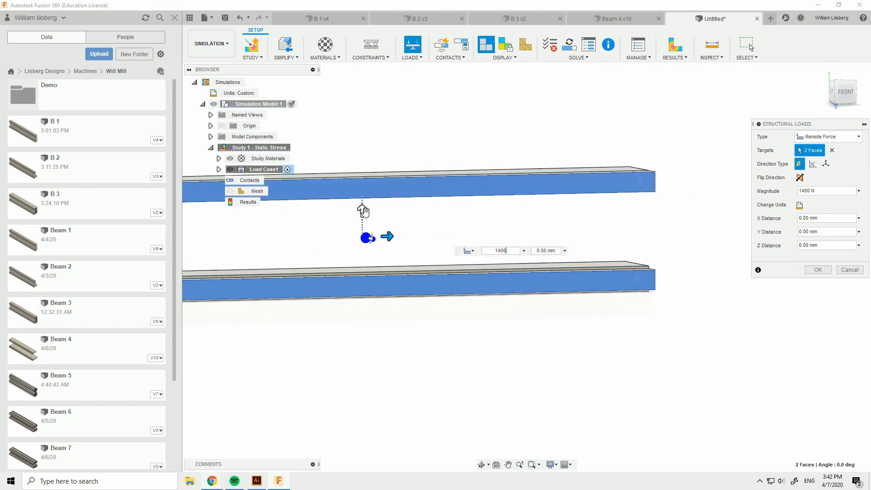
pyautogui.press('Tab')
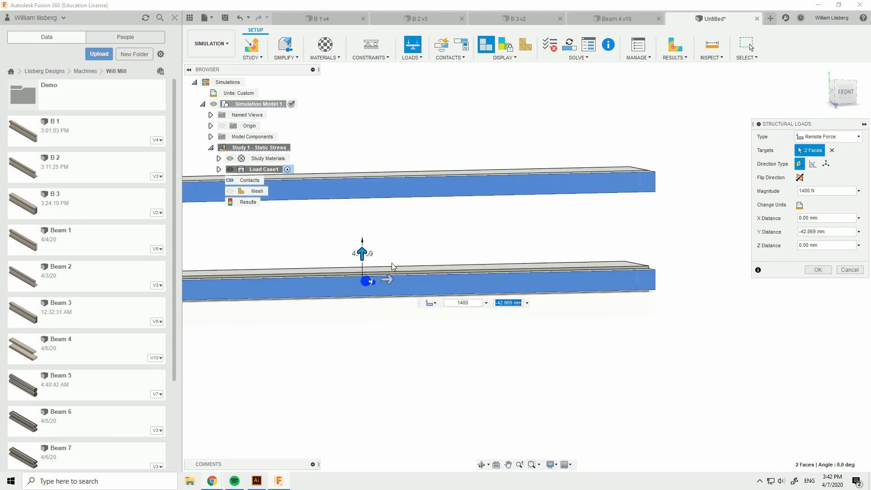
pyautogui.write('15')
pyautogui.write('-150')
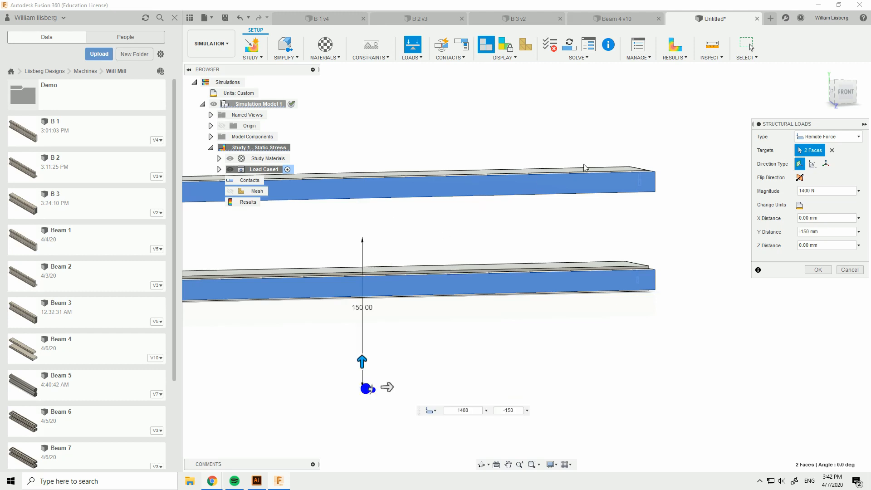
pyautogui.press('Return')
# - Solve the static stress study, saving the design as B 4 in the Will Mill folder
pyautogui.scroll(-4, 563, 219)
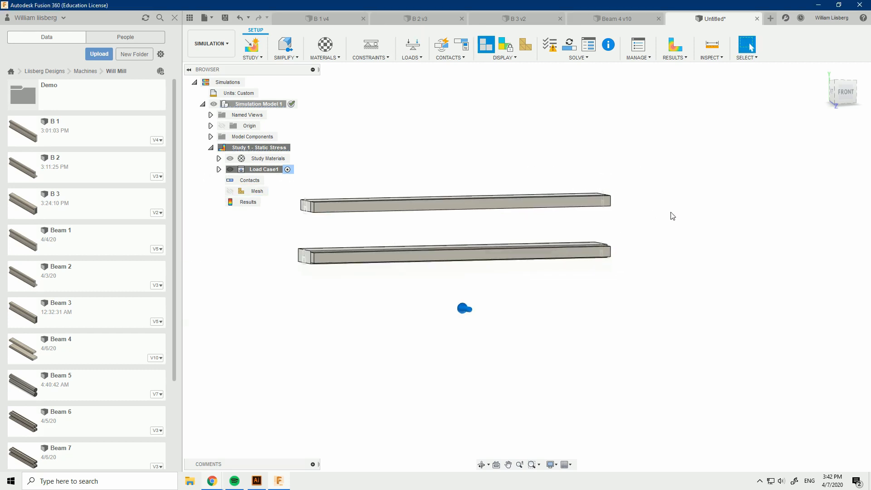
pyautogui.keyDown('shift'); pyautogui.moveTo(672, 214); pyautogui.dragTo(629, 212, button='middle'); pyautogui.keyUp('shift')
pyautogui.keyDown('shift'); pyautogui.moveTo(623, 165); pyautogui.dragTo(657, 169, button='middle'); pyautogui.keyUp('shift')
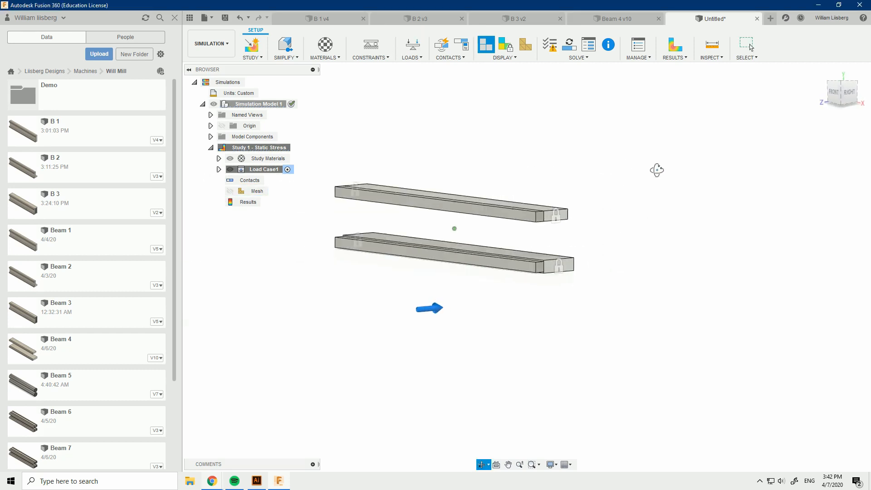
pyautogui.click(575, 48)
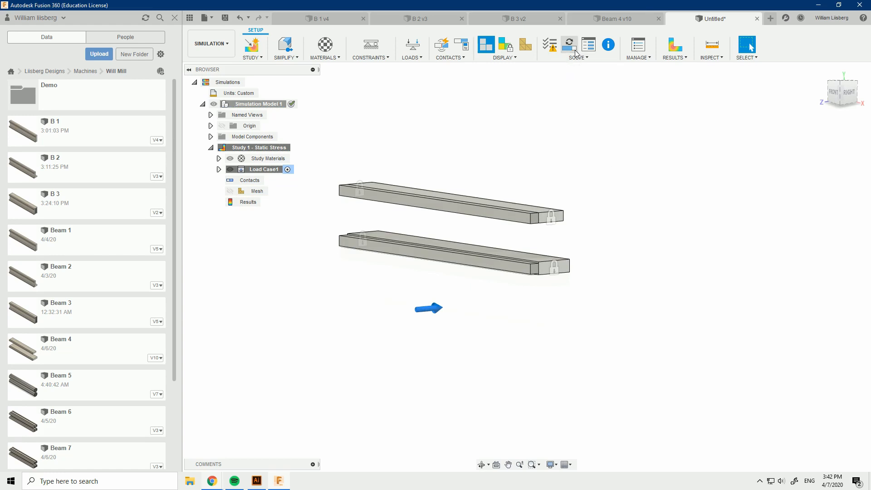
pyautogui.click(560, 348)
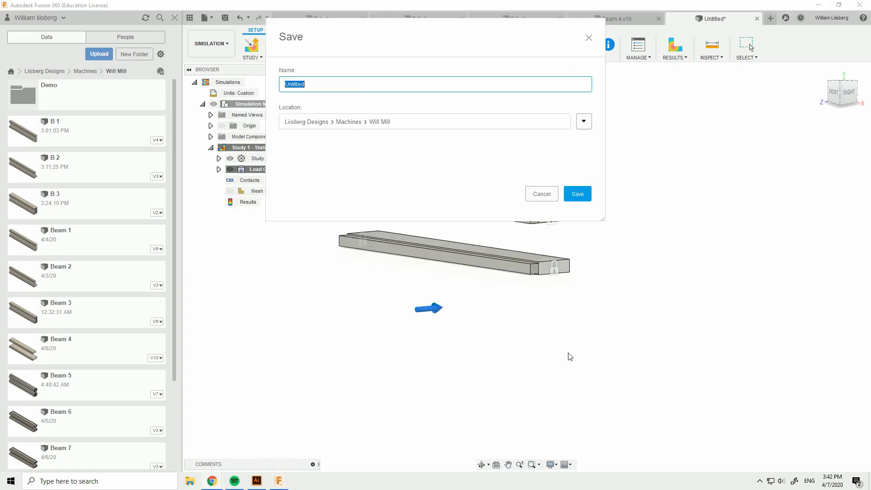
pyautogui.write('B 4')
pyautogui.press('Return')
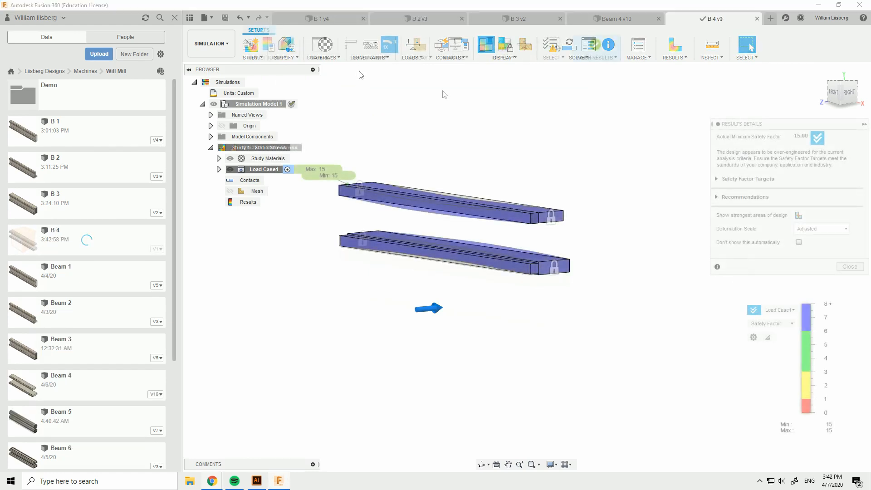
# - Show the displacement results and examine the deformation of both bars and rails from the front and back
pyautogui.click(790, 324)
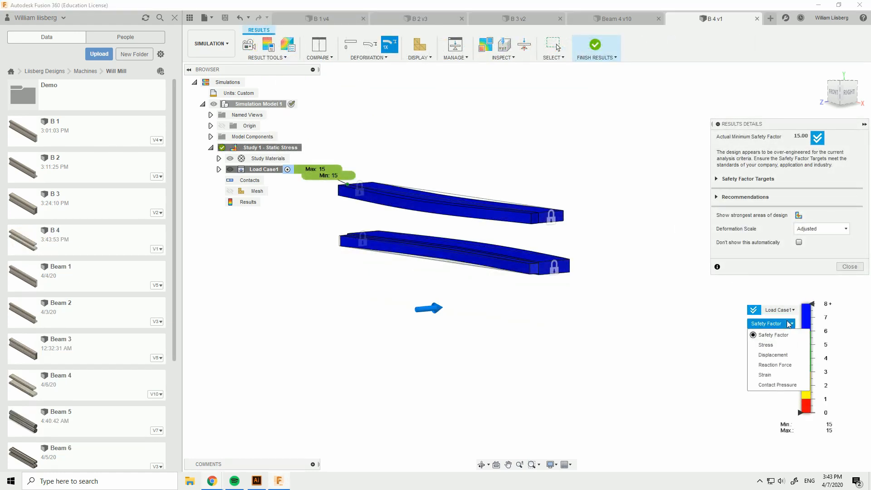
pyautogui.click(773, 355)
pyautogui.scroll(3, 439, 226)
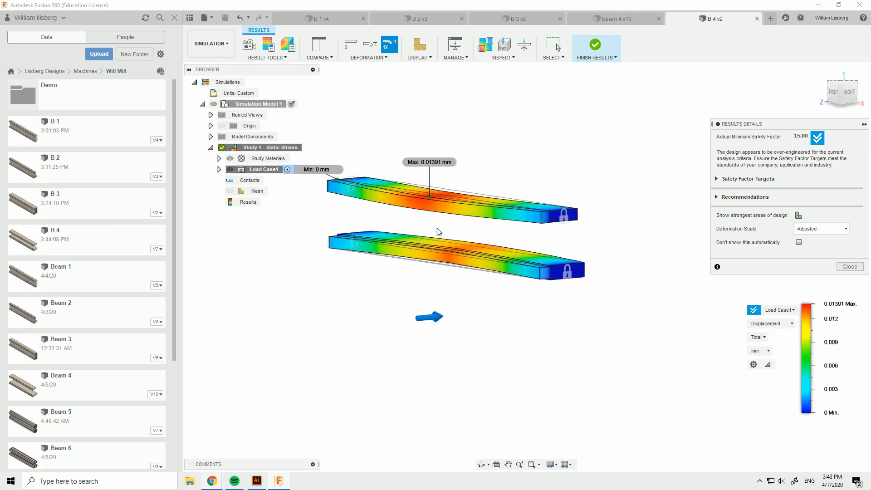
pyautogui.keyDown('shift'); pyautogui.moveTo(474, 229); pyautogui.dragTo(482, 212, button='middle'); pyautogui.keyUp('shift')
pyautogui.scroll(3, 491, 220)
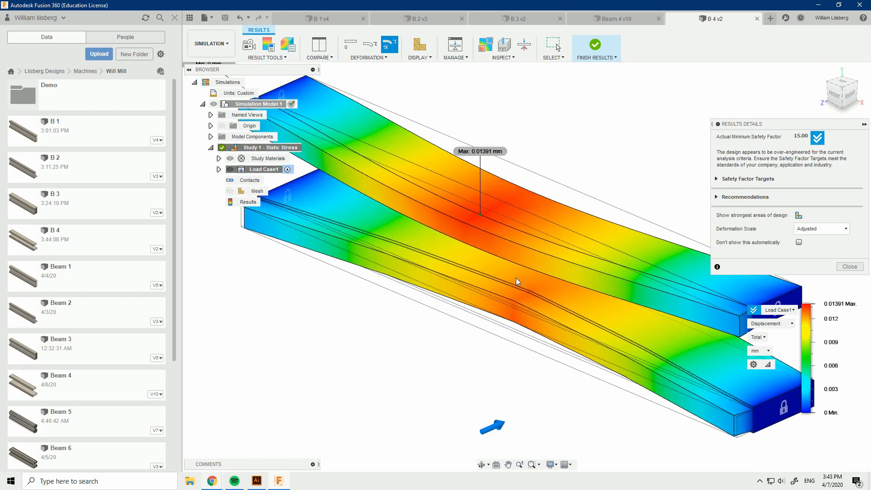
pyautogui.keyDown('shift'); pyautogui.moveTo(517, 281); pyautogui.dragTo(439, 282, button='middle'); pyautogui.keyUp('shift')
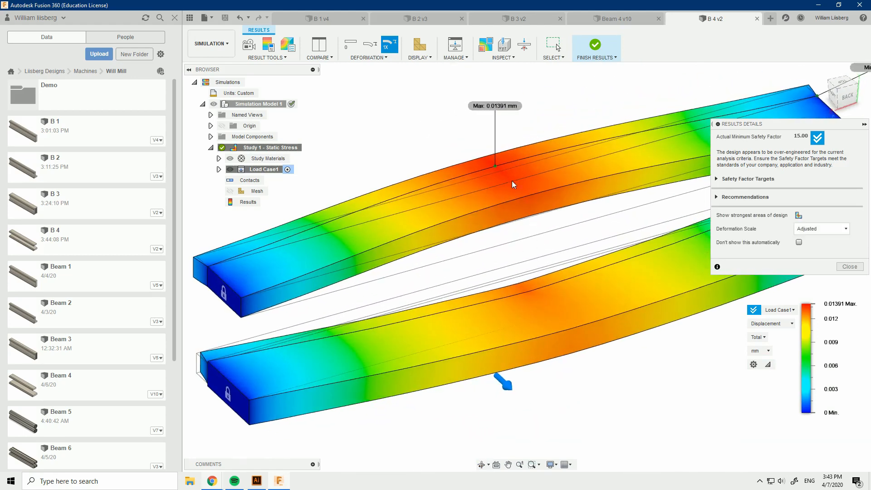
pyautogui.scroll(-5, 551, 309)
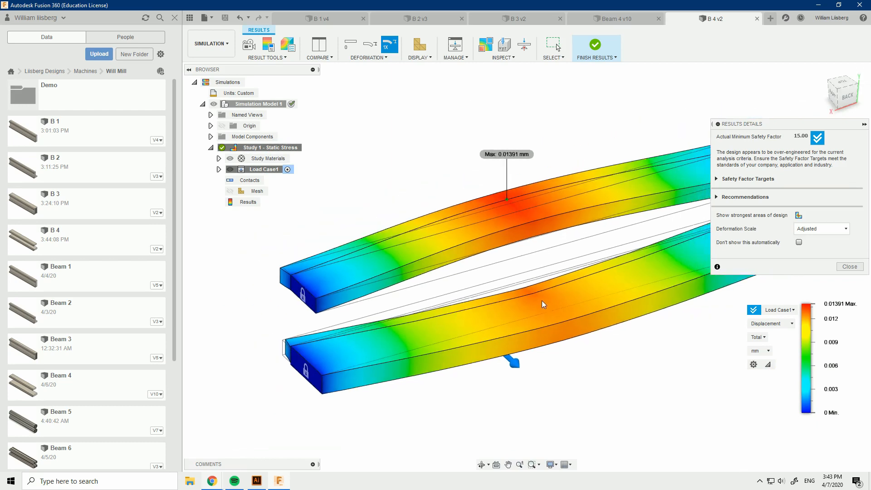
pyautogui.keyDown('shift'); pyautogui.moveTo(485, 286); pyautogui.dragTo(525, 185, button='middle'); pyautogui.keyUp('shift')
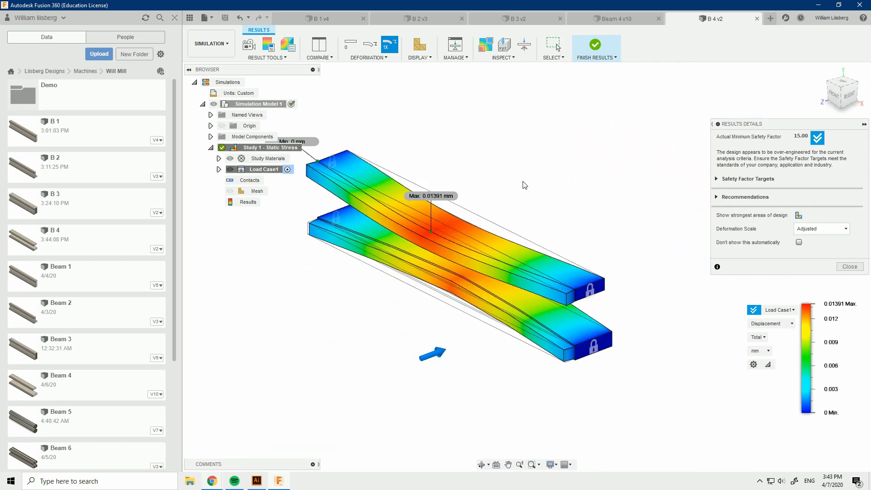
pyautogui.click(590, 53)
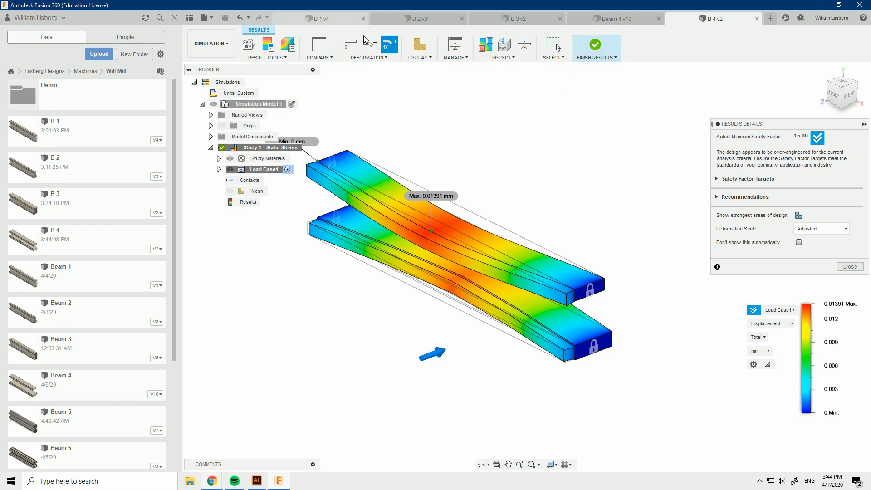
# - Return B 4 to the Design workspace and show the combined properties of its four bodies to read the mass
pyautogui.click(210, 44)
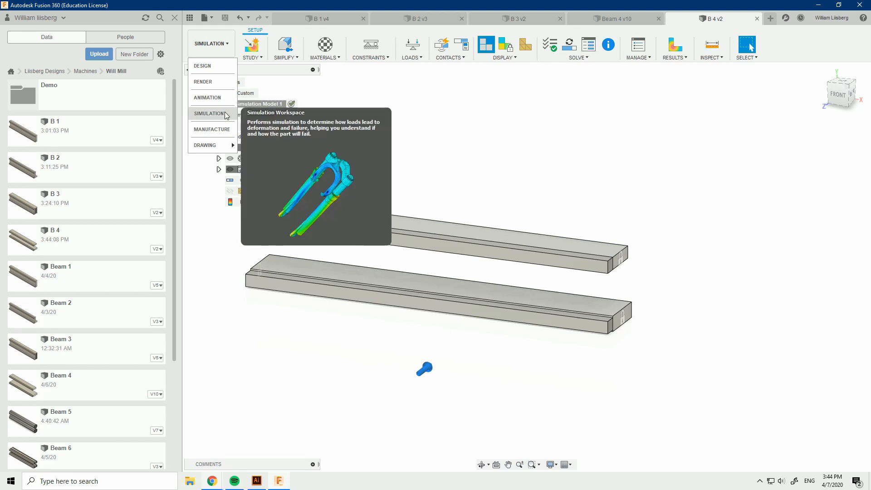
pyautogui.click(216, 72)
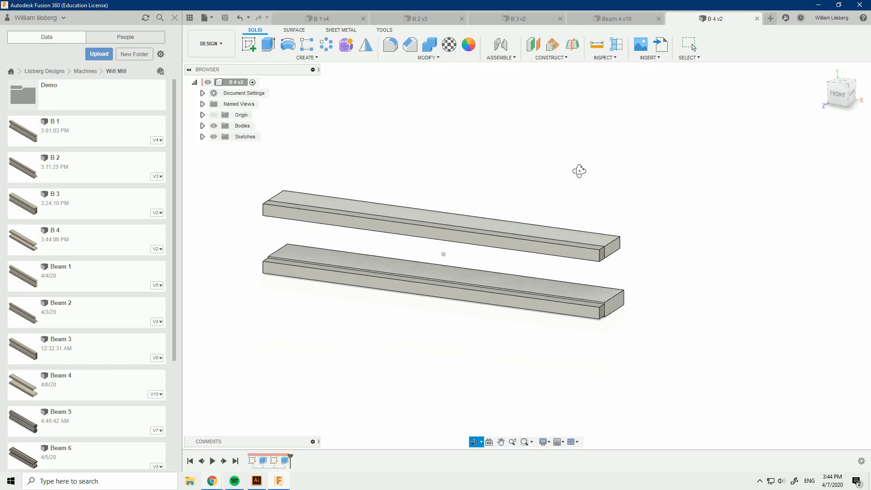
pyautogui.keyDown('shift'); pyautogui.moveTo(604, 178); pyautogui.dragTo(525, 225, button='middle'); pyautogui.keyUp('shift')
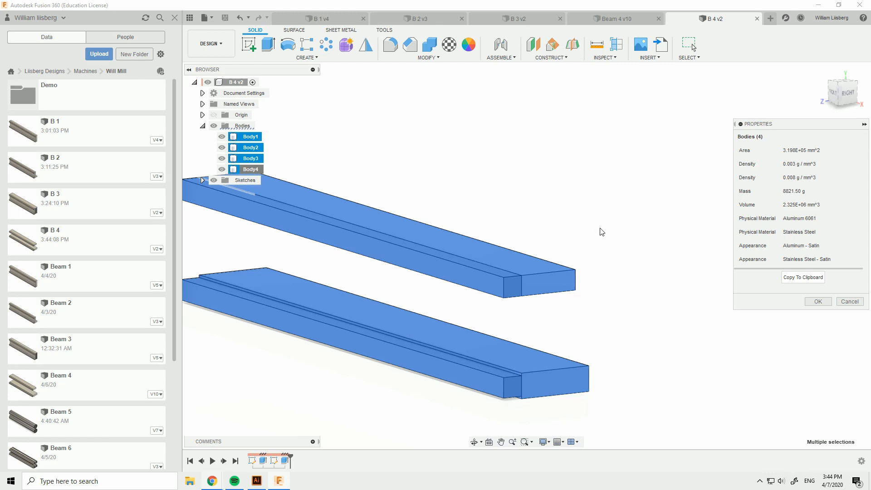
# - Switch to the B 1 design and check the combined properties of its three bodies for the mass
pyautogui.click(345, 18)
pyautogui.click(250, 137)
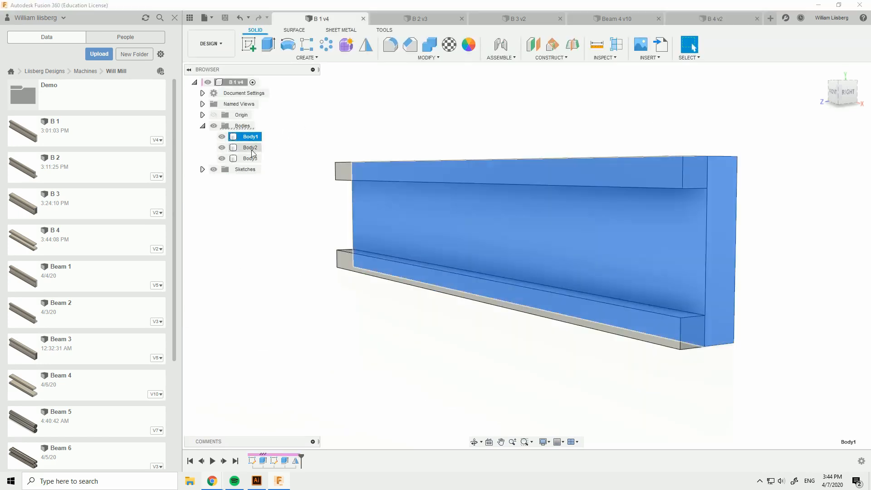
pyautogui.keyDown('shift'); pyautogui.click(251, 158); pyautogui.keyUp('shift')
pyautogui.rightClick(252, 159)
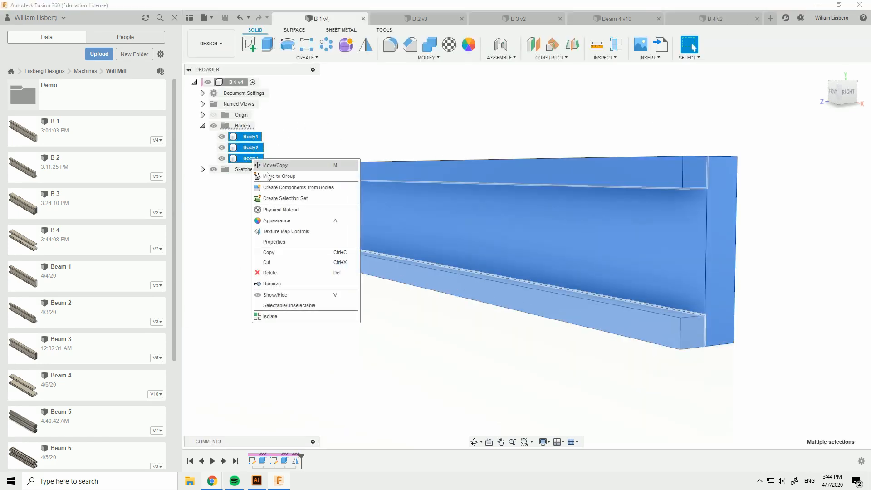
pyautogui.click(293, 243)
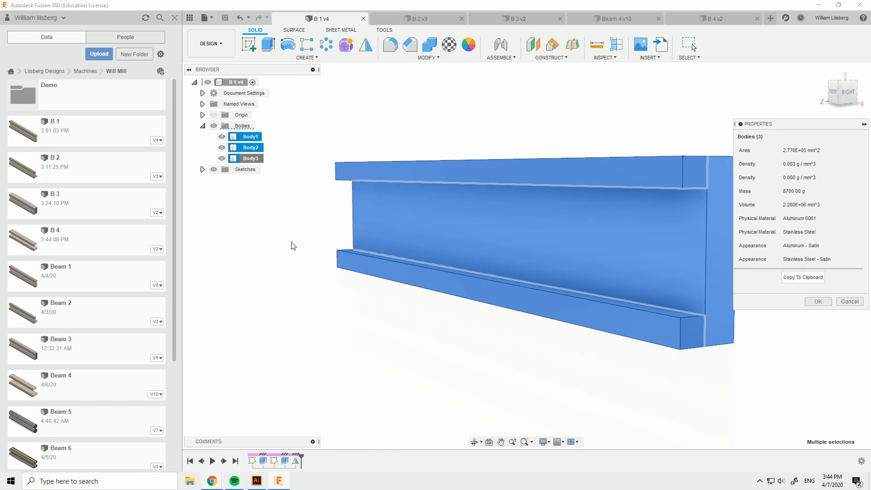
pyautogui.press('Escape')
pyautogui.scroll(-3, 288, 233)
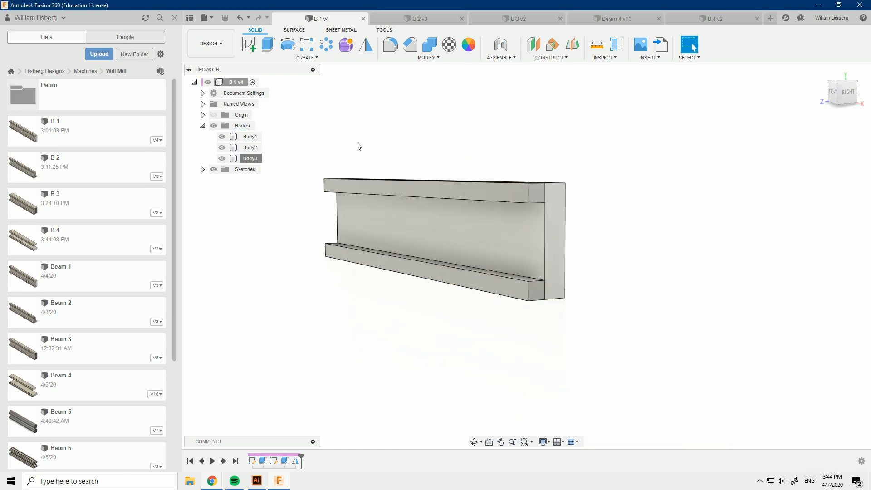
# - Open B 1's simulation results and examine the displacement along the lower rail
pyautogui.click(211, 43)
pyautogui.click(232, 109)
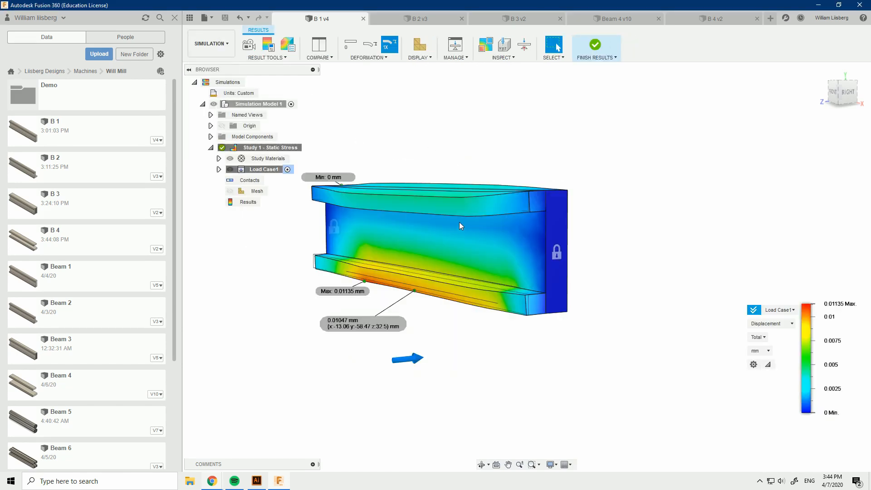
pyautogui.scroll(5, 386, 333)
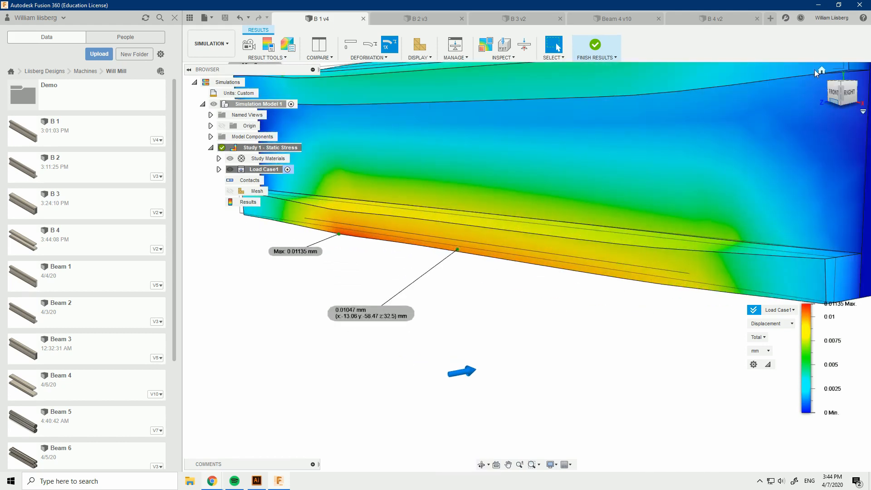
# - Switch back to B 4, show its static stress results in the Simulation workspace, and examine the displacement of both bars
pyautogui.click(719, 19)
pyautogui.click(381, 160)
pyautogui.click(232, 42)
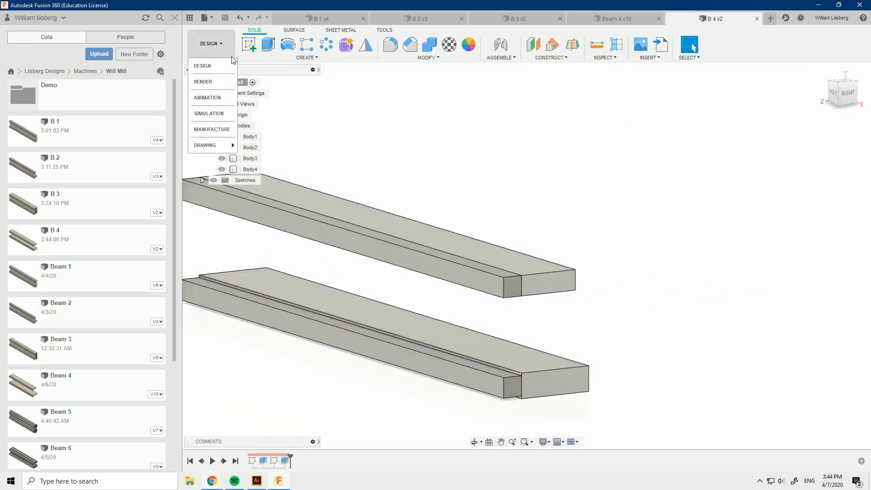
pyautogui.click(210, 113)
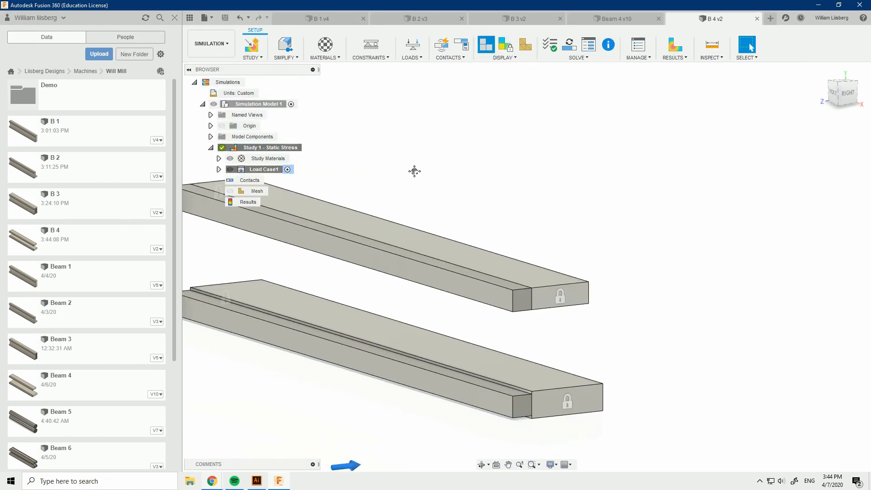
pyautogui.click(673, 49)
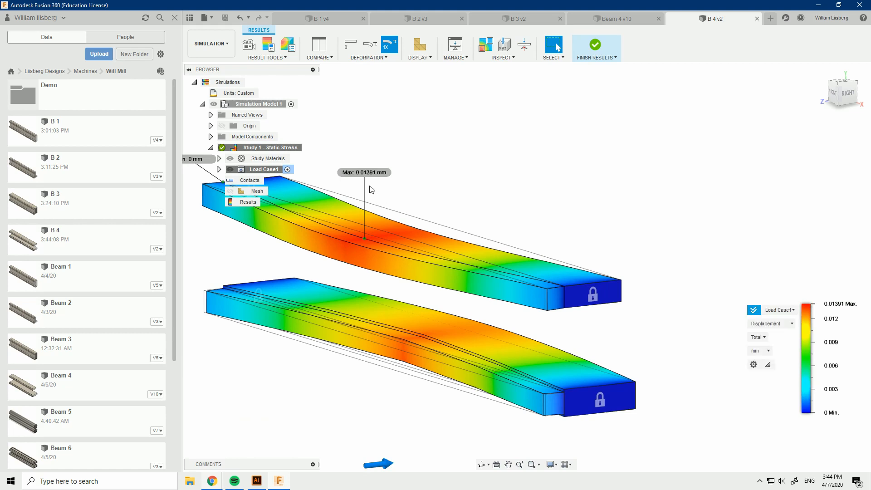
pyautogui.scroll(3, 374, 182)
pyautogui.moveTo(410, 205); pyautogui.dragTo(454, 205, button='middle')
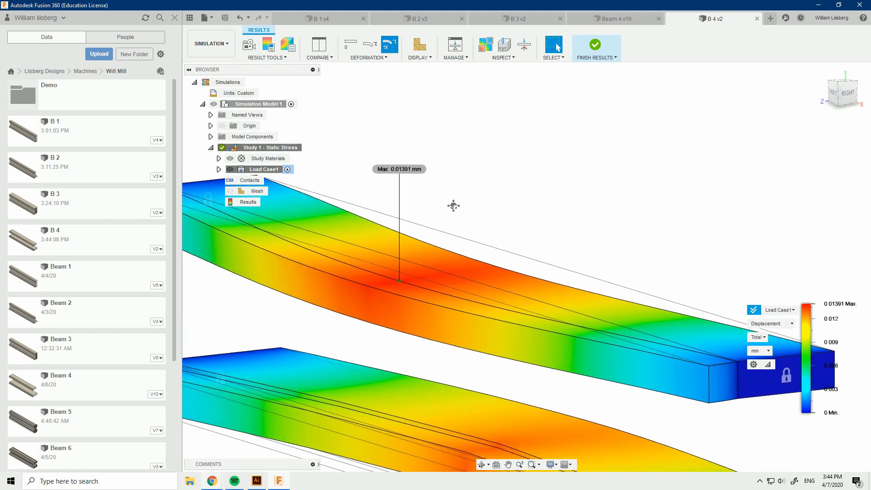
pyautogui.scroll(-3, 481, 207)
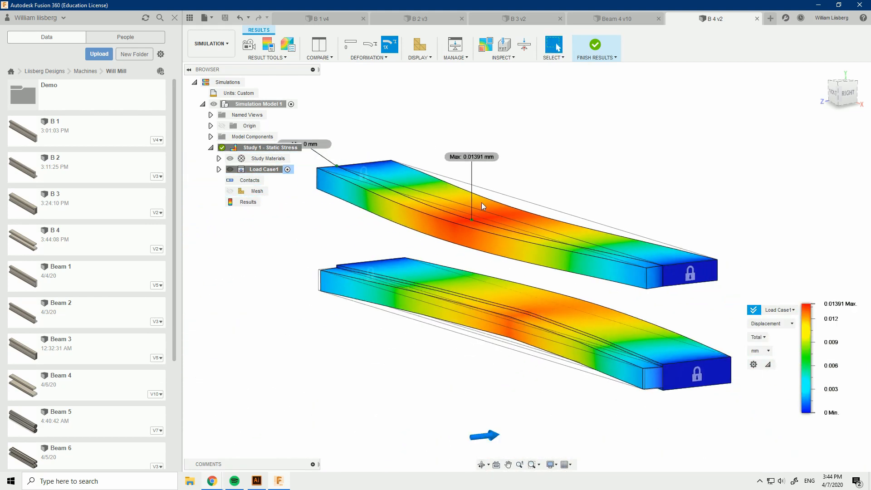
pyautogui.keyDown('shift'); pyautogui.moveTo(597, 213); pyautogui.dragTo(680, 194, button='middle'); pyautogui.keyUp('shift')
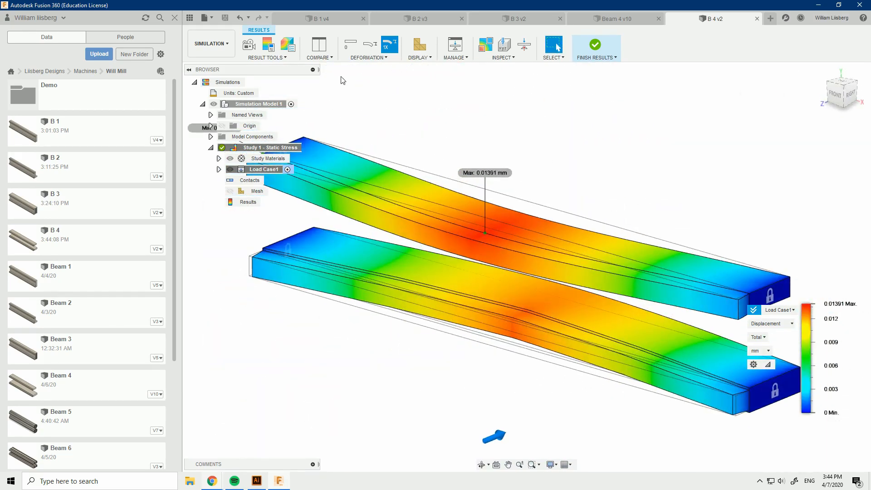
# - Compare the displacement plot of B 1 with that of B 4 from a similar viewing angle
pyautogui.click(336, 18)
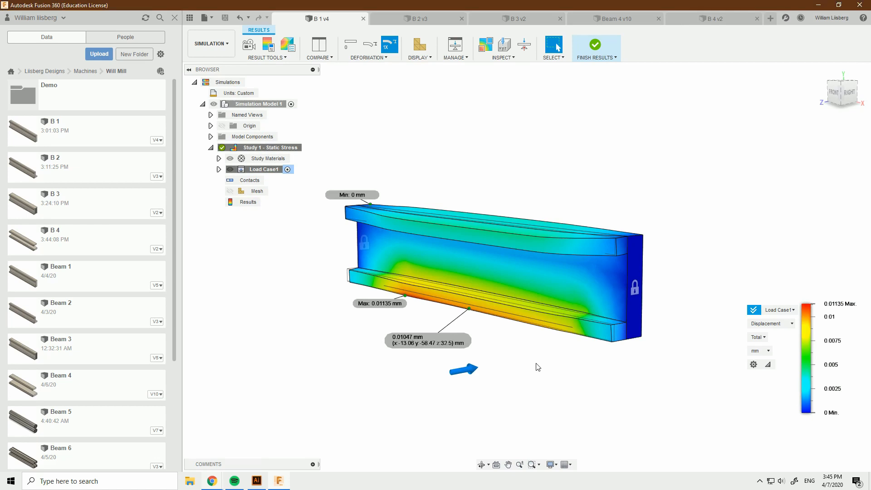
pyautogui.keyDown('shift'); pyautogui.moveTo(539, 365); pyautogui.dragTo(413, 331, button='middle'); pyautogui.keyUp('shift')
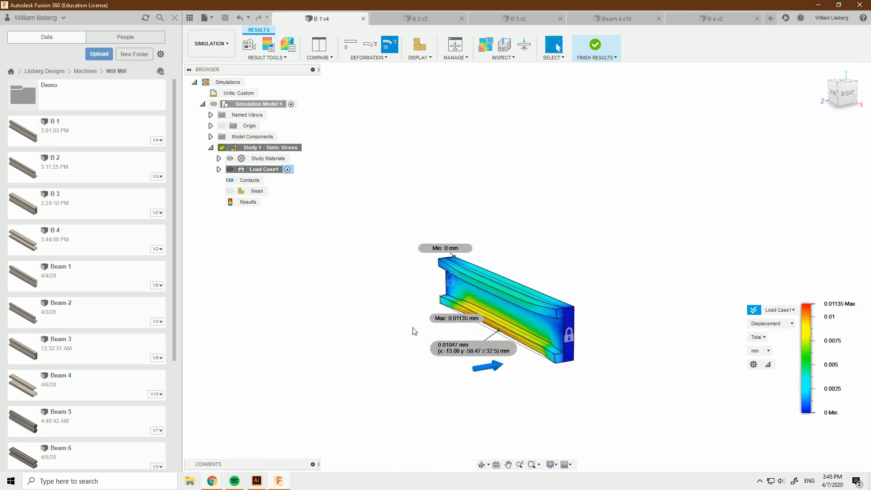
pyautogui.click(700, 17)
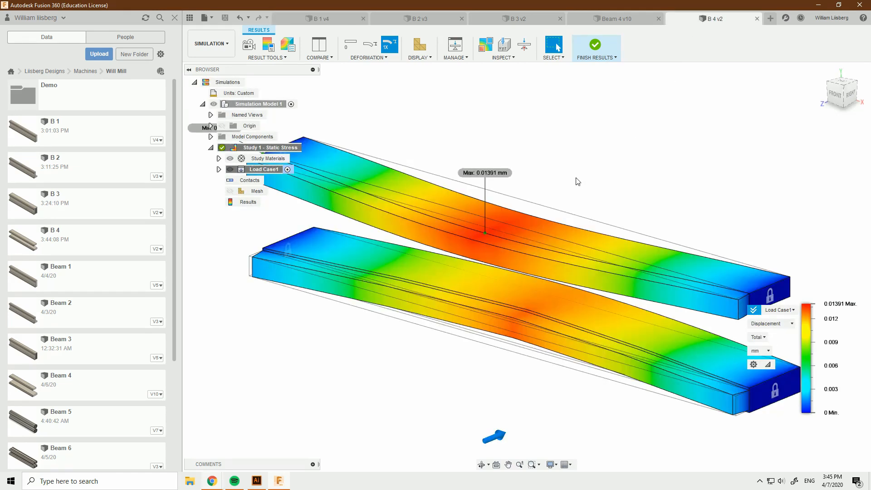
pyautogui.keyDown('shift'); pyautogui.moveTo(593, 168); pyautogui.dragTo(368, 264, button='middle'); pyautogui.keyUp('shift')
pyautogui.scroll(3, 399, 245)
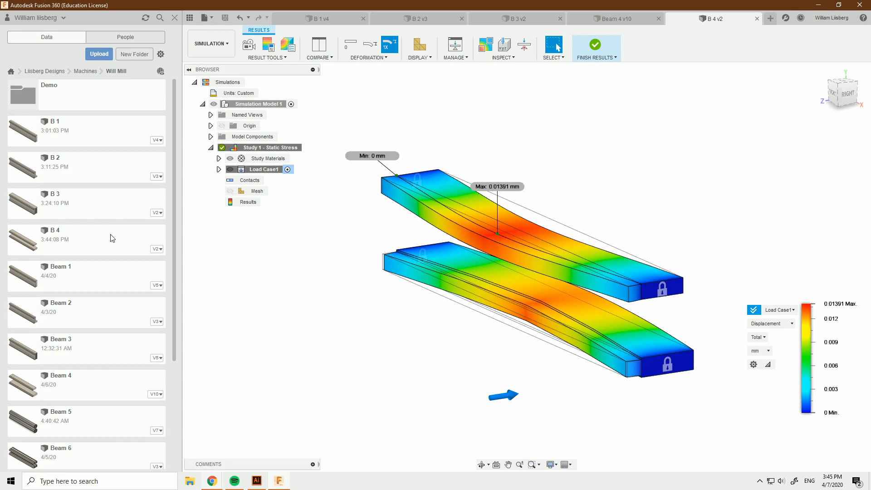
# - Look through the beam designs in the Will Mill folder and hide the project file list
pyautogui.scroll(-3, 112, 238)
pyautogui.scroll(-1, 112, 239)
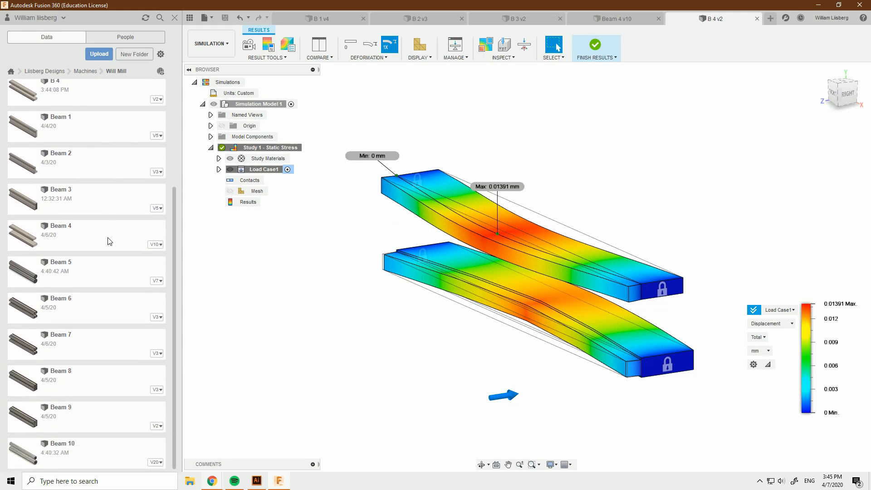
pyautogui.scroll(5, 108, 241)
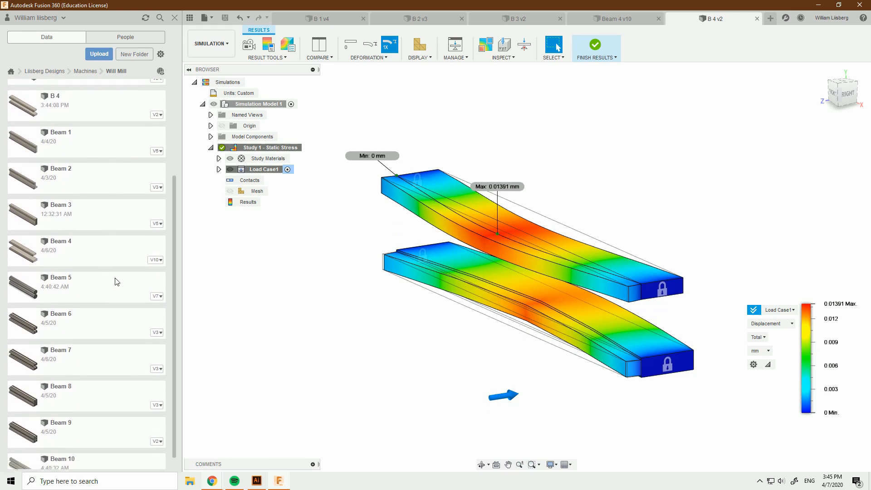
pyautogui.click(173, 19)
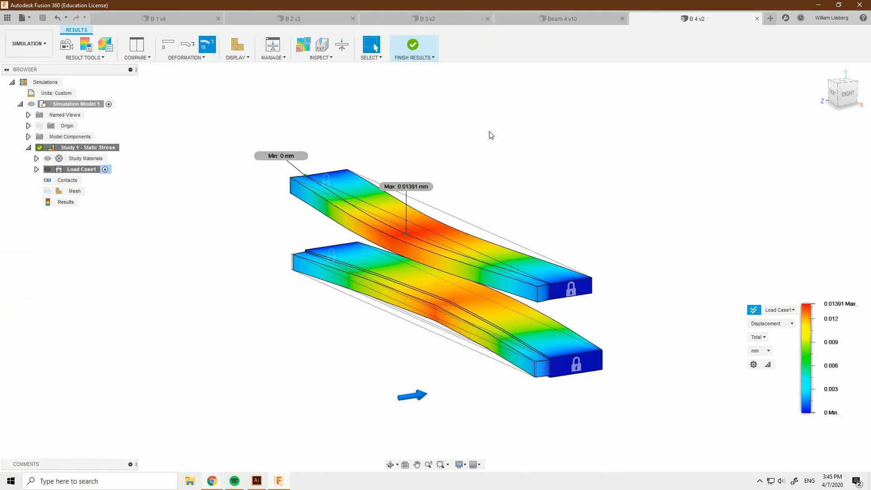